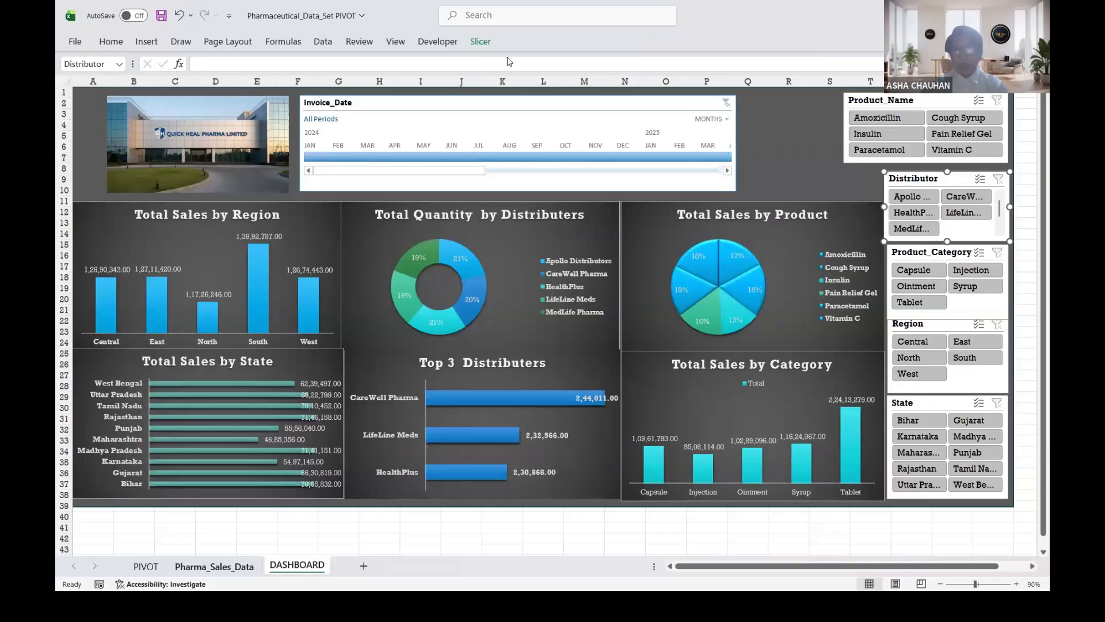
Step: Examine the source records on the Pharma_Sales_Data sheet behind the dashboard, and return to the DASHBOARD sheet
{"action": "key", "text": "ctrl+Page_Up"}
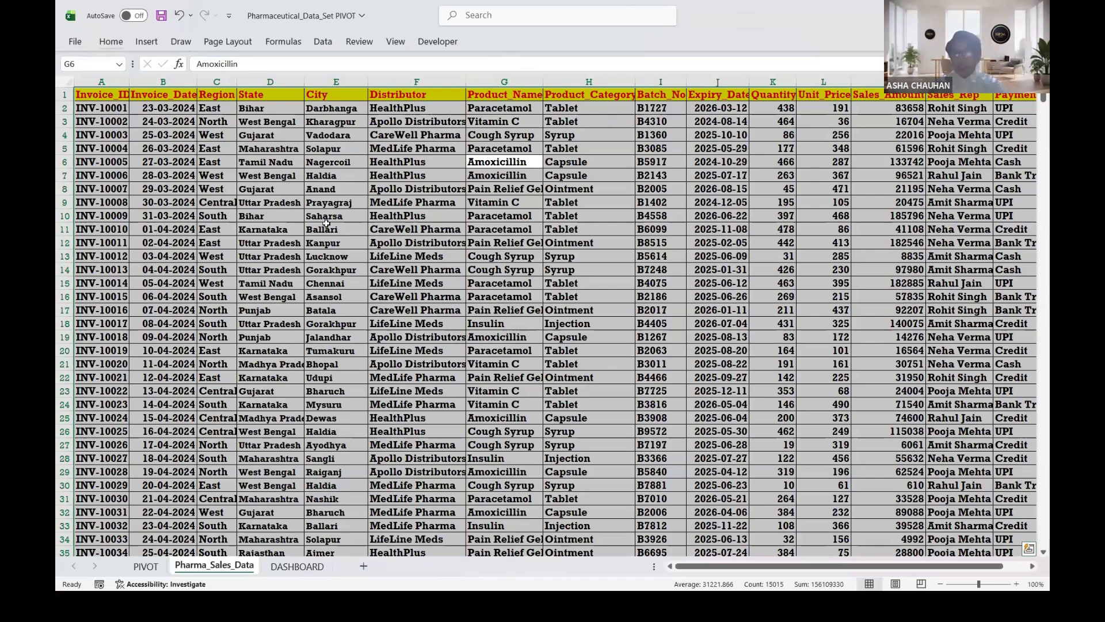
{"action": "key", "text": "Down"}
{"action": "key", "text": "Down"}
{"action": "key", "text": "Down"}
{"action": "key", "text": "Down"}
{"action": "key", "text": "Down"}
{"action": "key", "text": "Down"}
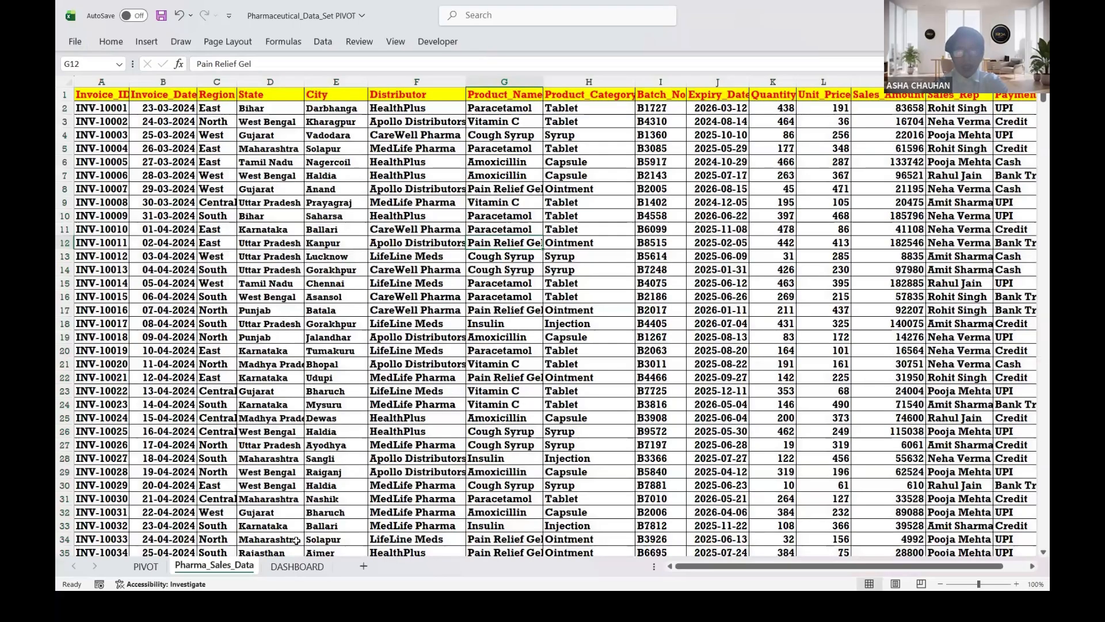
{"action": "left_click", "coordinate": [392, 256]}
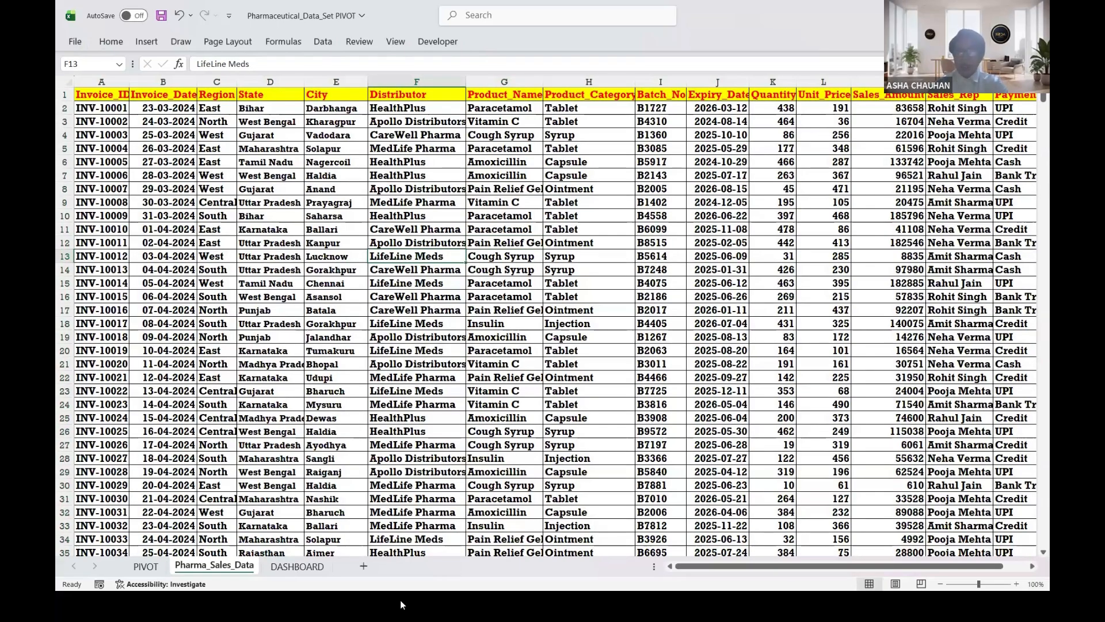
{"action": "key", "text": "ctrl+Page_Down"}
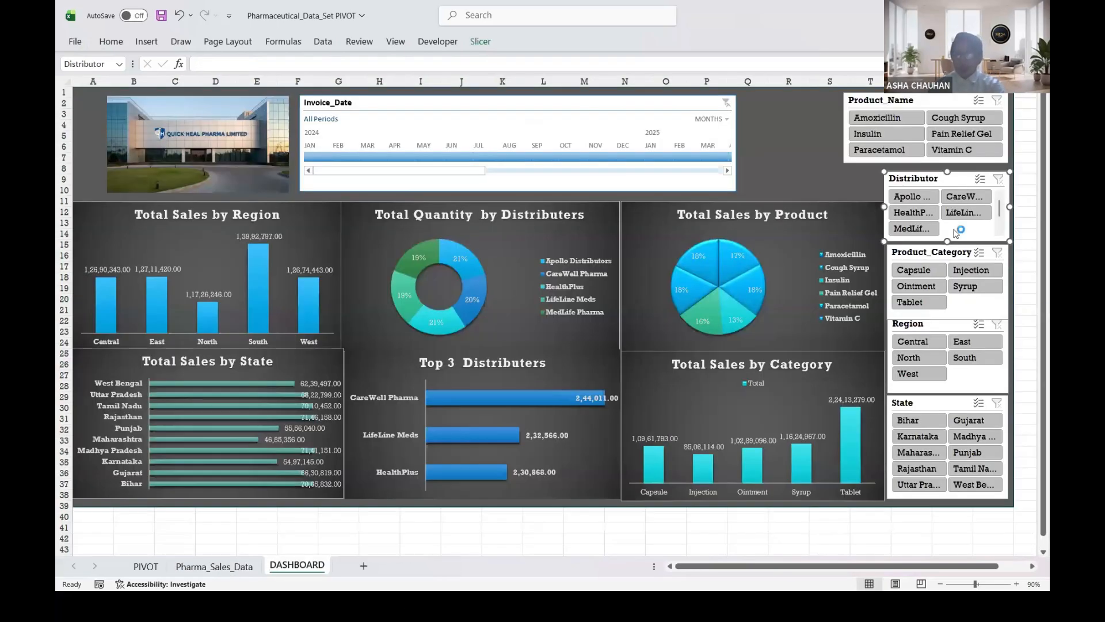
Step: Try filtering the dashboard to the North and South regions, and filter the states to Bihar and Rajasthan
{"action": "left_click", "coordinate": [933, 359]}
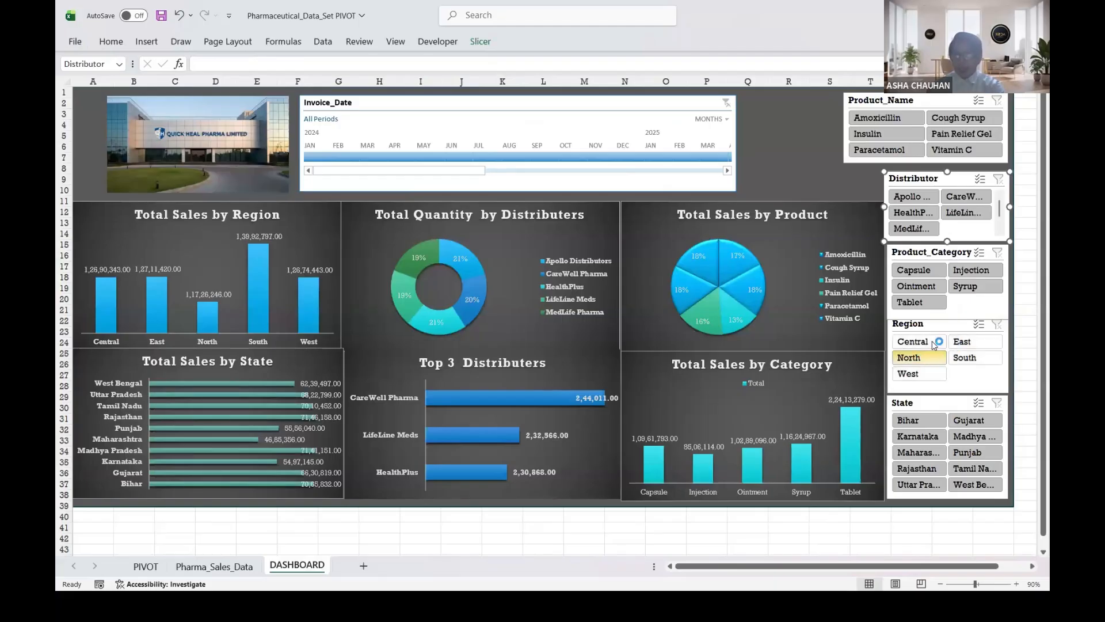
{"action": "left_click", "coordinate": [974, 360]}
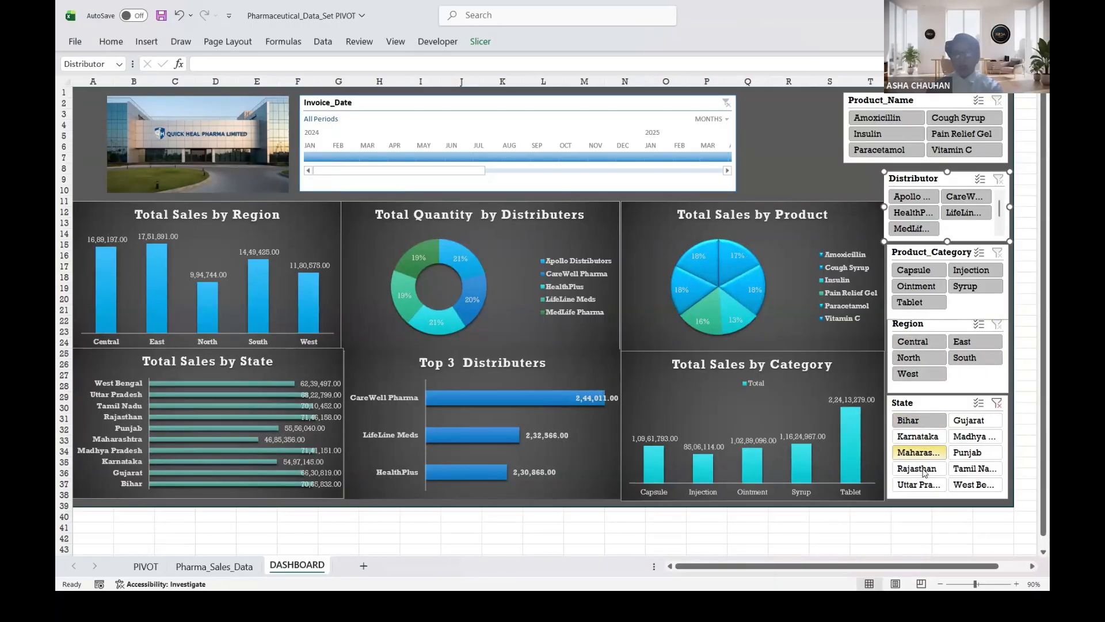
{"action": "left_click", "coordinate": [926, 470], "text": "ctrl"}
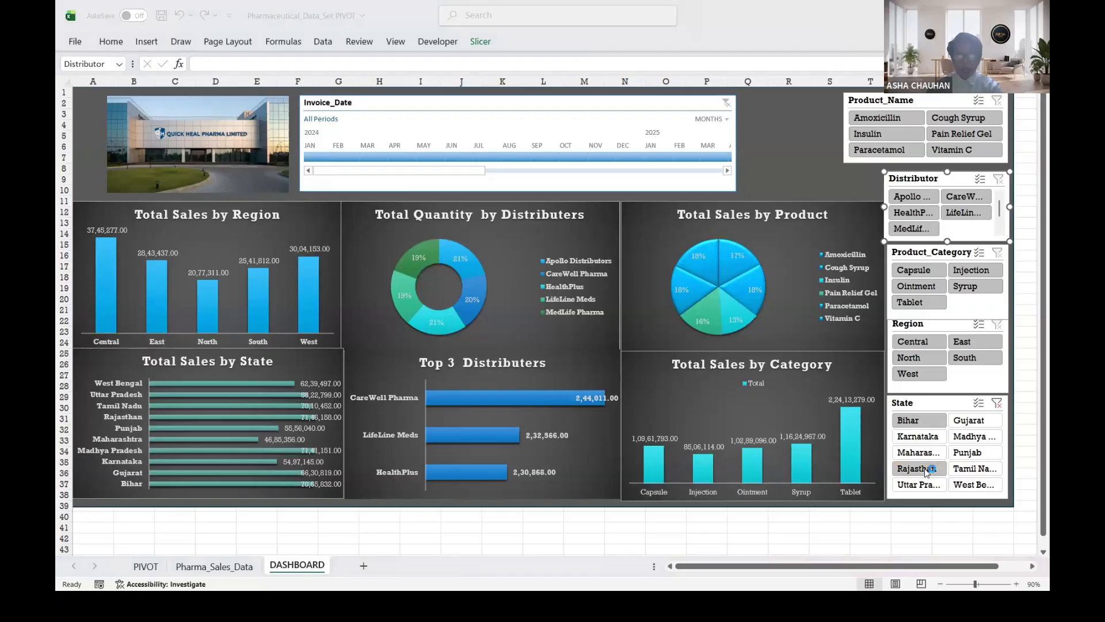
Step: Switch to the SAMPLE PHARMA SALES DATA workbook
{"action": "key", "text": "alt+Tab"}
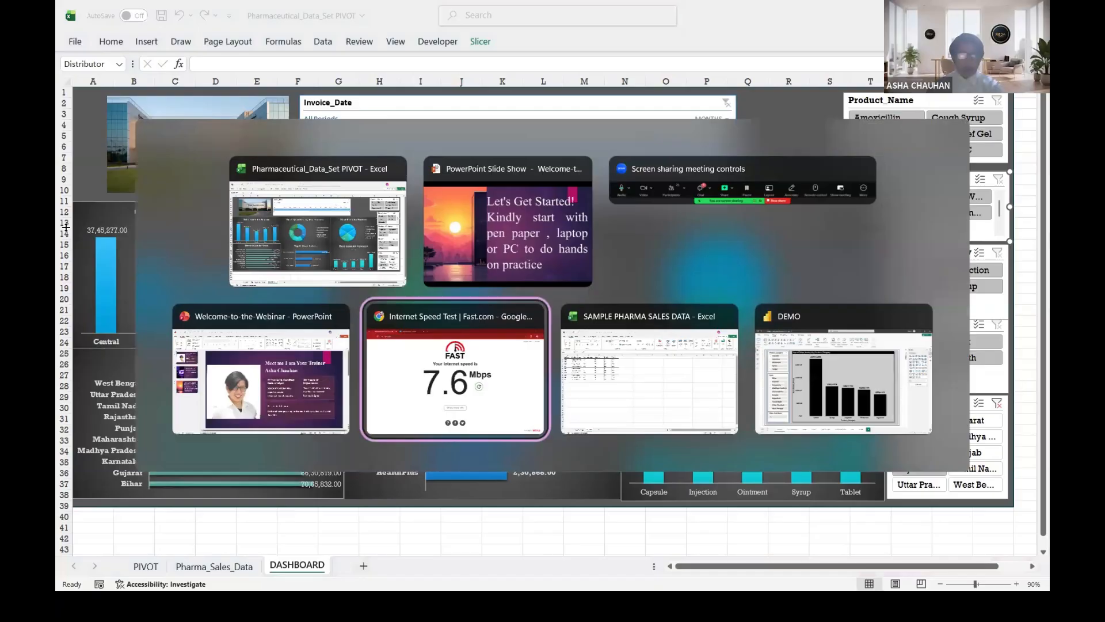
{"action": "key", "text": "alt+Tab"}
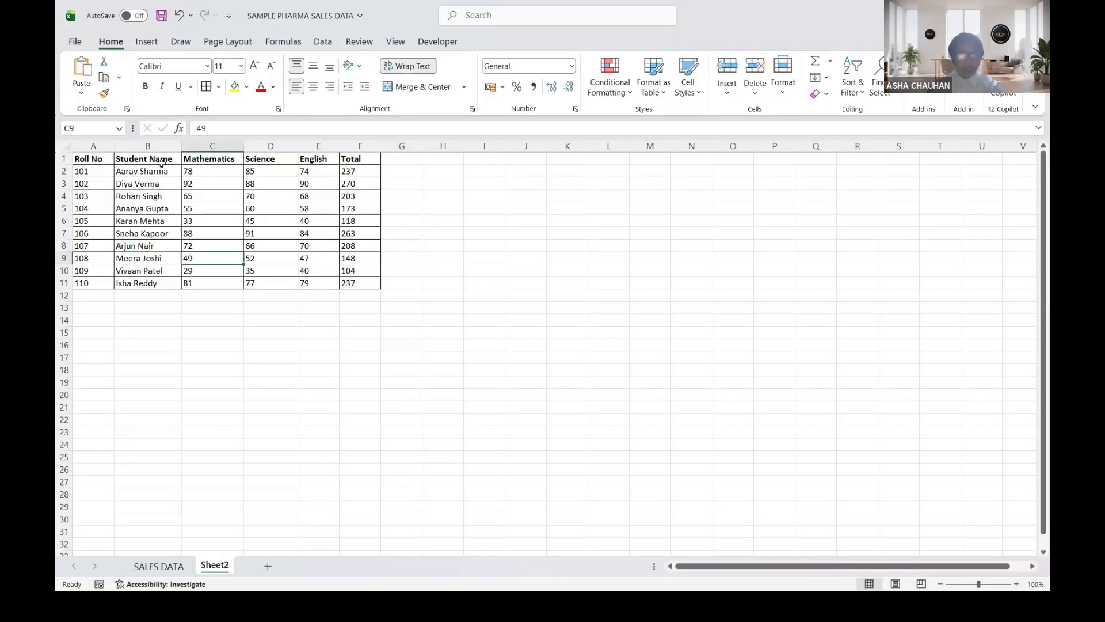
Step: Insert a 2-D clustered column chart from the student marks in B1:F11 on Sheet2
{"action": "left_click_drag", "start_coordinate": [144, 159], "coordinate": [352, 280]}
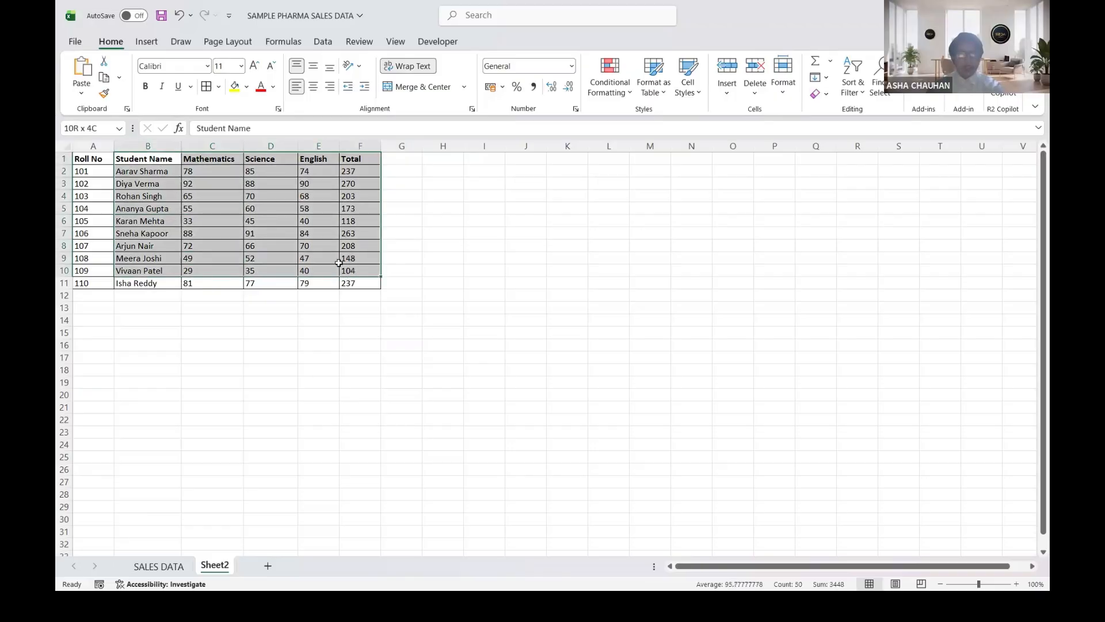
{"action": "left_click_drag", "start_coordinate": [165, 157], "coordinate": [365, 284]}
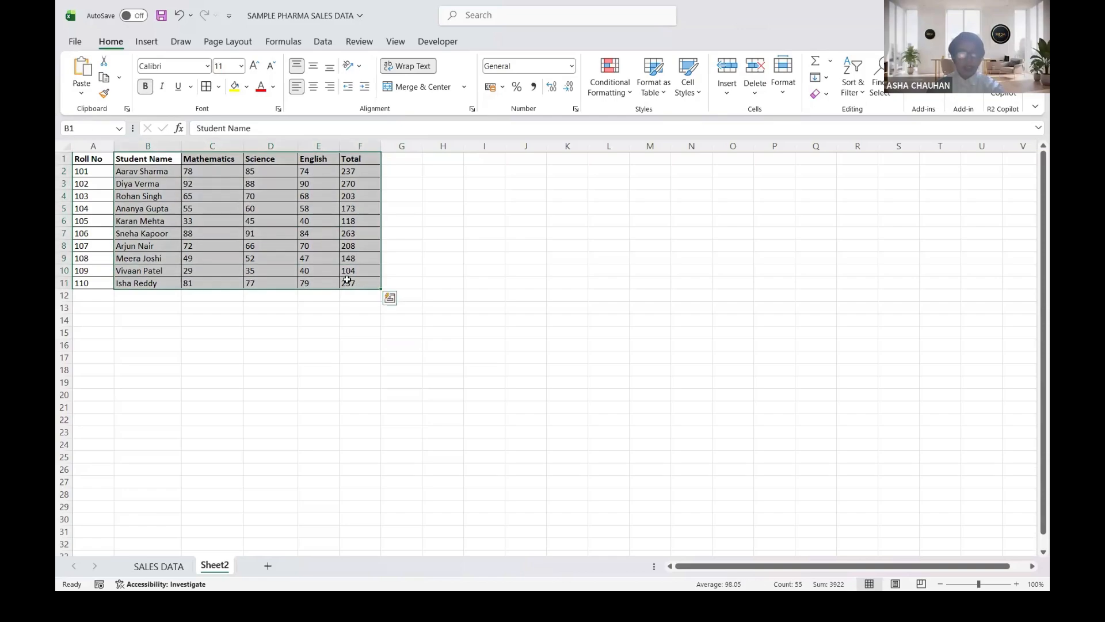
{"action": "left_click", "coordinate": [335, 236]}
{"action": "left_click", "coordinate": [146, 42]}
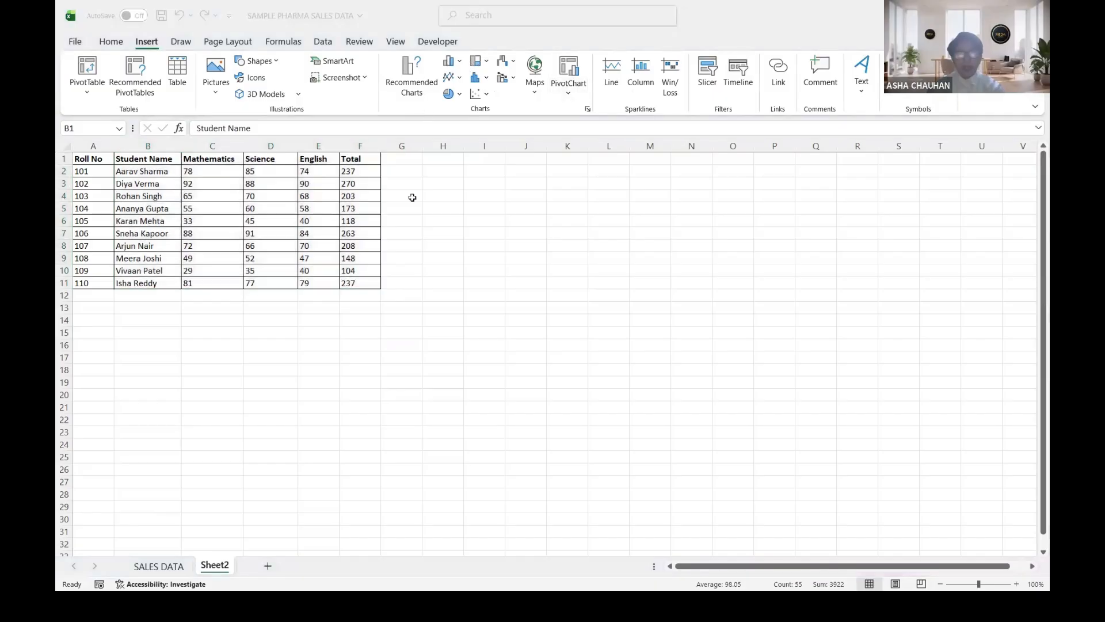
{"action": "left_click", "coordinate": [449, 62]}
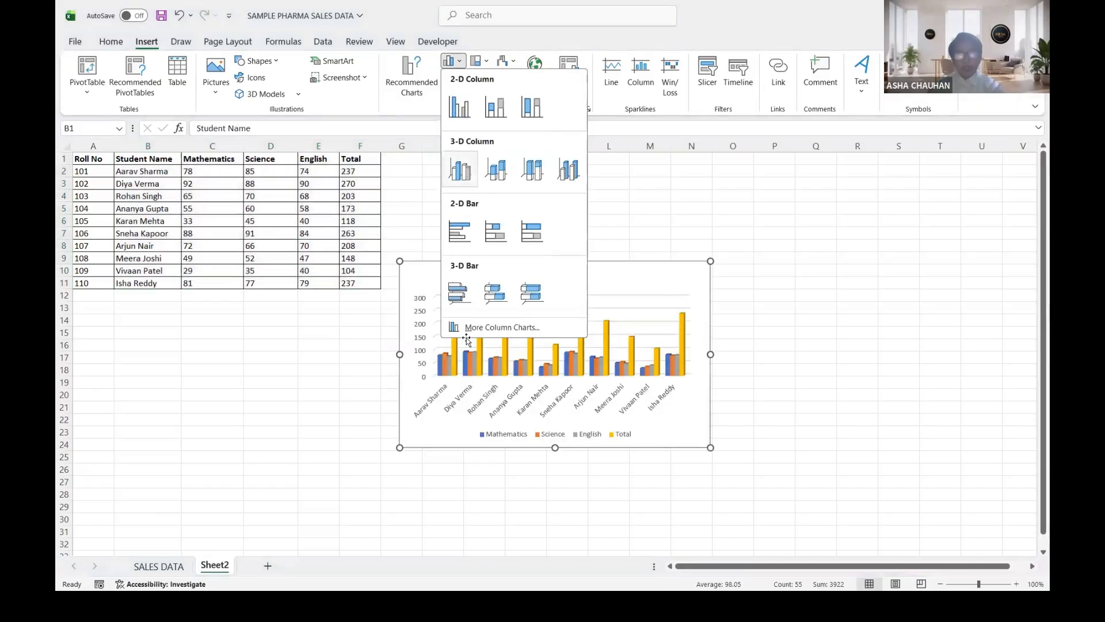
{"action": "left_click", "coordinate": [460, 106]}
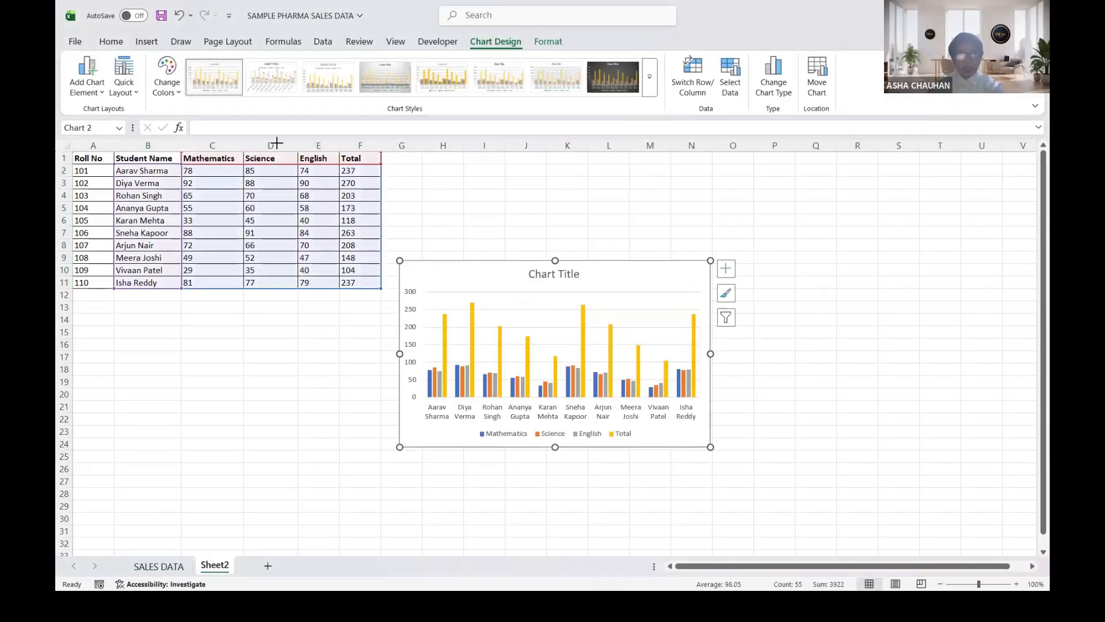
Step: Enlarge and reposition the student marks chart, and format it with the dark chart style and data labels
{"action": "left_click_drag", "start_coordinate": [400, 261], "coordinate": [299, 163]}
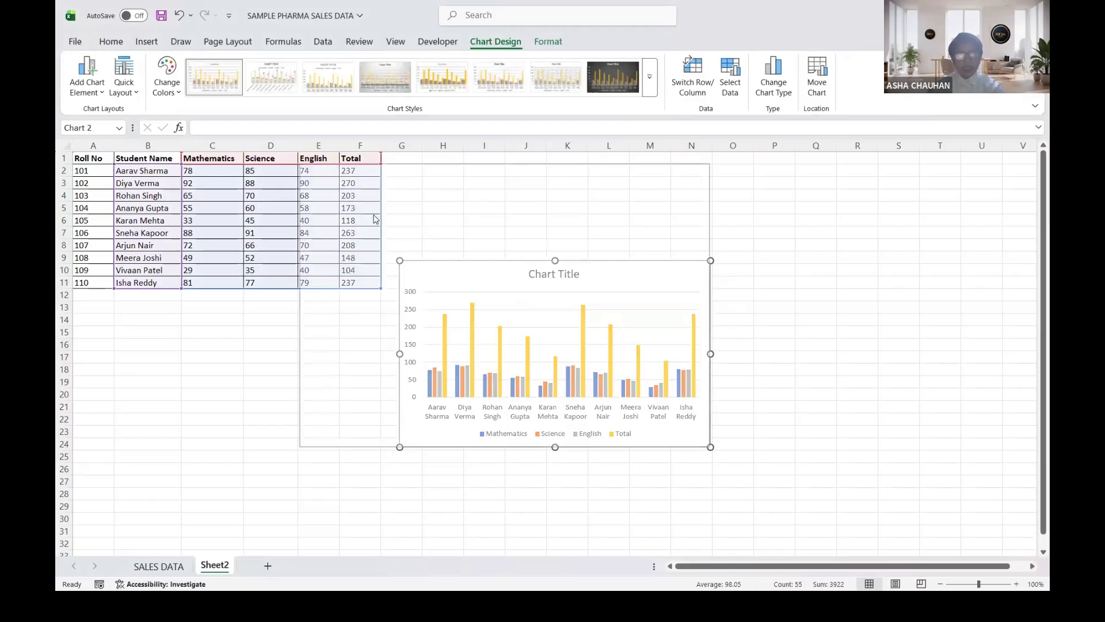
{"action": "left_click", "coordinate": [606, 91]}
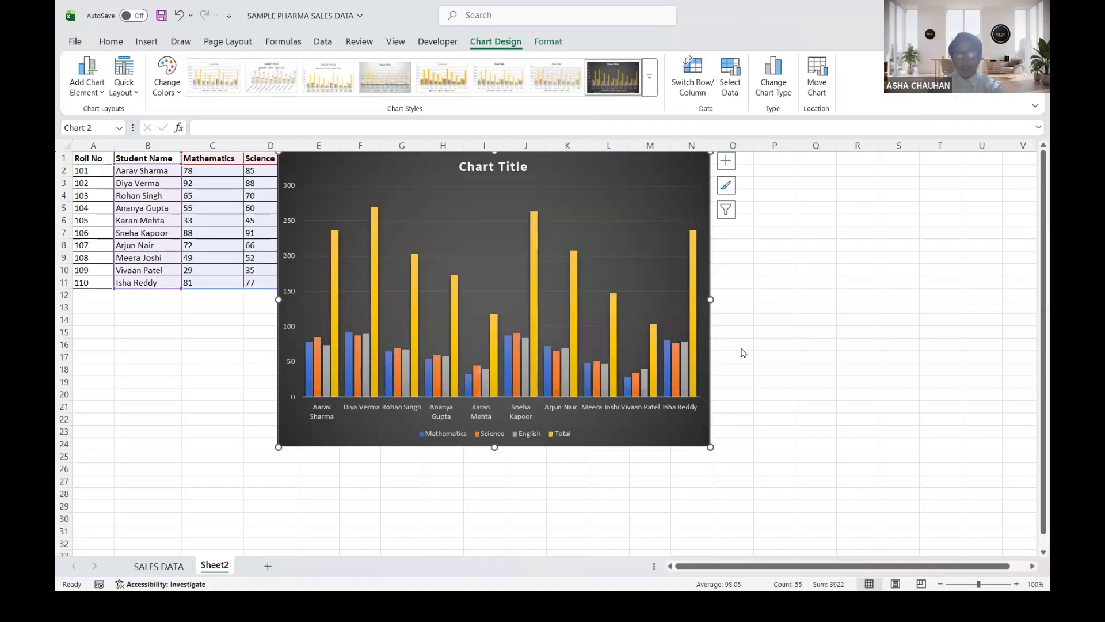
{"action": "left_click_drag", "start_coordinate": [699, 348], "coordinate": [743, 402]}
{"action": "left_click", "coordinate": [770, 214]}
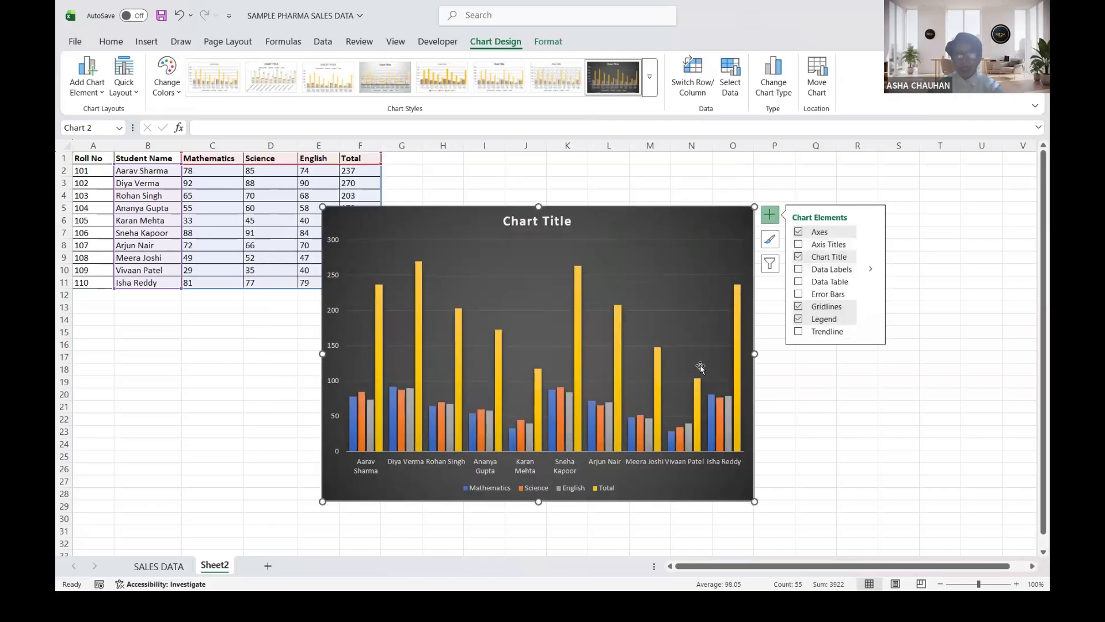
{"action": "left_click", "coordinate": [798, 269]}
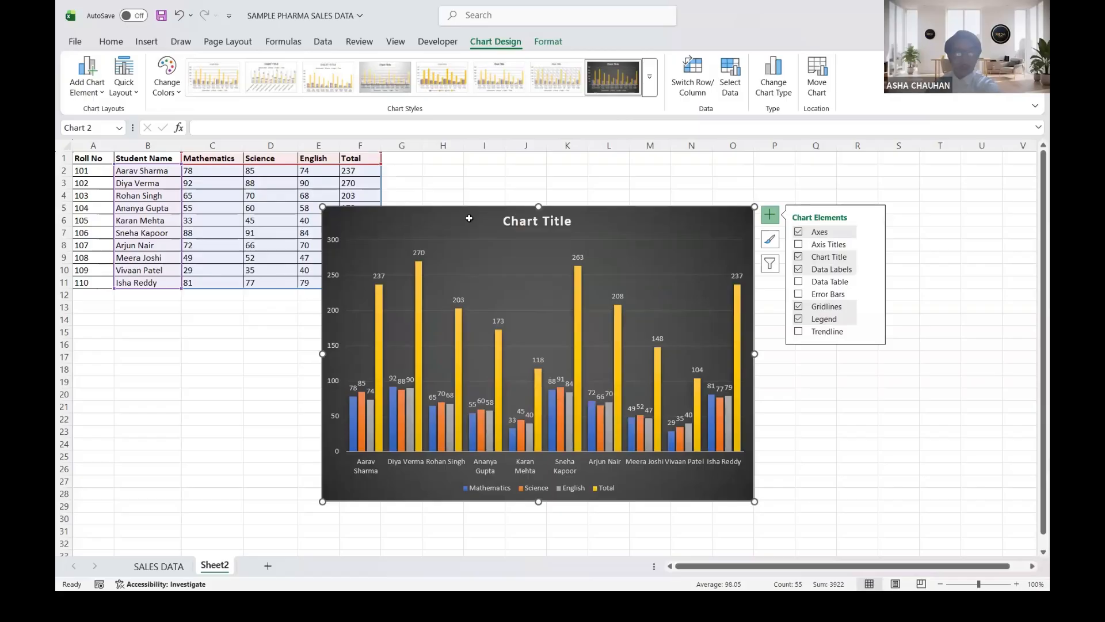
Step: Delete the student marks chart and permanently remove Sheet2 from the workbook
{"action": "key", "text": "Delete"}
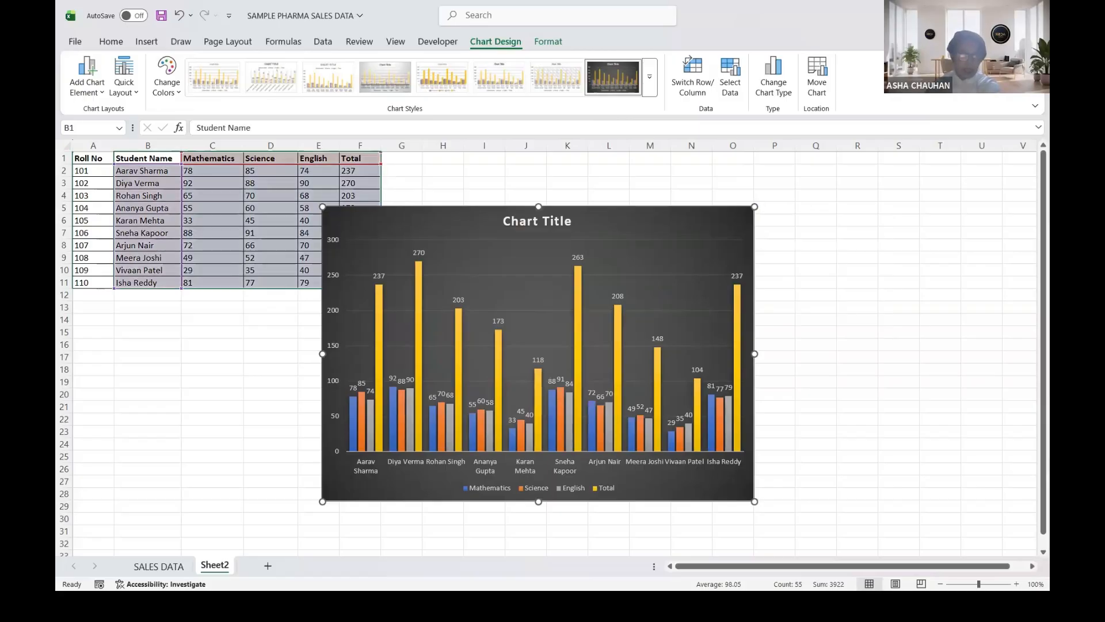
{"action": "right_click", "coordinate": [215, 565]}
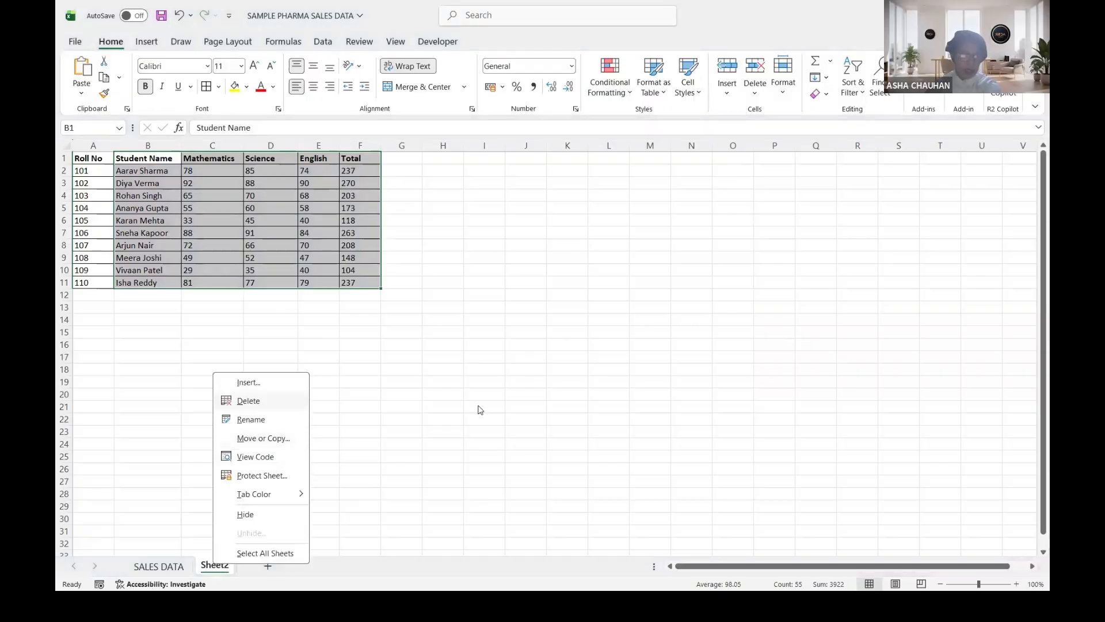
{"action": "left_click", "coordinate": [248, 401]}
{"action": "left_click", "coordinate": [583, 329]}
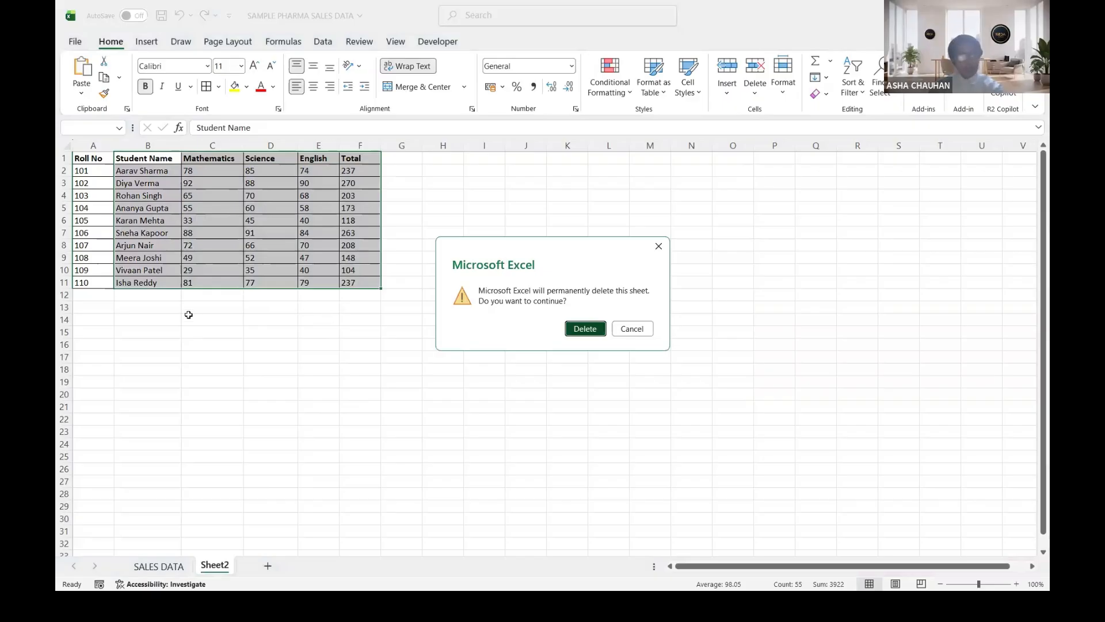
{"action": "key", "text": "Return"}
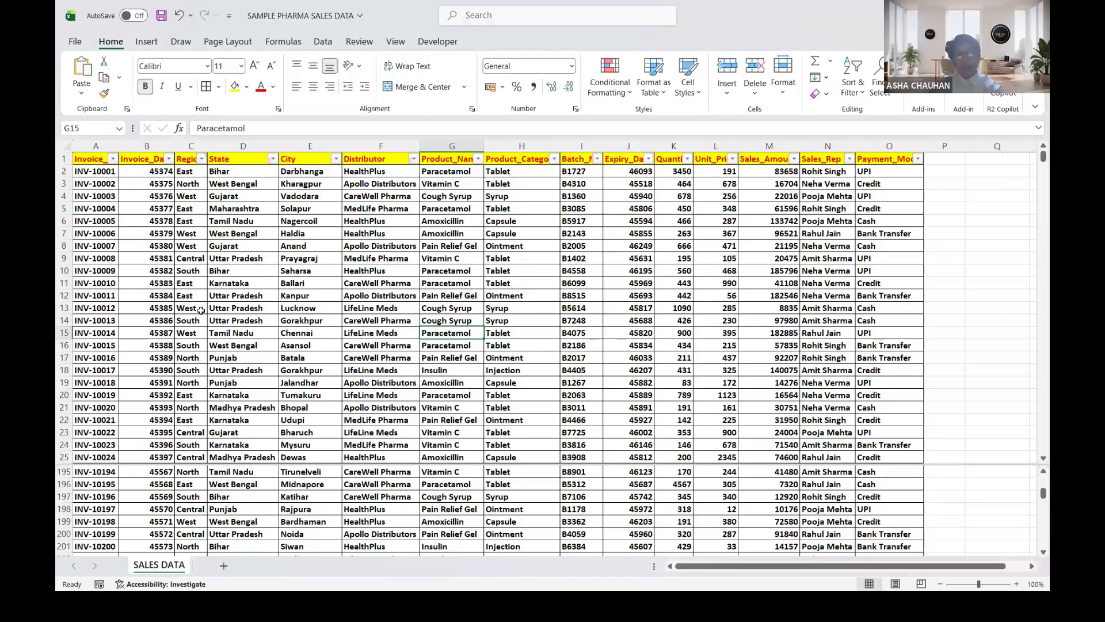
Step: Select the entire sales table on the SALES DATA sheet and remove the window split
{"action": "left_click", "coordinate": [313, 309]}
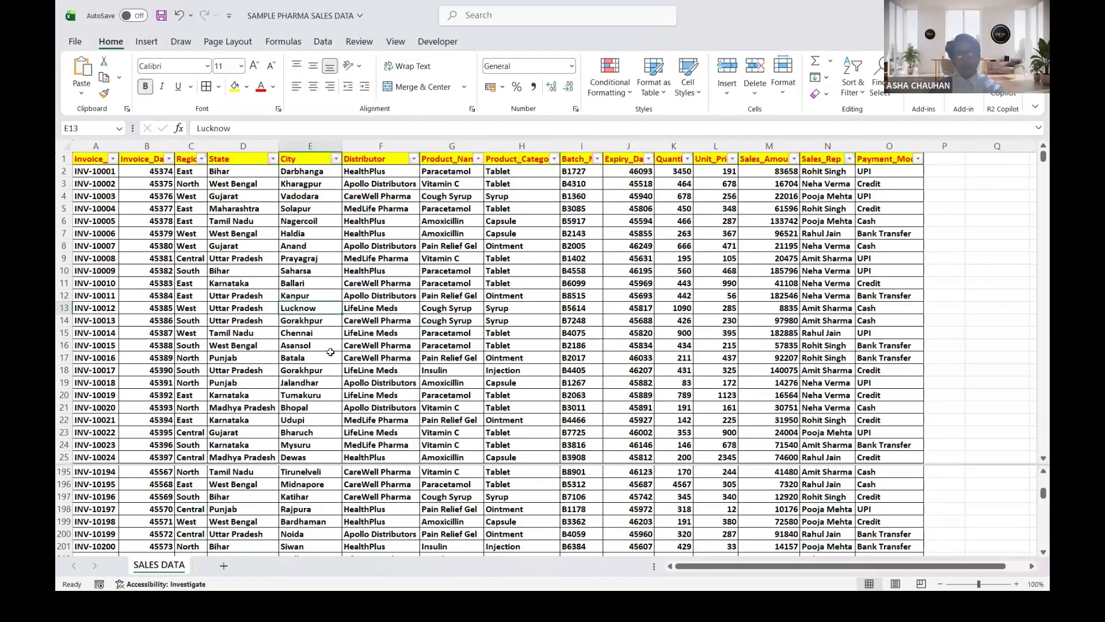
{"action": "key", "text": "ctrl+a"}
{"action": "scroll", "coordinate": [330, 351], "scroll_direction": "down", "scroll_amount": 20}
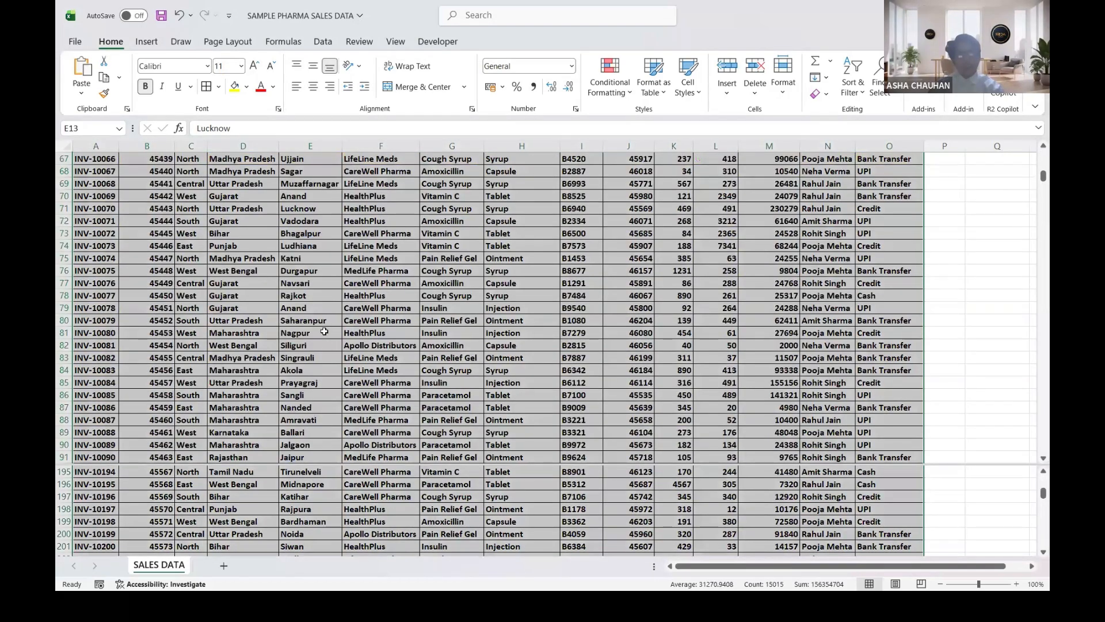
{"action": "scroll", "coordinate": [309, 357], "scroll_direction": "down", "scroll_amount": 15}
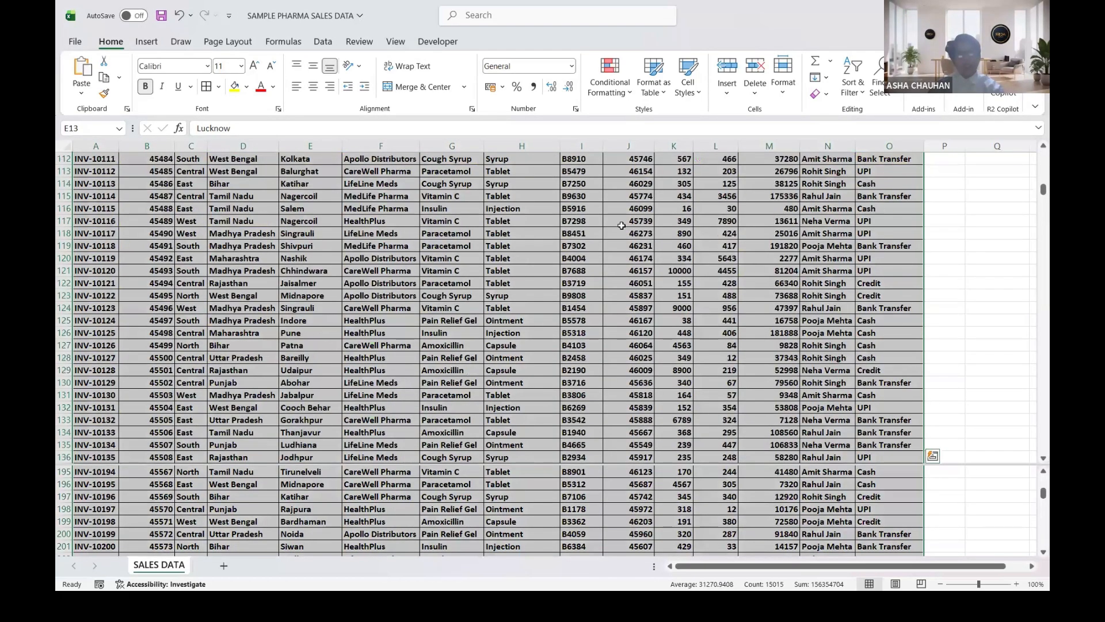
{"action": "scroll", "coordinate": [399, 46], "scroll_direction": "up", "scroll_amount": 16}
{"action": "left_click", "coordinate": [396, 42]}
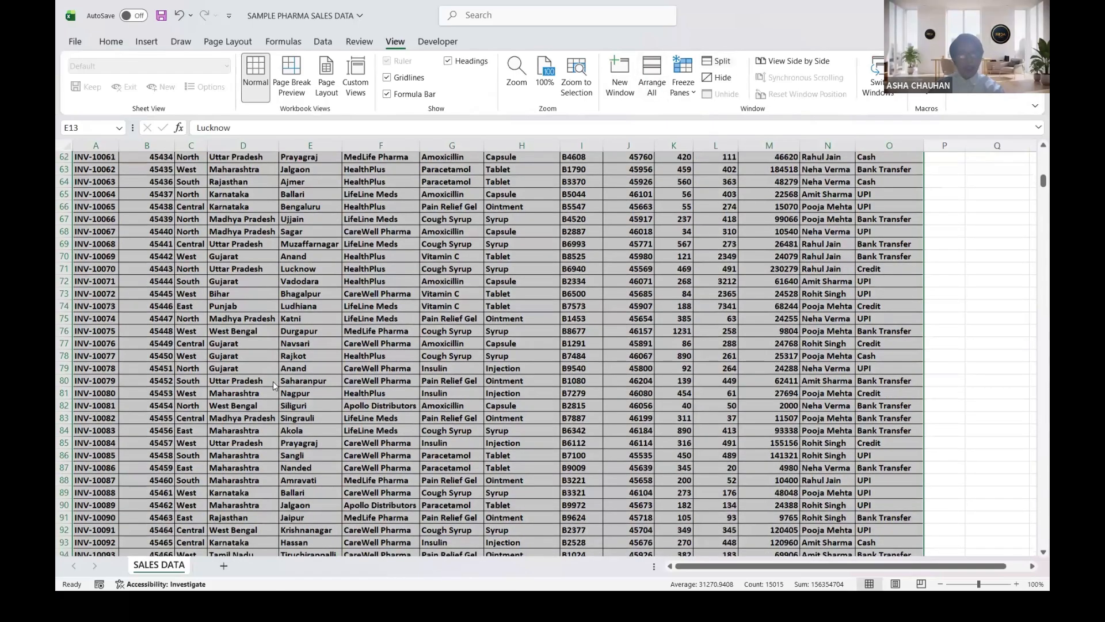
{"action": "scroll", "coordinate": [274, 384], "scroll_direction": "up", "scroll_amount": 20}
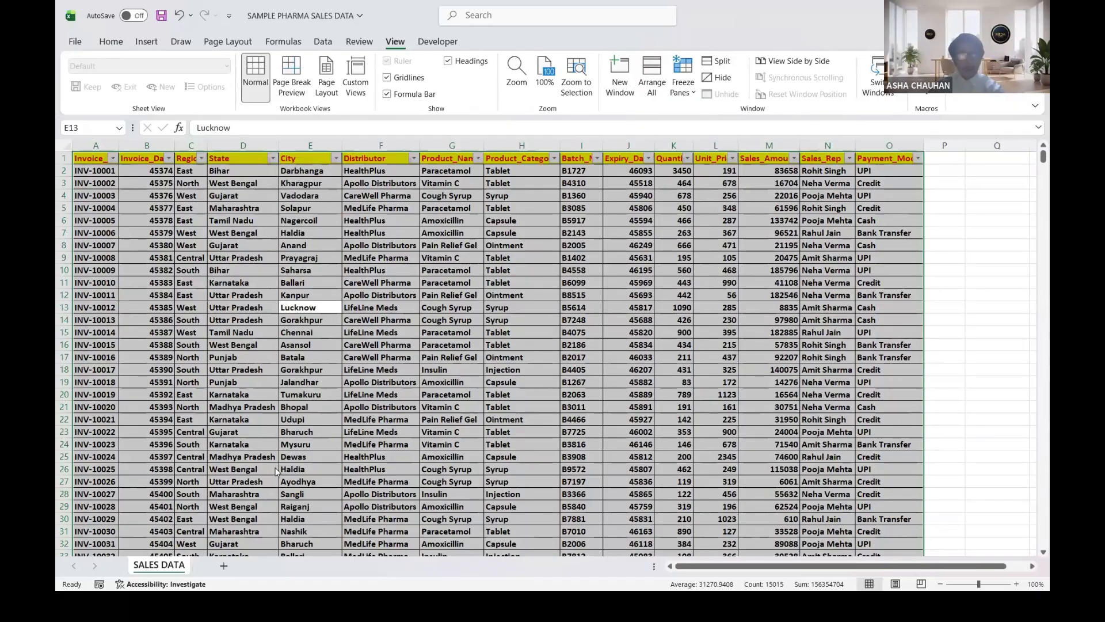
{"action": "key", "text": "alt+Tab"}
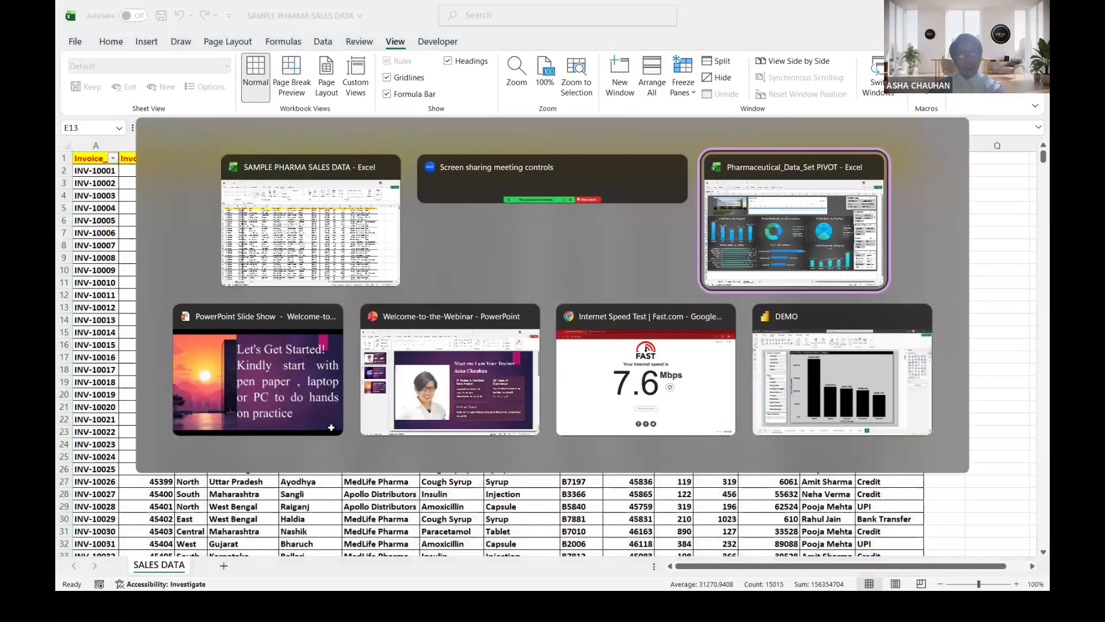
{"action": "key", "text": "Escape"}
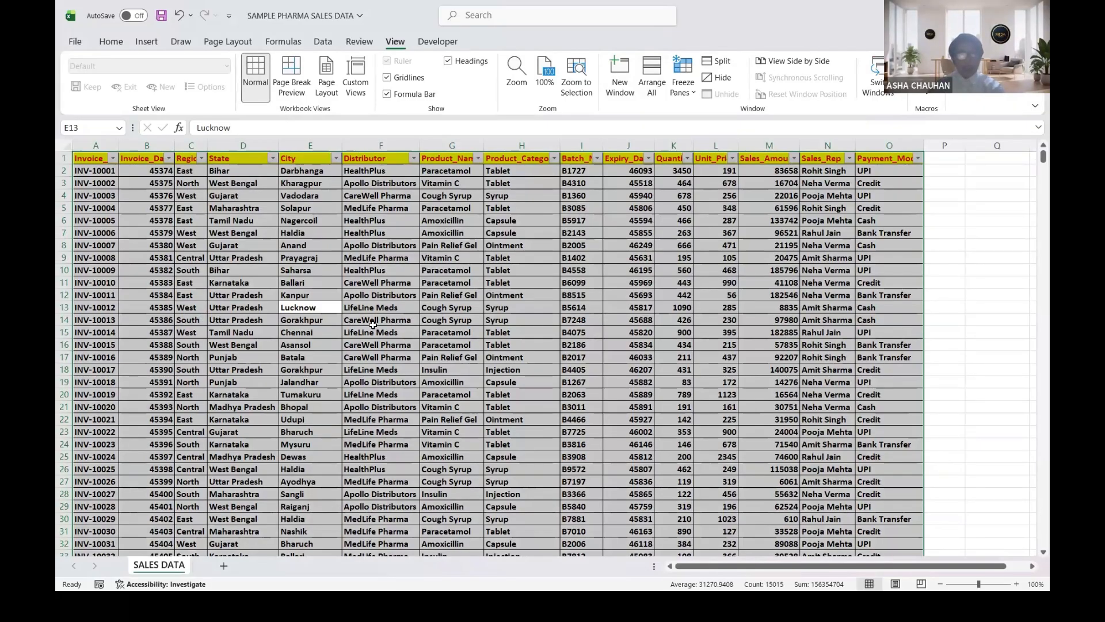
Step: Create a PivotTable from the SALES DATA range A1:O1001 on a new worksheet
{"action": "left_click", "coordinate": [151, 45]}
{"action": "left_click", "coordinate": [87, 90]}
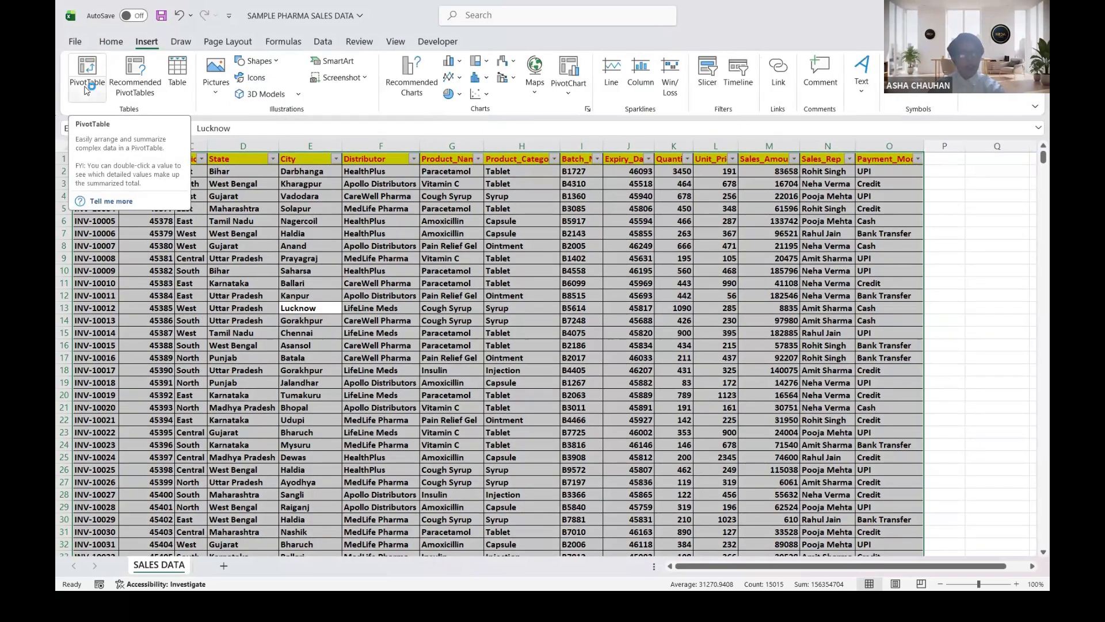
{"action": "left_click", "coordinate": [87, 90]}
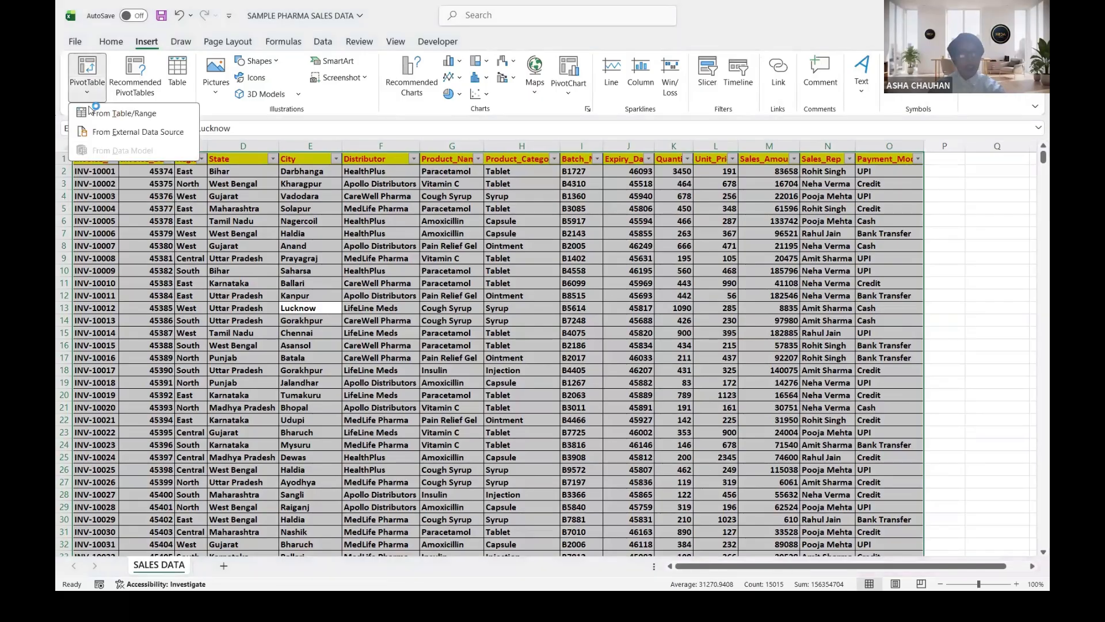
{"action": "left_click", "coordinate": [138, 114]}
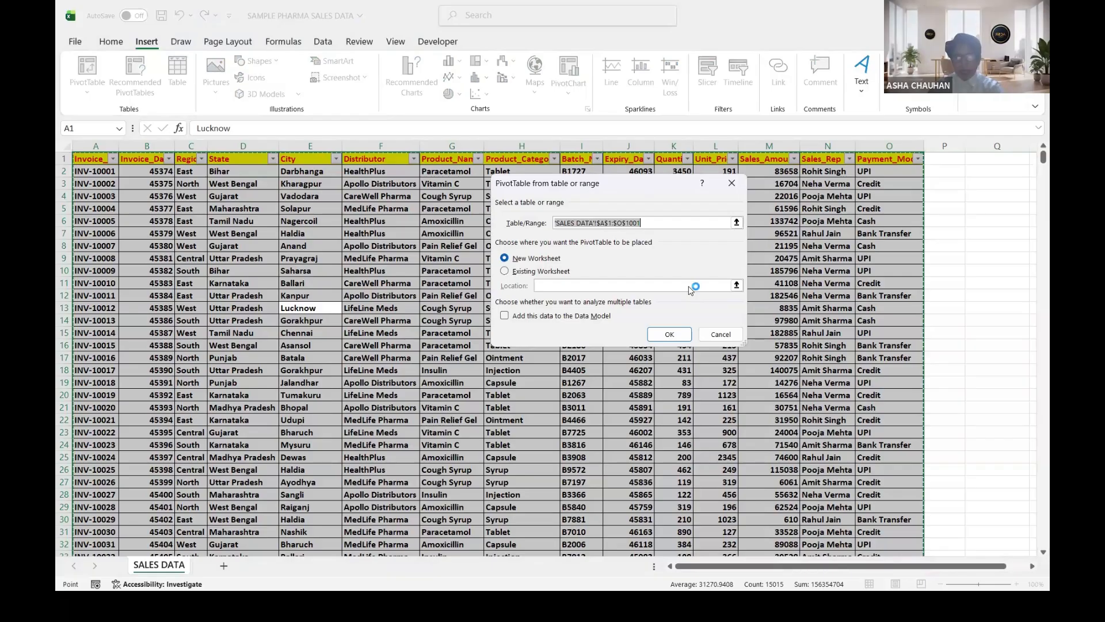
{"action": "left_click", "coordinate": [656, 335]}
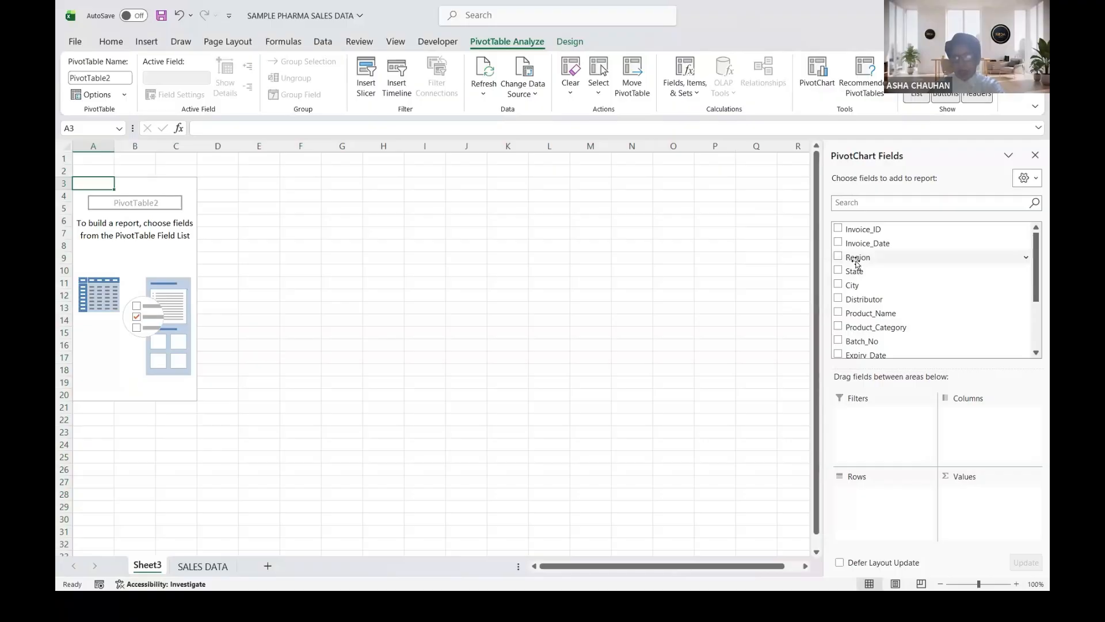
Step: Build the PivotTable on Sheet3 with Region as rows and the sum of Sales_Amount as values
{"action": "left_click_drag", "start_coordinate": [856, 264], "coordinate": [863, 501]}
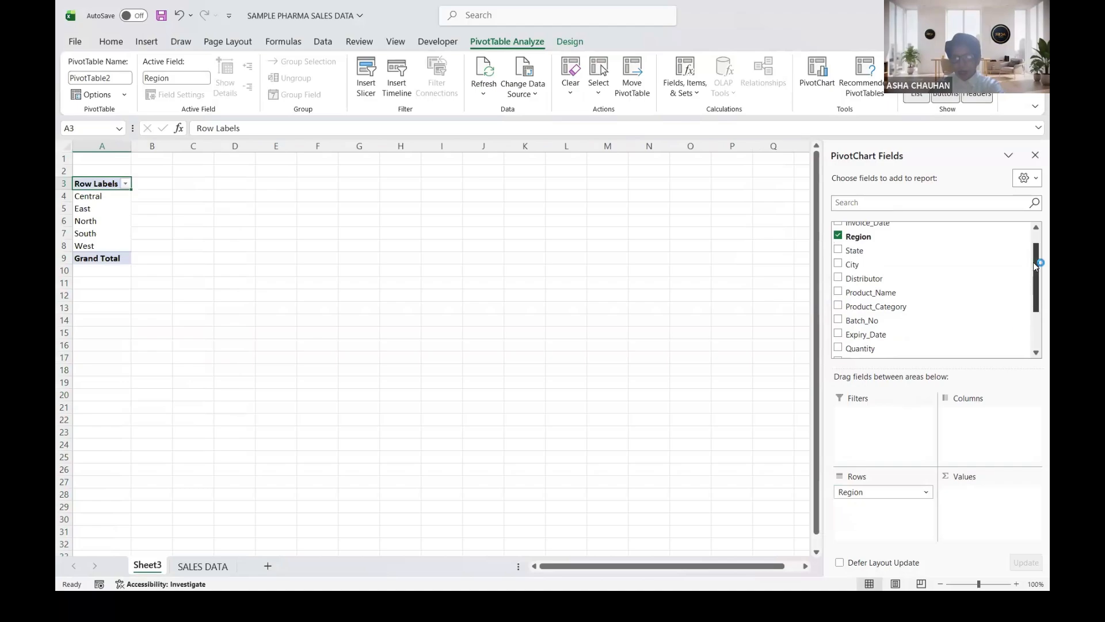
{"action": "left_click_drag", "start_coordinate": [1035, 265], "coordinate": [1035, 302]}
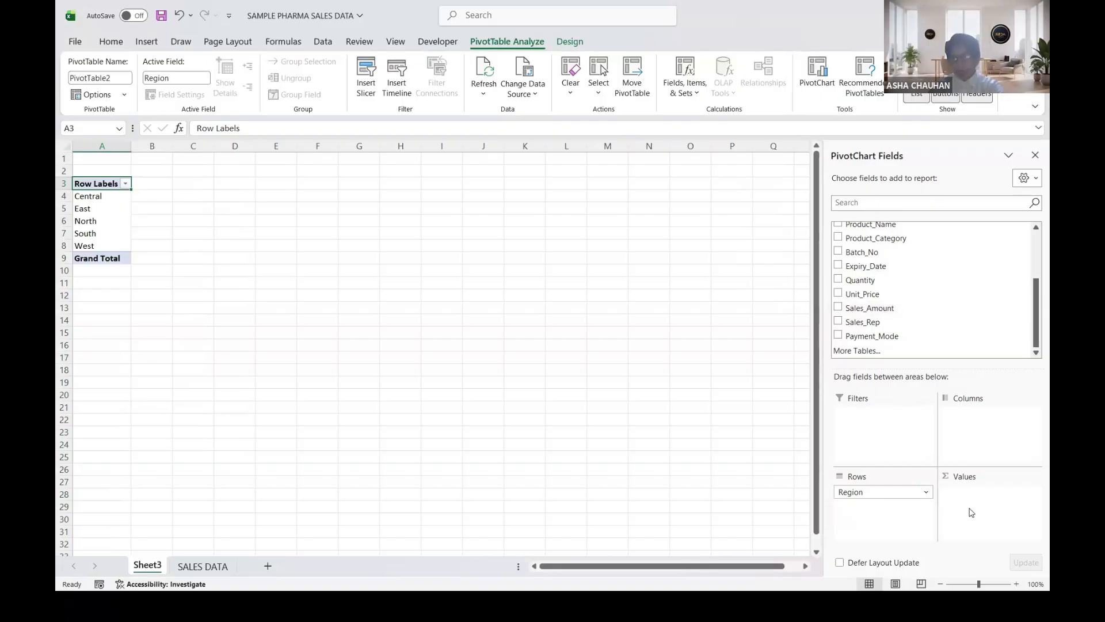
{"action": "left_click_drag", "start_coordinate": [888, 314], "coordinate": [969, 495]}
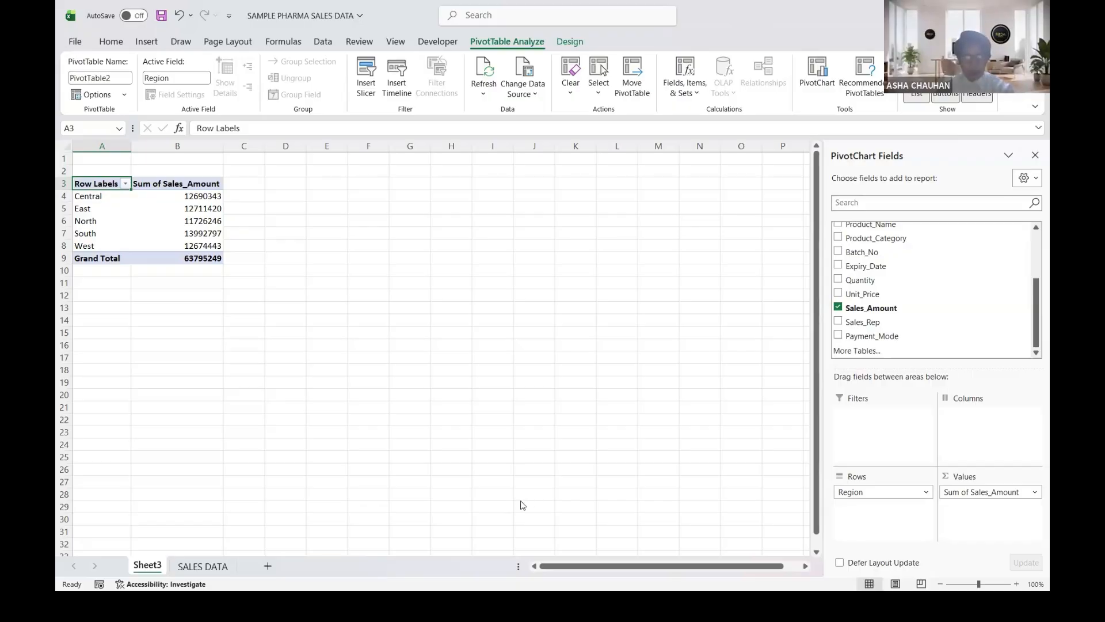
{"action": "key", "text": "alt+Tab"}
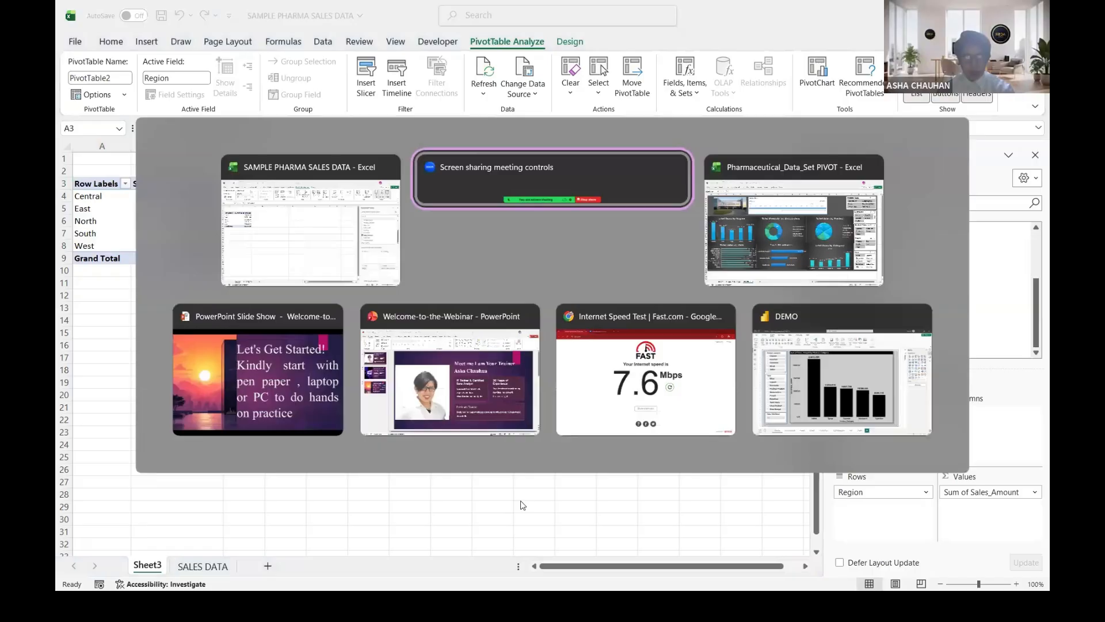
{"action": "key", "text": "Tab"}
{"action": "key", "text": "Tab"}
{"action": "key", "text": "Tab"}
{"action": "key", "text": "Tab"}
{"action": "key", "text": "Tab"}
{"action": "key", "text": "Tab"}
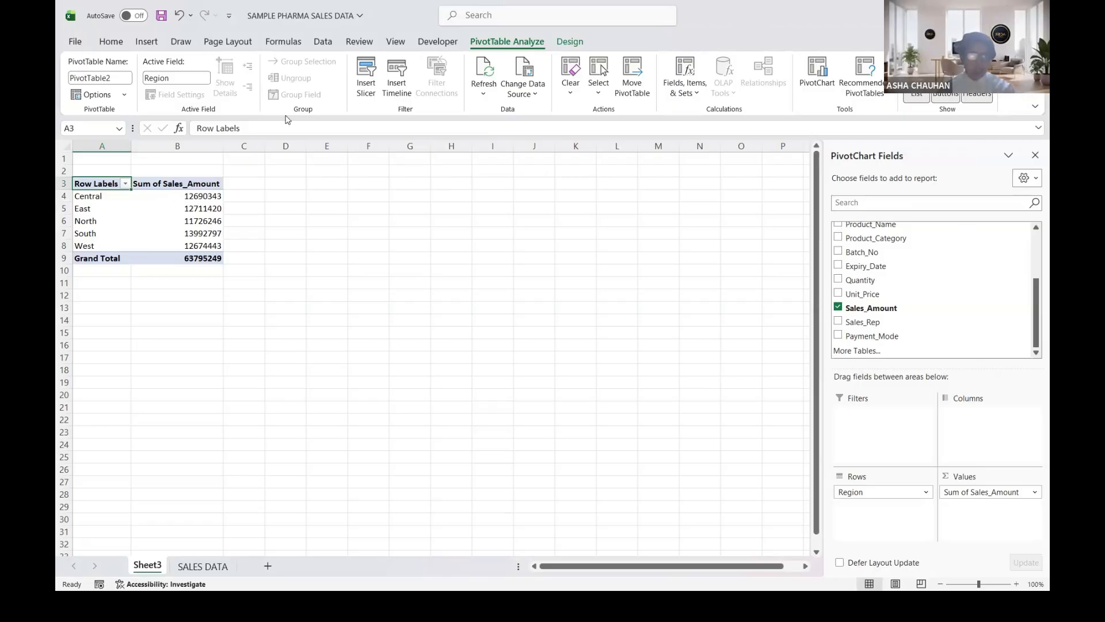
Step: Copy the region sales PivotTable A3:B9 and paste the copy at cell A21
{"action": "mouse_move", "coordinate": [97, 191]}
{"action": "left_mouse_down"}
{"action": "mouse_move", "coordinate": [143, 210]}
{"action": "mouse_move", "coordinate": [182, 259]}
{"action": "left_mouse_up"}
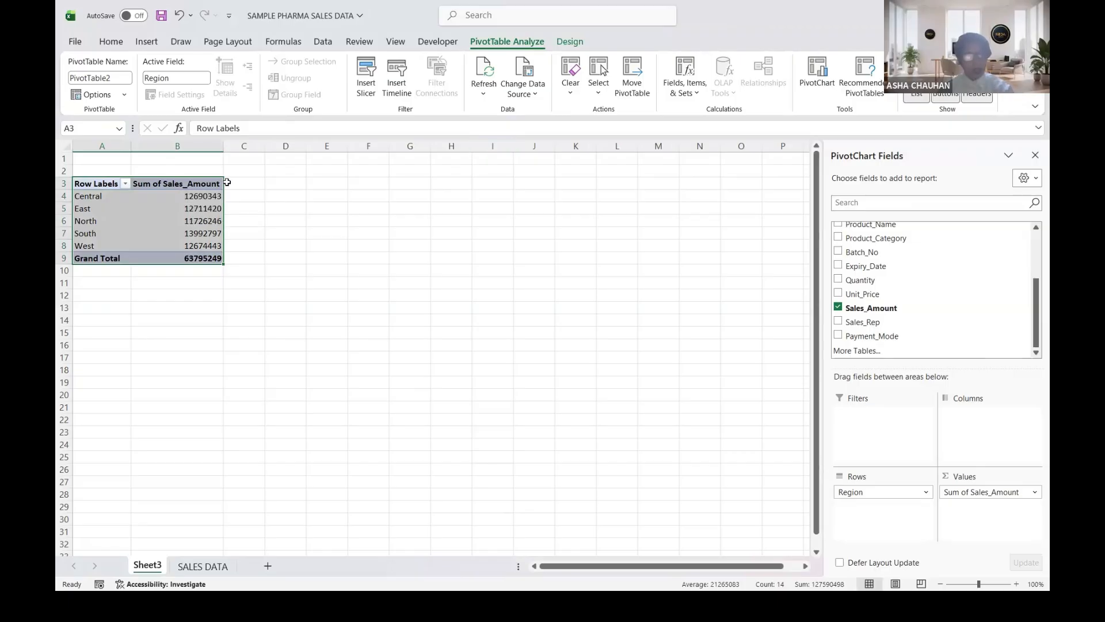
{"action": "key", "text": "ctrl+c"}
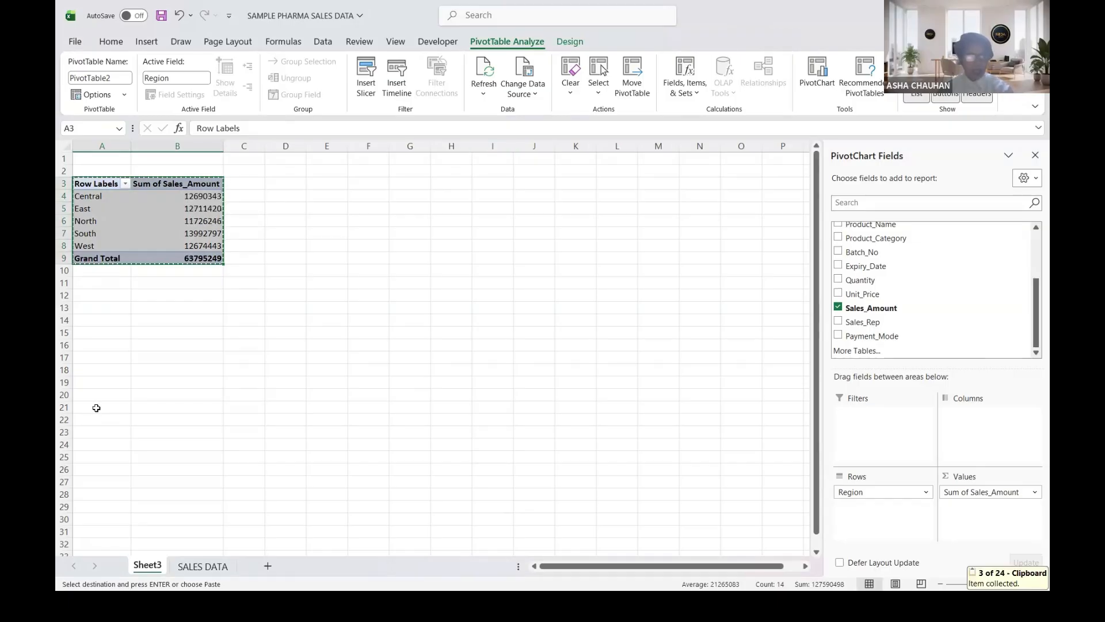
{"action": "left_click", "coordinate": [95, 409]}
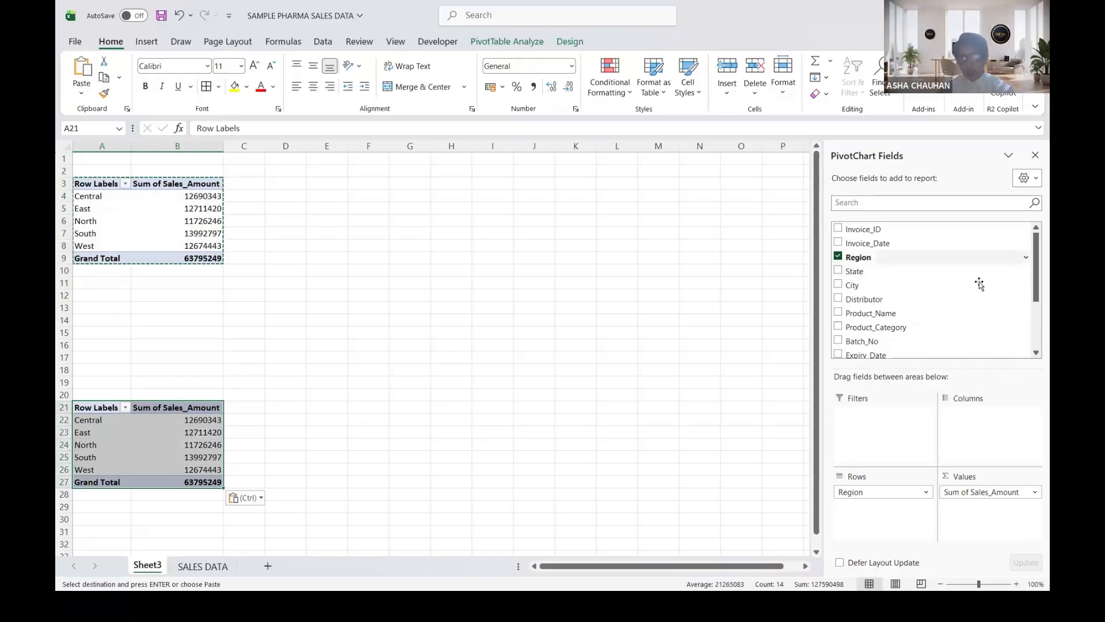
Step: Change the PivotTable at A21 to show the sum of Quantity by State, and fit column B to its contents
{"action": "left_click", "coordinate": [838, 256]}
{"action": "left_click", "coordinate": [838, 270]}
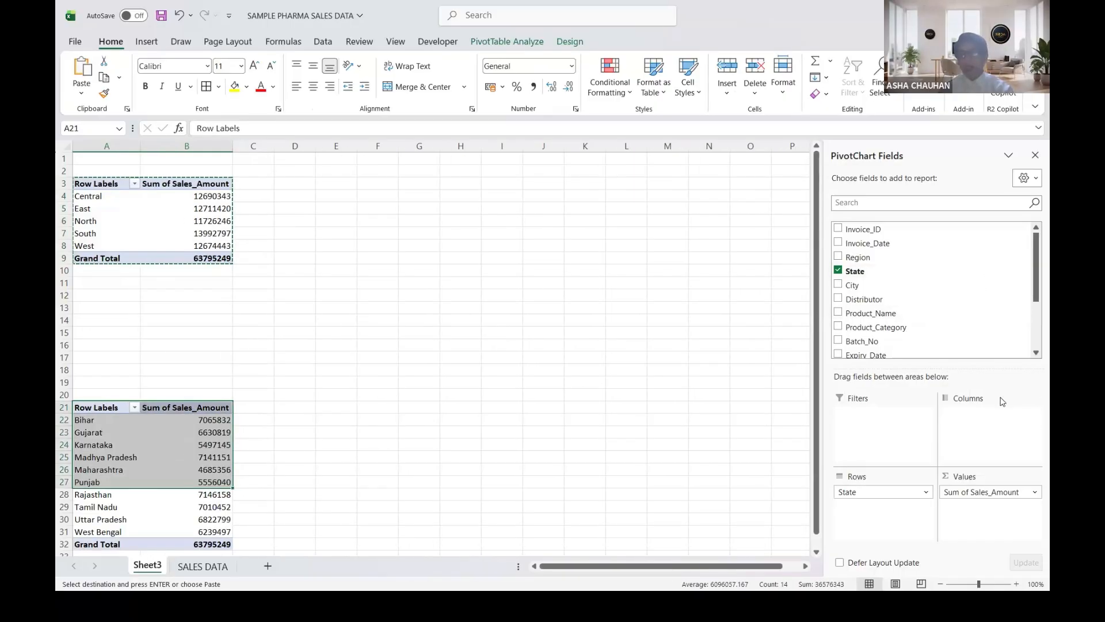
{"action": "left_click_drag", "start_coordinate": [1033, 264], "coordinate": [1038, 303]}
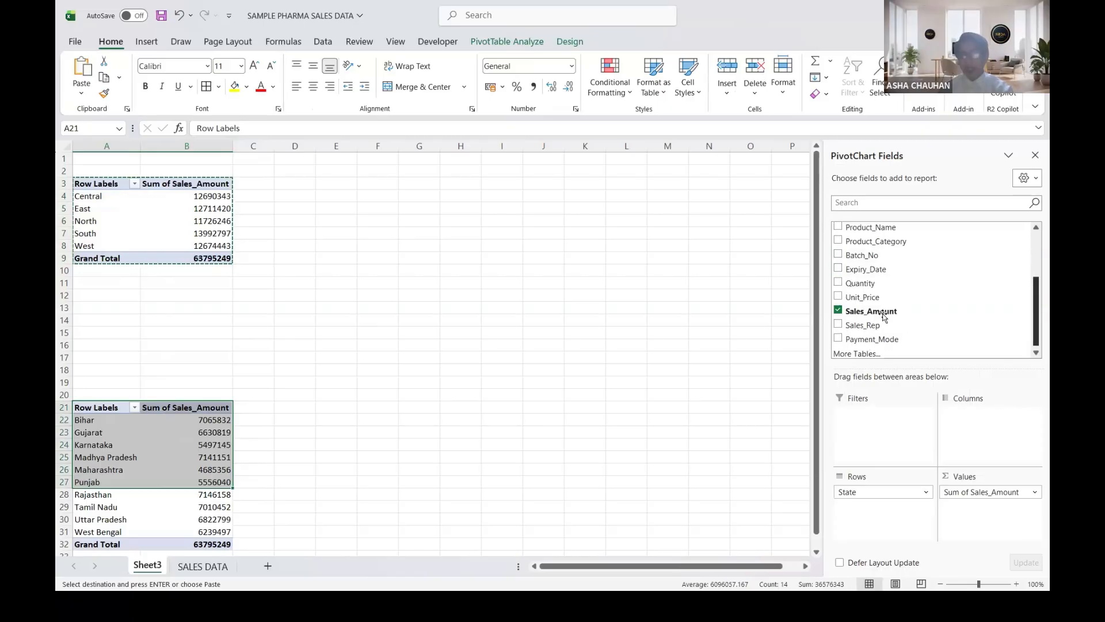
{"action": "left_click_drag", "start_coordinate": [865, 312], "coordinate": [972, 525]}
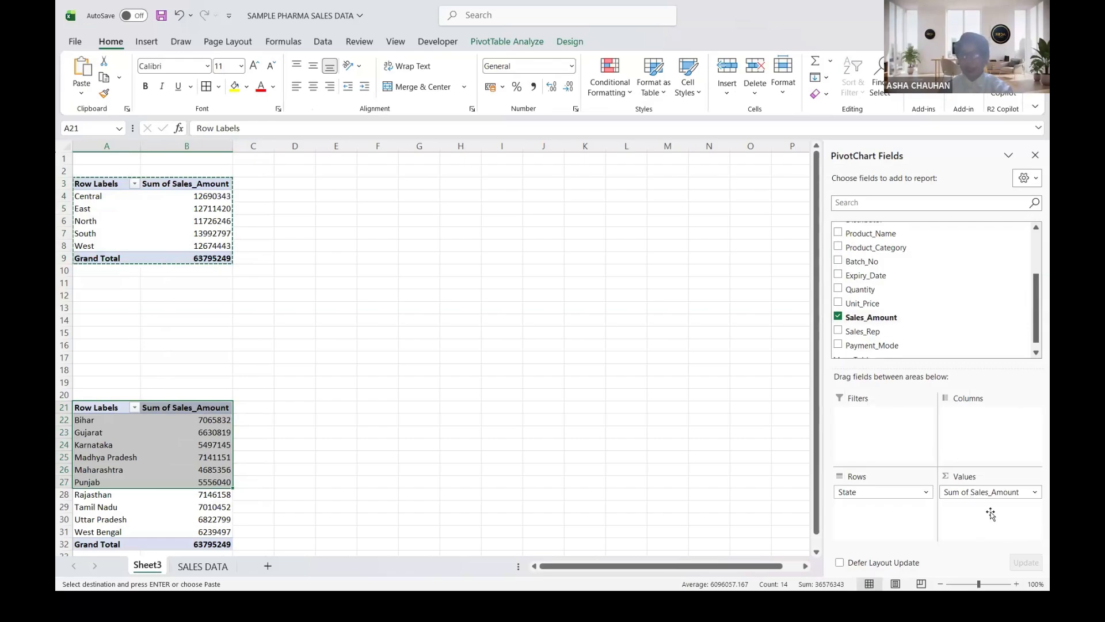
{"action": "left_click_drag", "start_coordinate": [988, 492], "coordinate": [958, 322]}
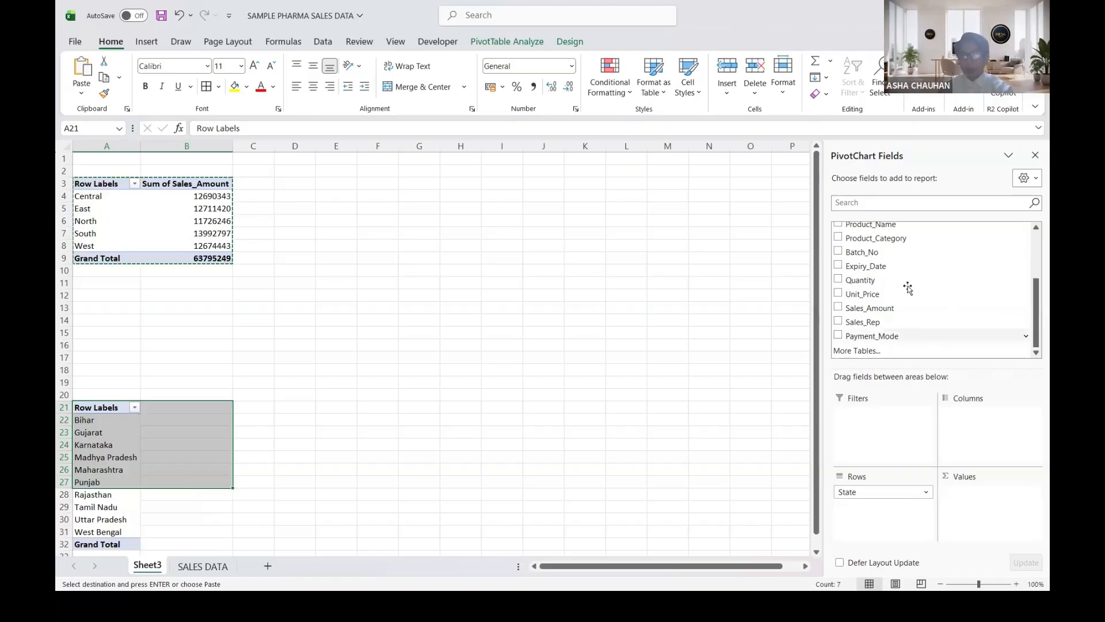
{"action": "left_click_drag", "start_coordinate": [861, 280], "coordinate": [970, 526]}
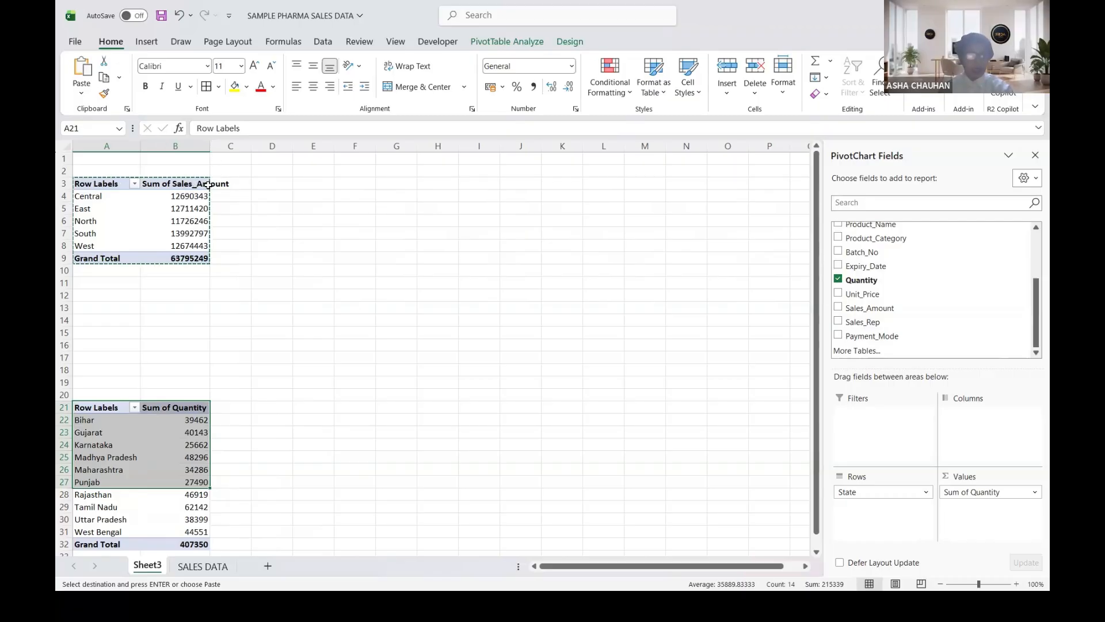
{"action": "double_click", "coordinate": [210, 146]}
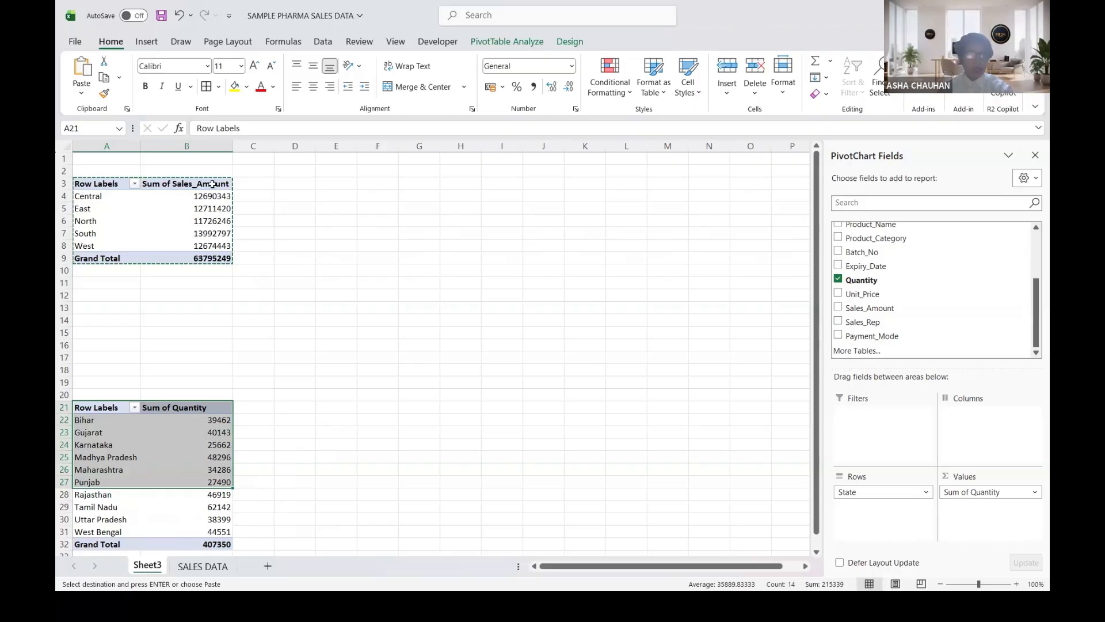
Step: Apply Comma Style without decimals to the region sales amounts, and Comma Style with two decimals to the state quantities
{"action": "left_click_drag", "start_coordinate": [212, 184], "coordinate": [204, 258]}
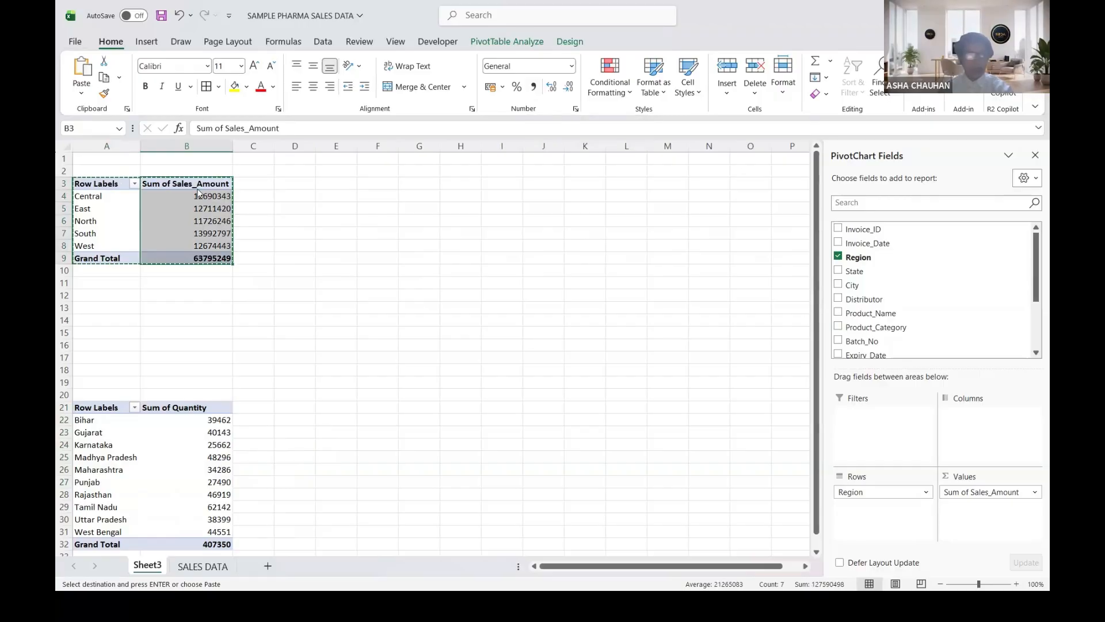
{"action": "left_click_drag", "start_coordinate": [197, 192], "coordinate": [174, 256]}
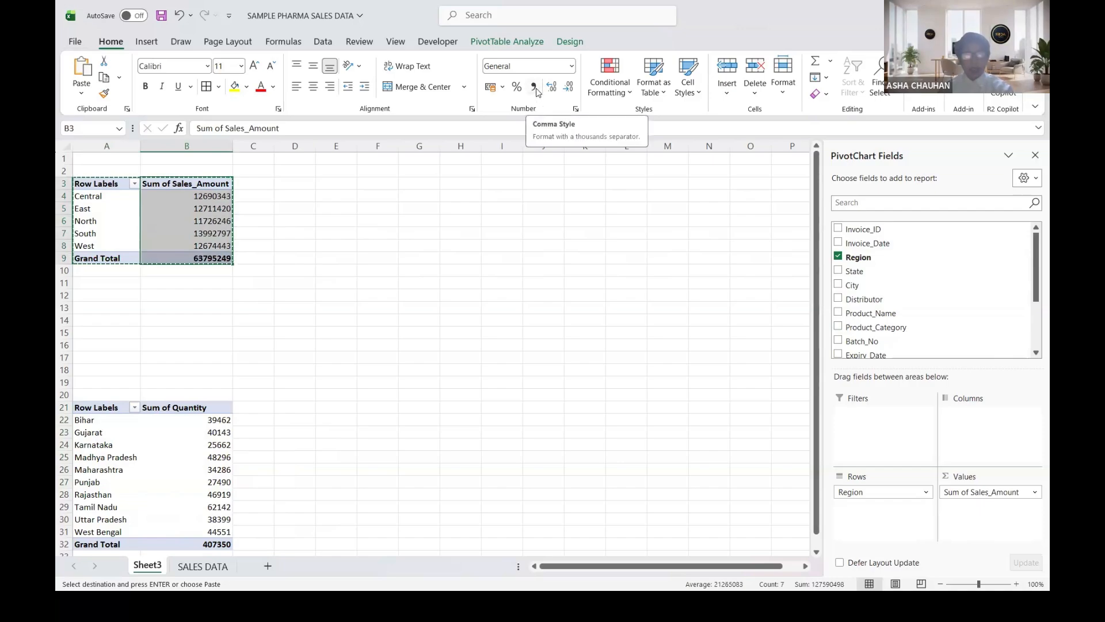
{"action": "left_click", "coordinate": [535, 88]}
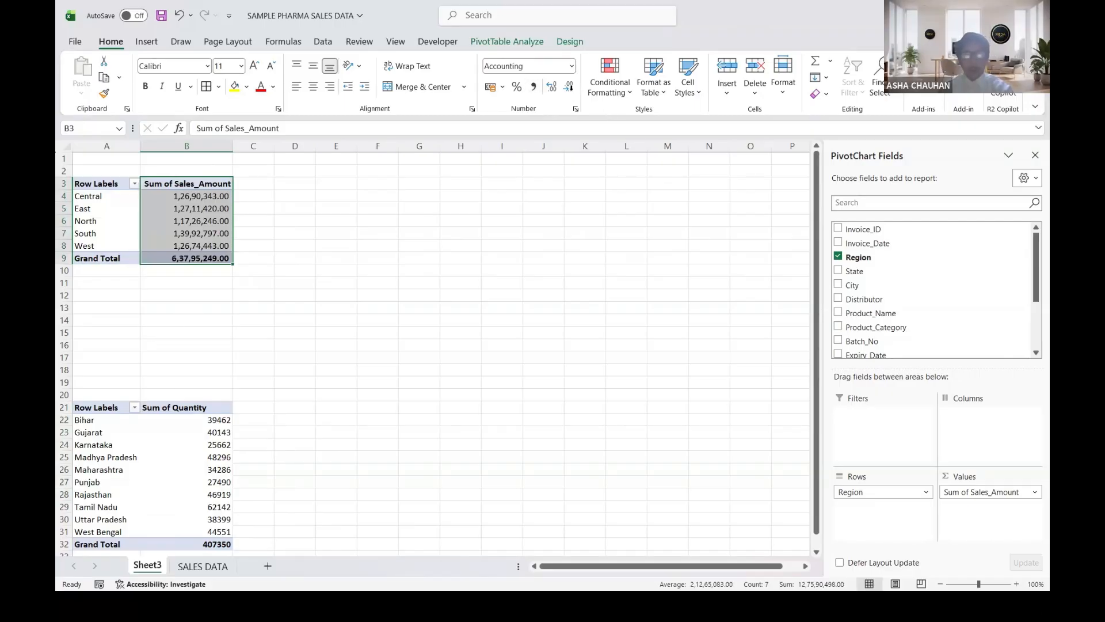
{"action": "left_click", "coordinate": [572, 87]}
{"action": "left_click", "coordinate": [572, 87]}
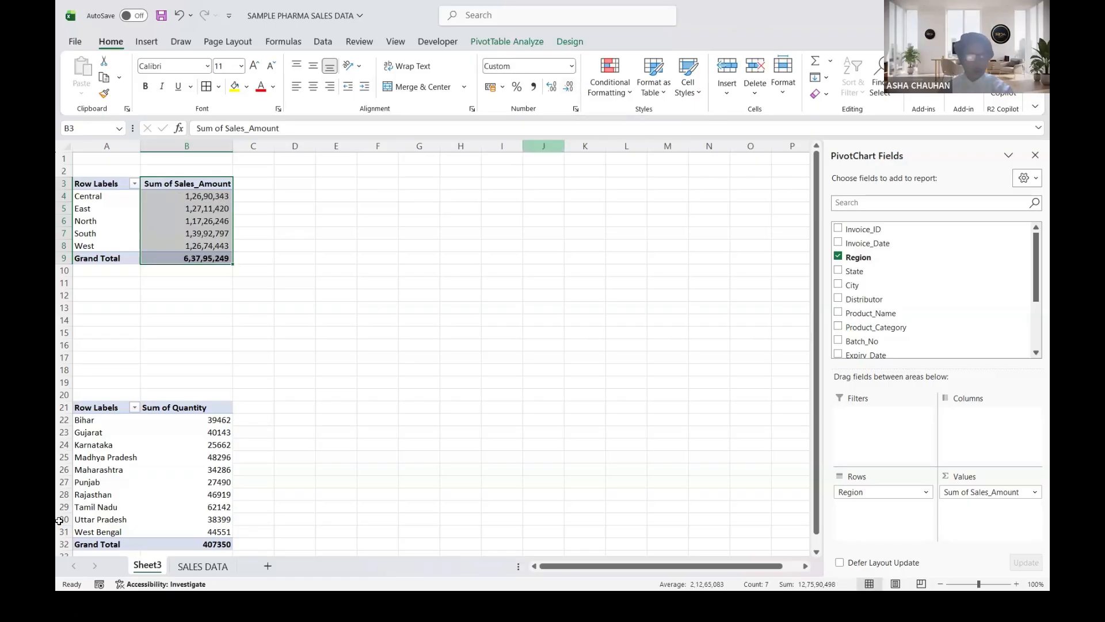
{"action": "left_click_drag", "start_coordinate": [213, 402], "coordinate": [176, 544]}
{"action": "left_click", "coordinate": [534, 87]}
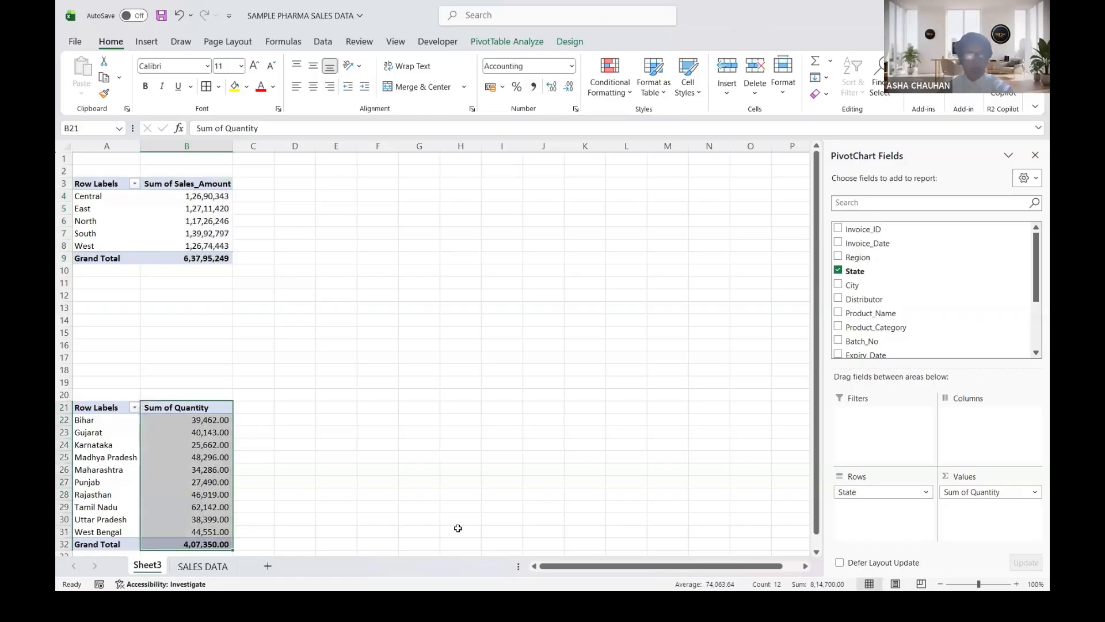
Step: Copy the state quantity PivotTable A21:B32 and paste the copy at cell A47
{"action": "scroll", "coordinate": [271, 422], "scroll_direction": "down", "scroll_amount": 3}
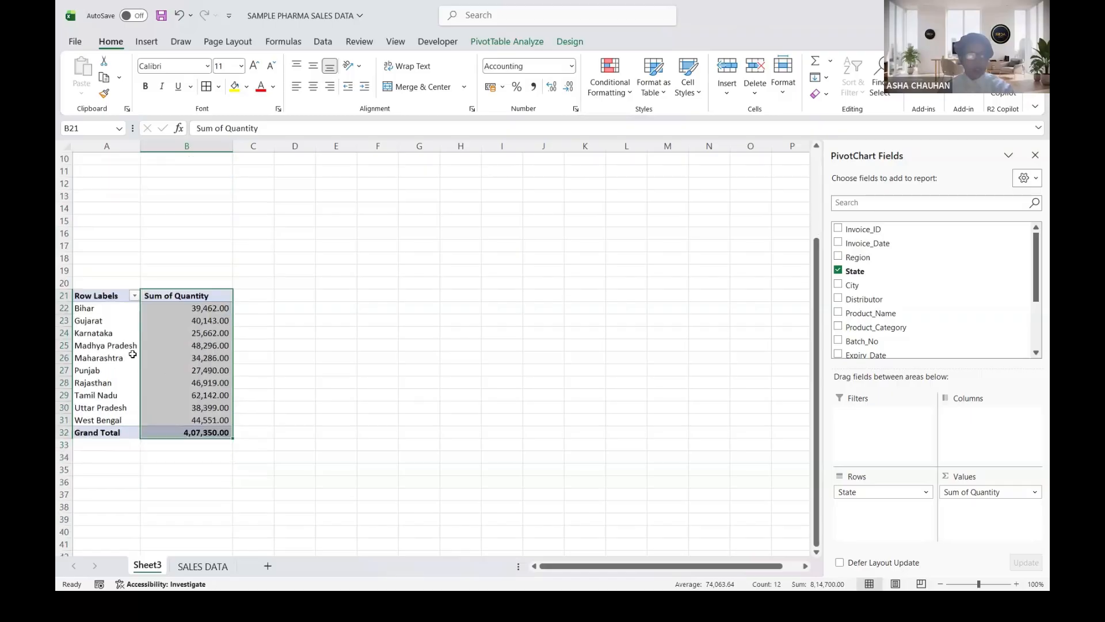
{"action": "left_click_drag", "start_coordinate": [101, 295], "coordinate": [191, 433]}
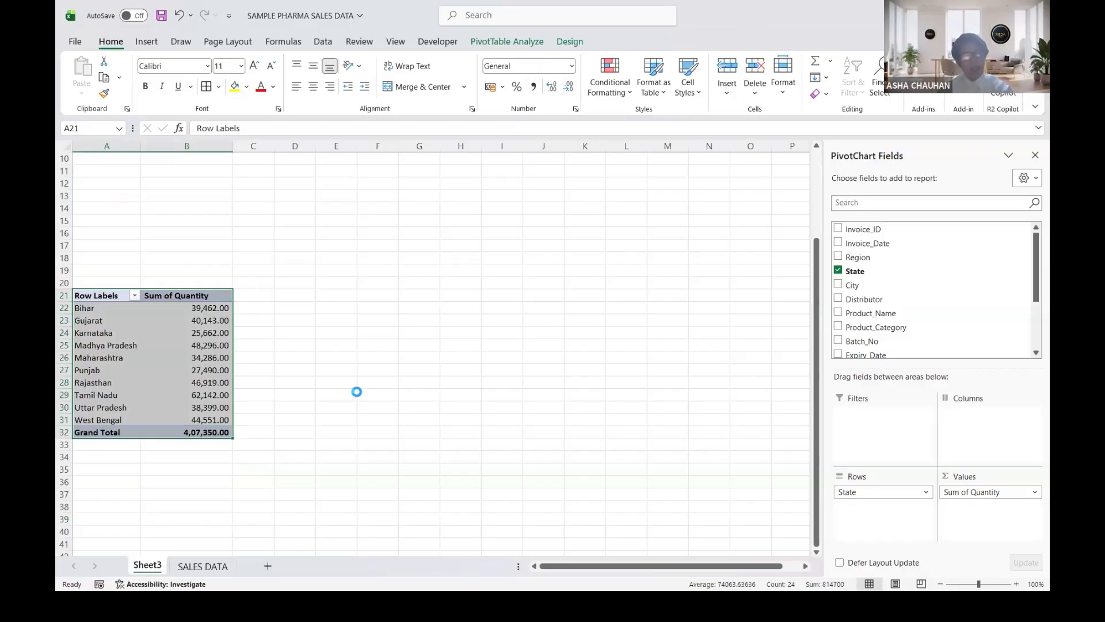
{"action": "key", "text": "ctrl+c"}
{"action": "scroll", "coordinate": [96, 498], "scroll_direction": "down", "scroll_amount": 3}
{"action": "scroll", "coordinate": [104, 461], "scroll_direction": "down", "scroll_amount": 3}
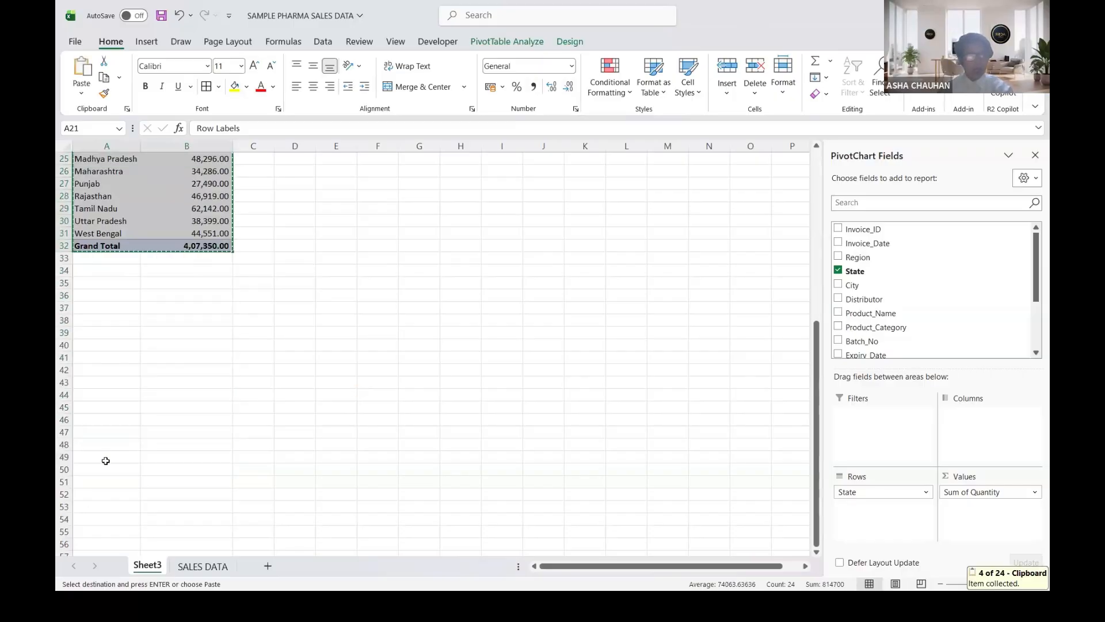
{"action": "left_click", "coordinate": [109, 394]}
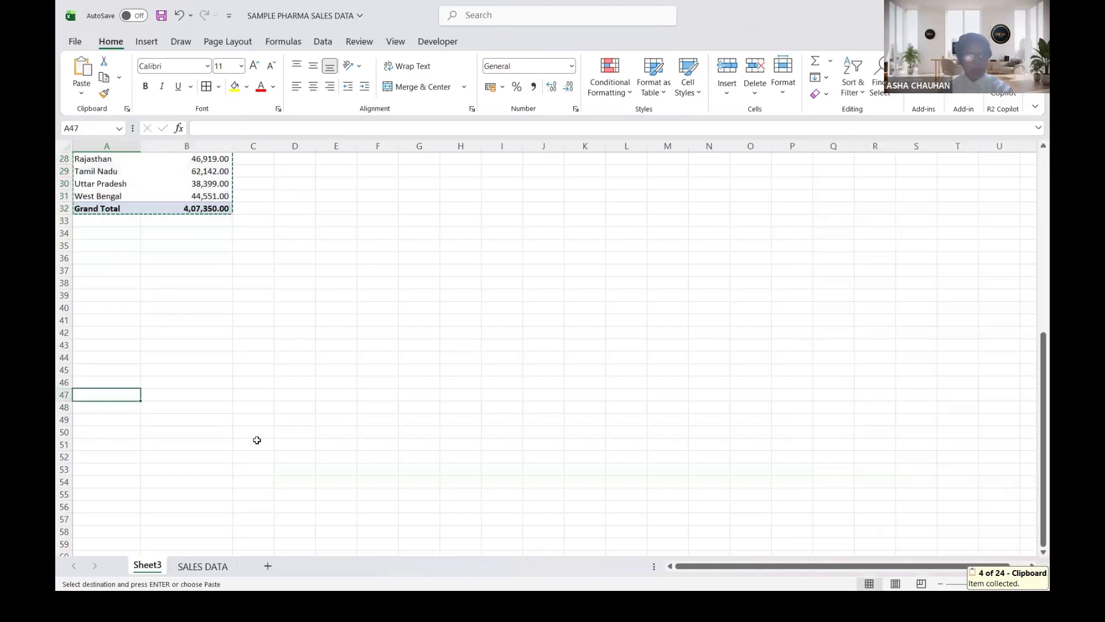
{"action": "key", "text": "ctrl+v"}
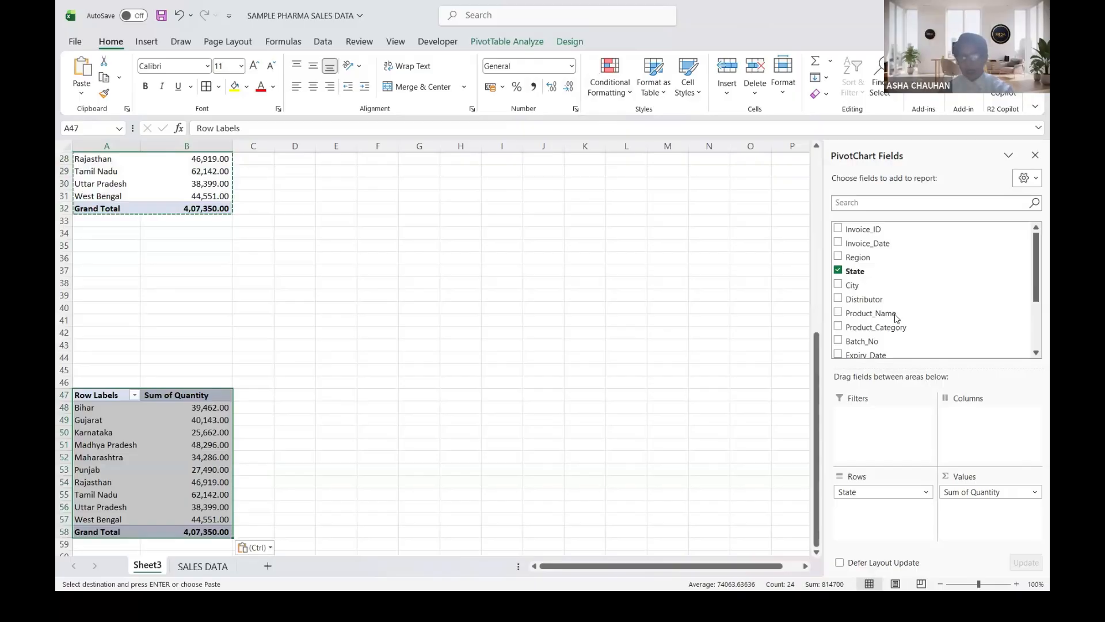
Step: Replace State with Product_Name as the row field of the PivotTable at A47
{"action": "left_click", "coordinate": [1035, 271]}
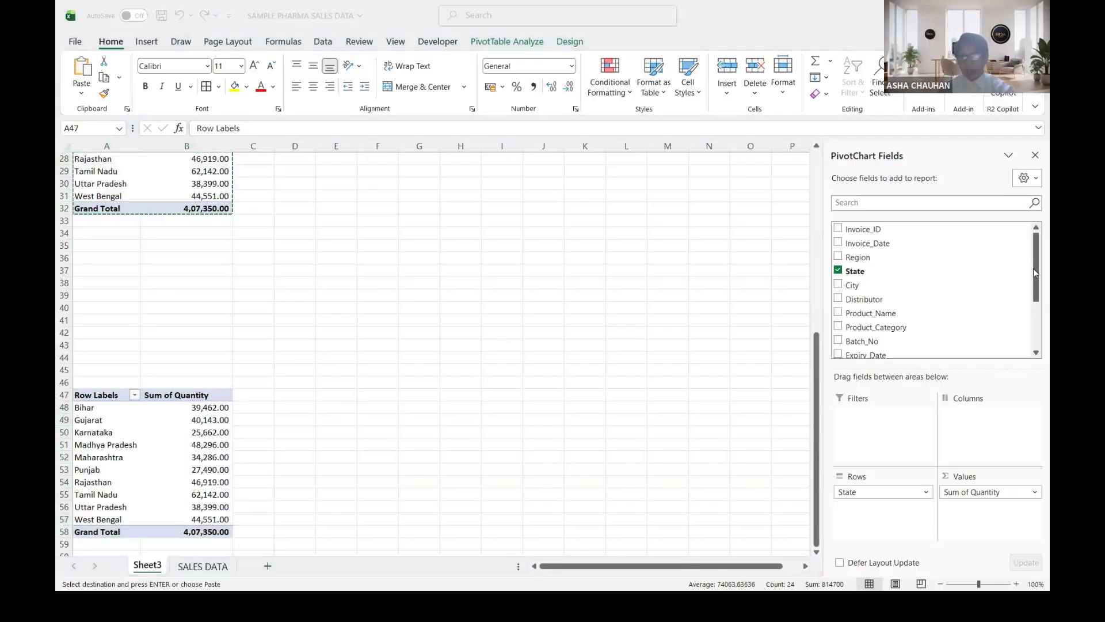
{"action": "left_click", "coordinate": [874, 294]}
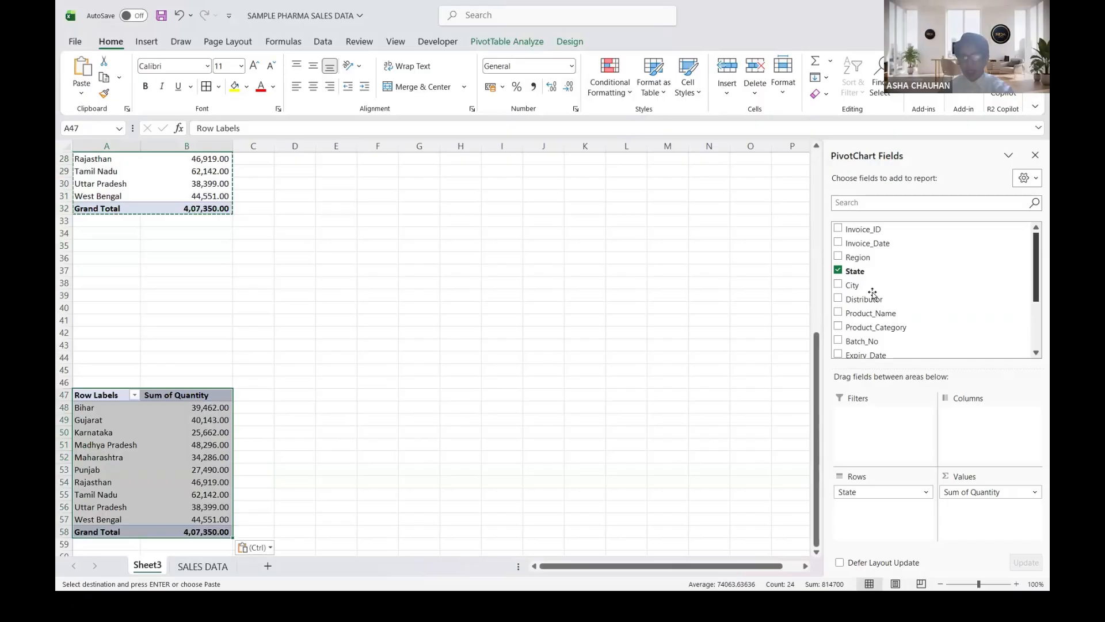
{"action": "left_click_drag", "start_coordinate": [866, 313], "coordinate": [850, 507]}
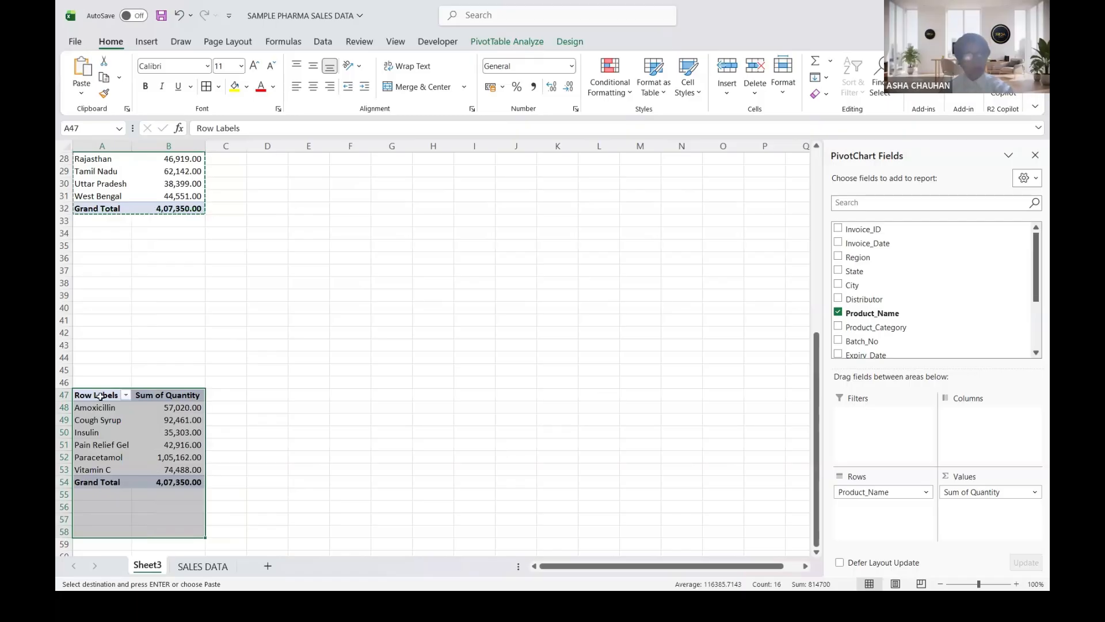
Step: Copy the product quantity PivotTable A47:B54 and paste the copy at cell A67
{"action": "left_click_drag", "start_coordinate": [99, 400], "coordinate": [175, 485]}
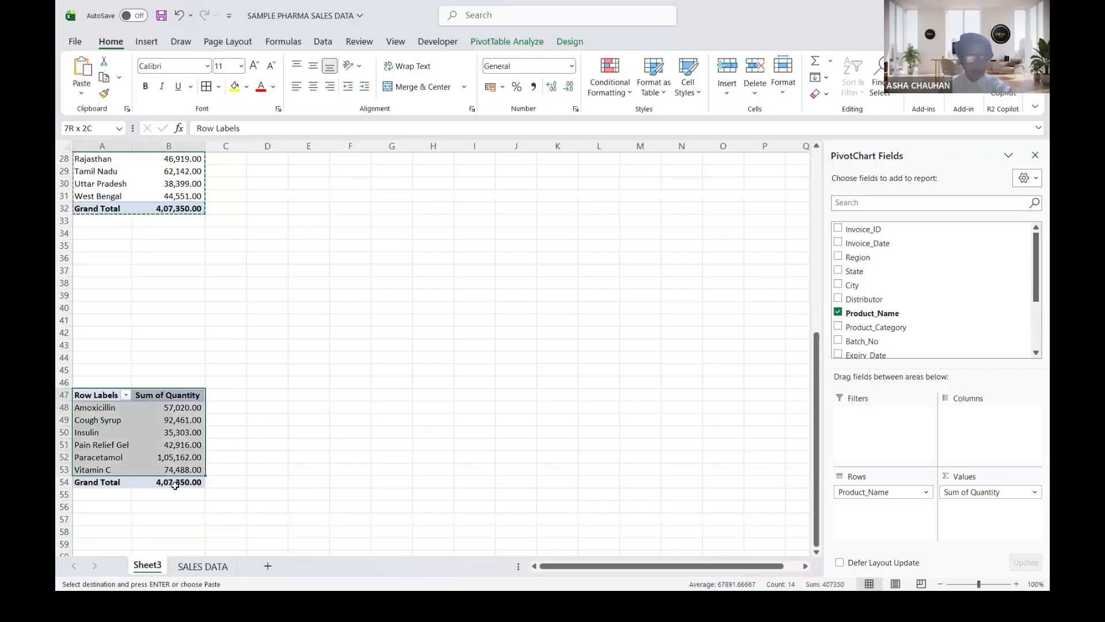
{"action": "left_click_drag", "start_coordinate": [175, 485], "coordinate": [175, 485]}
{"action": "key", "text": "ctrl+c"}
{"action": "left_click", "coordinate": [137, 519]}
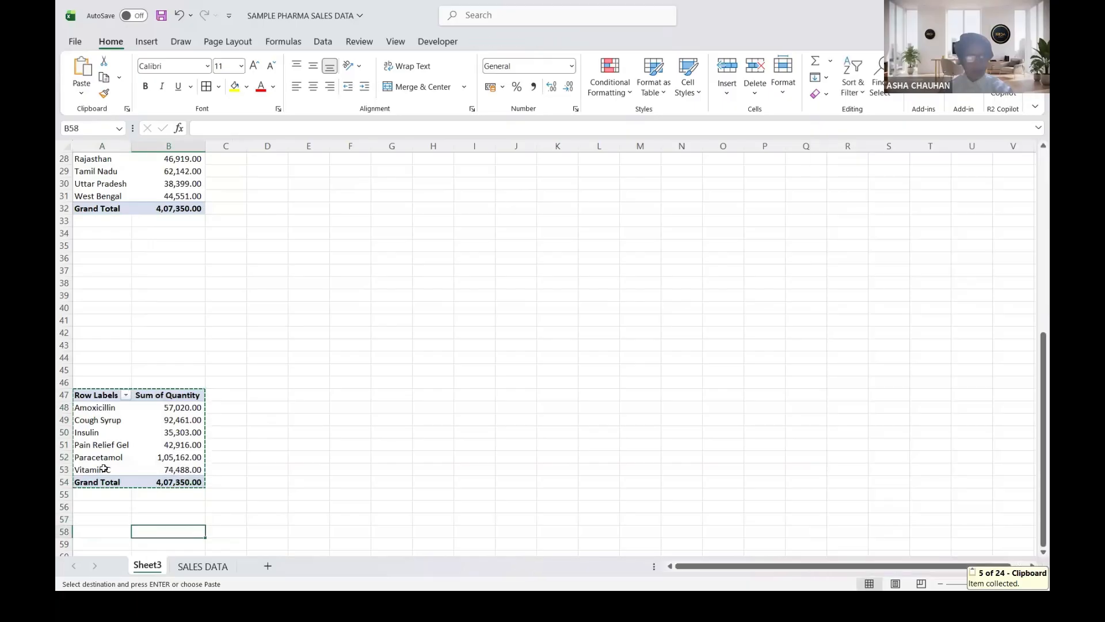
{"action": "key", "text": "Down"}
{"action": "key", "text": "Down"}
{"action": "key", "text": "Down"}
{"action": "key", "text": "Down"}
{"action": "key", "text": "Down"}
{"action": "key", "text": "Down"}
{"action": "key", "text": "Down"}
{"action": "key", "text": "Down"}
{"action": "key", "text": "Down"}
{"action": "key", "text": "Down"}
{"action": "key", "text": "Down"}
{"action": "key", "text": "Down"}
{"action": "key", "text": "Down"}
{"action": "key", "text": "Down"}
{"action": "key", "text": "Down"}
{"action": "key", "text": "Down"}
{"action": "key", "text": "Left"}
{"action": "key", "text": "Up"}
{"action": "key", "text": "Up"}
{"action": "key", "text": "Up"}
{"action": "key", "text": "Up"}
{"action": "key", "text": "Up"}
{"action": "key", "text": "Up"}
{"action": "key", "text": "ctrl+v"}
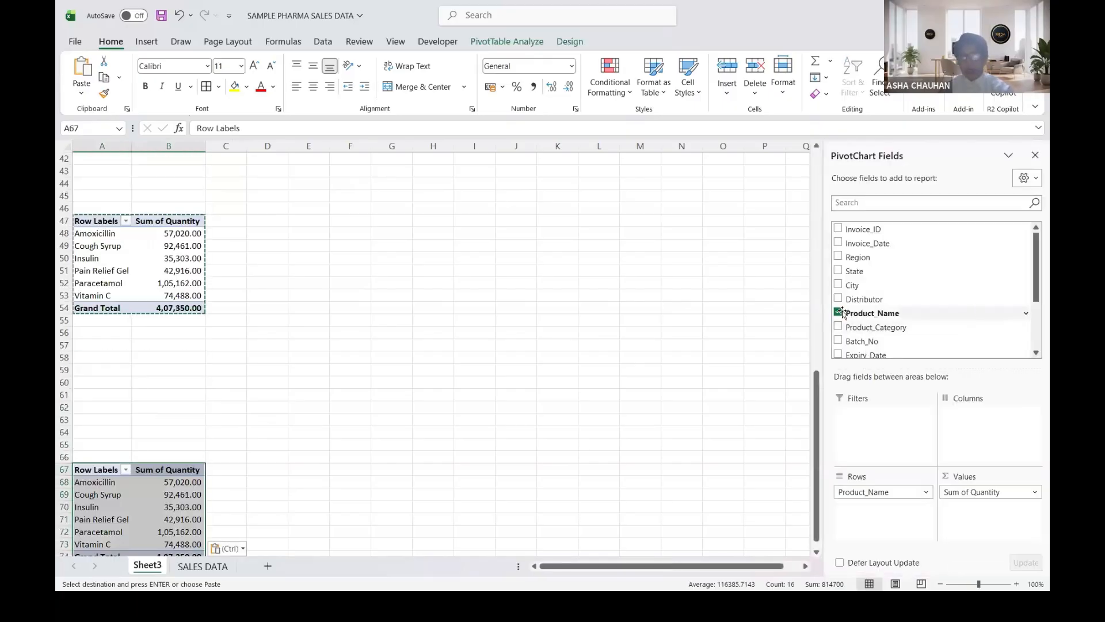
Step: Replace Product_Name with Distributor as the row field of the PivotTable at A67
{"action": "left_click", "coordinate": [1019, 292]}
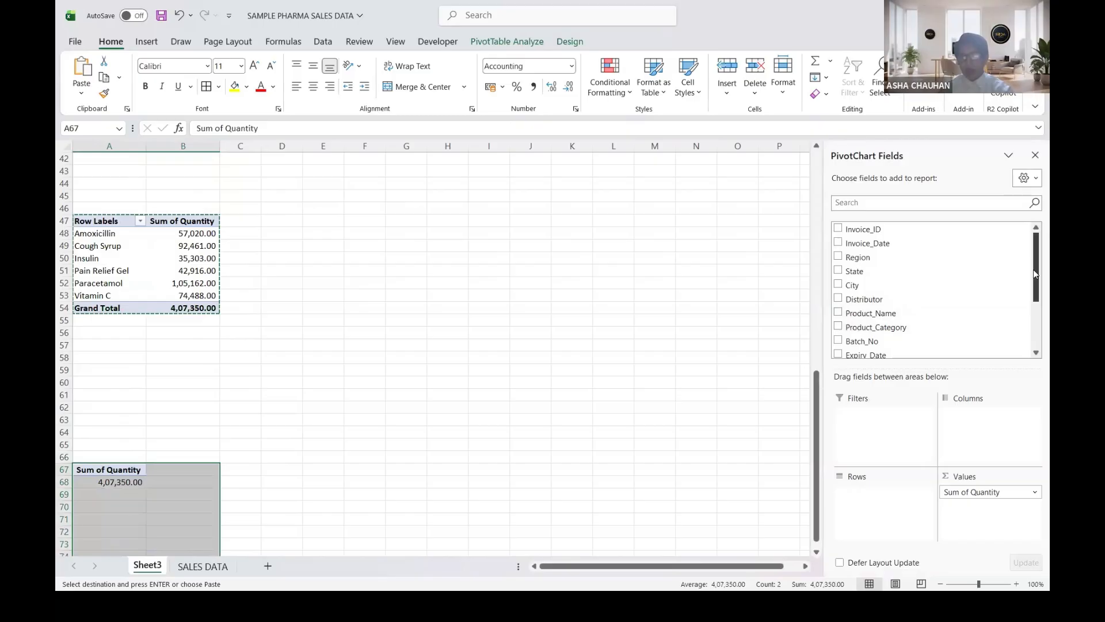
{"action": "scroll", "coordinate": [1034, 269], "scroll_direction": "down", "scroll_amount": 3}
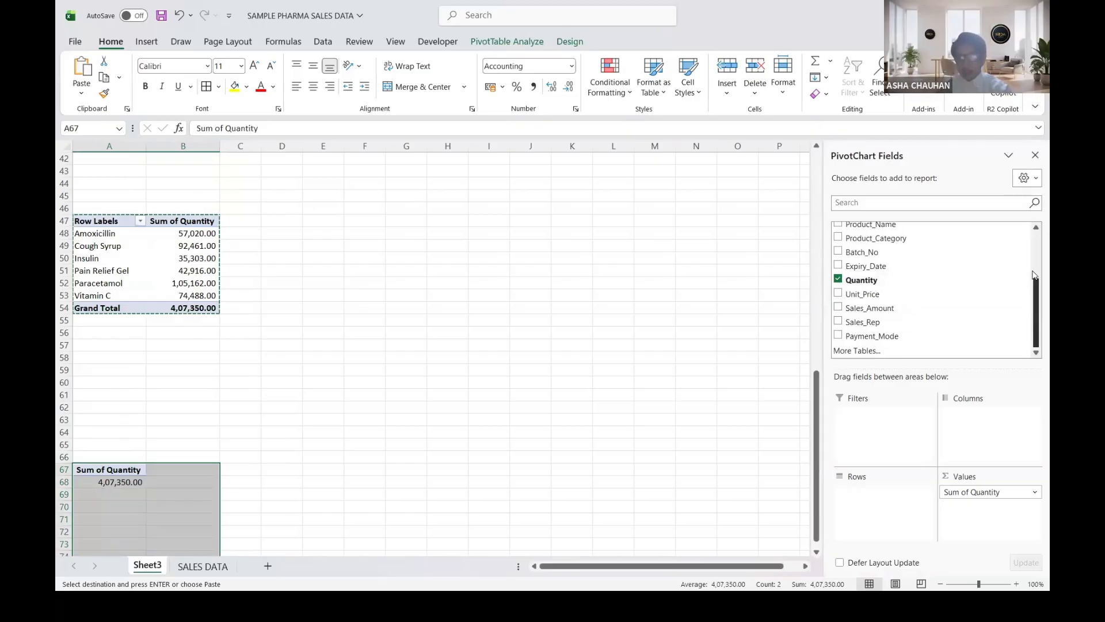
{"action": "scroll", "coordinate": [1034, 275], "scroll_direction": "up", "scroll_amount": 3}
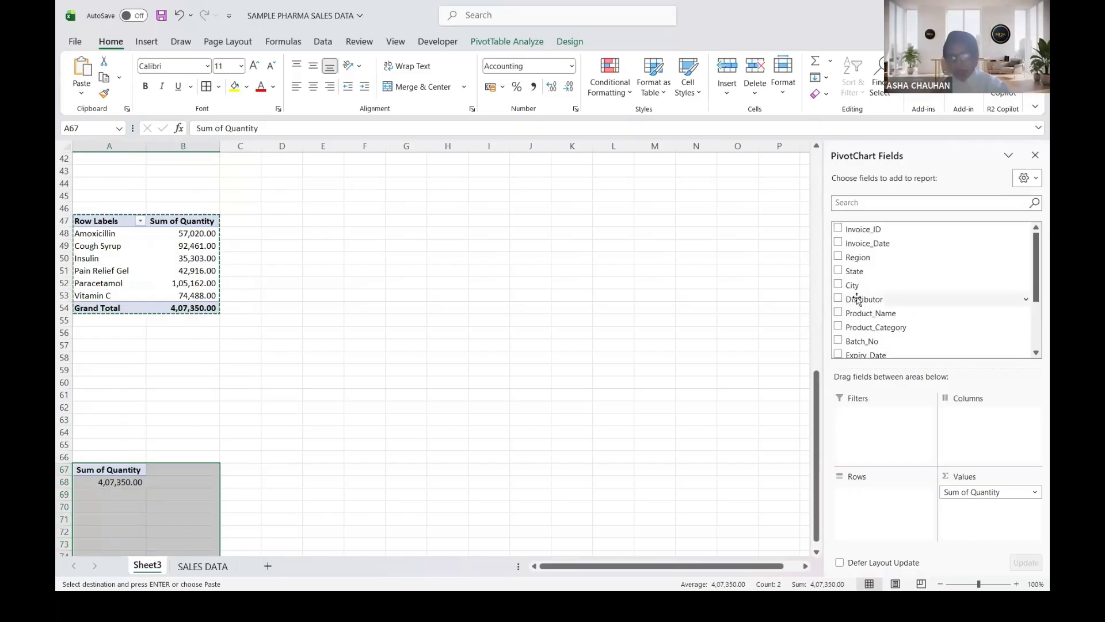
{"action": "left_click_drag", "start_coordinate": [858, 298], "coordinate": [860, 508]}
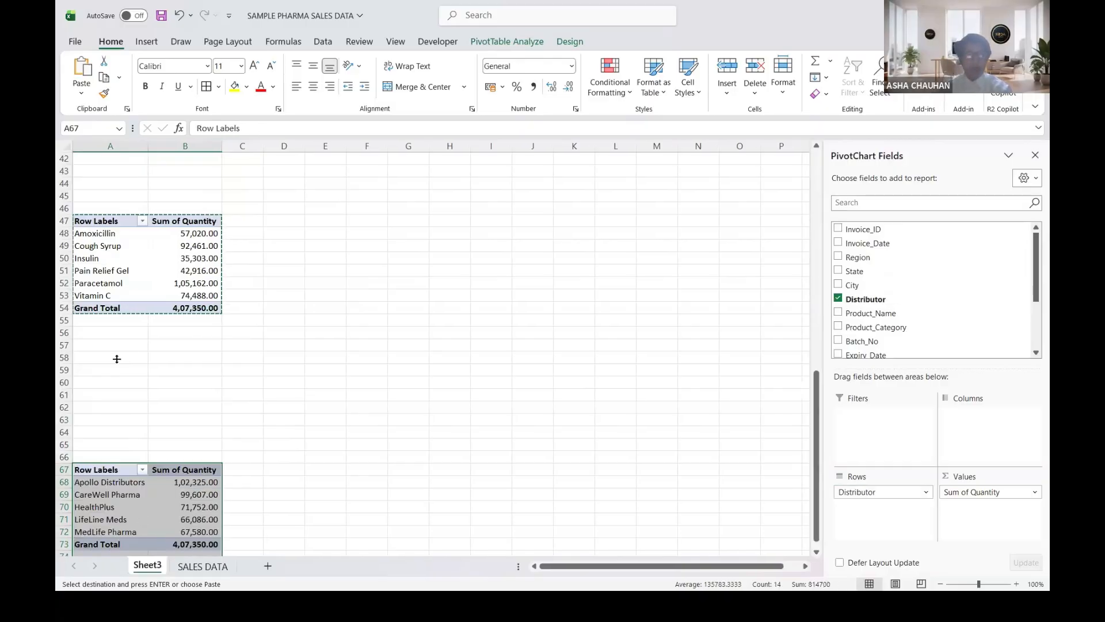
{"action": "scroll", "coordinate": [175, 331], "scroll_direction": "up", "scroll_amount": 14}
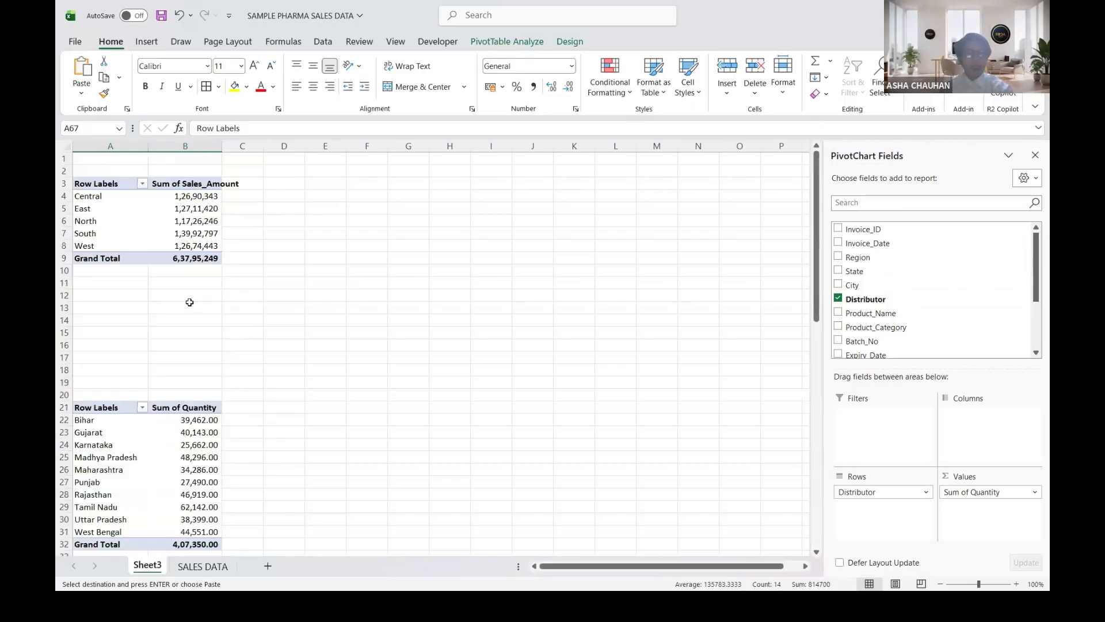
Step: Autofit the width of column B to its contents
{"action": "double_click", "coordinate": [222, 147]}
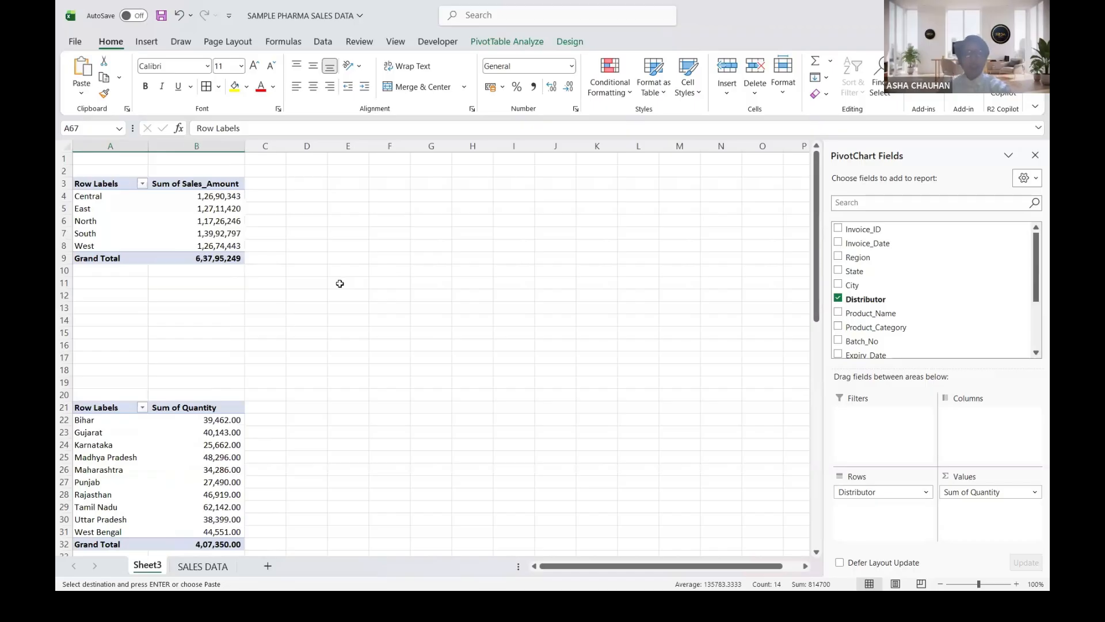
Step: Examine the region, state, product and distributor PivotTables on Sheet3
{"action": "scroll", "coordinate": [192, 362], "scroll_direction": "down", "scroll_amount": 7}
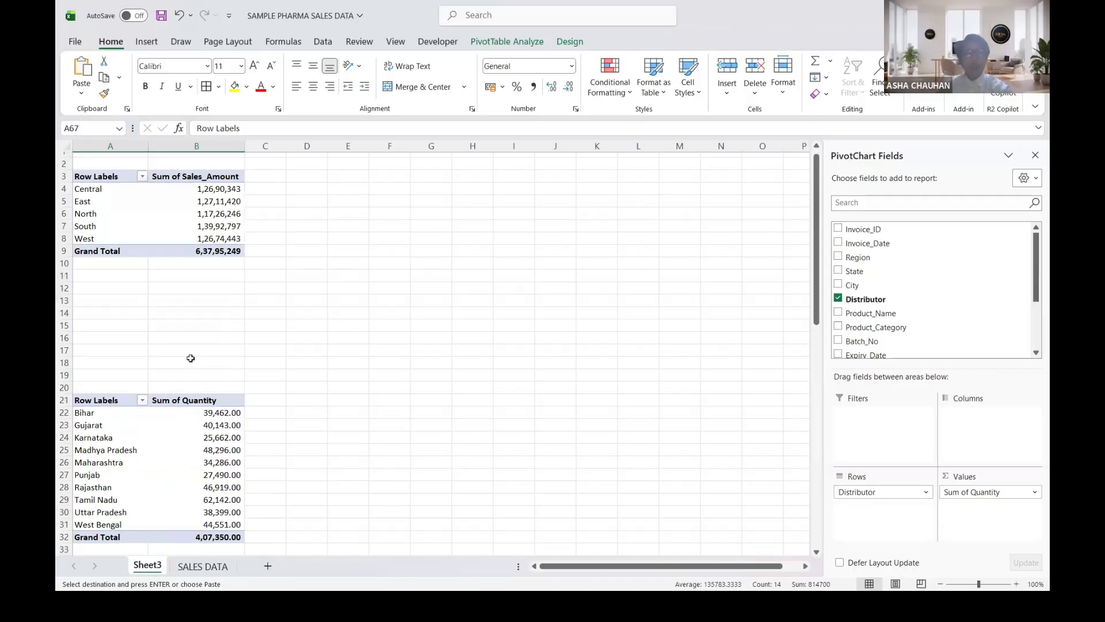
{"action": "scroll", "coordinate": [190, 357], "scroll_direction": "down", "scroll_amount": 4}
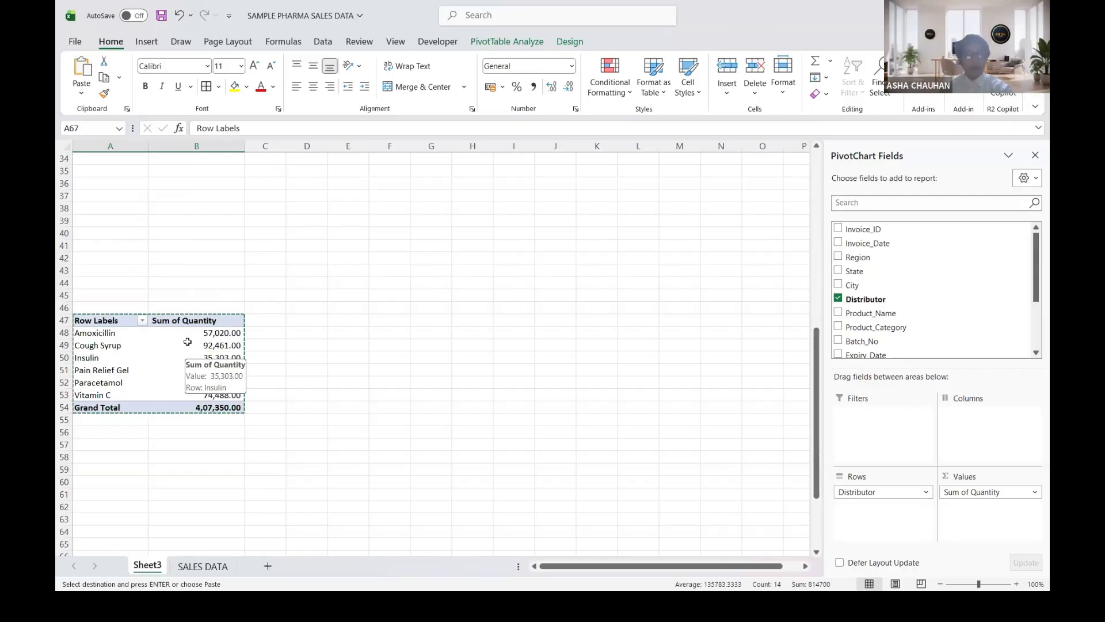
{"action": "scroll", "coordinate": [188, 342], "scroll_direction": "up", "scroll_amount": 9}
{"action": "scroll", "coordinate": [184, 375], "scroll_direction": "down", "scroll_amount": 5}
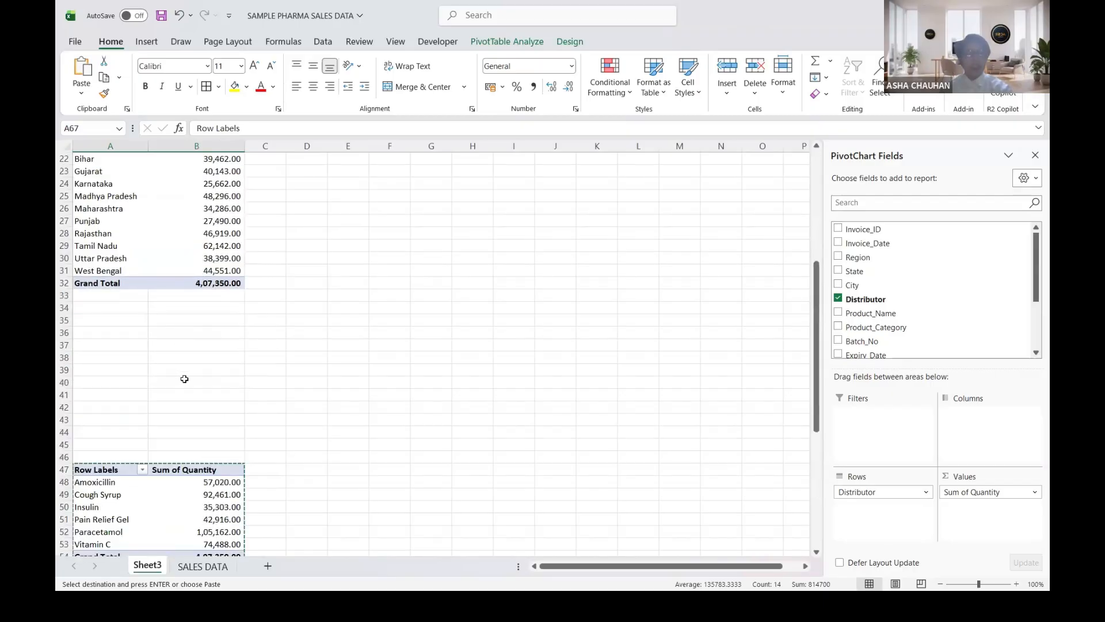
{"action": "scroll", "coordinate": [185, 379], "scroll_direction": "down", "scroll_amount": 9}
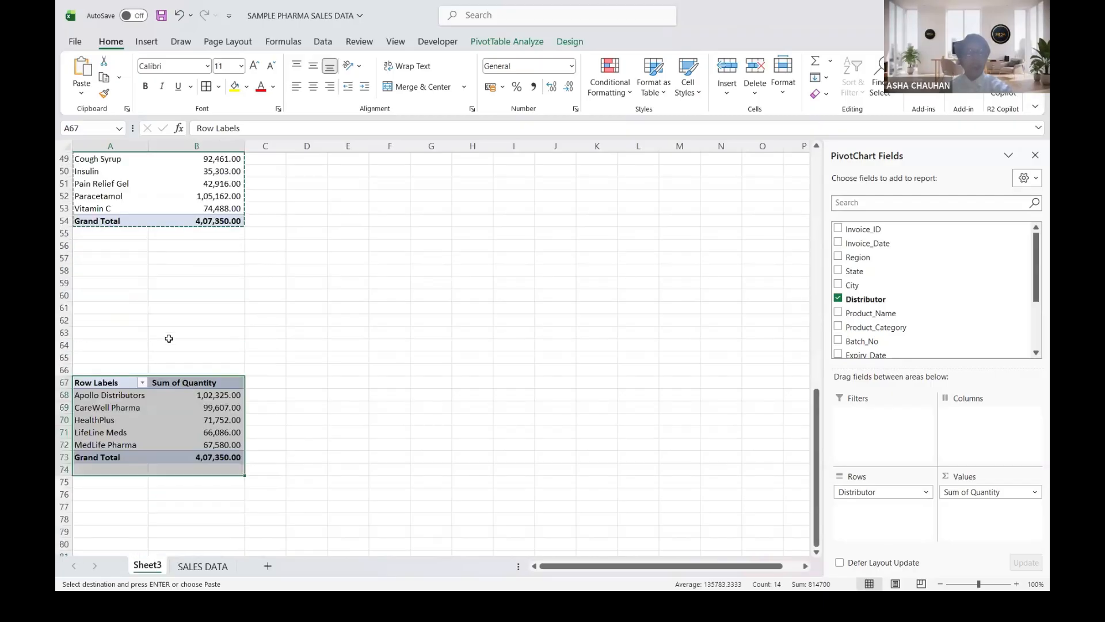
{"action": "left_click", "coordinate": [180, 395]}
{"action": "scroll", "coordinate": [167, 335], "scroll_direction": "up", "scroll_amount": 11}
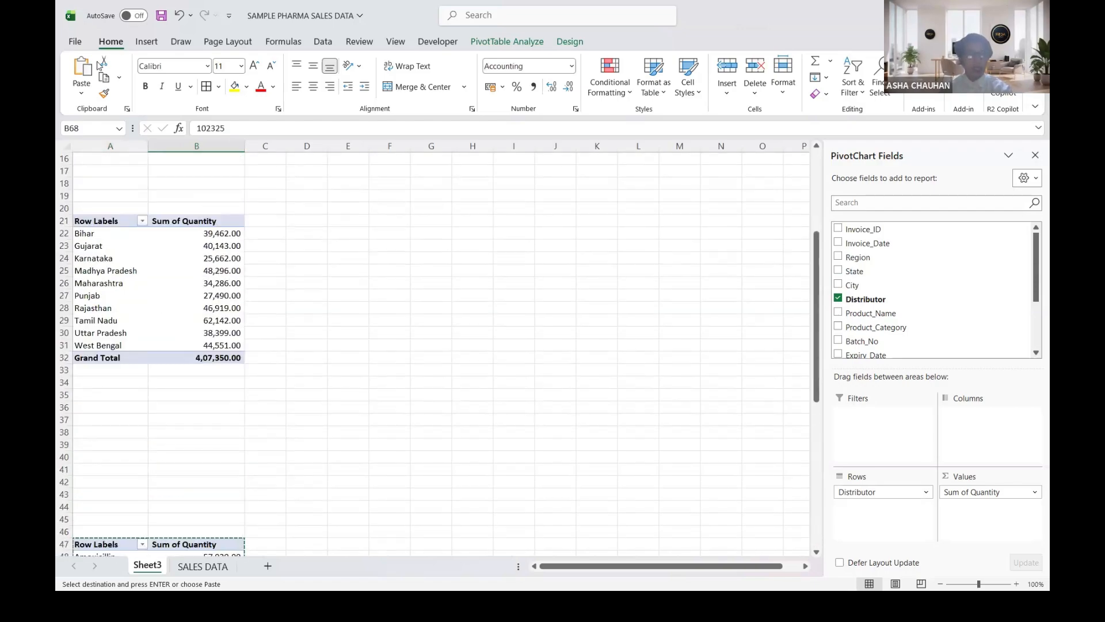
{"action": "left_click", "coordinate": [146, 44]}
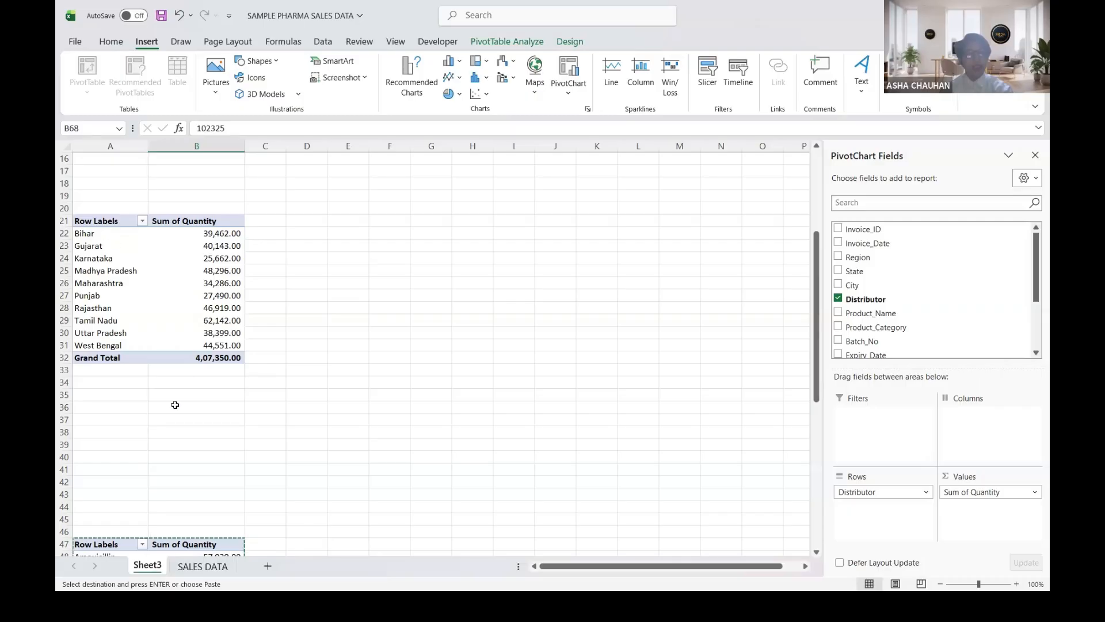
{"action": "scroll", "coordinate": [170, 423], "scroll_direction": "down", "scroll_amount": 6}
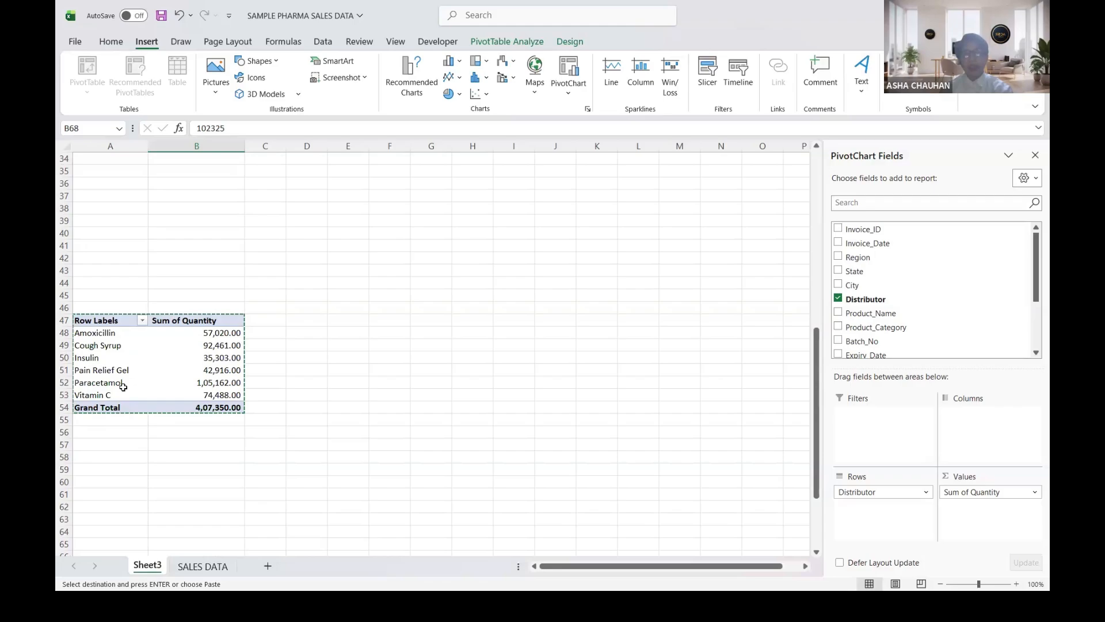
{"action": "scroll", "coordinate": [147, 420], "scroll_direction": "down", "scroll_amount": 6}
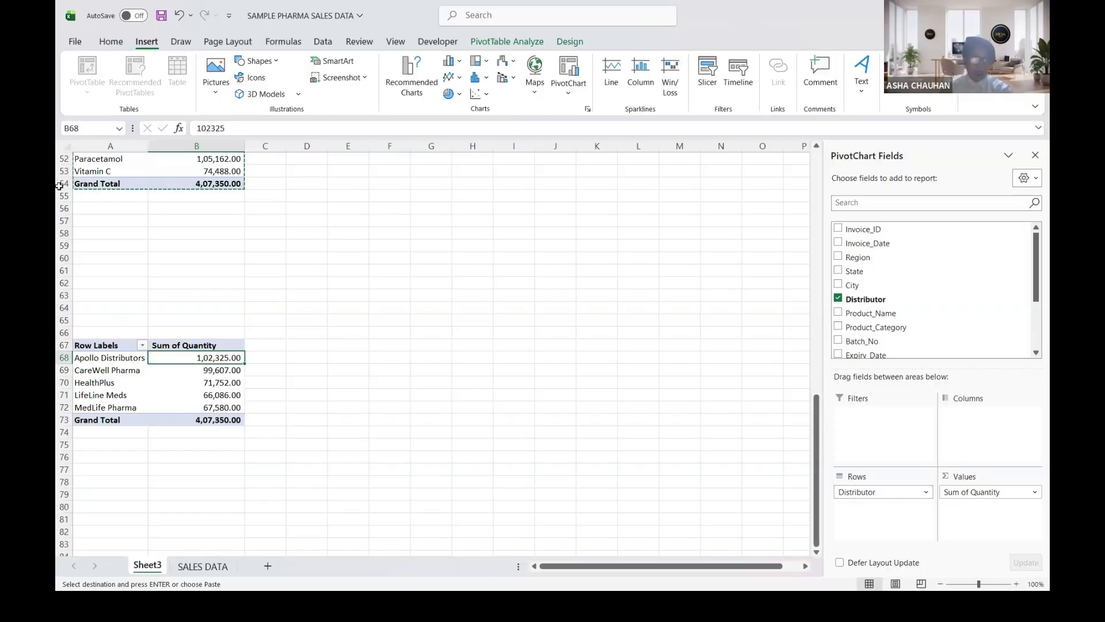
{"action": "scroll", "coordinate": [284, 371], "scroll_direction": "down", "scroll_amount": 3}
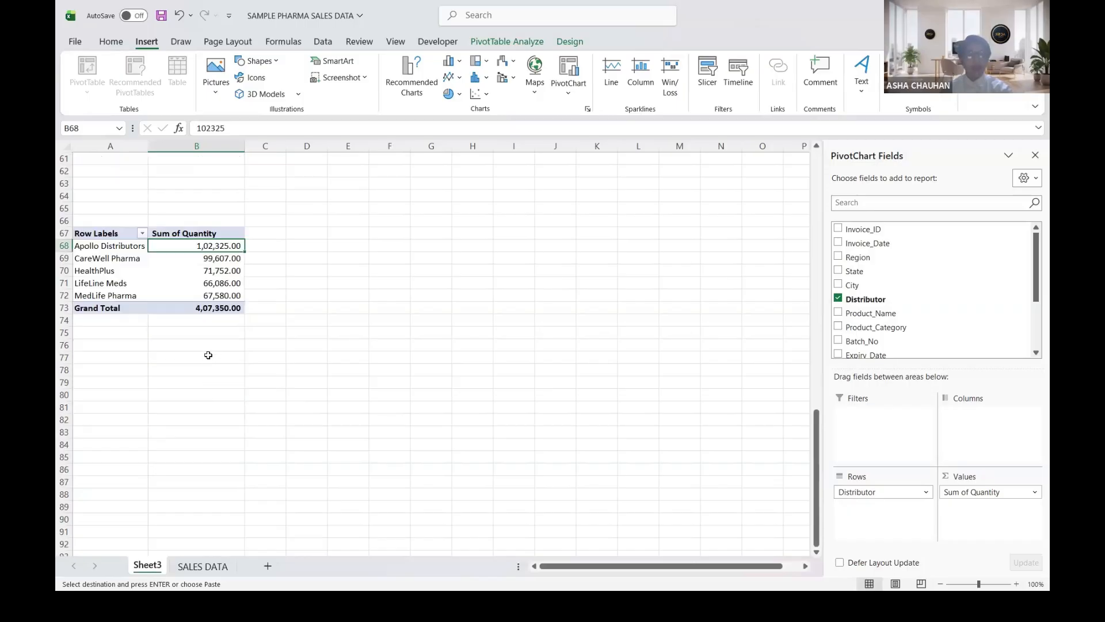
{"action": "scroll", "coordinate": [206, 331], "scroll_direction": "up", "scroll_amount": 16}
{"action": "scroll", "coordinate": [206, 306], "scroll_direction": "up", "scroll_amount": 4}
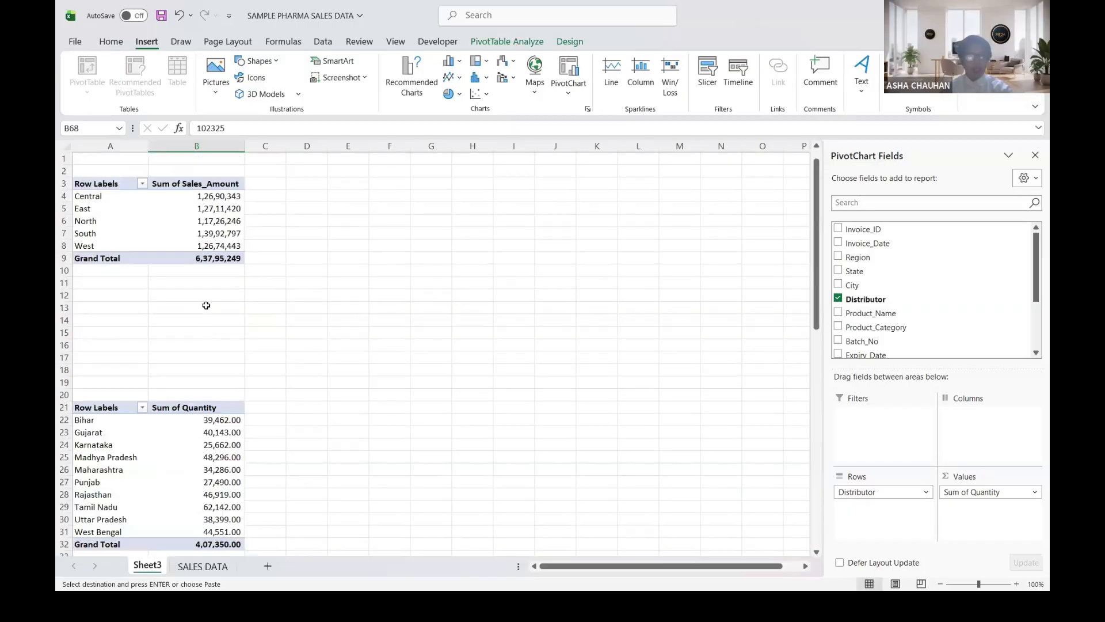
Step: Insert a clustered column PivotChart from the region sales PivotTable A3:B9 and place it beside that table
{"action": "left_click_drag", "start_coordinate": [103, 185], "coordinate": [216, 259]}
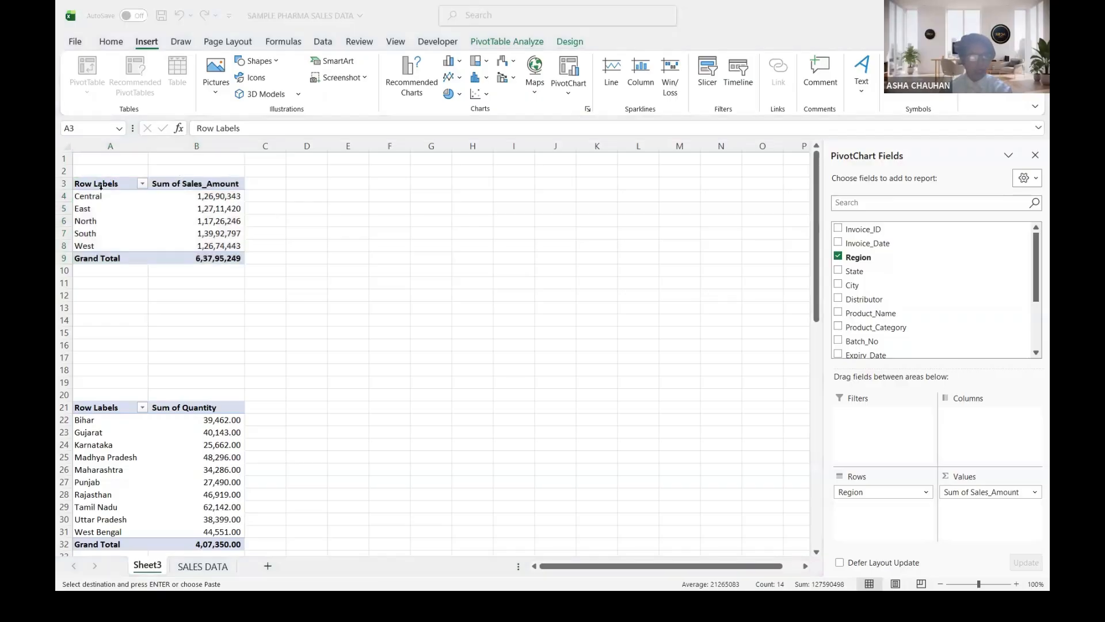
{"action": "left_click", "coordinate": [511, 44]}
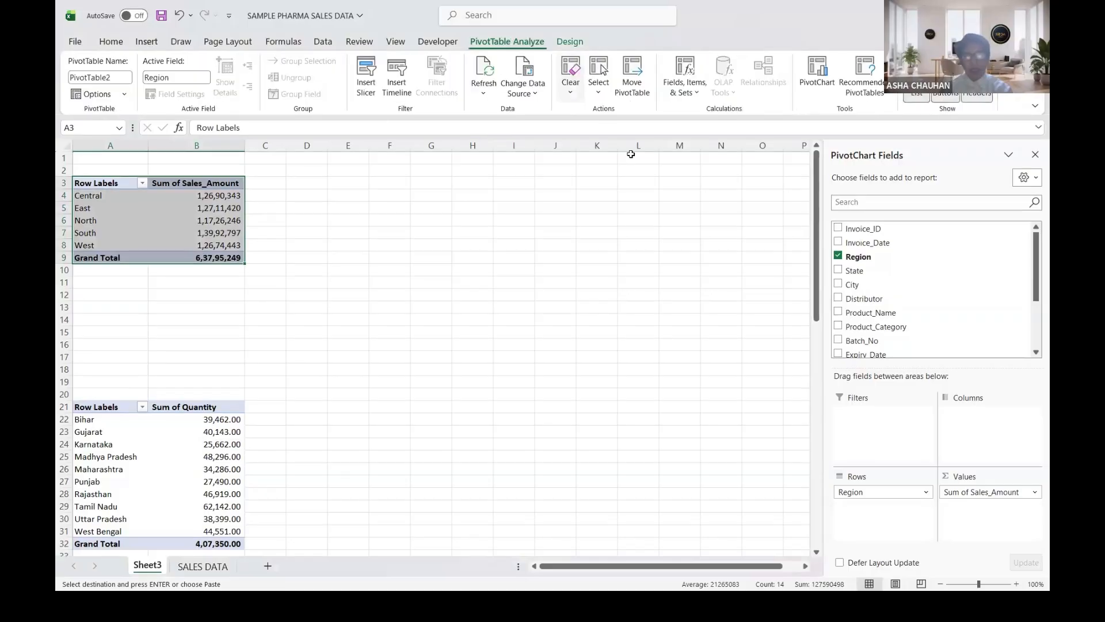
{"action": "left_click", "coordinate": [817, 72]}
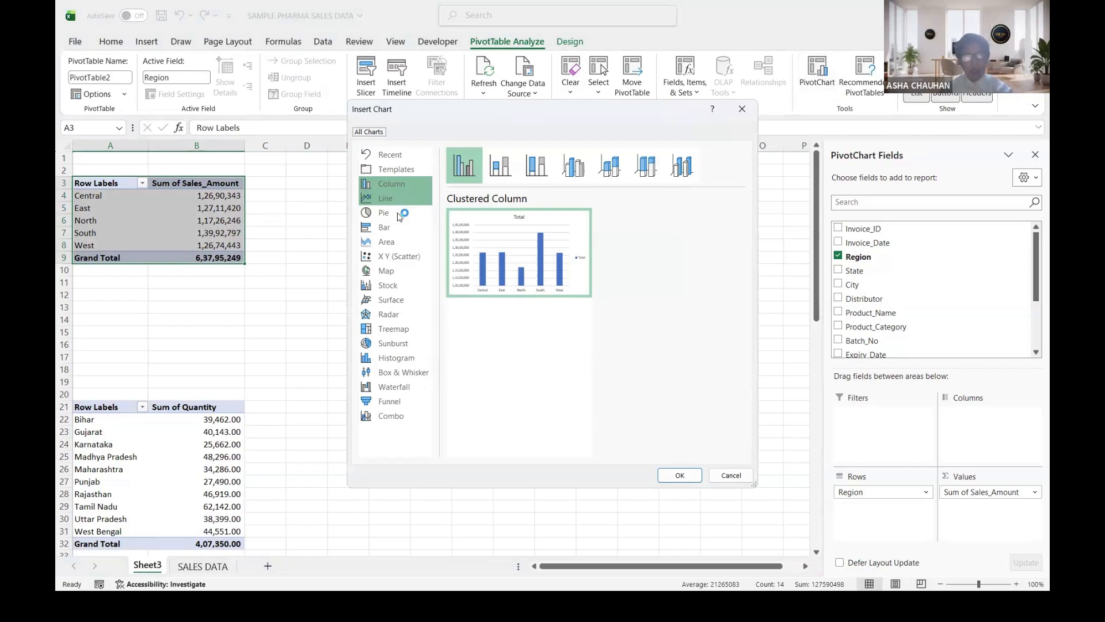
{"action": "left_click", "coordinate": [397, 214]}
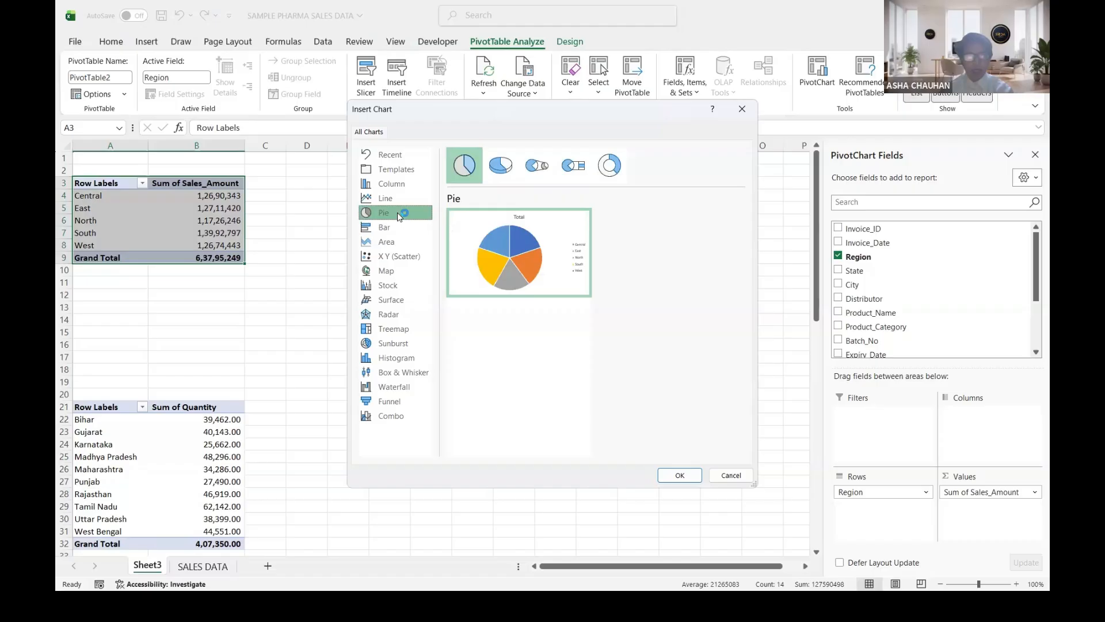
{"action": "left_click", "coordinate": [404, 230]}
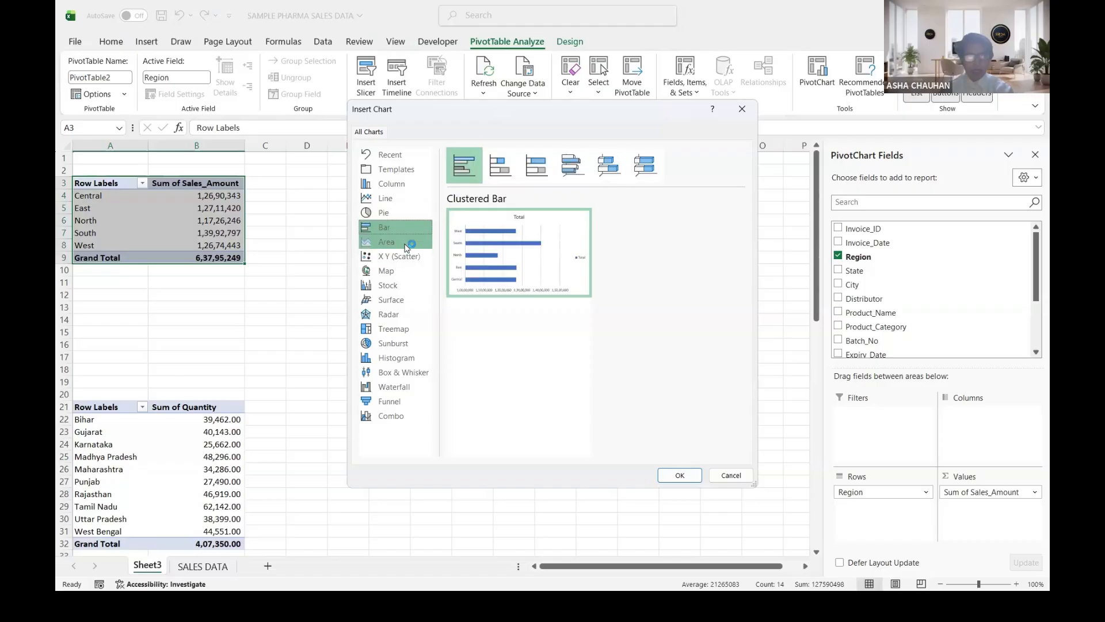
{"action": "left_click", "coordinate": [406, 244]}
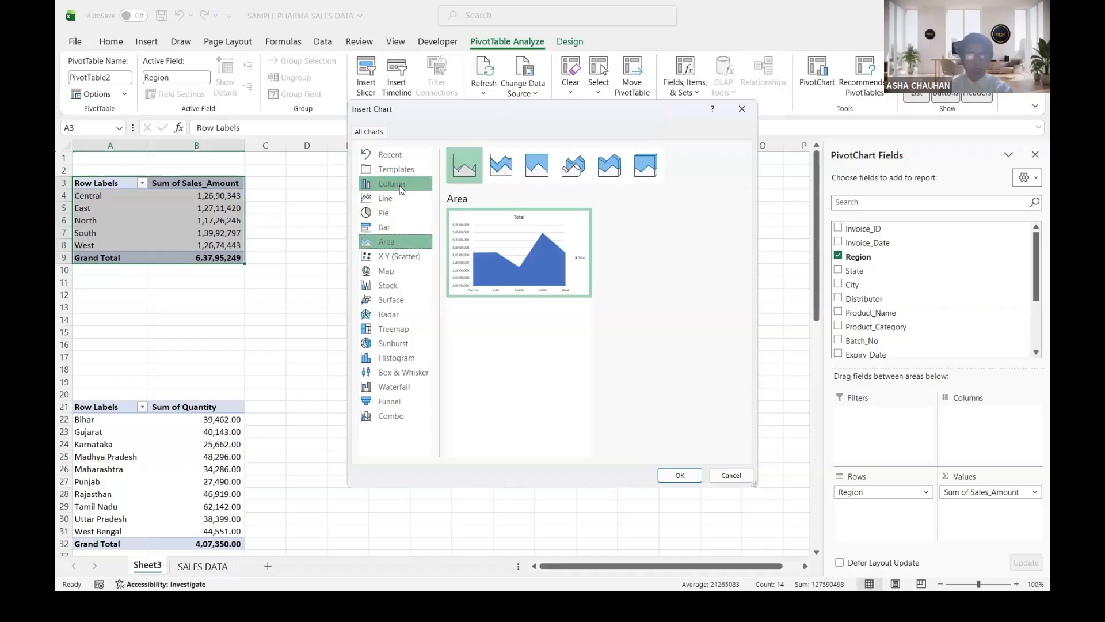
{"action": "left_click", "coordinate": [401, 185]}
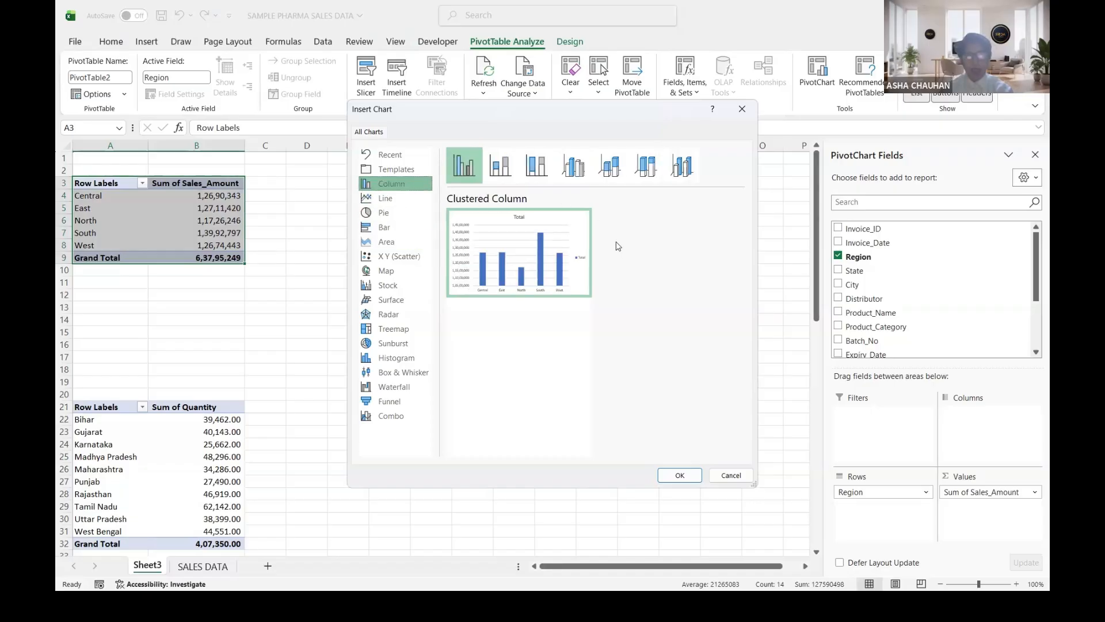
{"action": "left_click", "coordinate": [684, 476]}
{"action": "left_click_drag", "start_coordinate": [509, 270], "coordinate": [503, 182]}
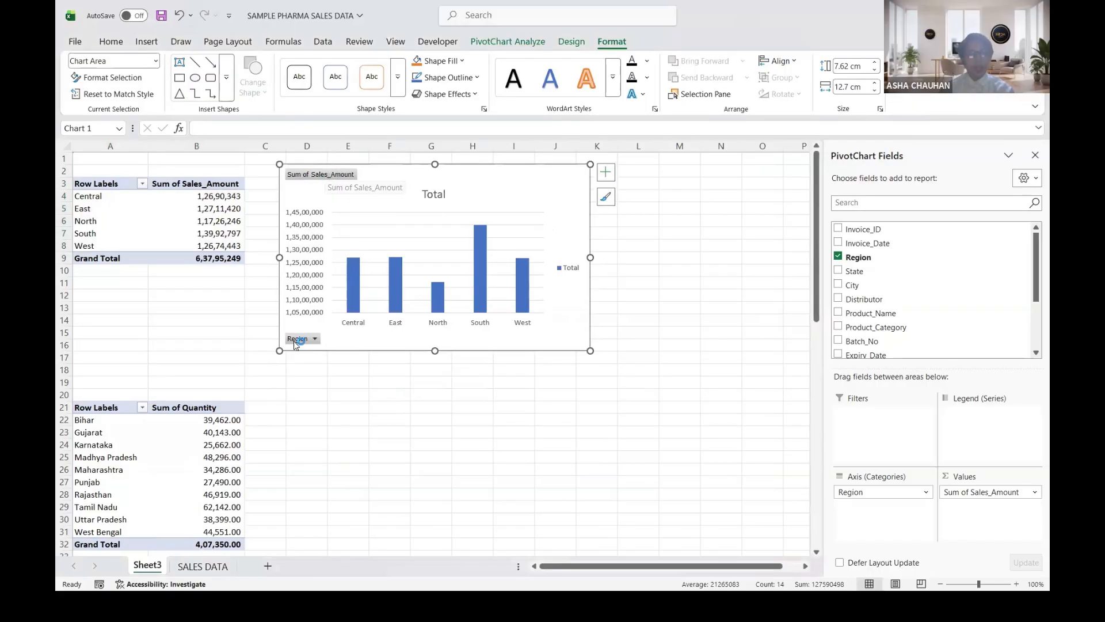
Step: Hide all field buttons on the region sales column chart
{"action": "left_click", "coordinate": [321, 175]}
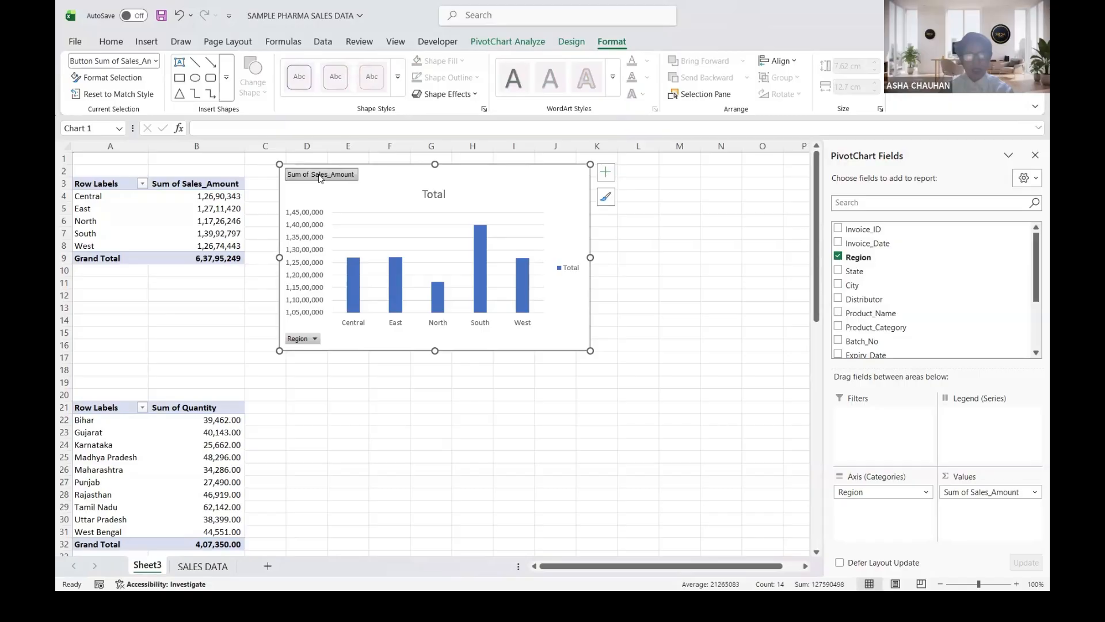
{"action": "right_click", "coordinate": [321, 176]}
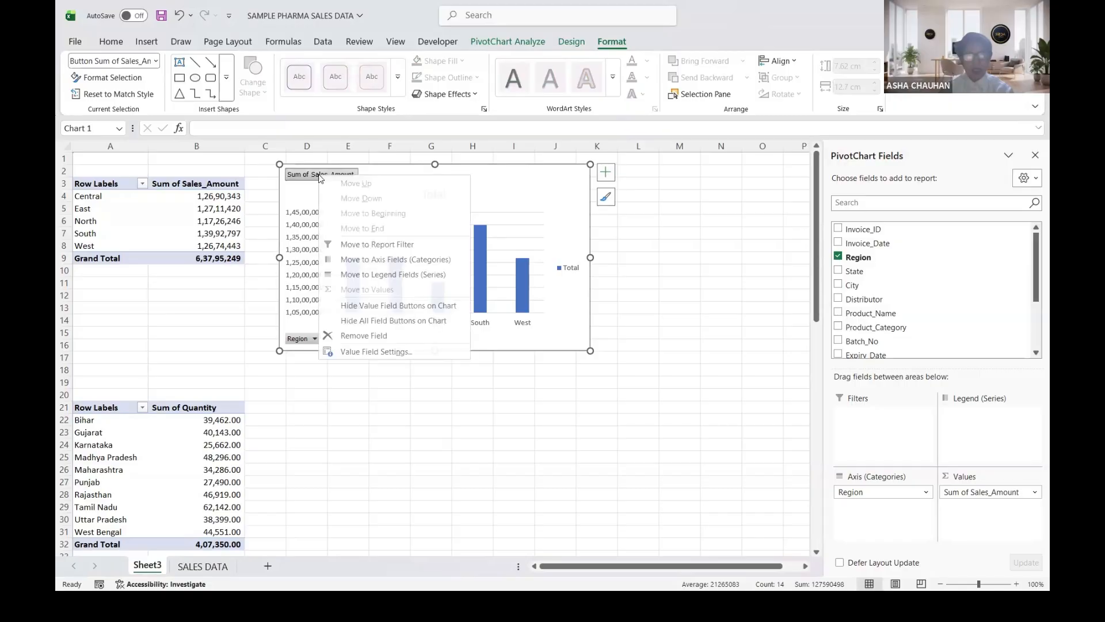
{"action": "left_click", "coordinate": [405, 322]}
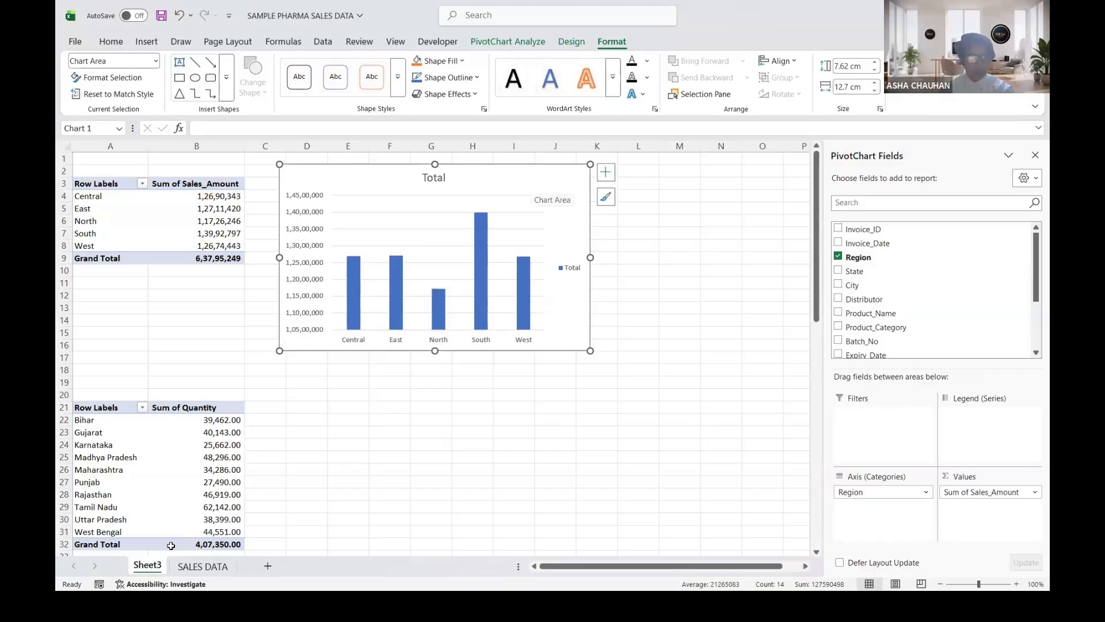
Step: Insert a clustered bar PivotChart from the state quantity PivotTable A21:B32 below the region chart and hide all its field buttons
{"action": "left_click_drag", "start_coordinate": [109, 407], "coordinate": [171, 545]}
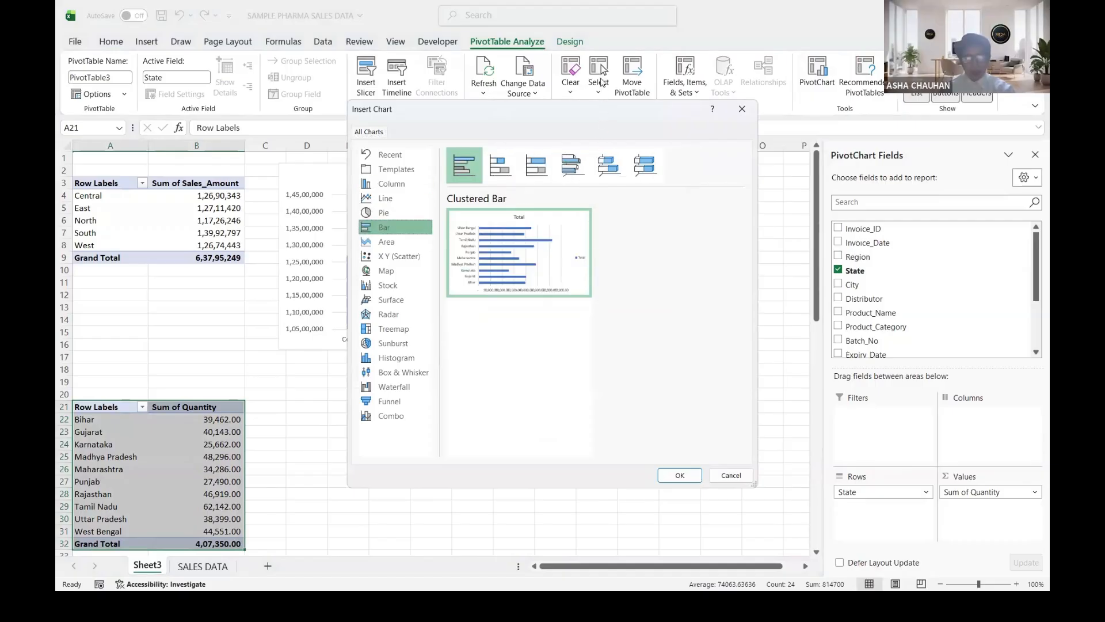
{"action": "left_click", "coordinate": [676, 475]}
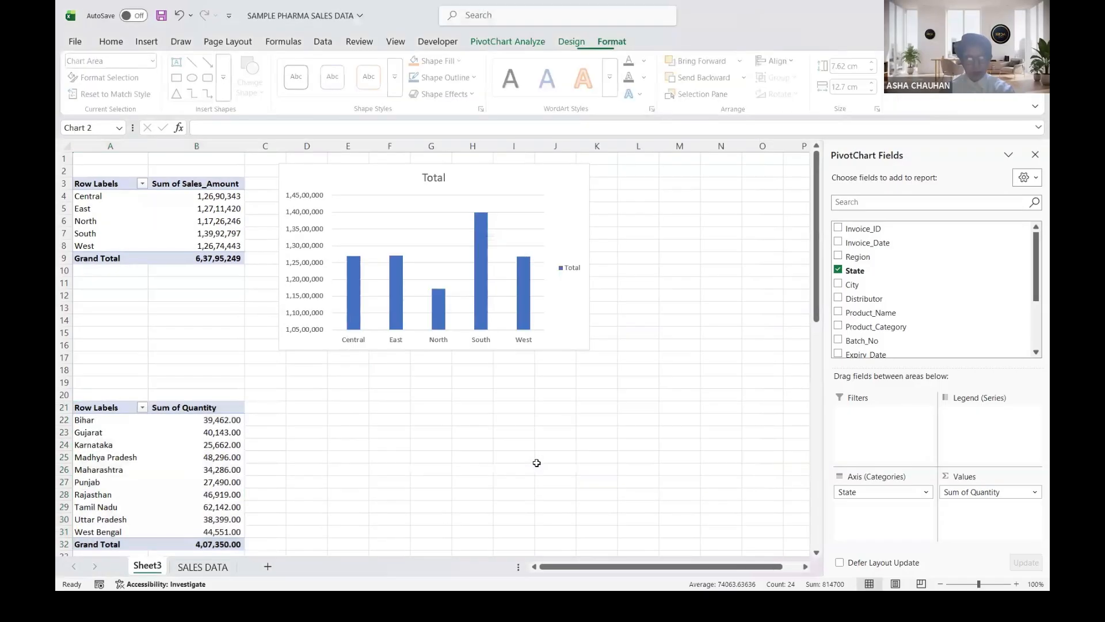
{"action": "left_click_drag", "start_coordinate": [511, 274], "coordinate": [512, 378]}
{"action": "right_click", "coordinate": [317, 378]}
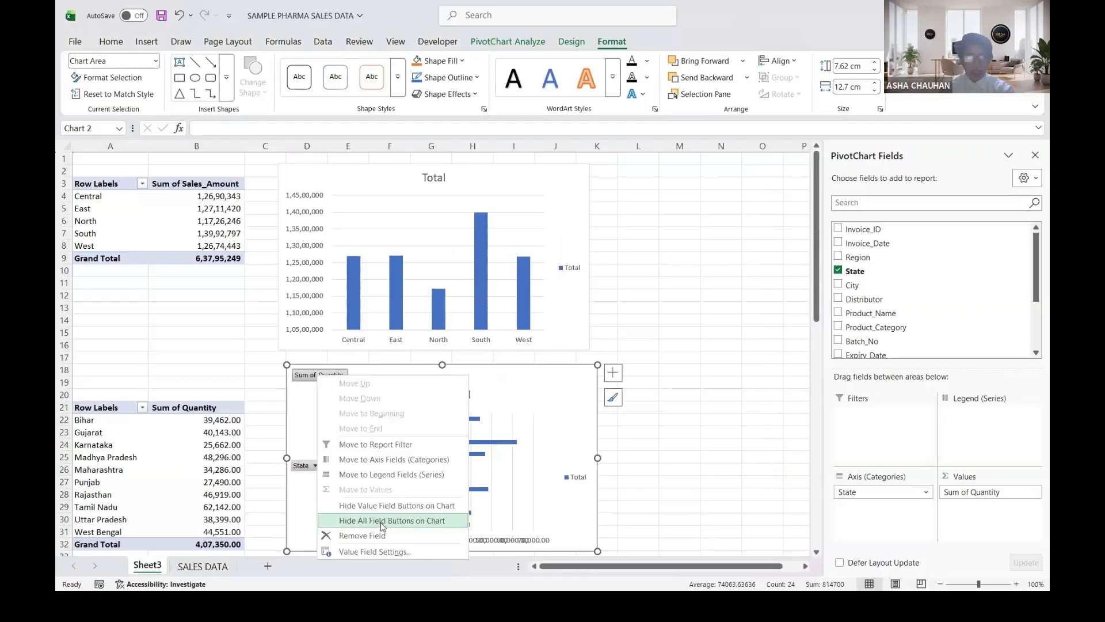
{"action": "left_click", "coordinate": [381, 523]}
Step: Insert a pie PivotChart from the product quantity PivotTable A47:B54 and place it below the state bar chart
{"action": "scroll", "coordinate": [694, 363], "scroll_direction": "down", "scroll_amount": 1}
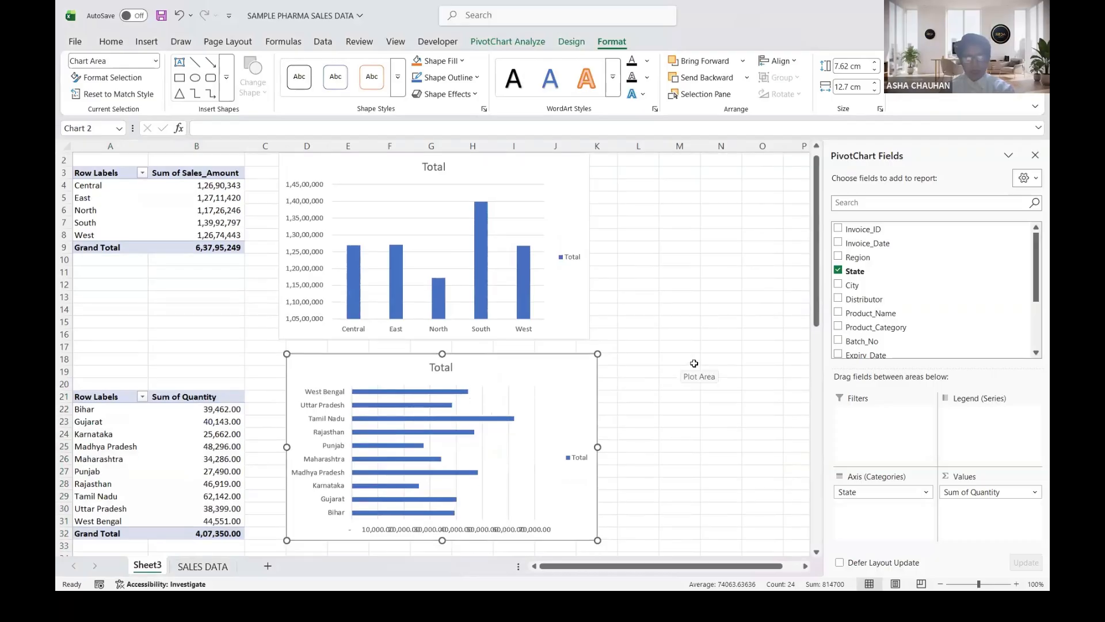
{"action": "scroll", "coordinate": [694, 363], "scroll_direction": "down", "scroll_amount": 9}
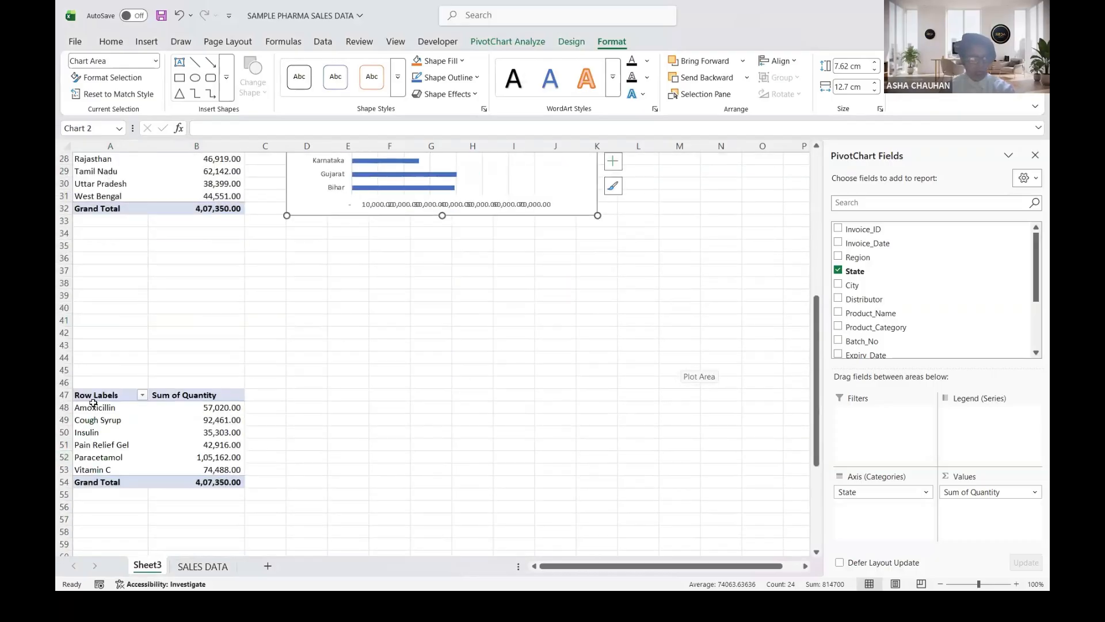
{"action": "left_click_drag", "start_coordinate": [92, 402], "coordinate": [179, 481]}
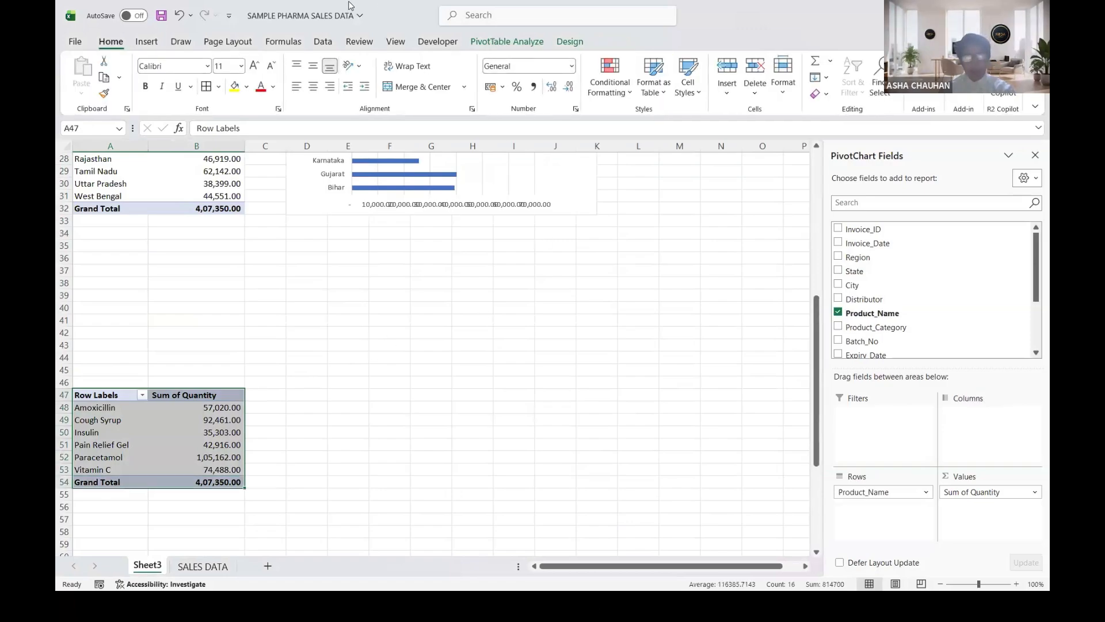
{"action": "left_click", "coordinate": [516, 39]}
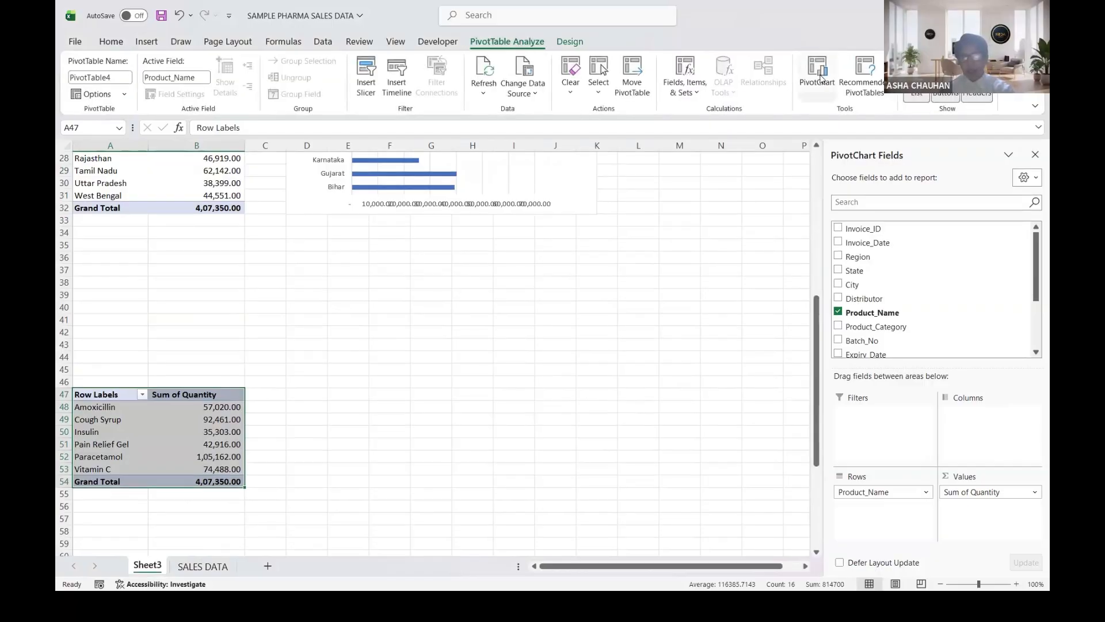
{"action": "left_click", "coordinate": [819, 77]}
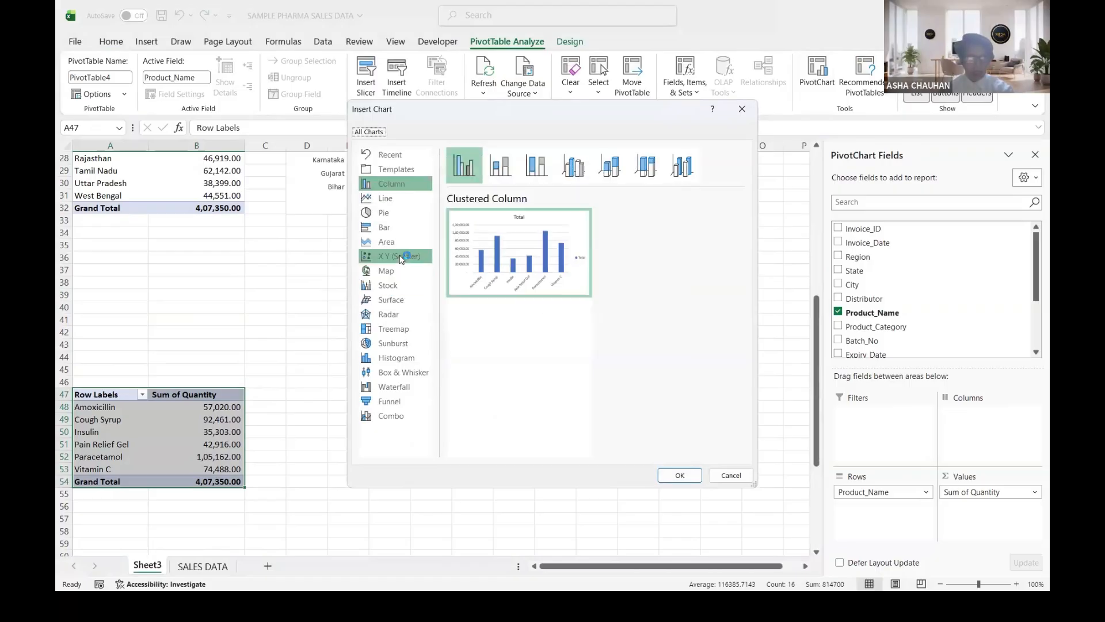
{"action": "left_click", "coordinate": [408, 215]}
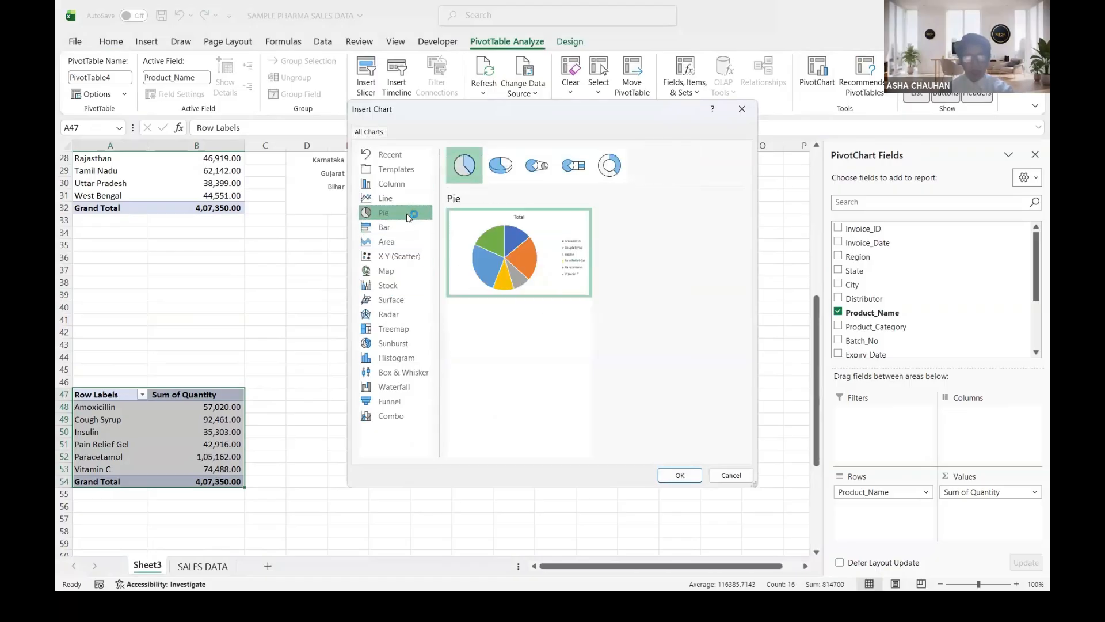
{"action": "left_click", "coordinate": [622, 167]}
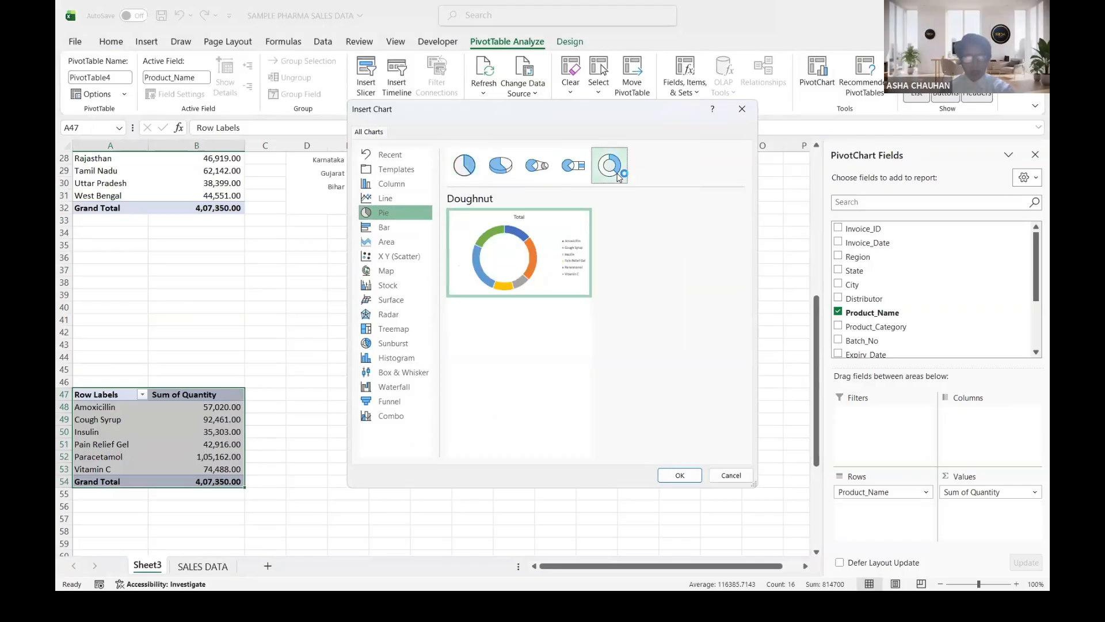
{"action": "left_click", "coordinate": [470, 173]}
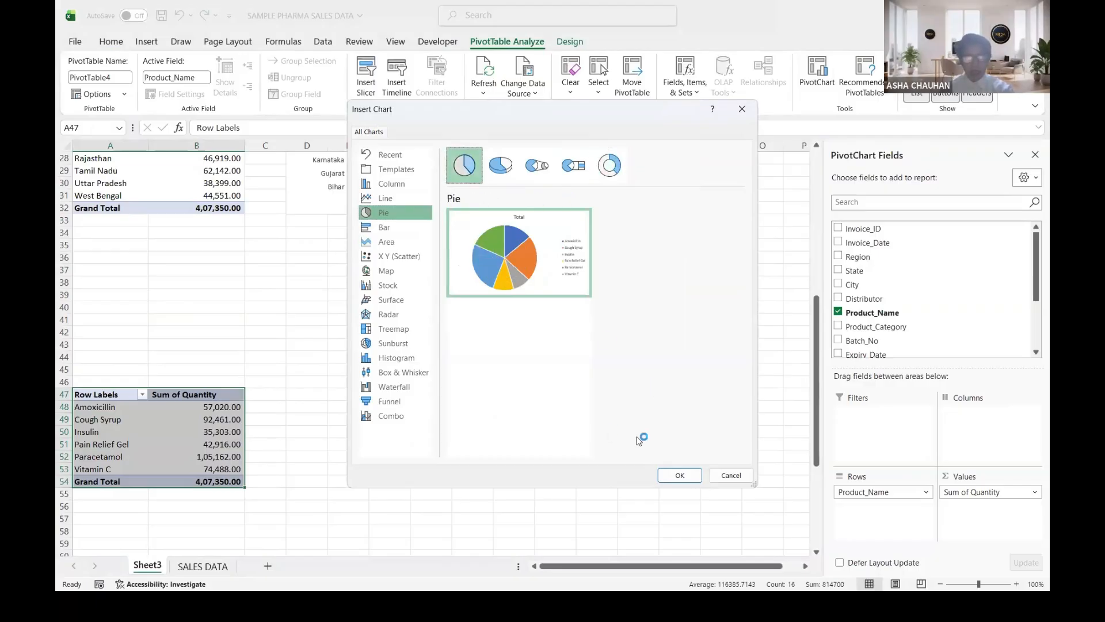
{"action": "left_click", "coordinate": [685, 475]}
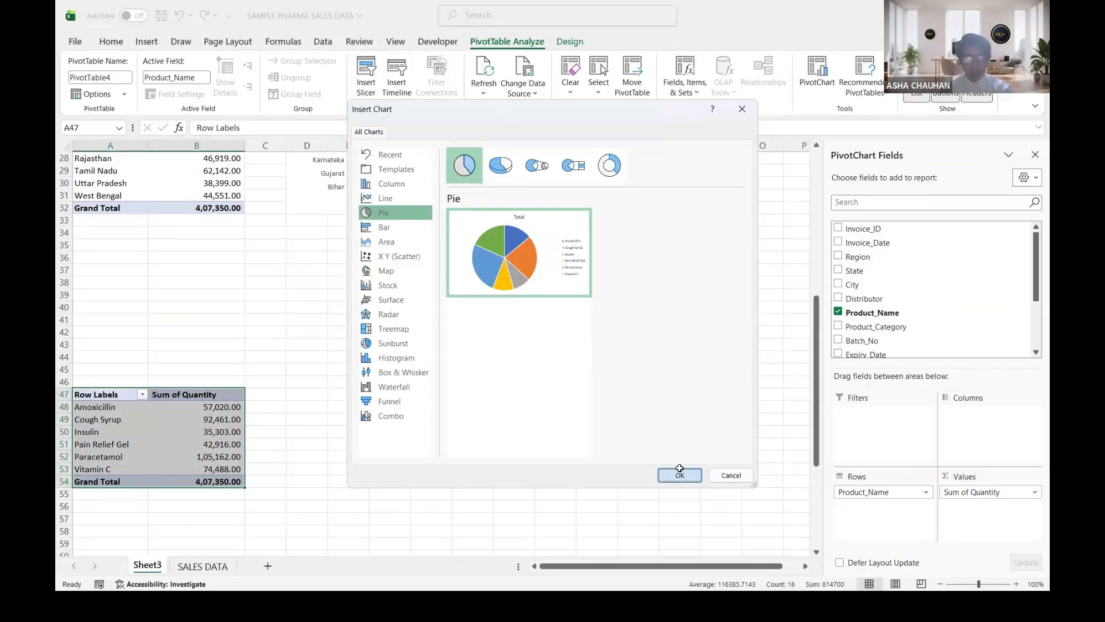
{"action": "left_click_drag", "start_coordinate": [490, 274], "coordinate": [496, 265]}
Step: Hide all field buttons on the product quantity pie chart
{"action": "right_click", "coordinate": [328, 263]}
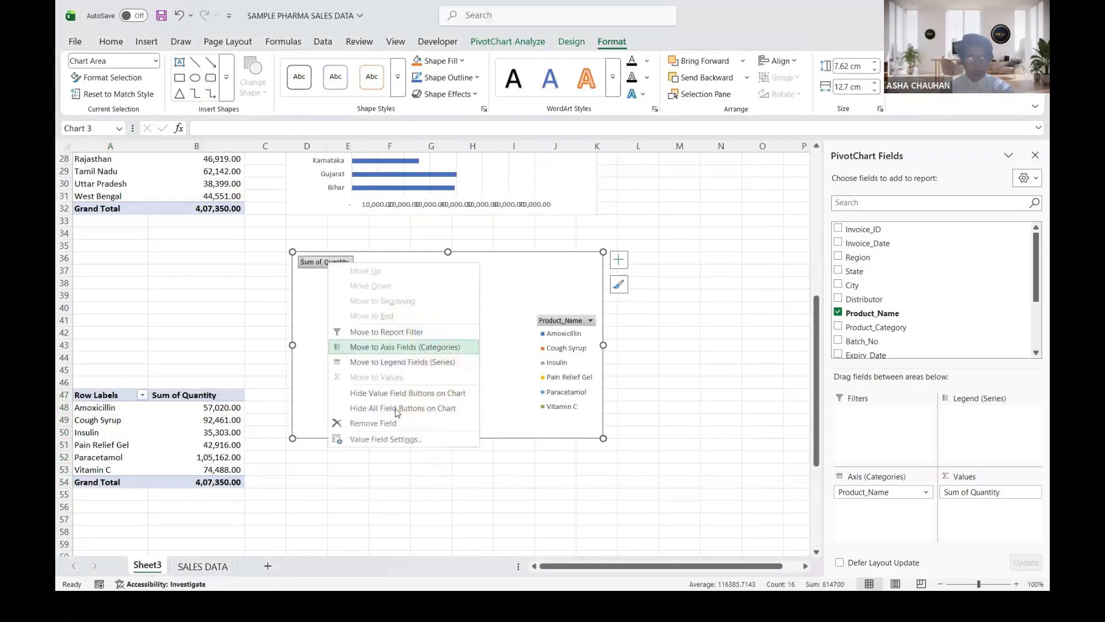
{"action": "left_click", "coordinate": [395, 413]}
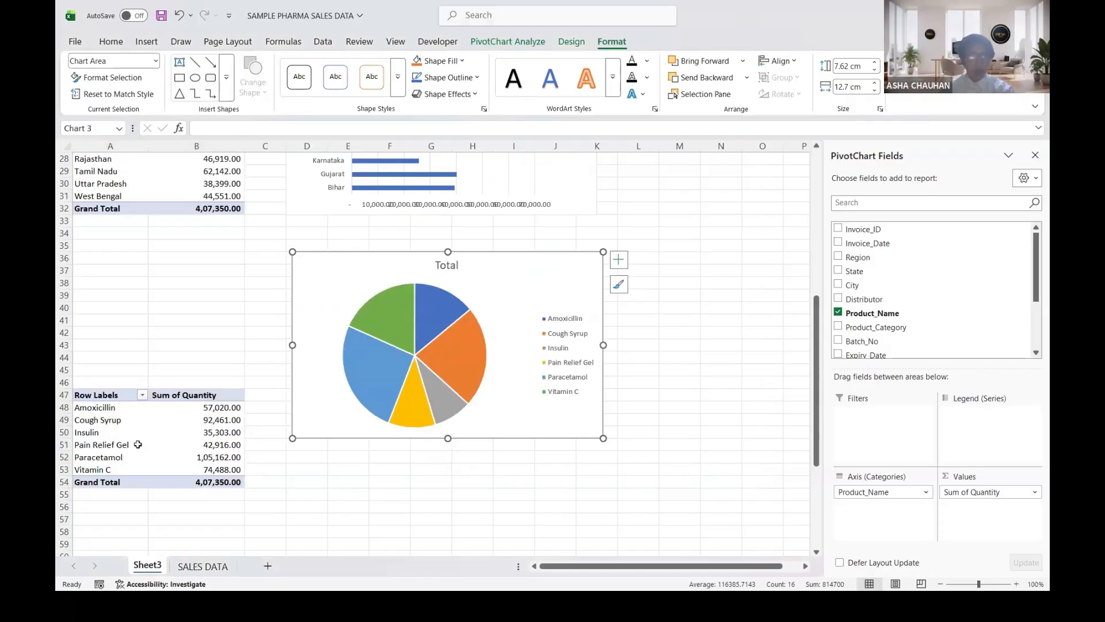
Step: Insert a clustered column PivotChart from the distributor quantity PivotTable A67:B73 below the pie chart and hide all its field buttons
{"action": "scroll", "coordinate": [138, 442], "scroll_direction": "down", "scroll_amount": 6}
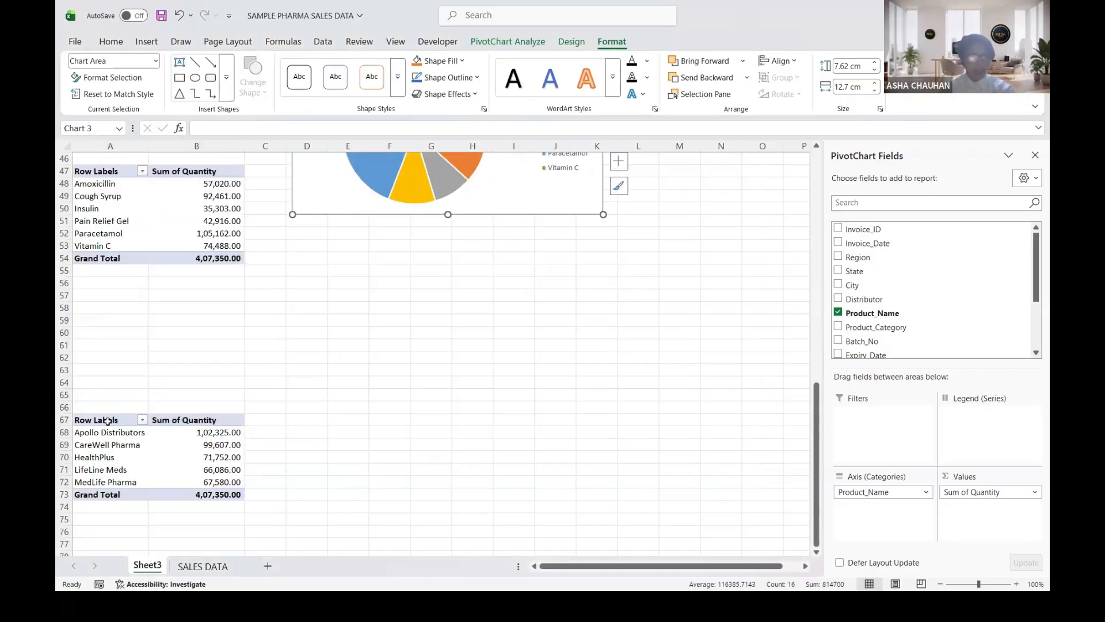
{"action": "left_click_drag", "start_coordinate": [98, 419], "coordinate": [190, 495]}
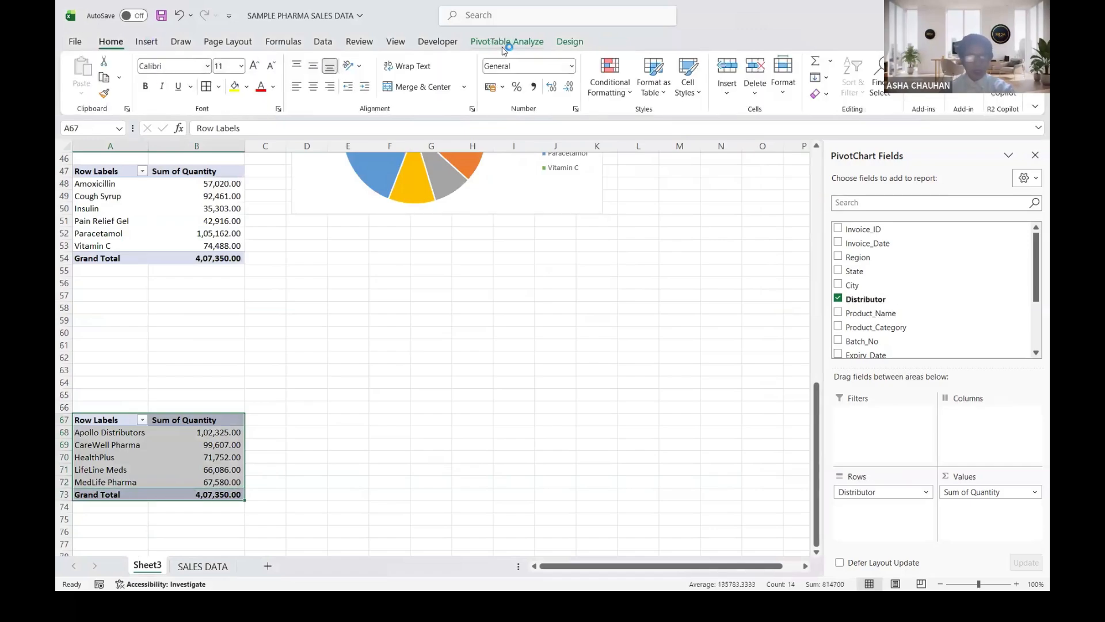
{"action": "left_click", "coordinate": [504, 46]}
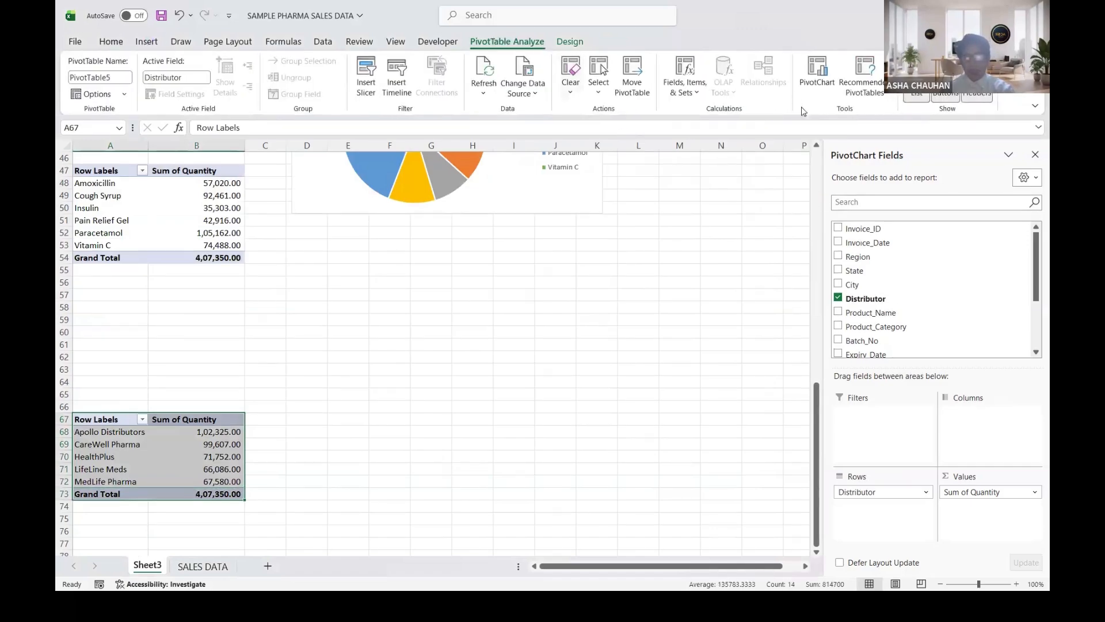
{"action": "left_click", "coordinate": [817, 73]}
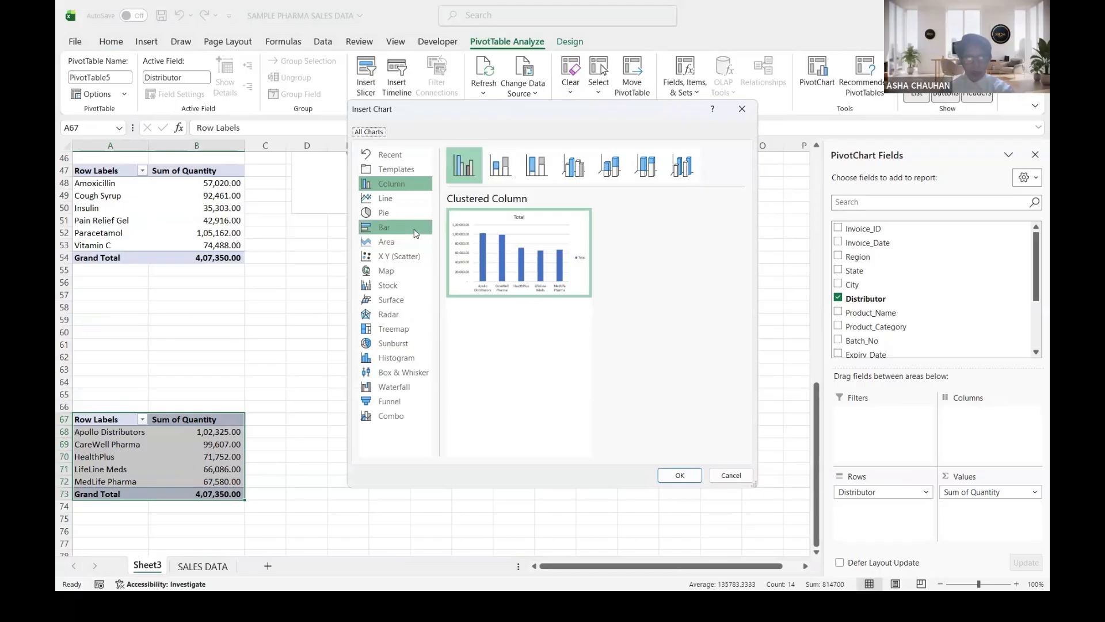
{"action": "left_click", "coordinate": [679, 474]}
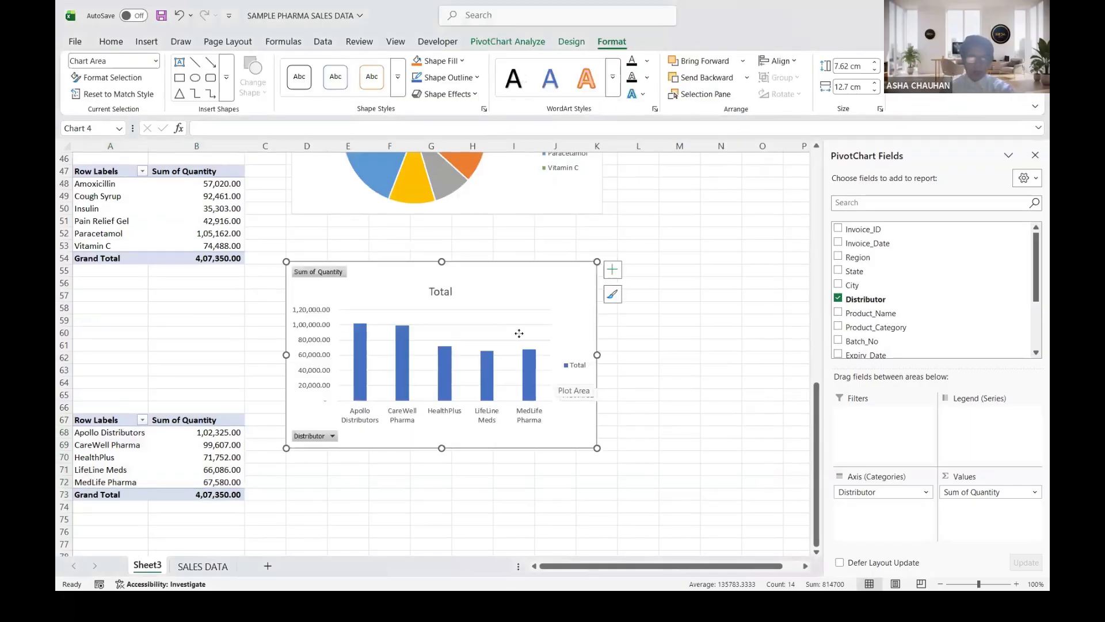
{"action": "left_click_drag", "start_coordinate": [519, 332], "coordinate": [533, 383]}
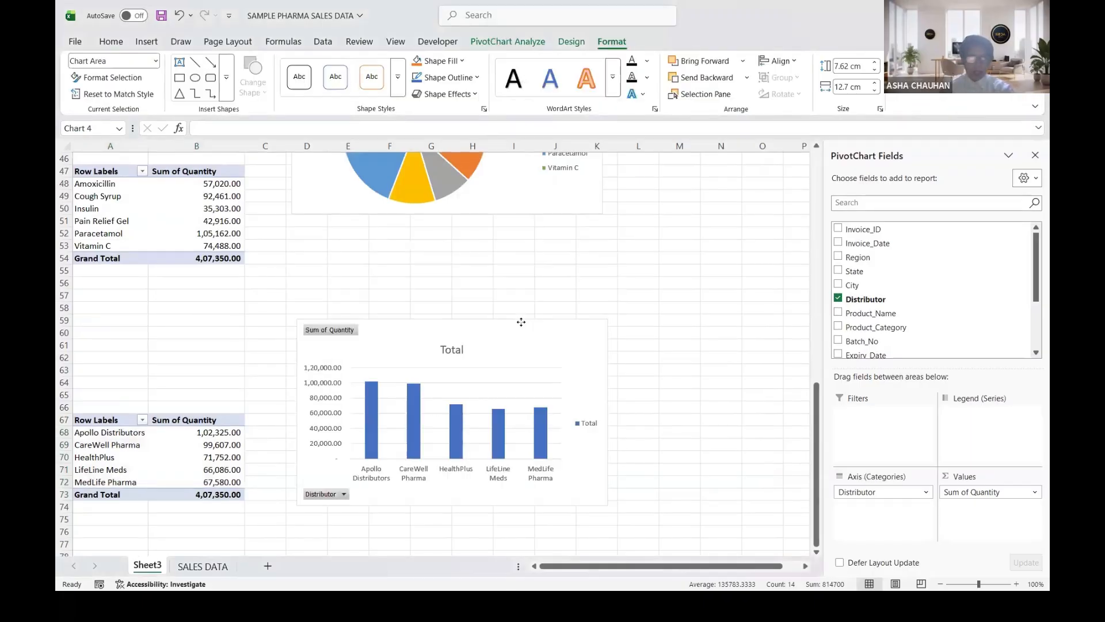
{"action": "right_click", "coordinate": [332, 325]}
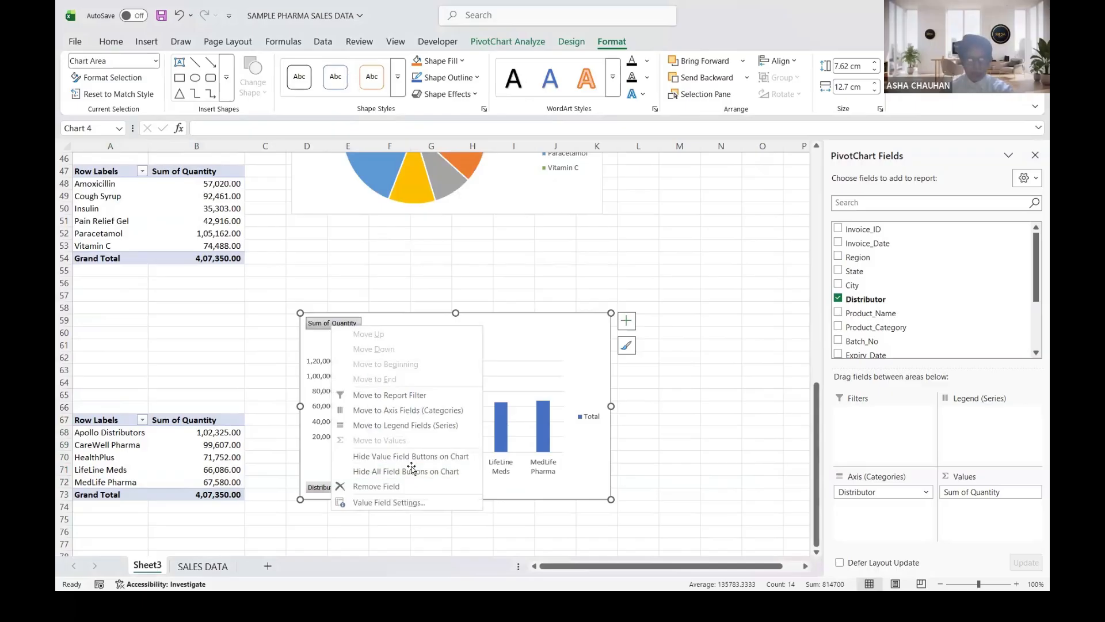
{"action": "left_click", "coordinate": [412, 471]}
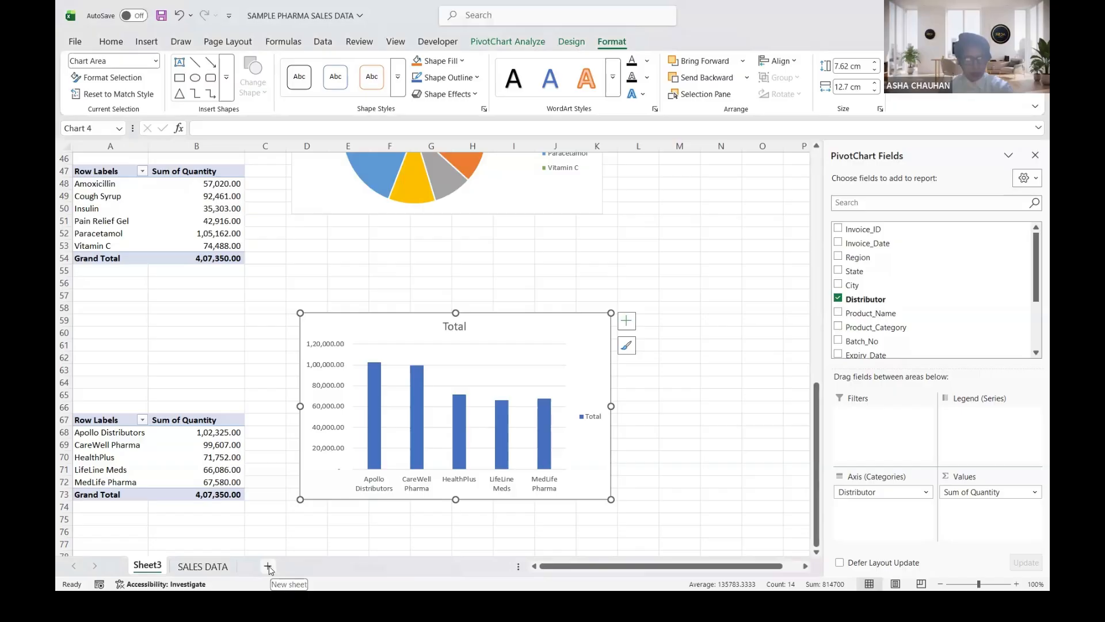
Step: Add a new worksheet and name it DASHBOARD
{"action": "left_click", "coordinate": [269, 568]}
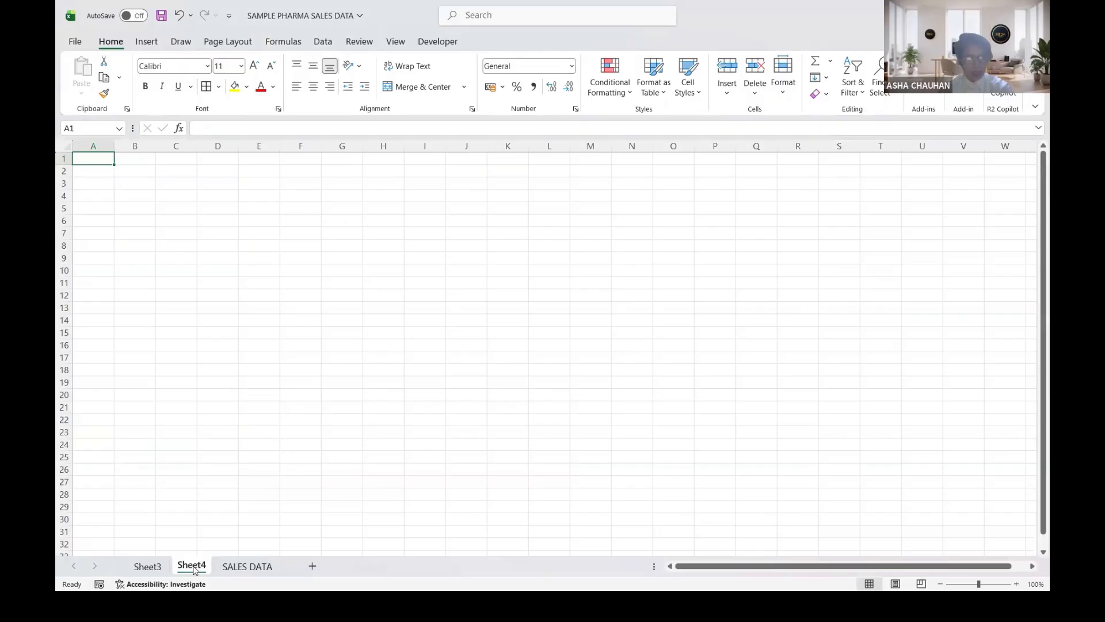
{"action": "double_click", "coordinate": [191, 565]}
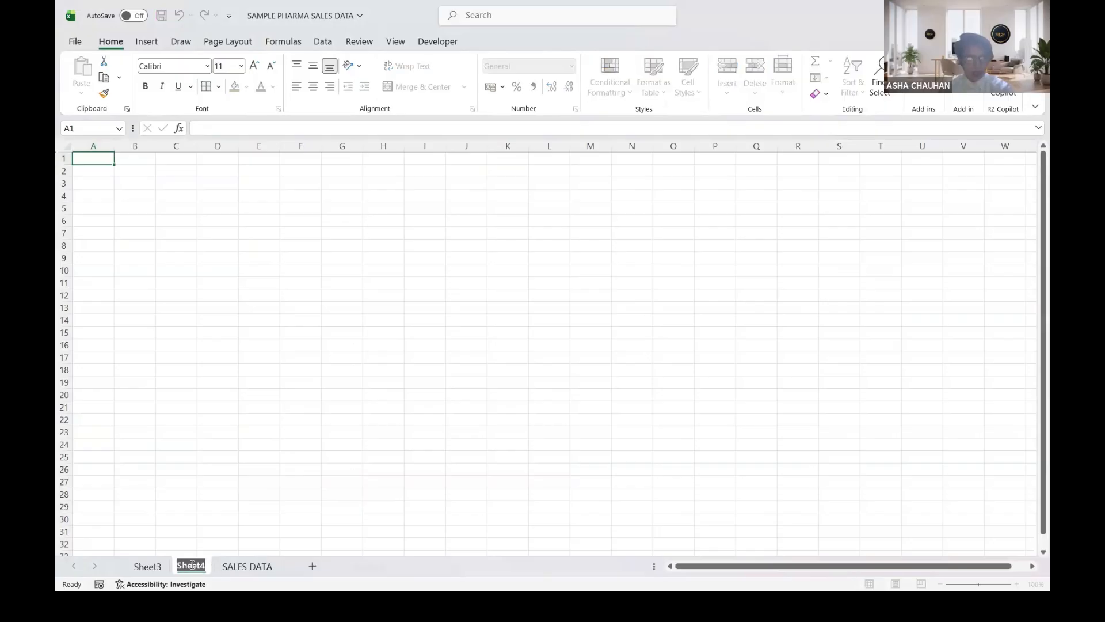
{"action": "type", "text": "DATHB"}
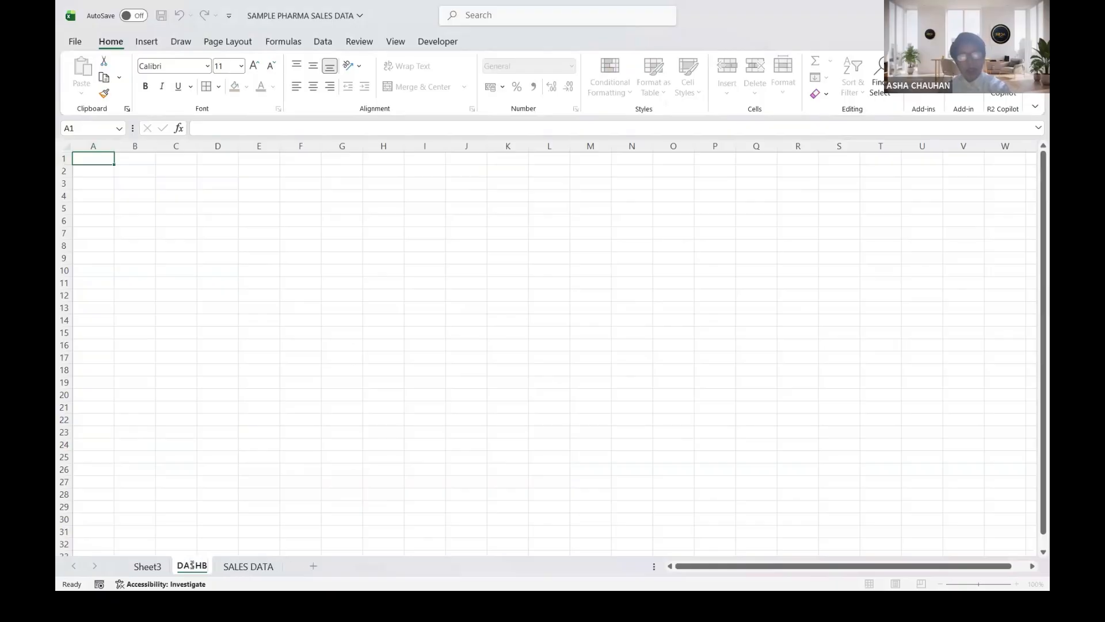
{"action": "type", "text": "OARD"}
{"action": "key", "text": "Return"}
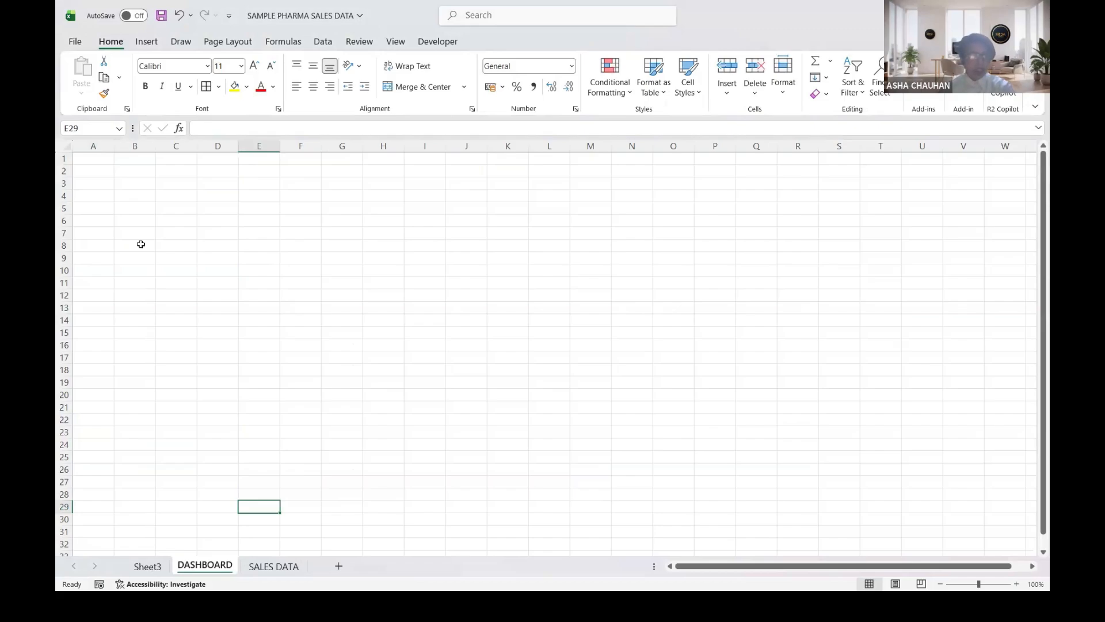
Step: Draw a background rectangle over about A1:U32 on the DASHBOARD sheet and give it the light gold gradient theme style
{"action": "left_click", "coordinate": [143, 242]}
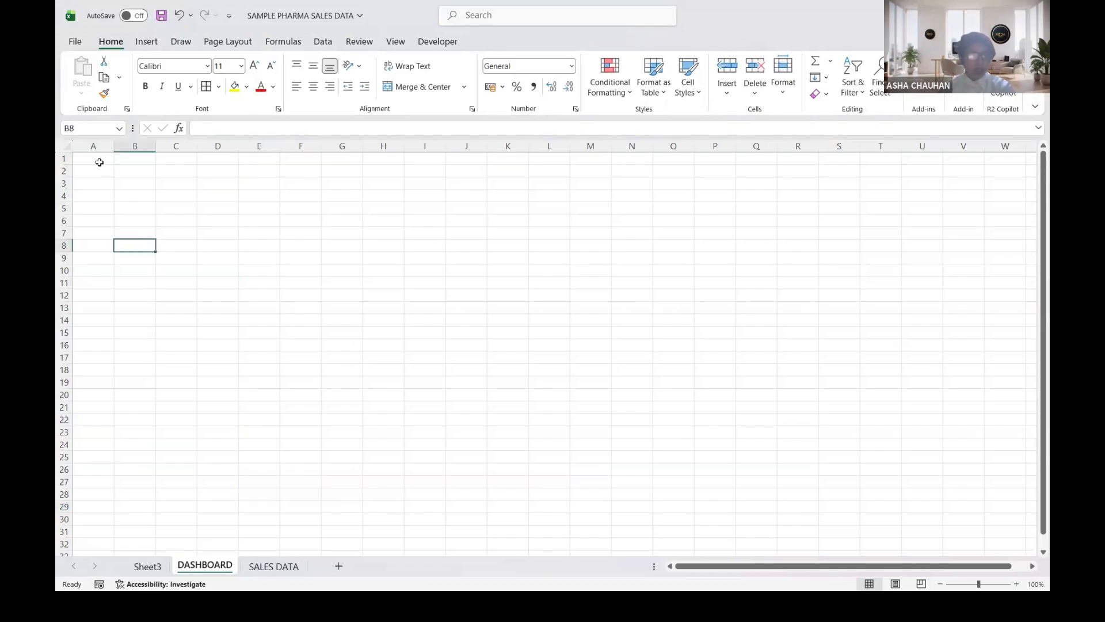
{"action": "left_click", "coordinate": [147, 42]}
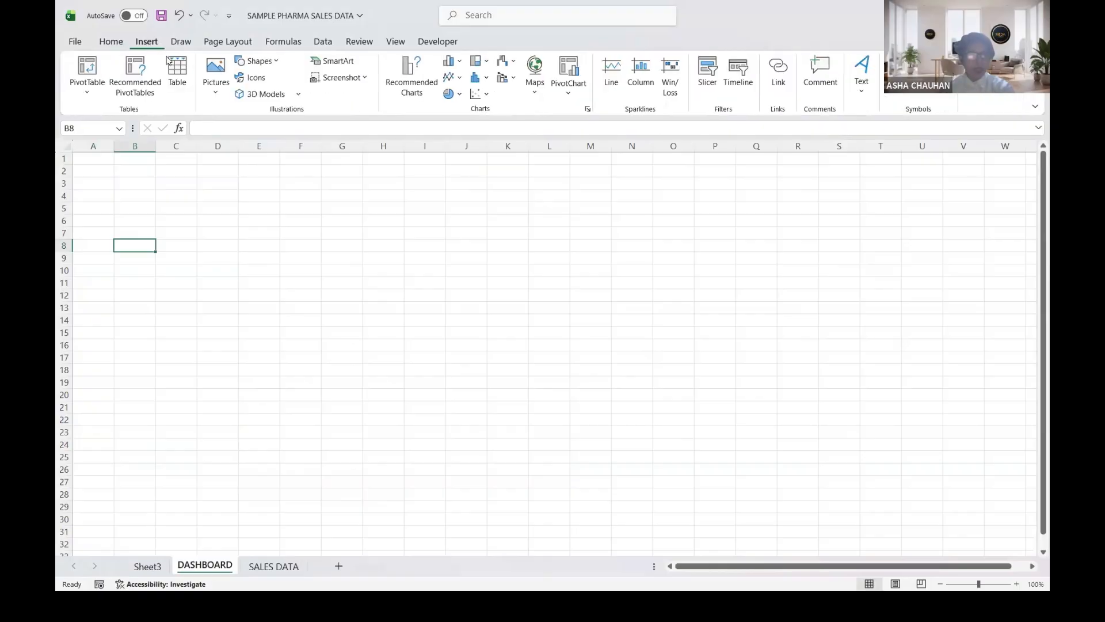
{"action": "left_click", "coordinate": [260, 61]}
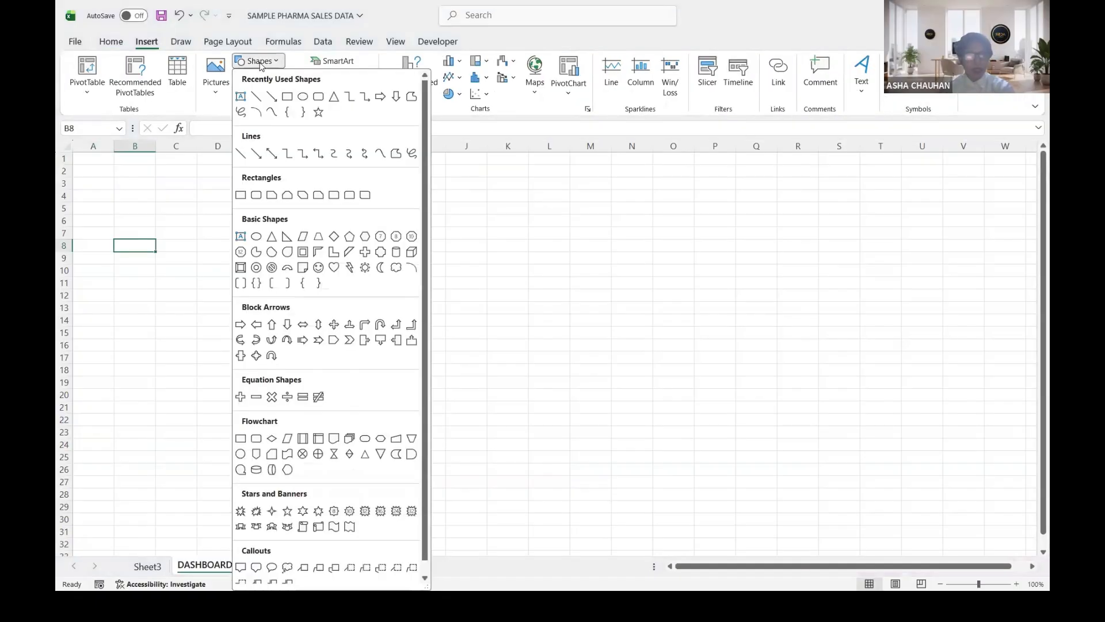
{"action": "left_click", "coordinate": [292, 103]}
{"action": "left_click_drag", "start_coordinate": [75, 156], "coordinate": [176, 274]}
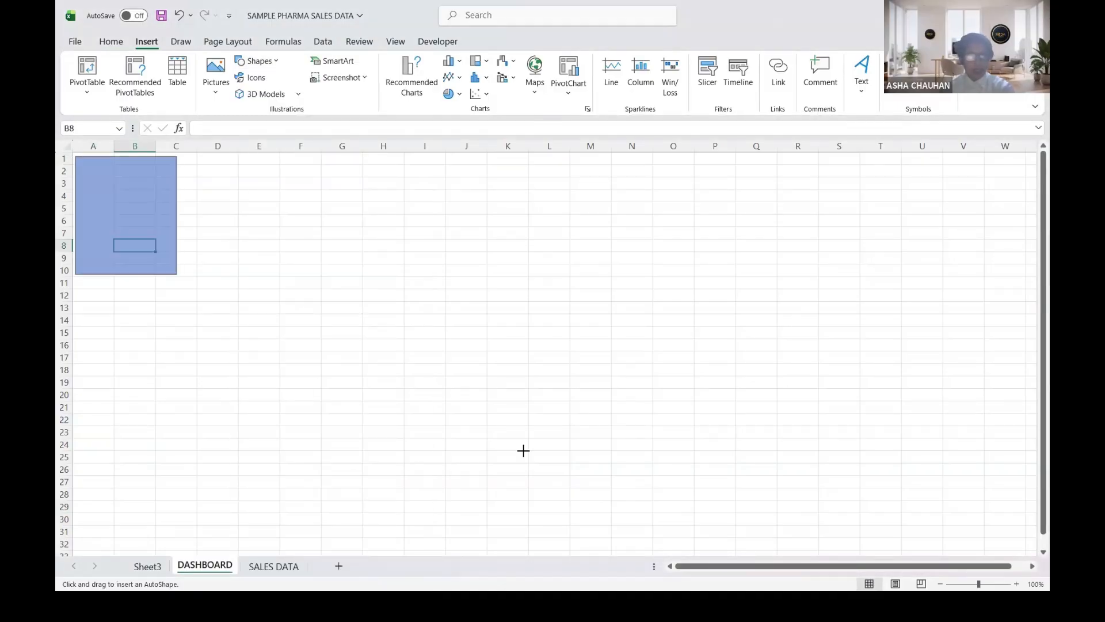
{"action": "left_click_drag", "start_coordinate": [523, 451], "coordinate": [958, 545]}
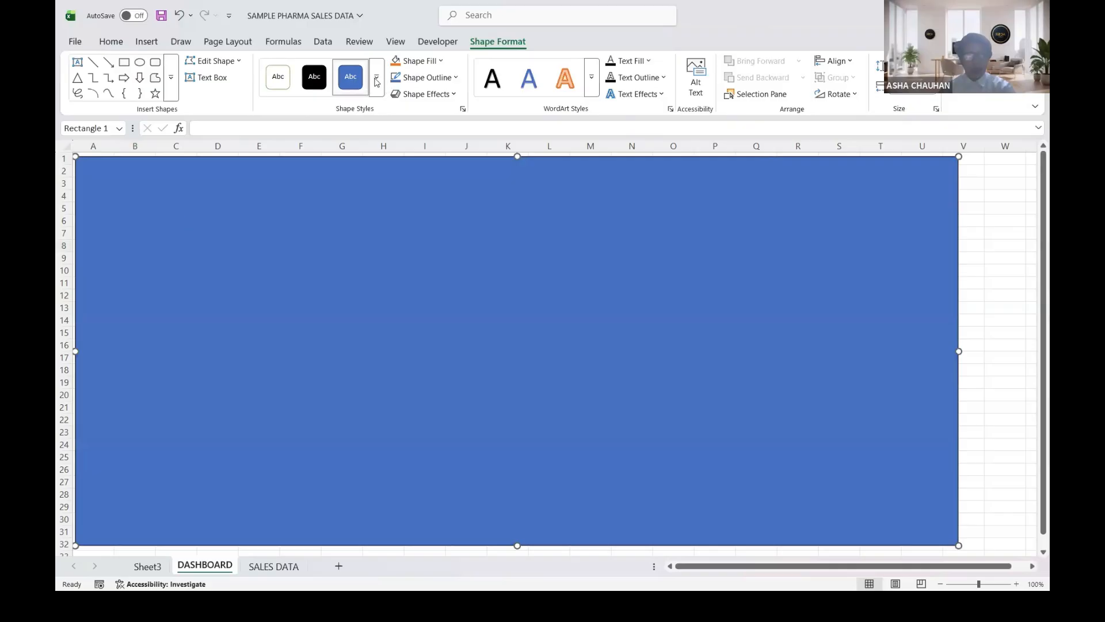
{"action": "left_click", "coordinate": [376, 81]}
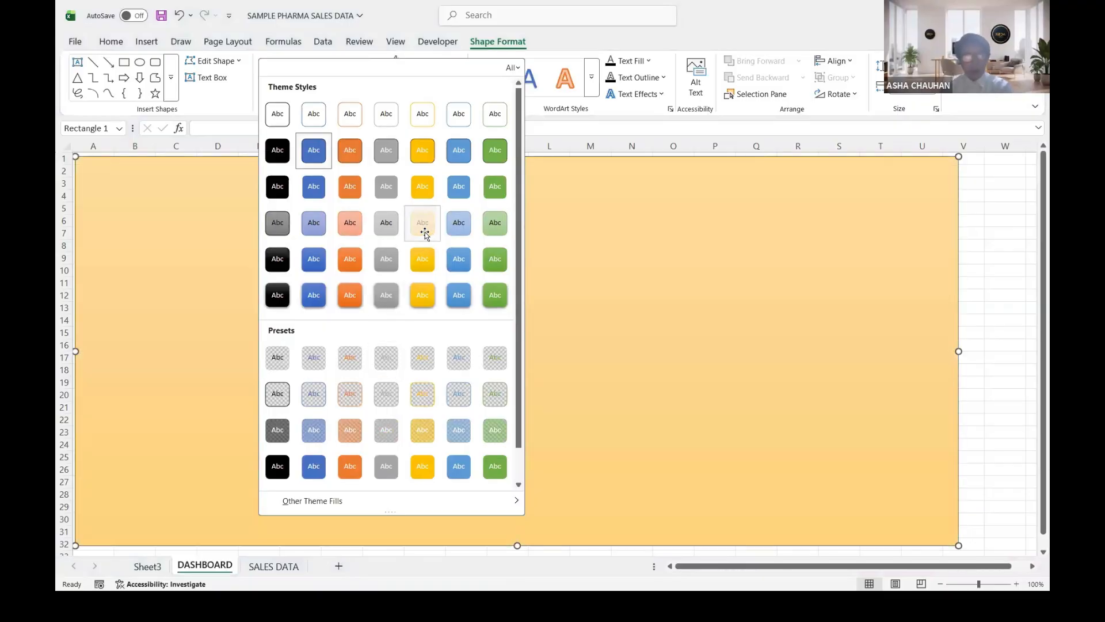
{"action": "left_click", "coordinate": [426, 233]}
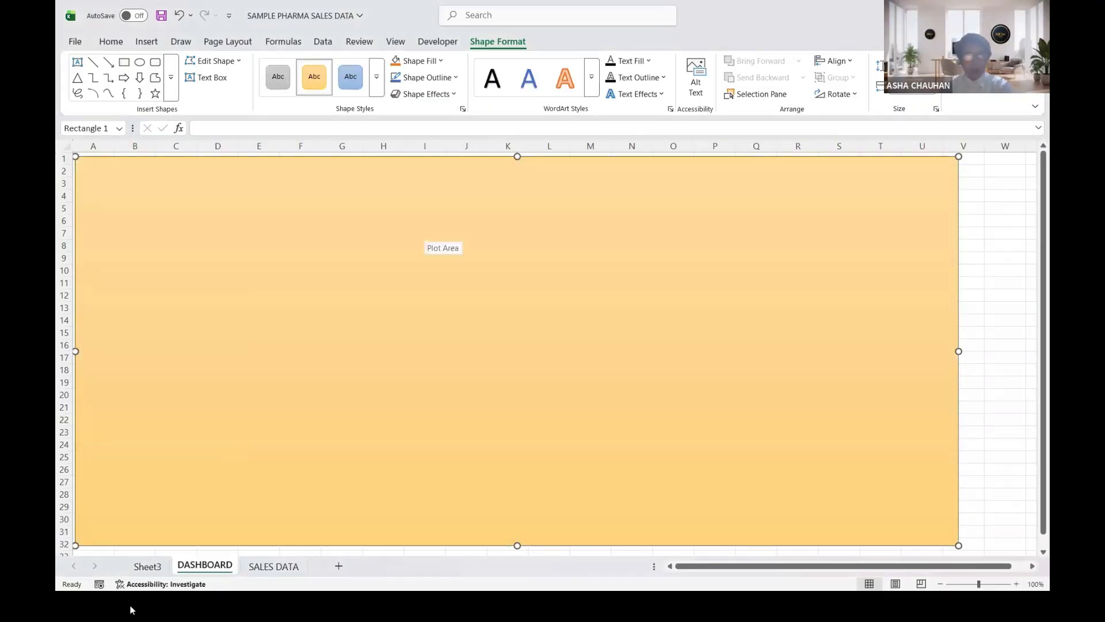
Step: Copy the region sales column chart from Sheet3 onto the DASHBOARD sheet and place it just inside the rectangle's upper-left corner
{"action": "left_click", "coordinate": [148, 566]}
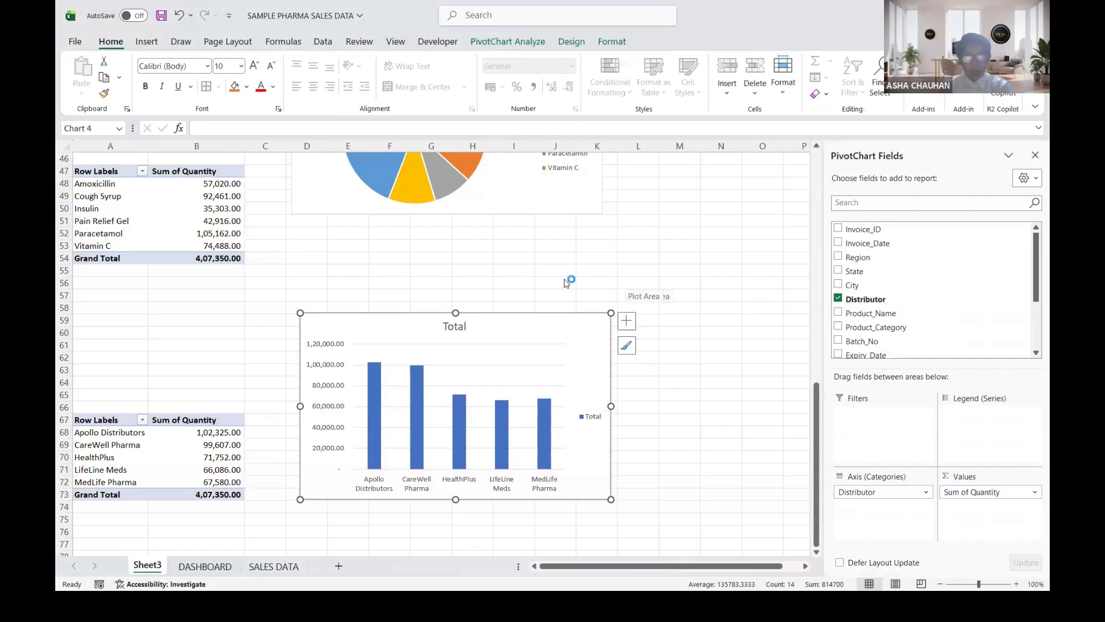
{"action": "scroll", "coordinate": [566, 282], "scroll_direction": "up", "scroll_amount": 7}
{"action": "scroll", "coordinate": [561, 282], "scroll_direction": "up", "scroll_amount": 8}
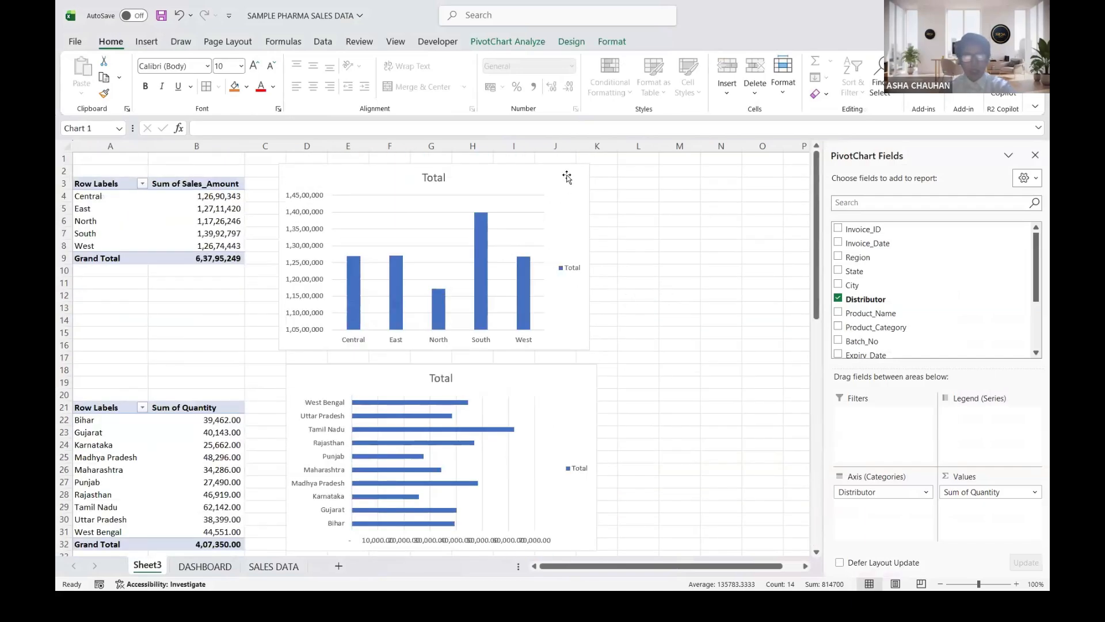
{"action": "left_click", "coordinate": [567, 178]}
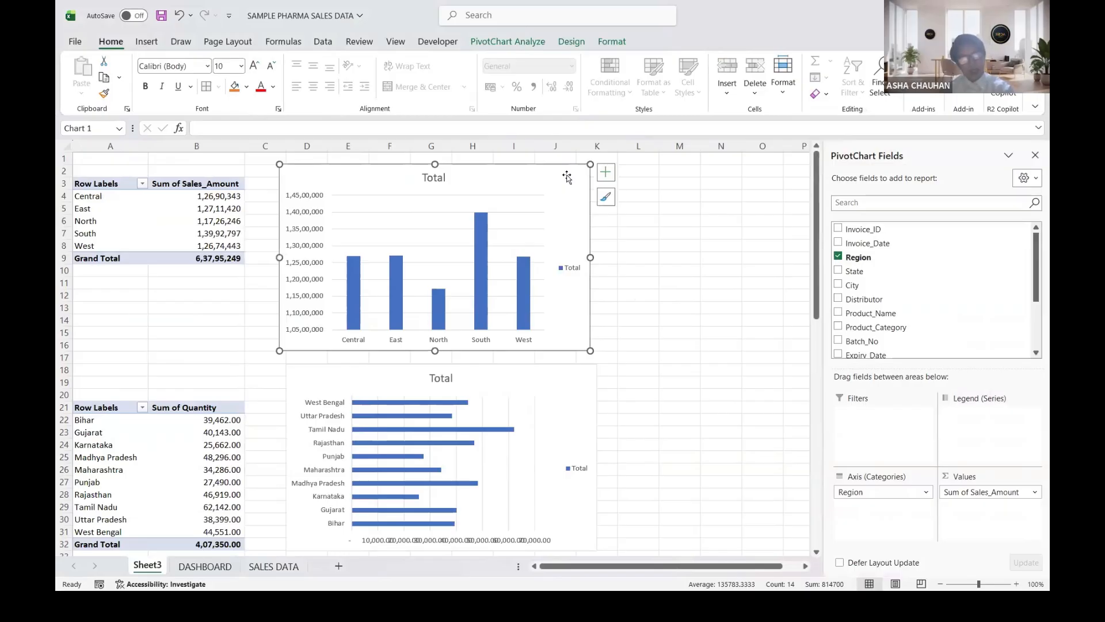
{"action": "key", "text": "ctrl+c"}
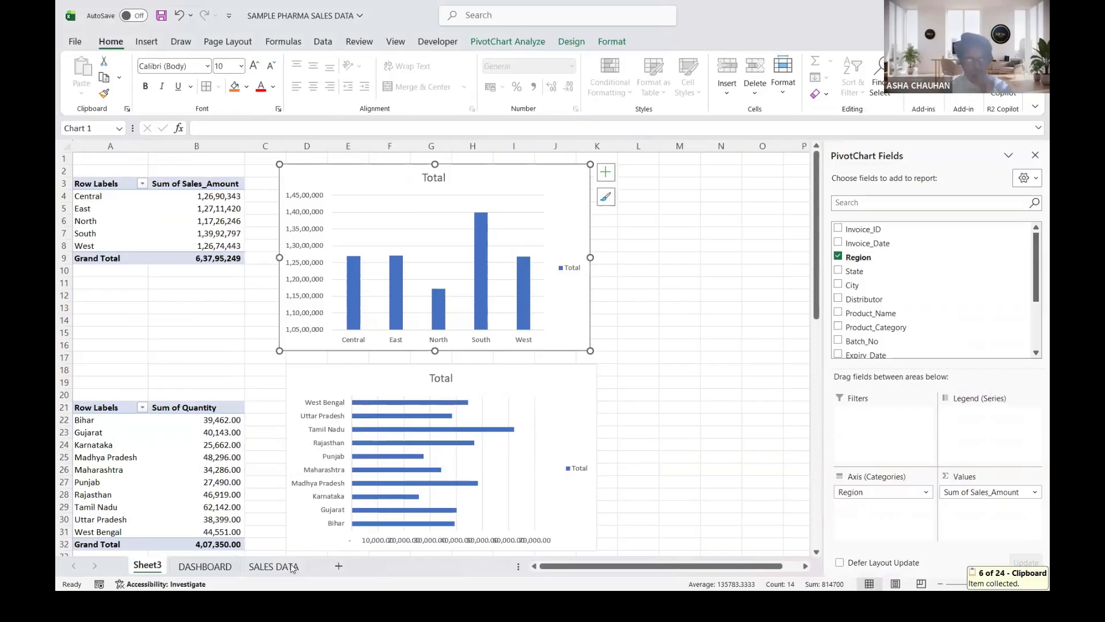
{"action": "left_click", "coordinate": [218, 571]}
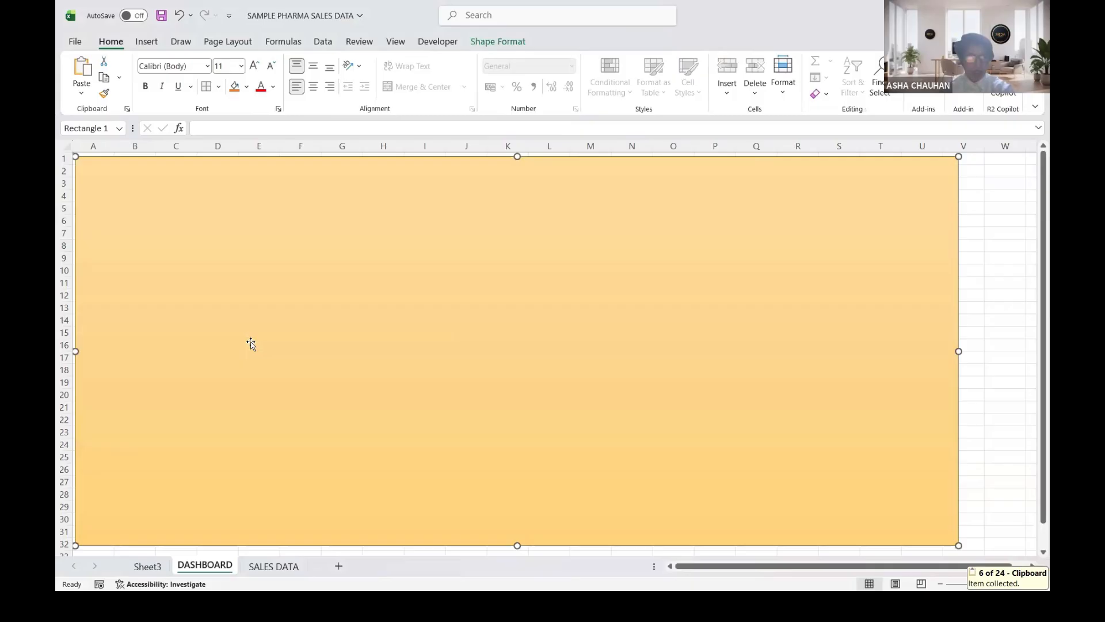
{"action": "key", "text": "ctrl+v"}
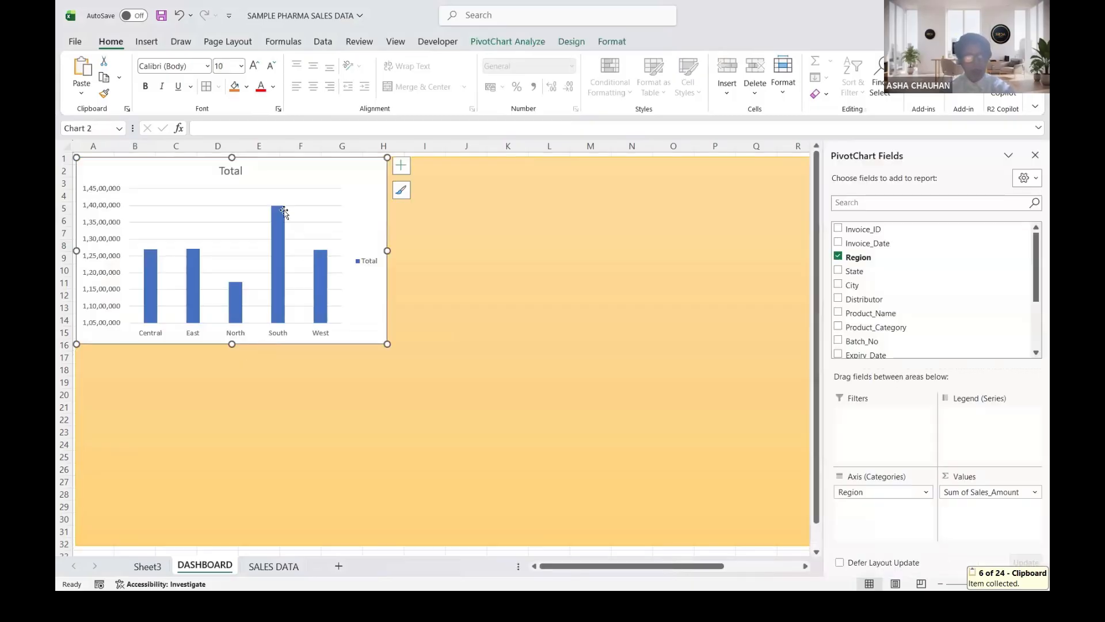
{"action": "left_click_drag", "start_coordinate": [290, 163], "coordinate": [299, 178]}
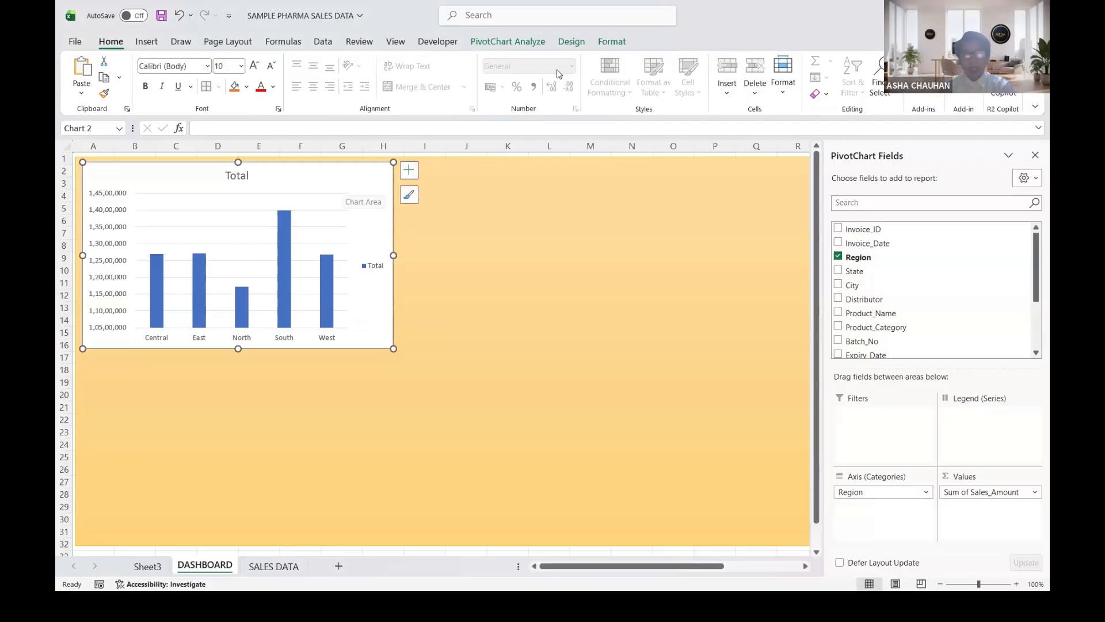
Step: Try several chart styles on the dashboard's region sales chart and settle on the dark-background style with blue gradient columns and data labels
{"action": "left_click", "coordinate": [573, 45]}
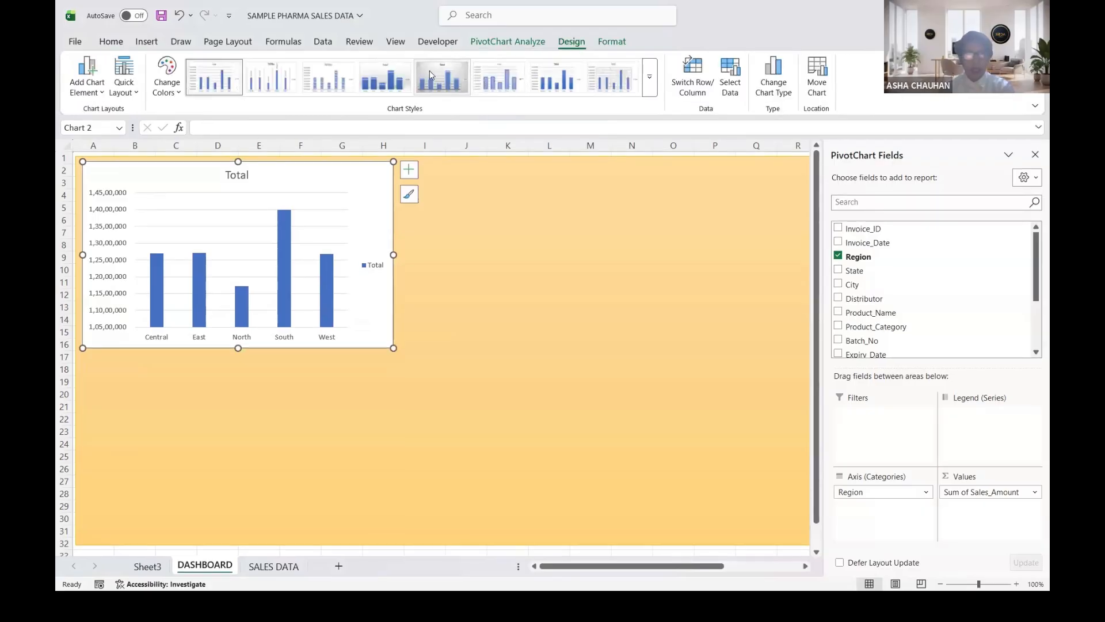
{"action": "left_click", "coordinate": [426, 69]}
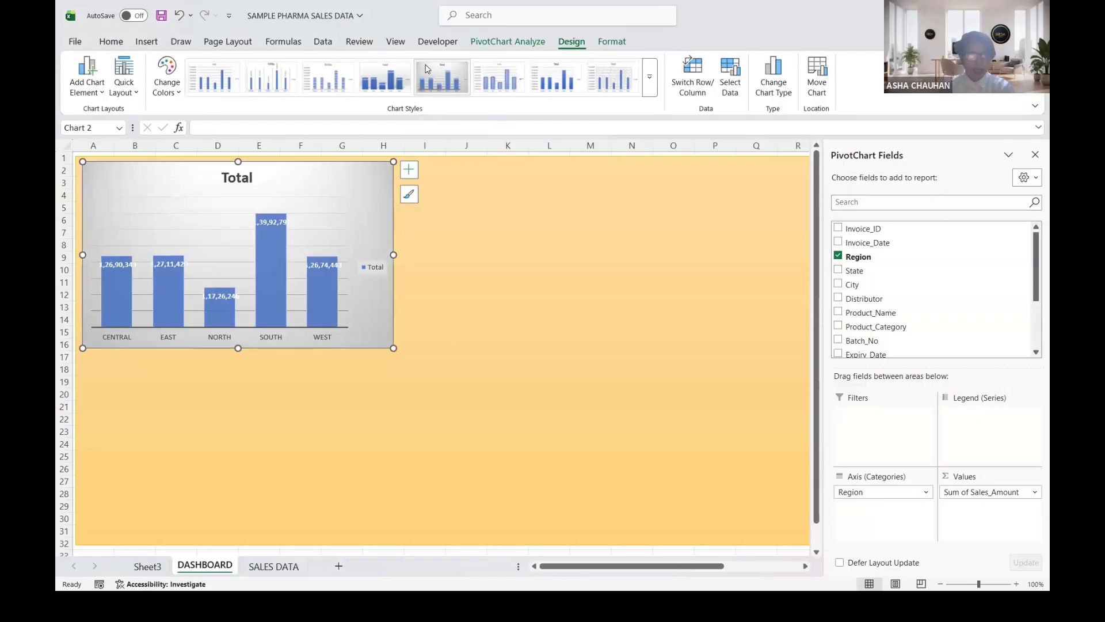
{"action": "left_click", "coordinate": [371, 71]}
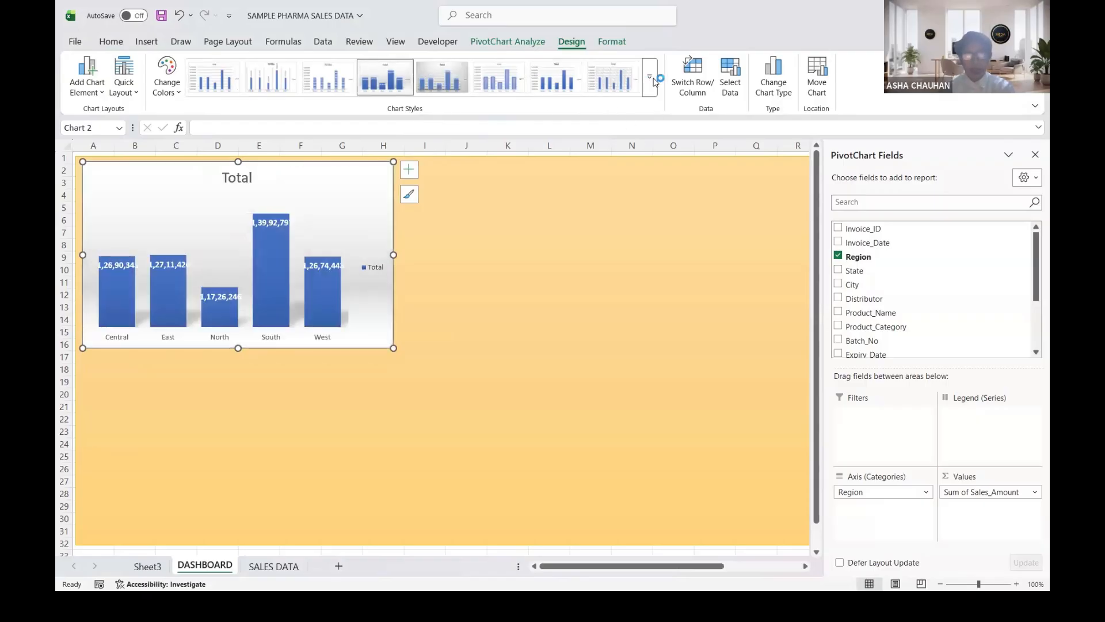
{"action": "left_click", "coordinate": [651, 79]}
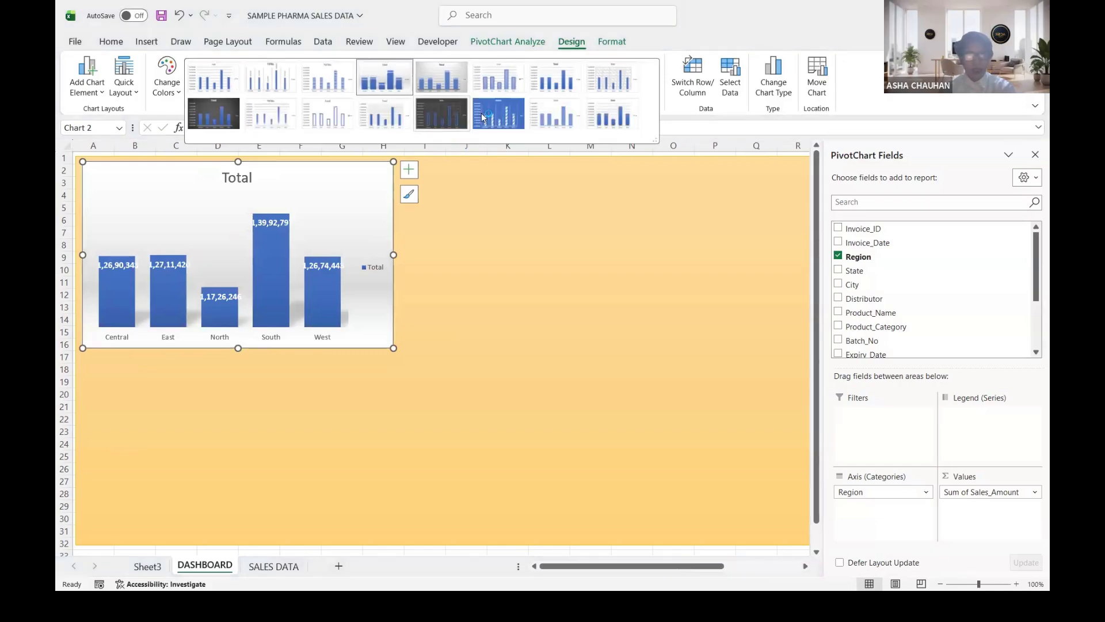
{"action": "left_click", "coordinate": [496, 110]}
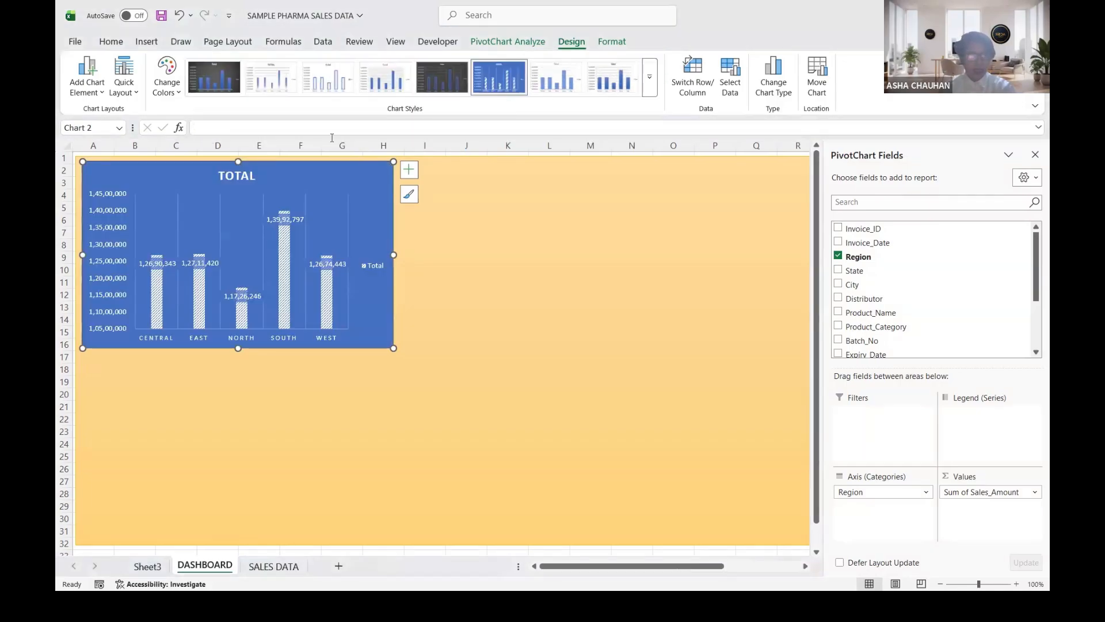
{"action": "left_click", "coordinate": [205, 71]}
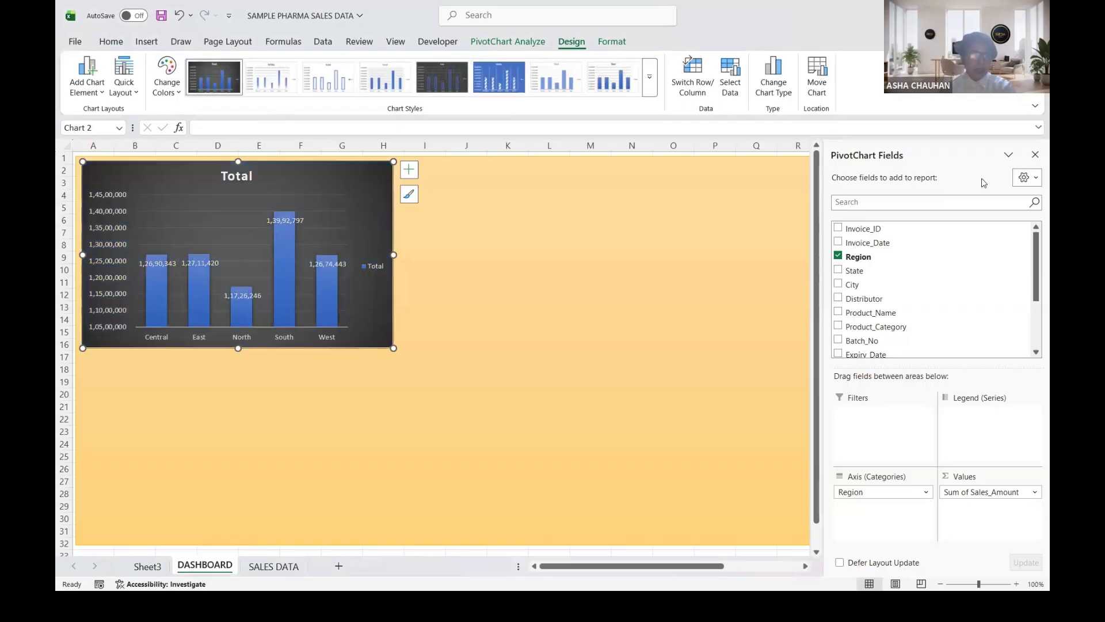
Step: Recolour the region sales chart with the orange monochromatic palette and fill its chart area with the standard dark blue
{"action": "left_click", "coordinate": [167, 77]}
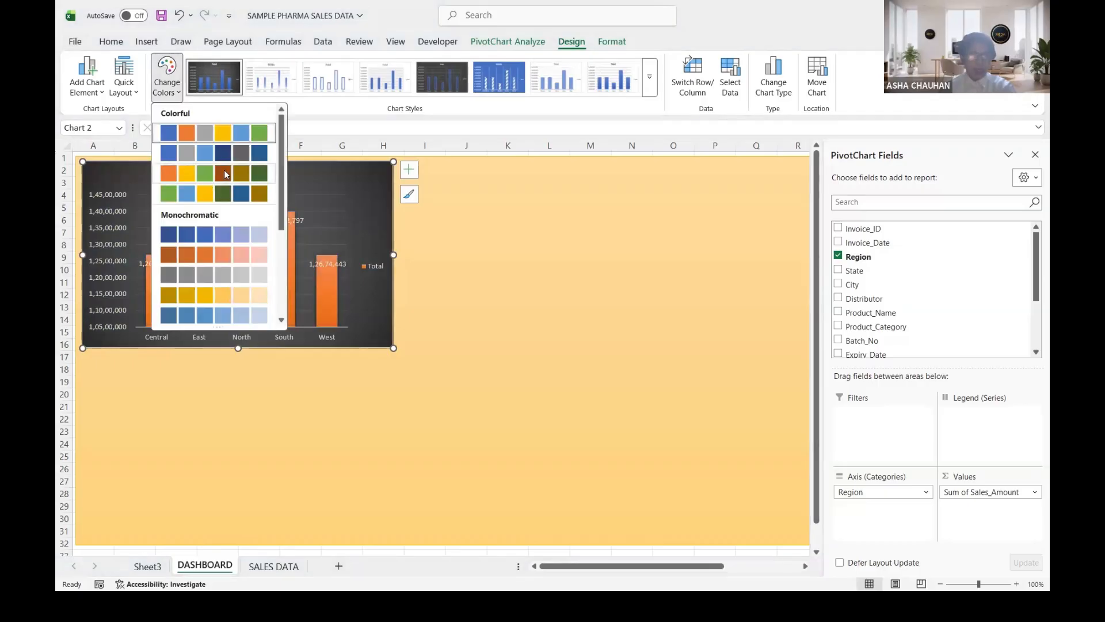
{"action": "left_click", "coordinate": [205, 256]}
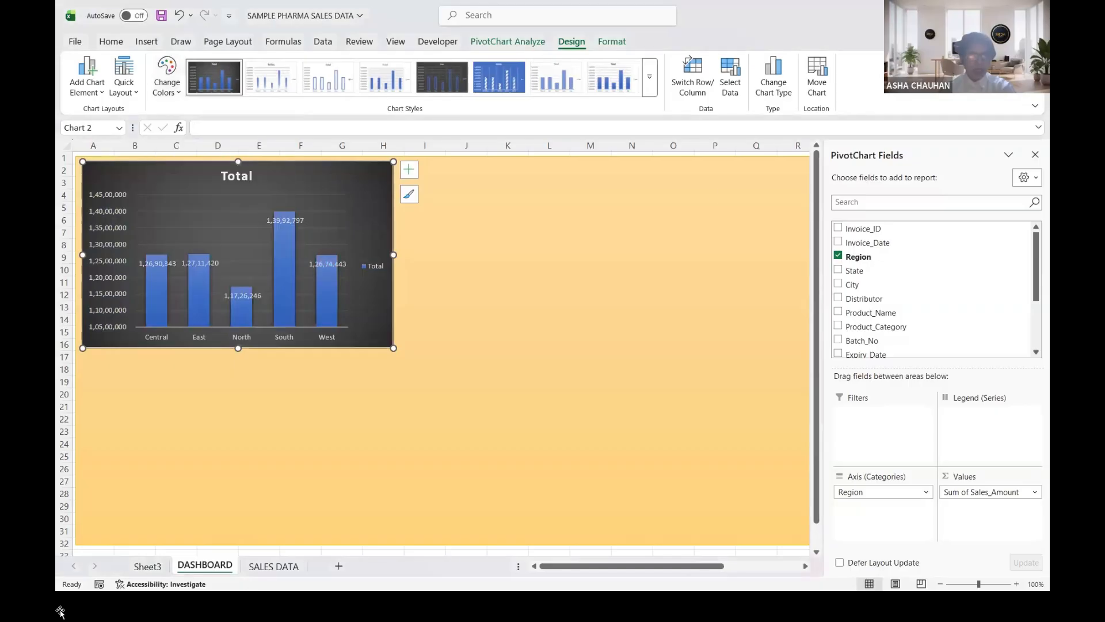
{"action": "right_click", "coordinate": [380, 174]}
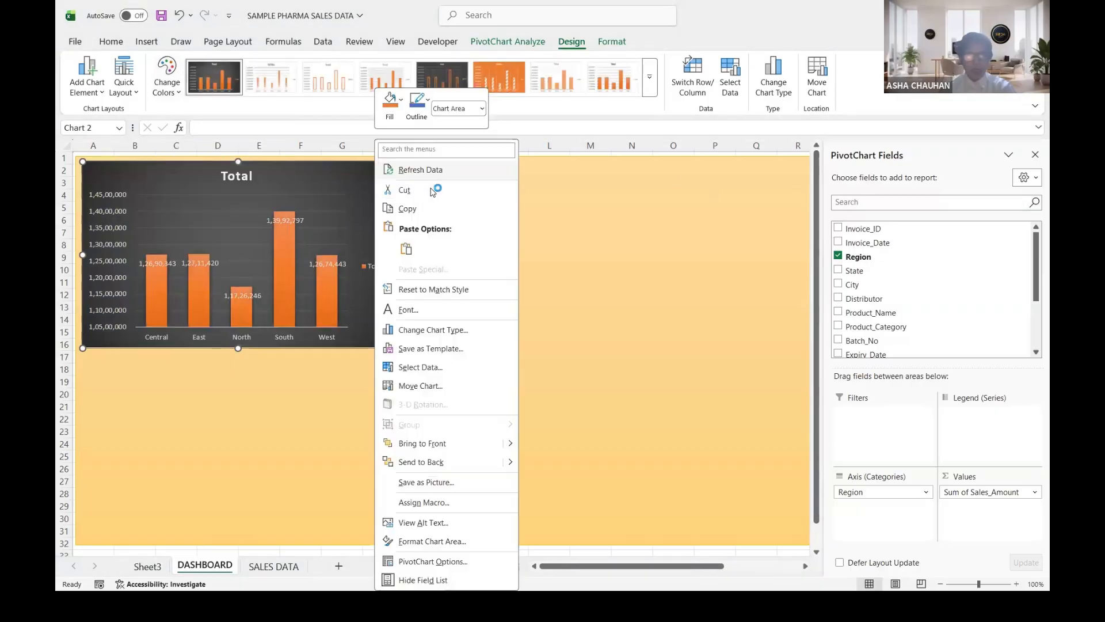
{"action": "left_click", "coordinate": [402, 102]}
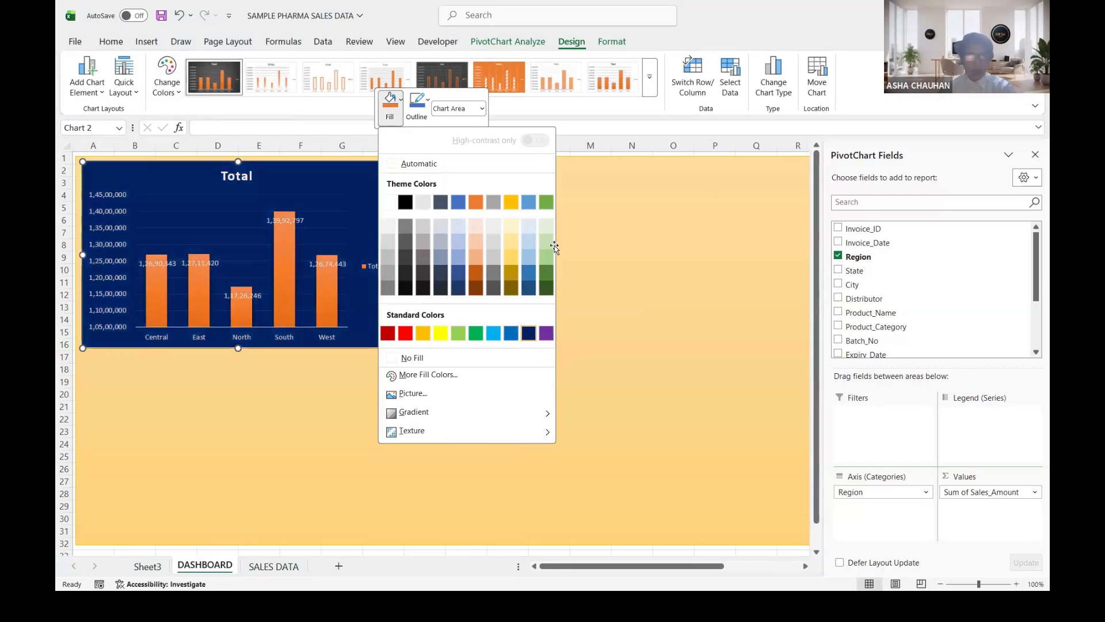
{"action": "left_click", "coordinate": [529, 334]}
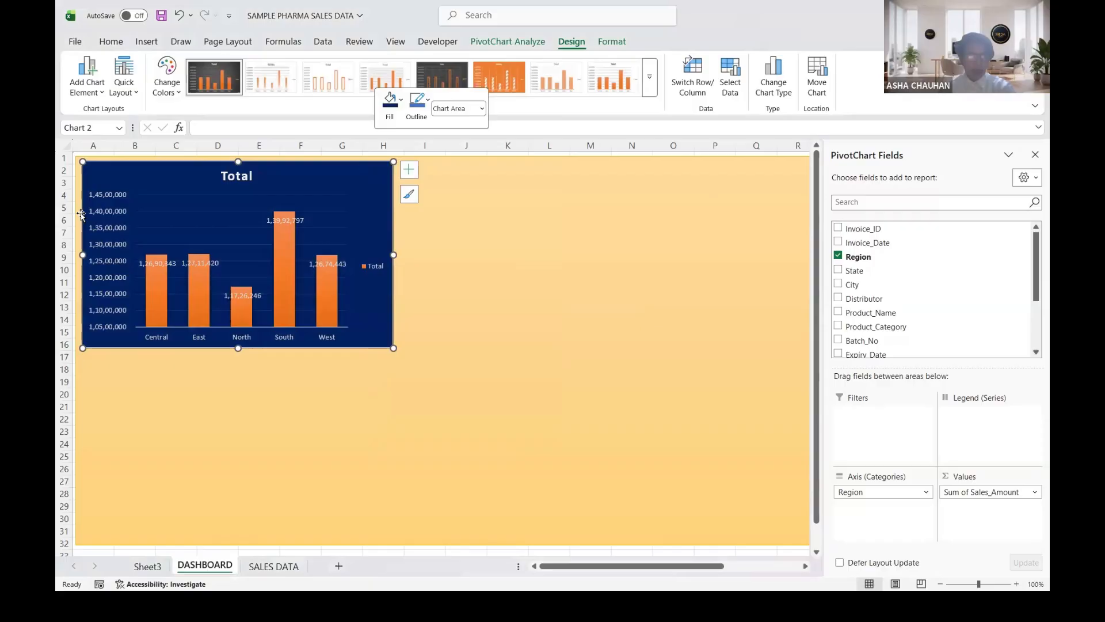
Step: Make the region sales chart's vertical axis labels bold and set their font size to 10
{"action": "left_click", "coordinate": [109, 211]}
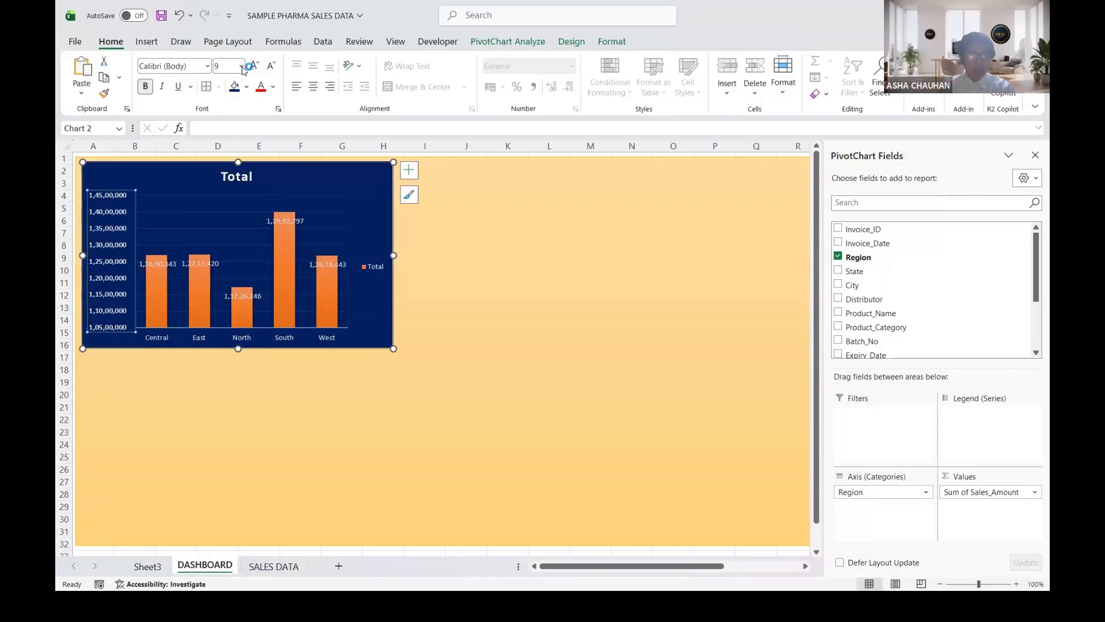
{"action": "left_click", "coordinate": [241, 67]}
{"action": "left_click", "coordinate": [226, 111]}
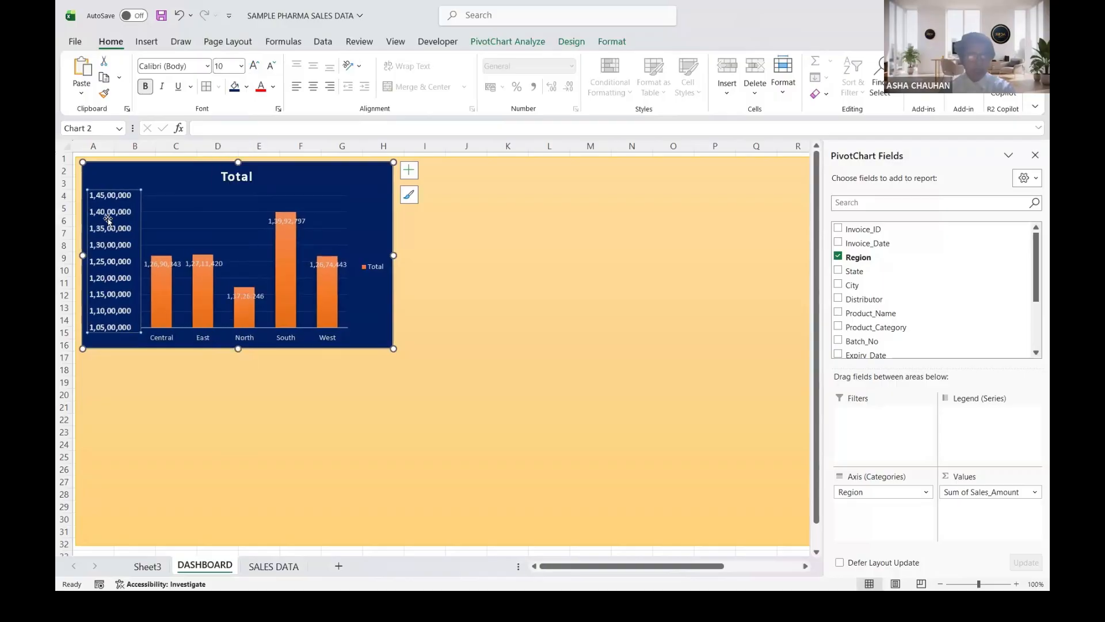
Step: Copy the vertical axis label formatting to the region sales chart's horizontal axis labels and data labels with Format Painter
{"action": "left_click", "coordinate": [249, 341]}
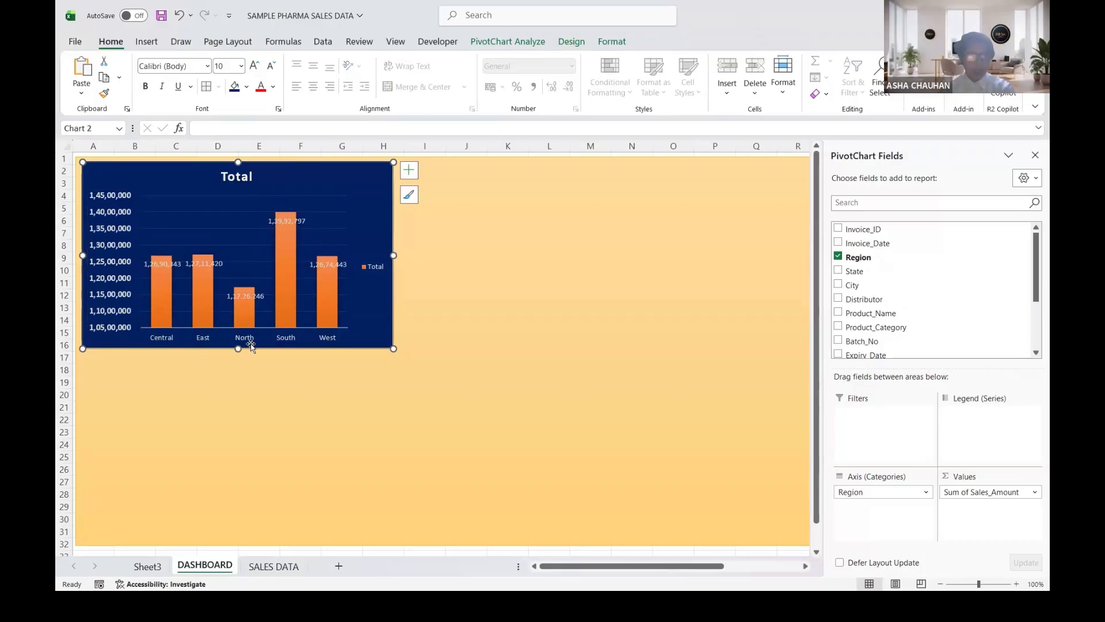
{"action": "left_click", "coordinate": [111, 200]}
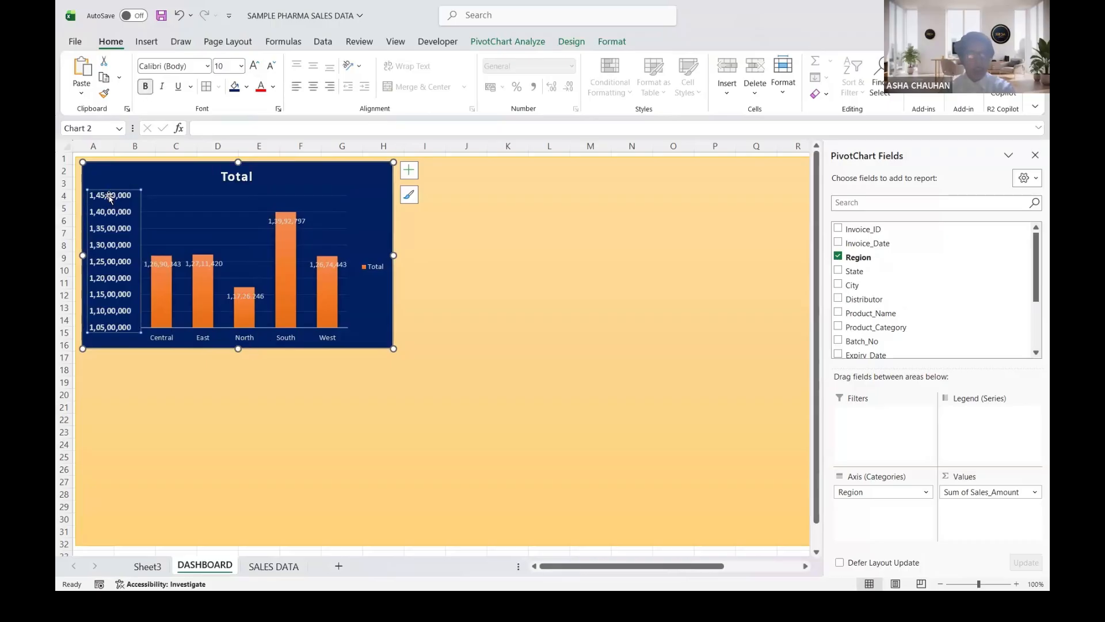
{"action": "left_click", "coordinate": [105, 96]}
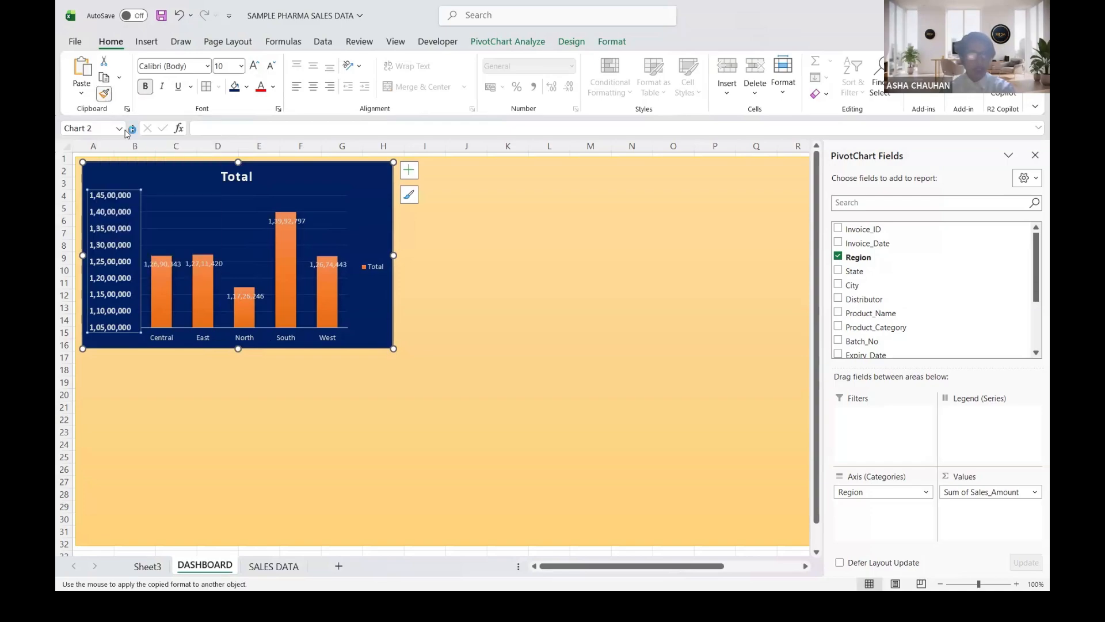
{"action": "left_click", "coordinate": [205, 337]}
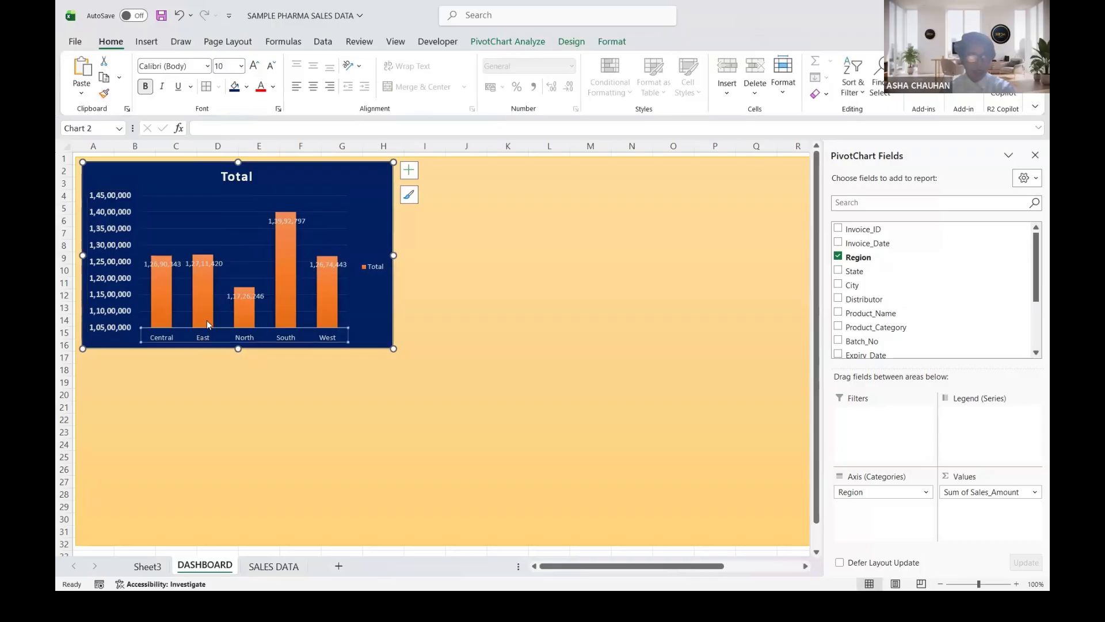
{"action": "left_click", "coordinate": [104, 94]}
{"action": "left_click", "coordinate": [174, 265]}
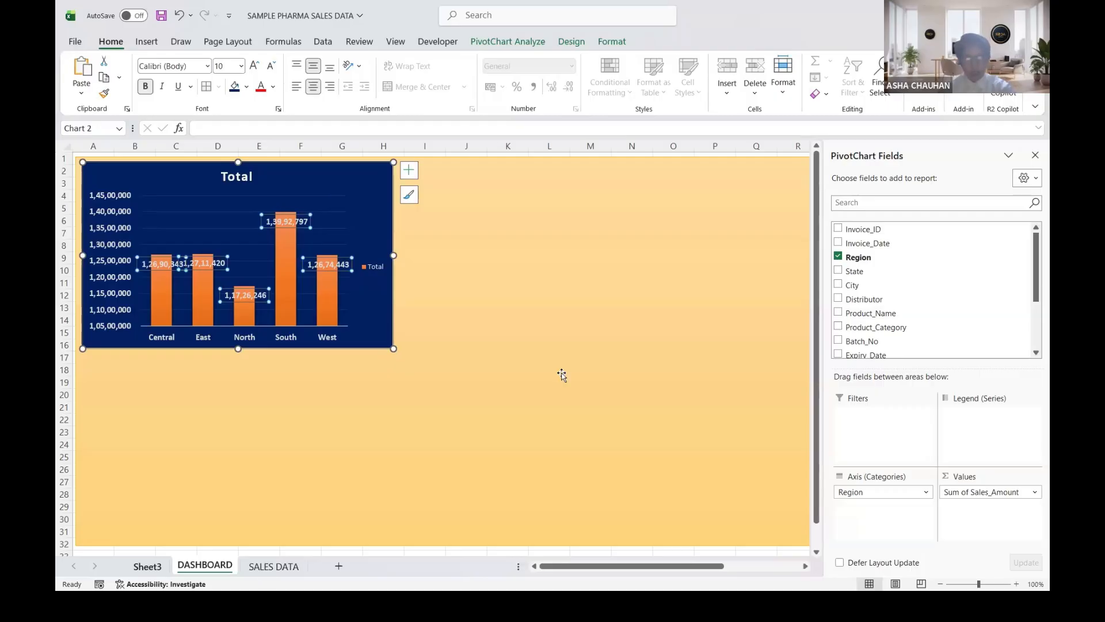
Step: Copy the state quantity bar chart from Sheet3 onto the DASHBOARD sheet and place it directly below the region sales chart
{"action": "key", "text": "ctrl+Page_Up"}
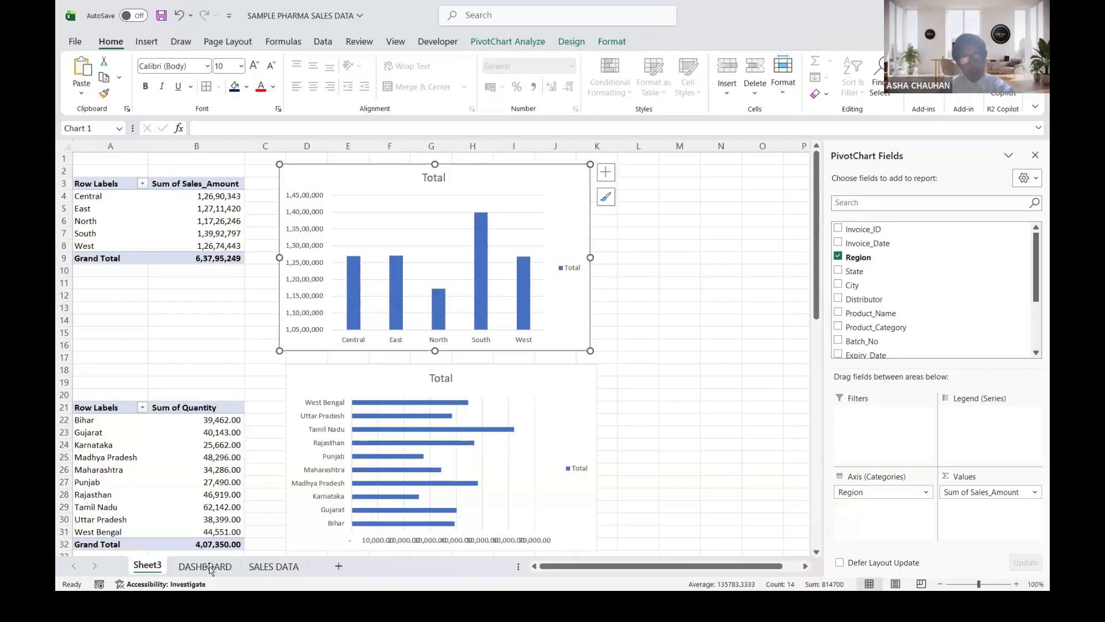
{"action": "left_click", "coordinate": [495, 376]}
{"action": "key", "text": "ctrl+c"}
{"action": "key", "text": "ctrl+Page_Down"}
{"action": "left_click", "coordinate": [492, 346]}
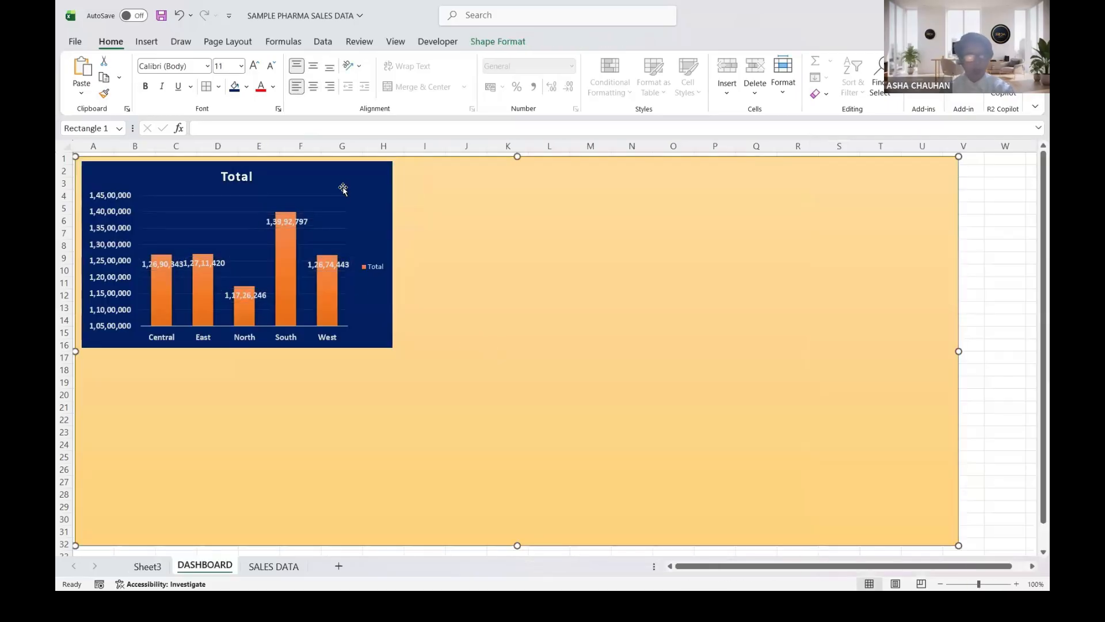
{"action": "key", "text": "ctrl+v"}
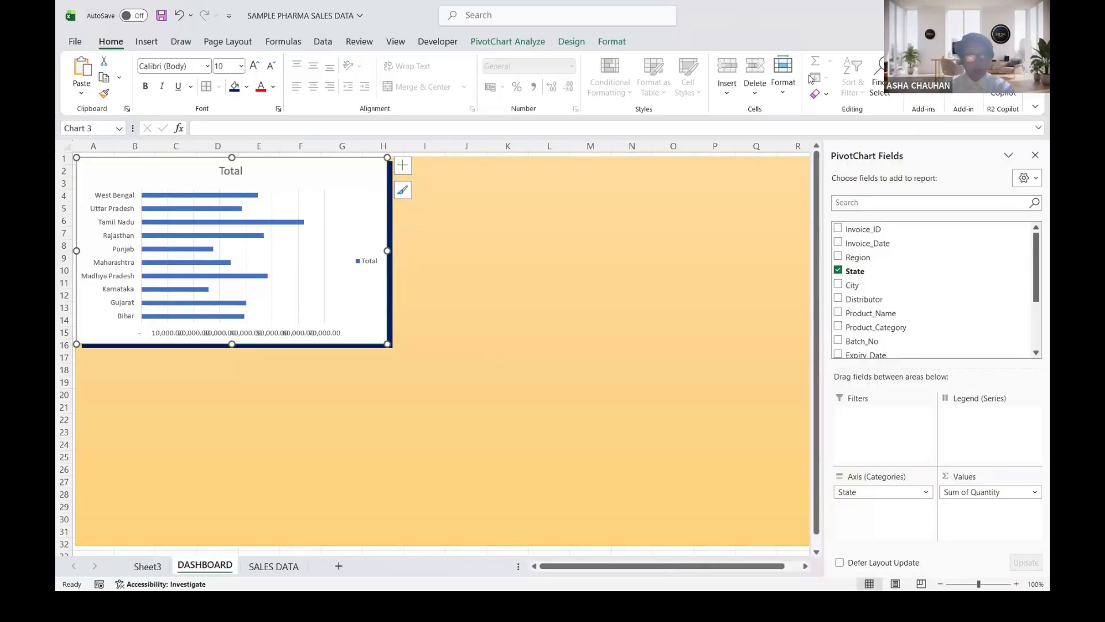
{"action": "left_click_drag", "start_coordinate": [305, 164], "coordinate": [302, 365]}
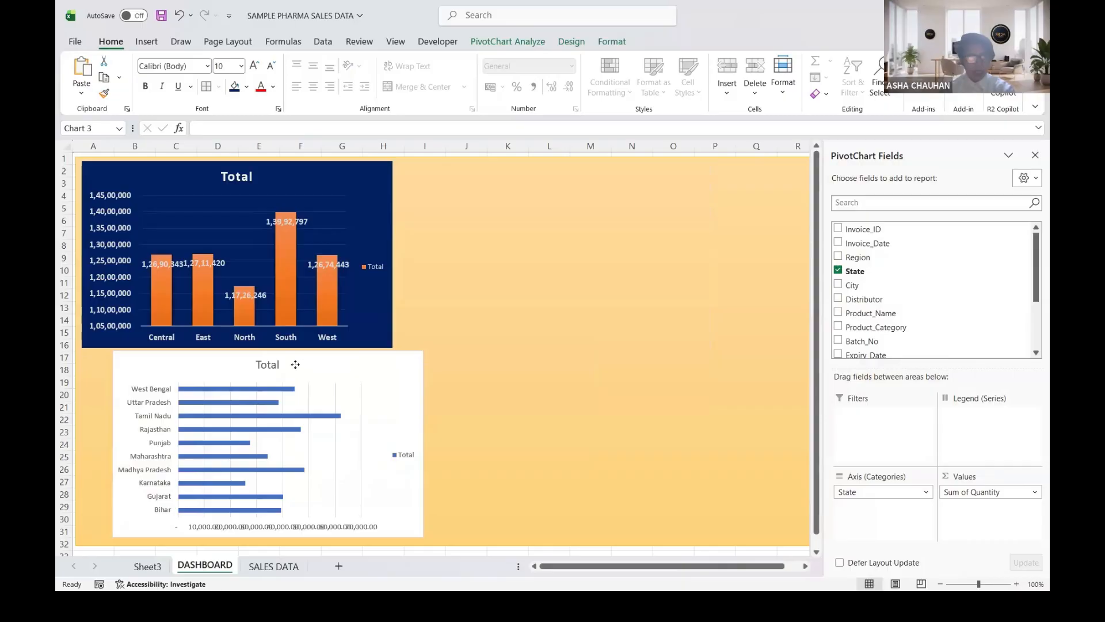
{"action": "left_click_drag", "start_coordinate": [301, 365], "coordinate": [268, 364]}
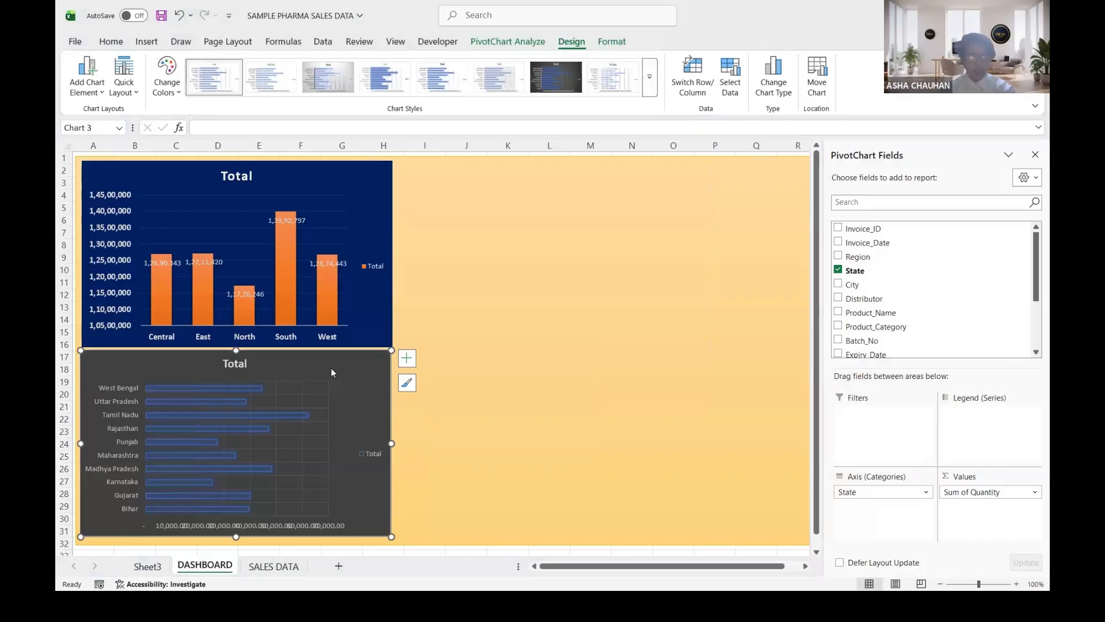
Step: Give the state quantity chart the dark gradient-background style and recolour its bars with the gold monochromatic palette
{"action": "left_click", "coordinate": [649, 76]}
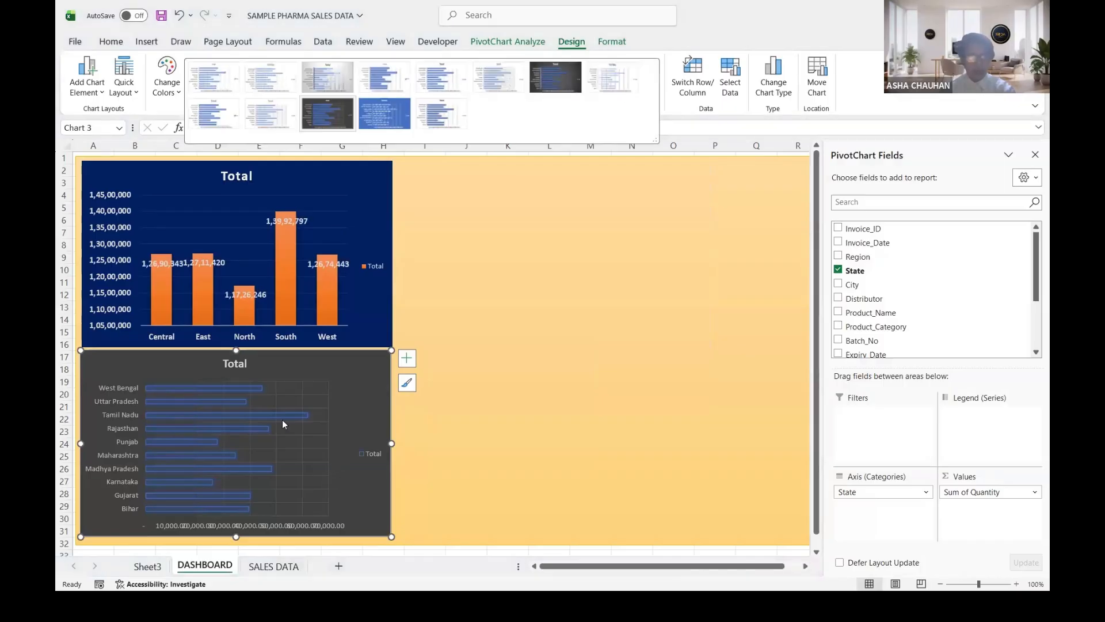
{"action": "left_click", "coordinate": [167, 80]}
{"action": "left_click", "coordinate": [168, 81]}
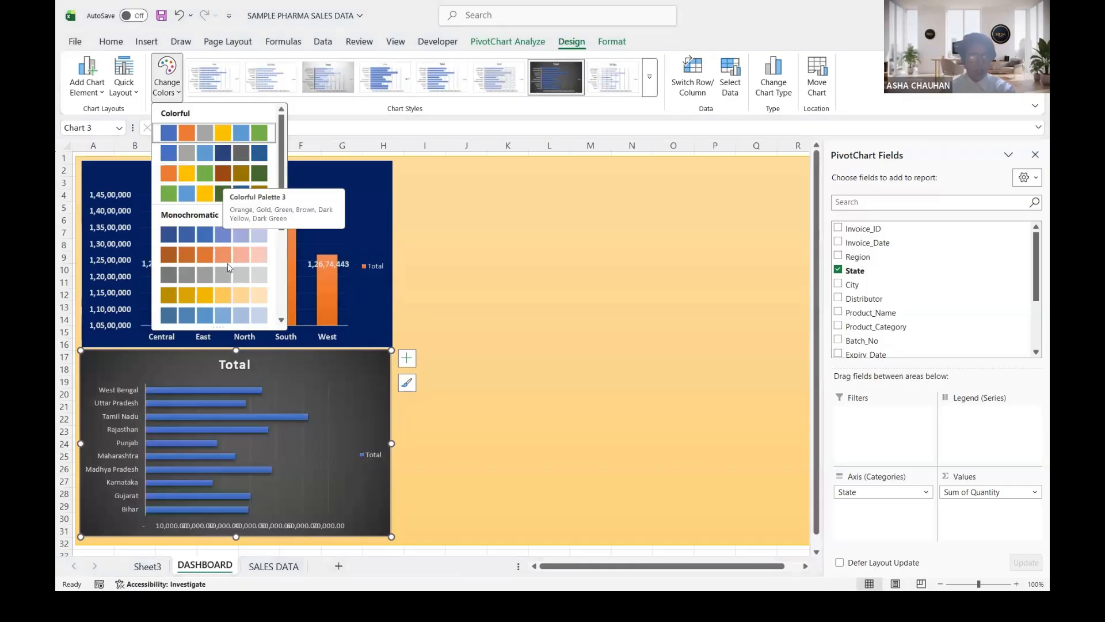
{"action": "left_click", "coordinate": [206, 295]}
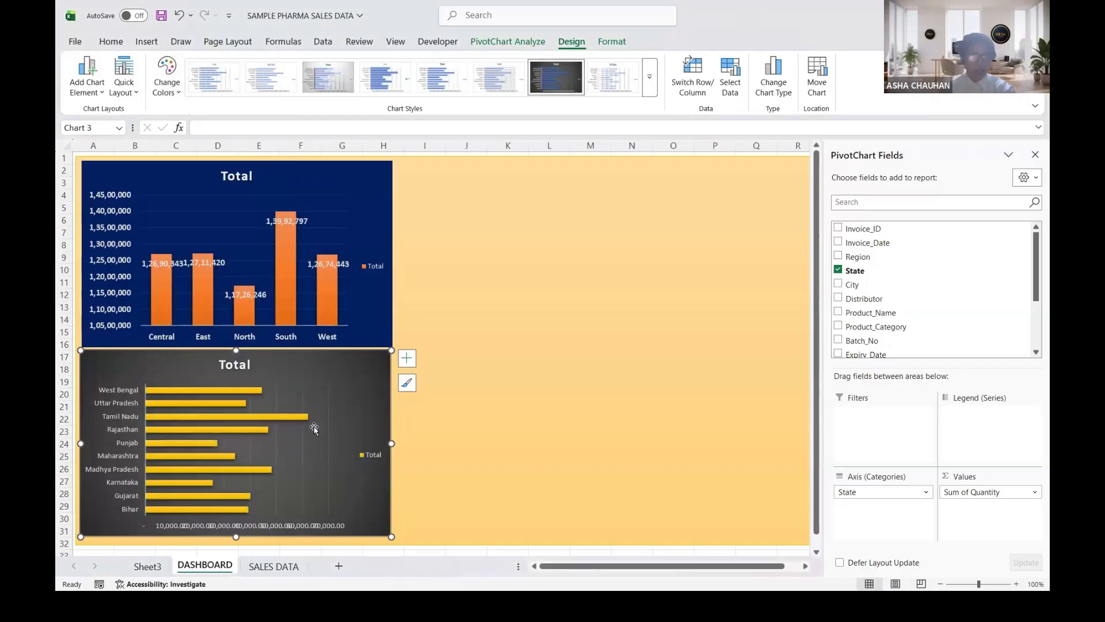
Step: Fill the state quantity chart's area with the standard dark blue and add data labels to its bars
{"action": "right_click", "coordinate": [350, 365]}
{"action": "left_click", "coordinate": [375, 100]}
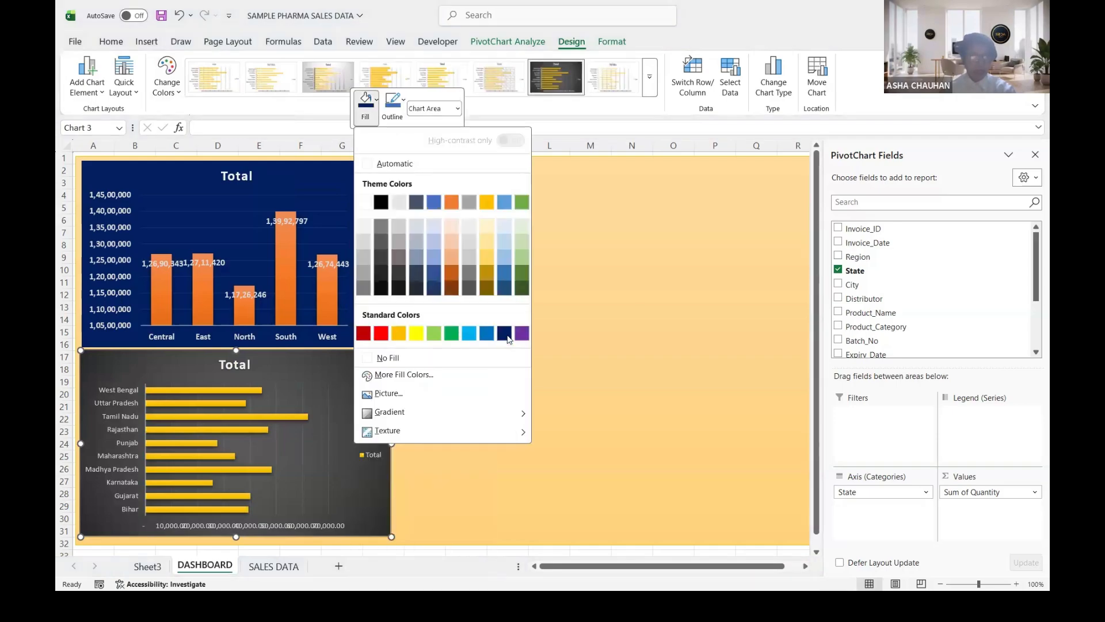
{"action": "left_click", "coordinate": [510, 340]}
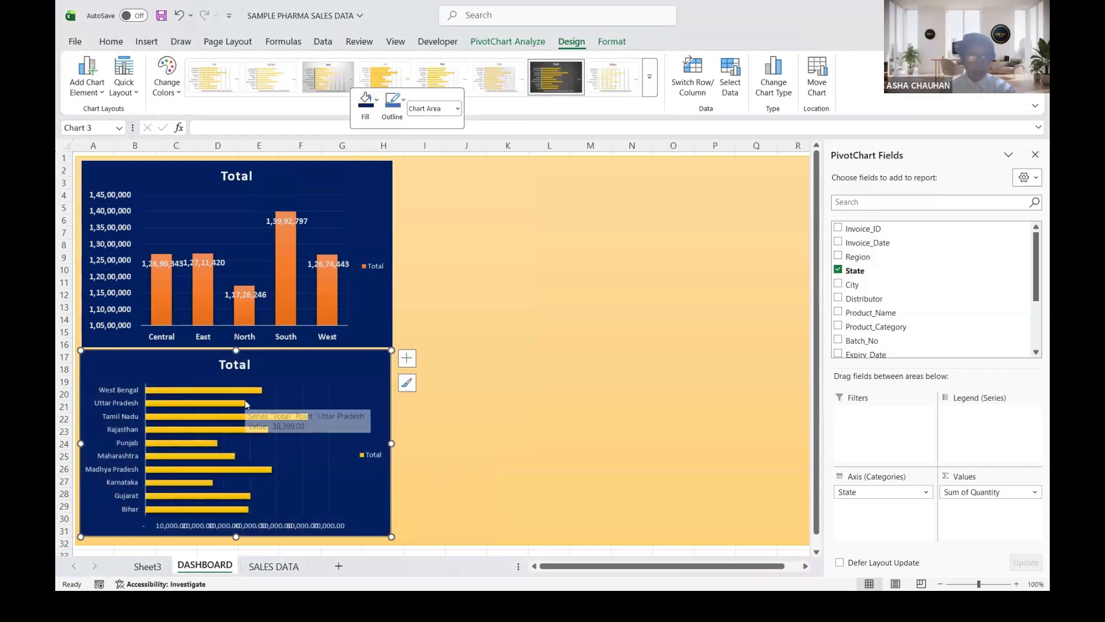
{"action": "left_click", "coordinate": [406, 358]}
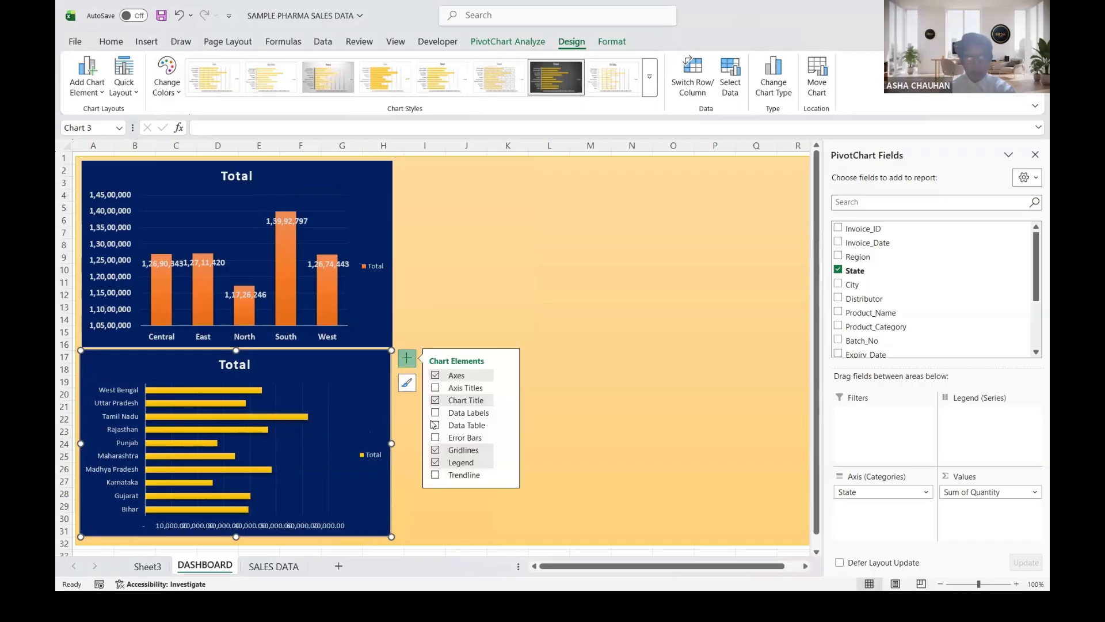
{"action": "left_click", "coordinate": [435, 413]}
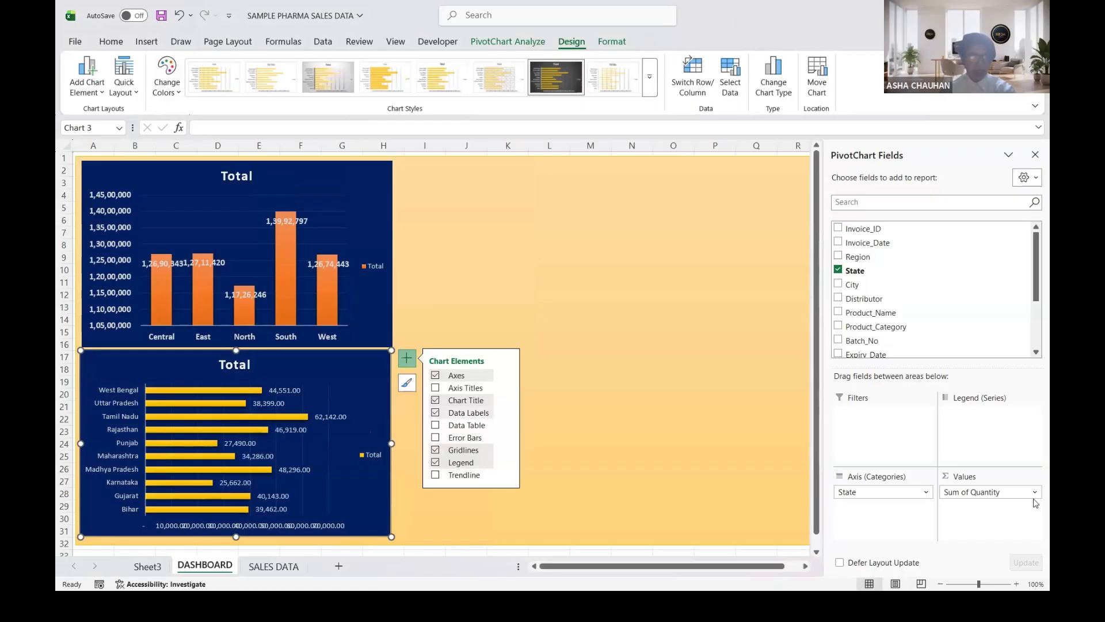
Step: Apply quick layout Layout 2 to the state quantity chart and delete its legend
{"action": "left_click", "coordinate": [124, 91]}
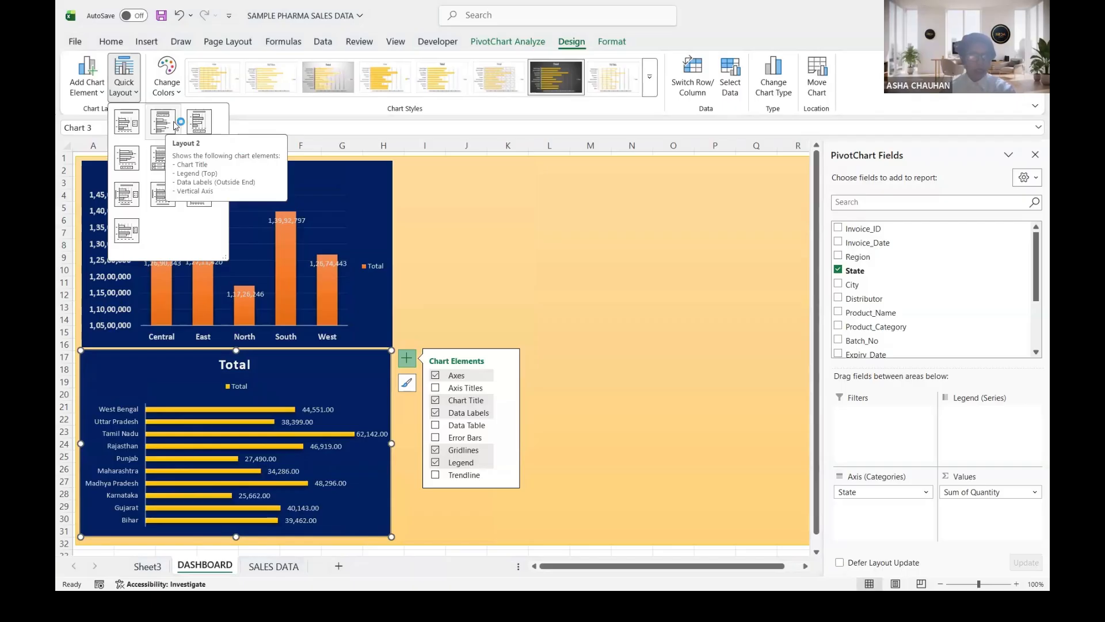
{"action": "left_click", "coordinate": [175, 126]}
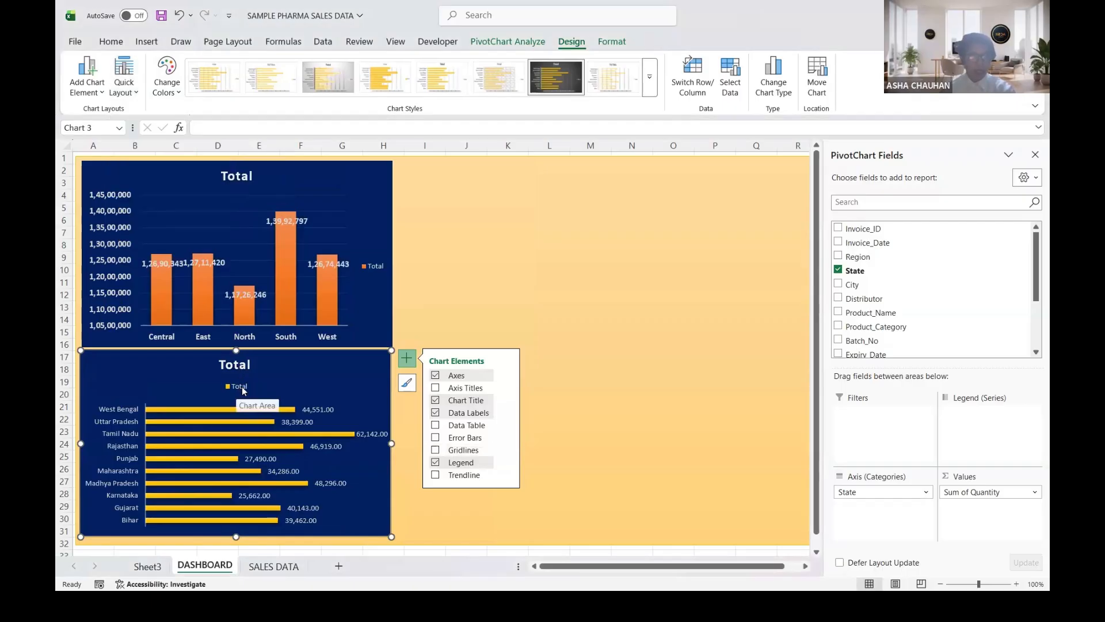
{"action": "left_click", "coordinate": [242, 391]}
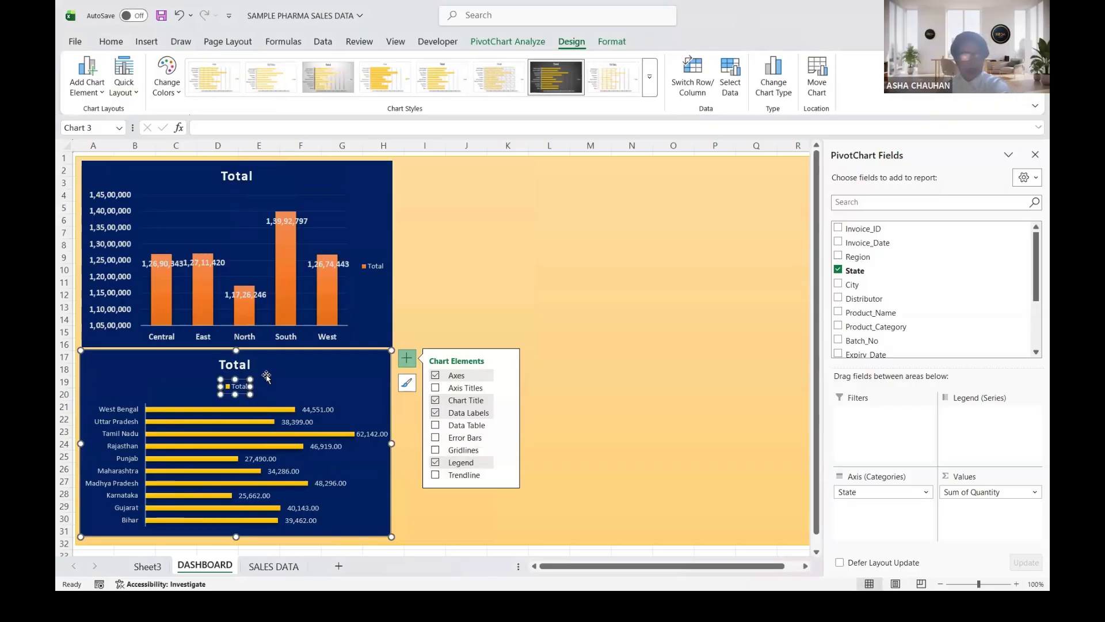
{"action": "key", "text": "Delete"}
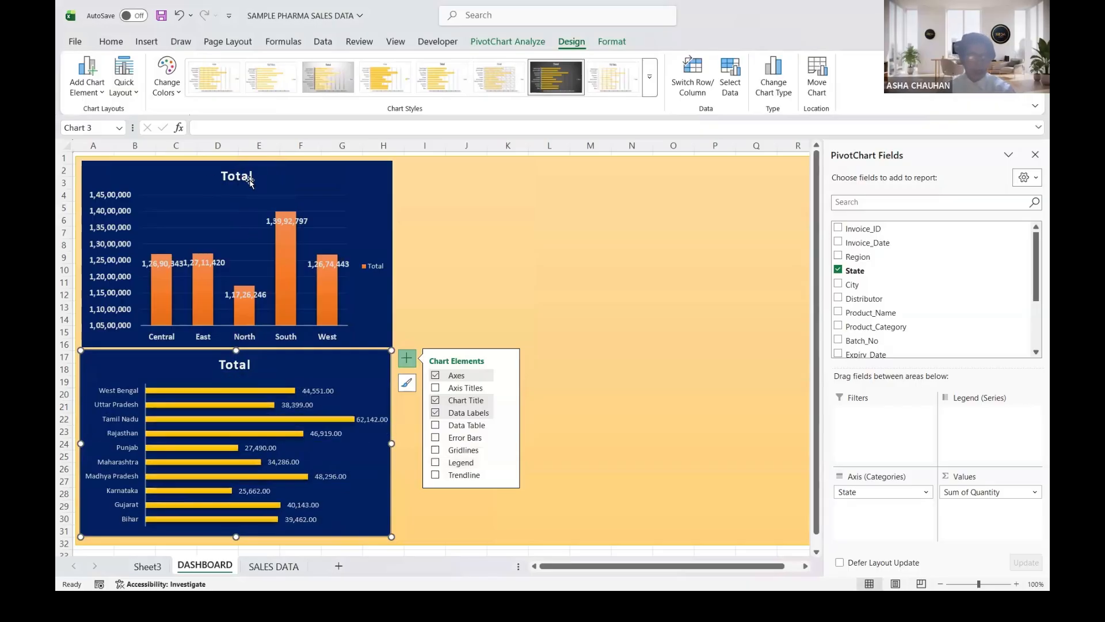
Step: Change the region sales chart's title to "Total Sales Region wise"
{"action": "double_click", "coordinate": [239, 178]}
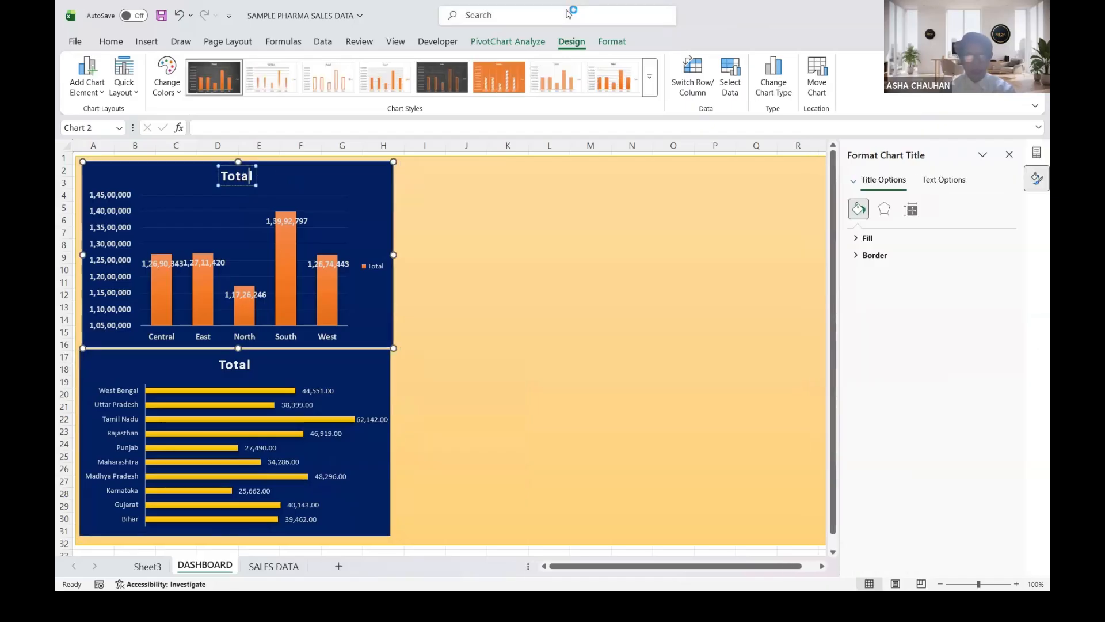
{"action": "type", "text": "S"}
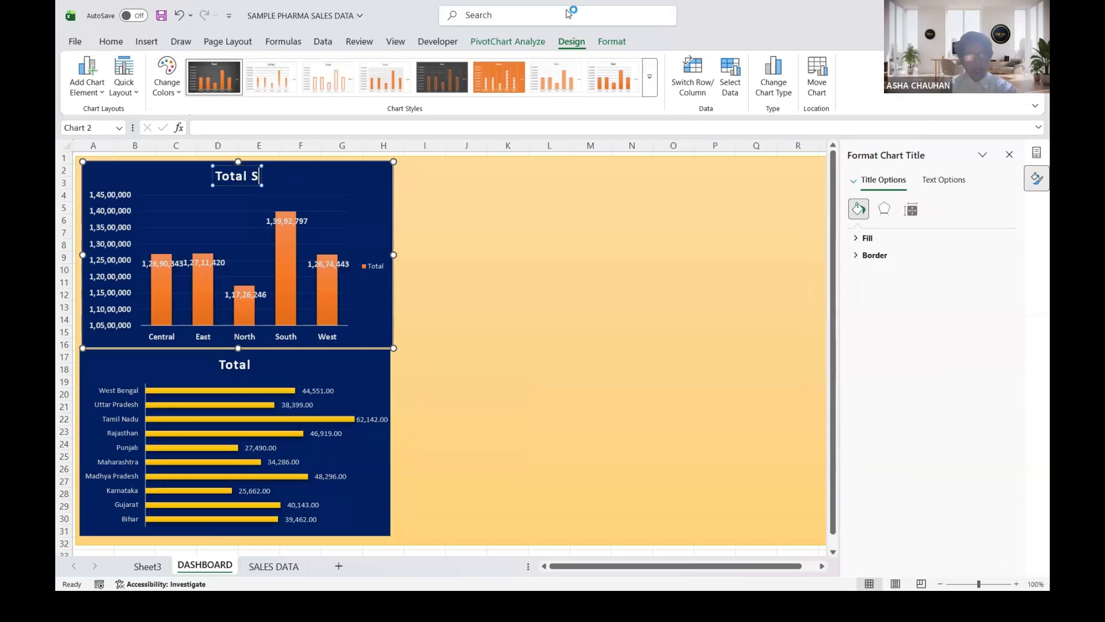
{"action": "type", "text": "ales"}
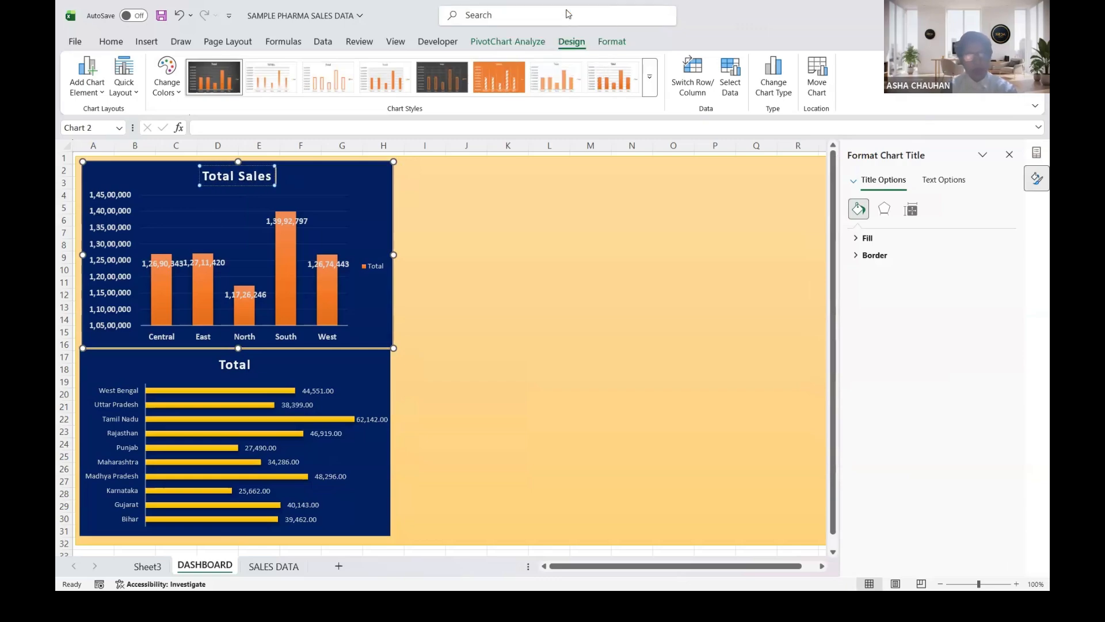
{"action": "type", "text": " from"}
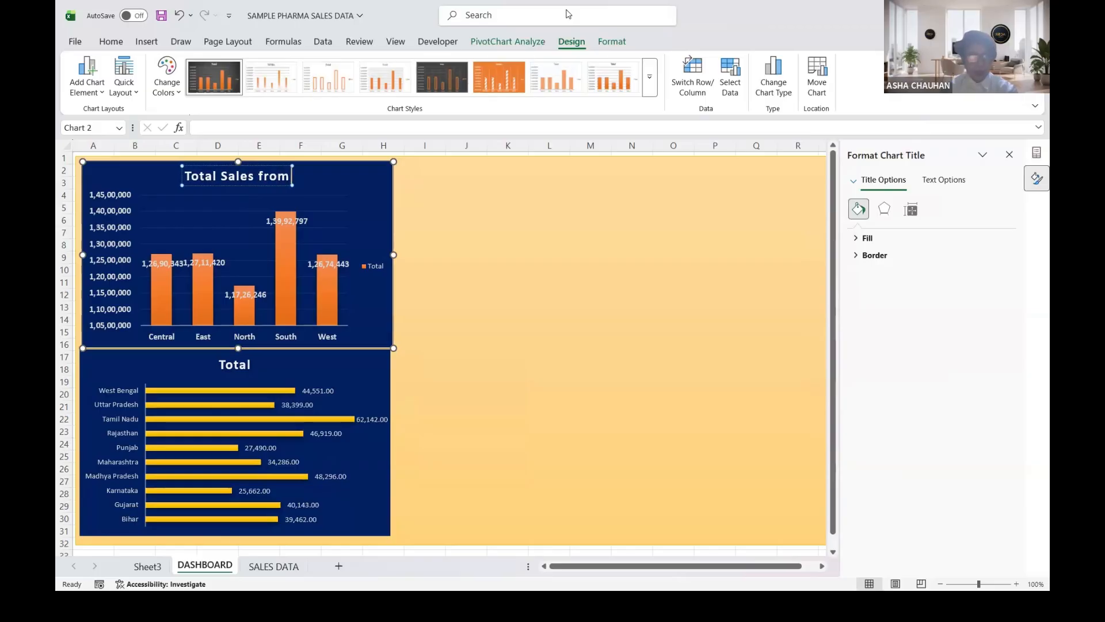
{"action": "key", "text": "BackSpace"}
{"action": "key", "text": "BackSpace"}
{"action": "key", "text": "BackSpace"}
{"action": "key", "text": "BackSpace"}
{"action": "key", "text": "BackSpace"}
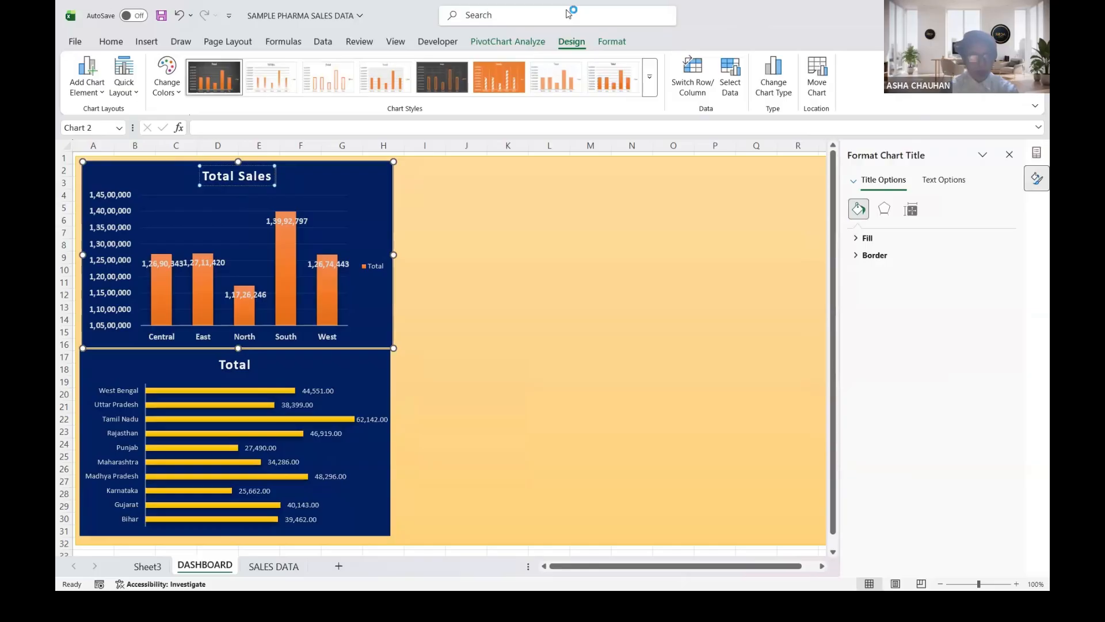
{"action": "type", "text": "Re"}
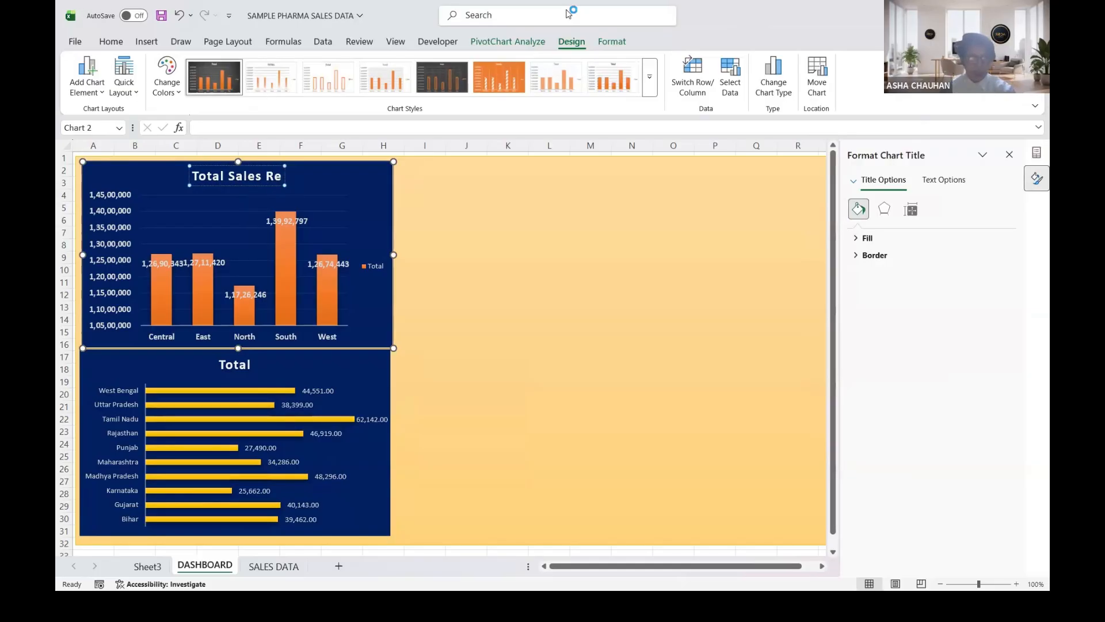
{"action": "type", "text": "gion wise"}
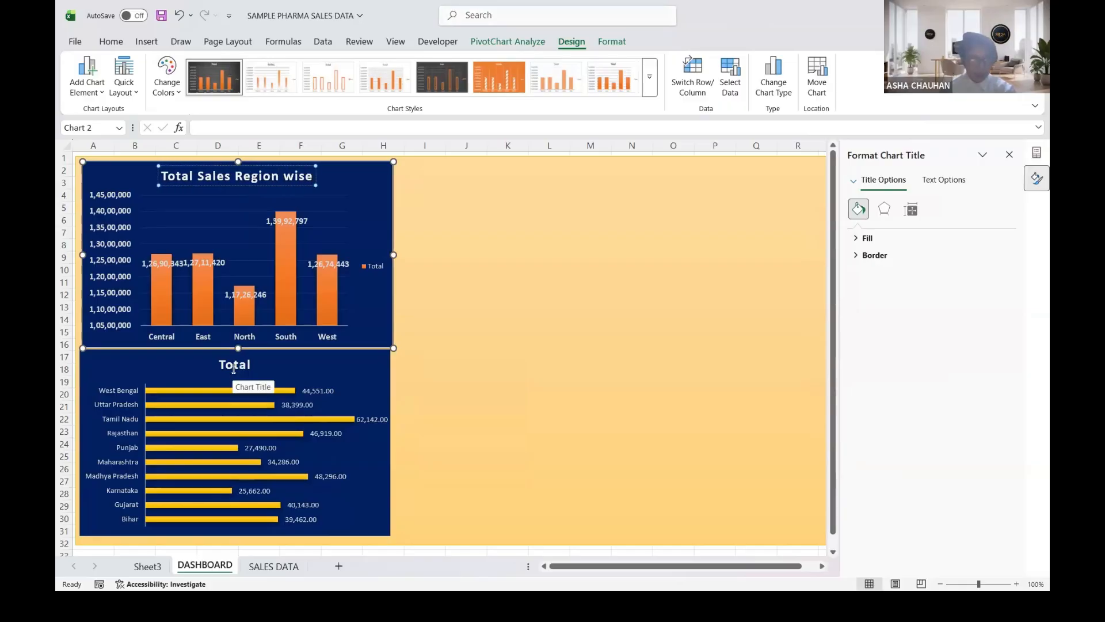
Step: Change the state quantity chart's title to "Total qty state wise"
{"action": "left_click", "coordinate": [237, 364]}
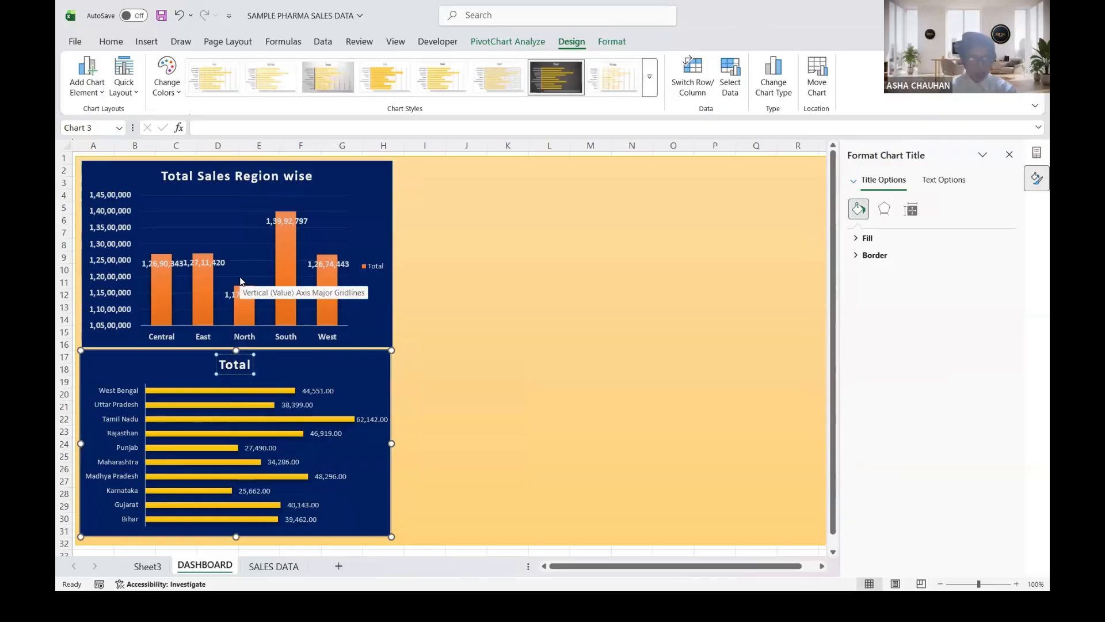
{"action": "type", "text": "qty"}
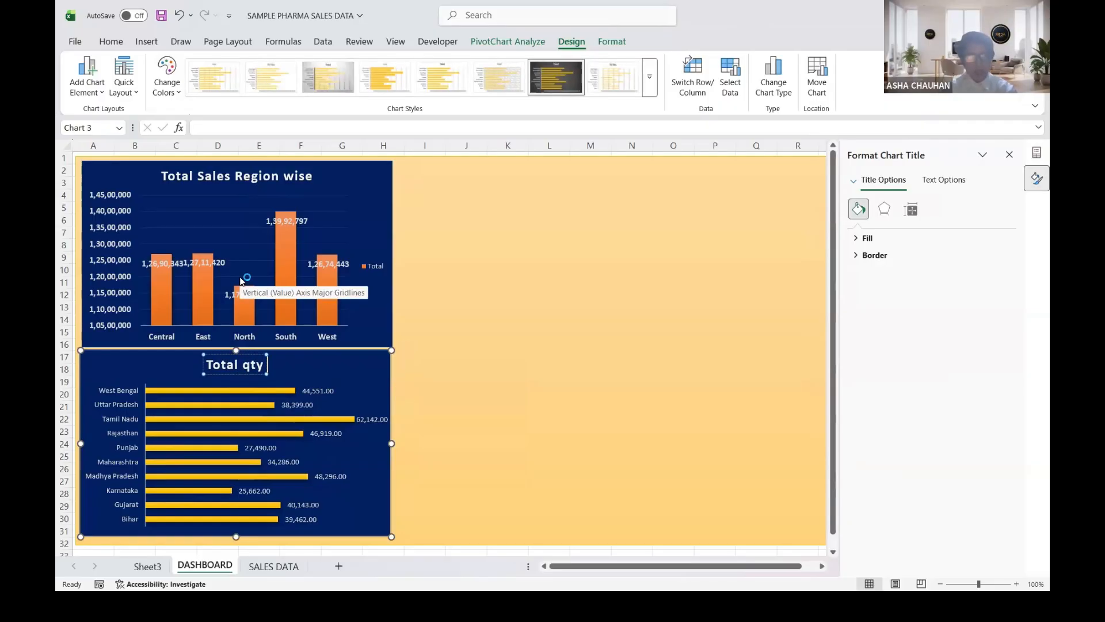
{"action": "type", "text": " state"}
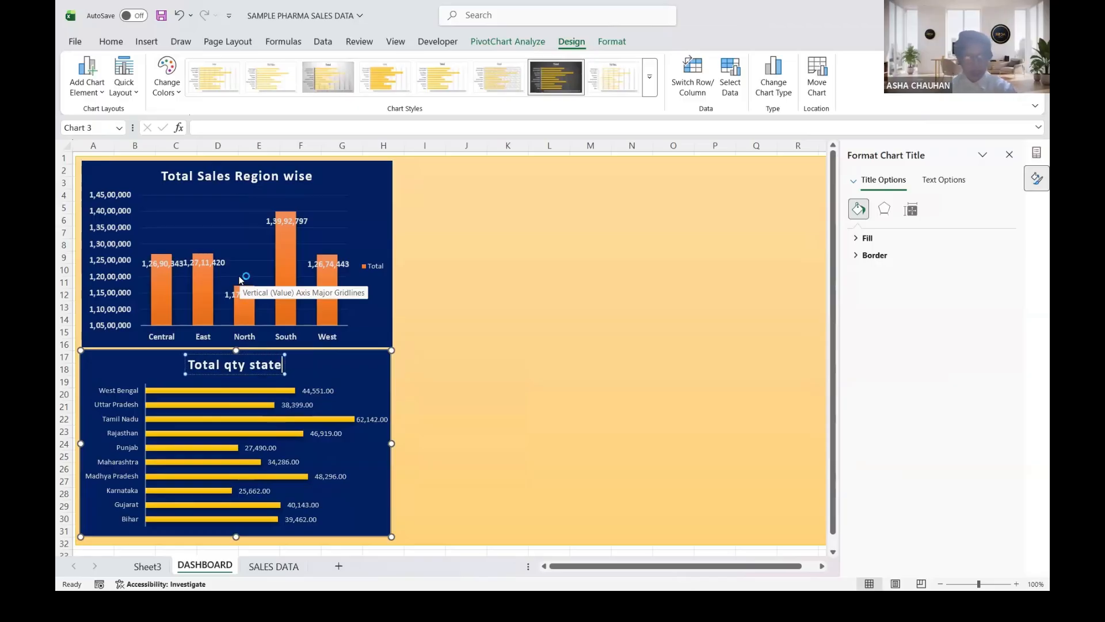
{"action": "type", "text": " wise"}
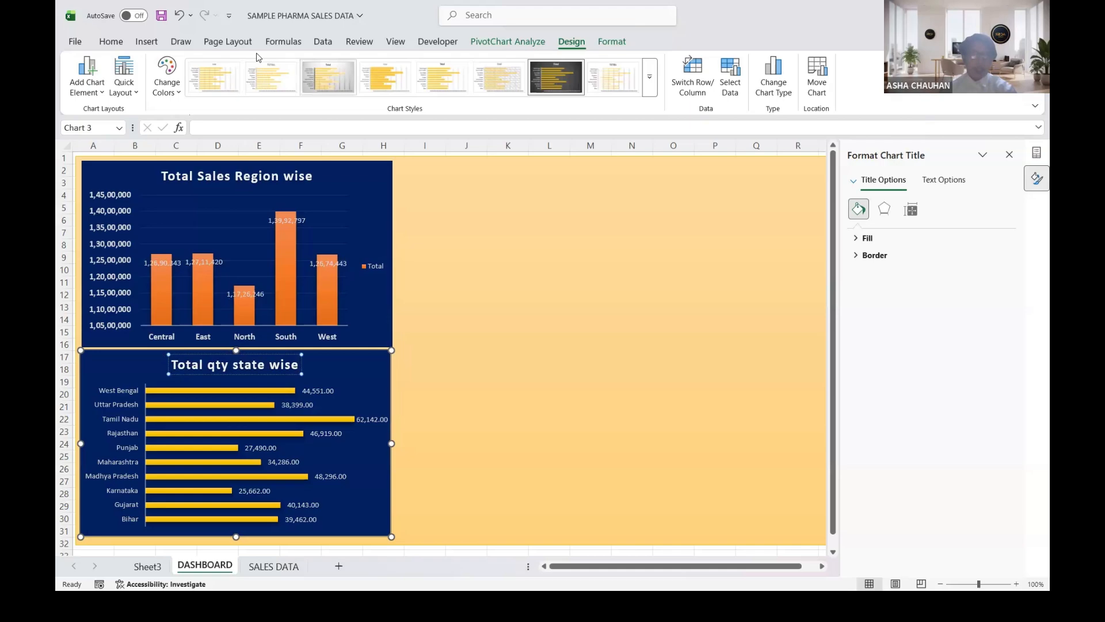
Step: Copy the product quantity pie chart from Sheet3 to the DASHBOARD sheet and place it beside the region sales chart
{"action": "left_click", "coordinate": [147, 566]}
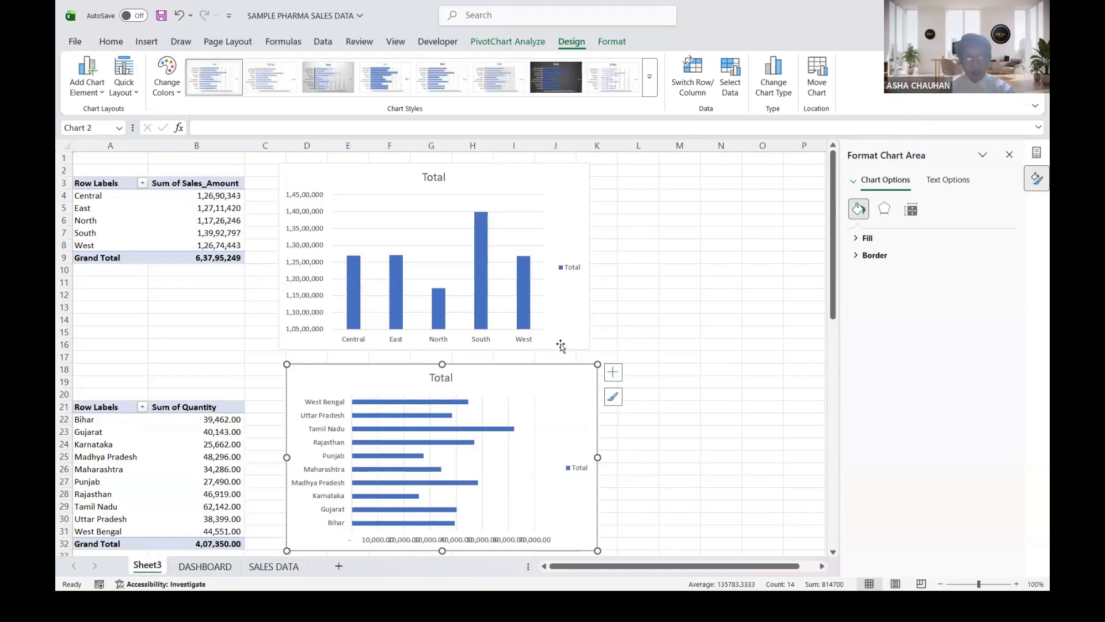
{"action": "scroll", "coordinate": [559, 345], "scroll_direction": "down", "scroll_amount": 5}
{"action": "scroll", "coordinate": [561, 346], "scroll_direction": "down", "scroll_amount": 3}
{"action": "left_click", "coordinate": [561, 345]}
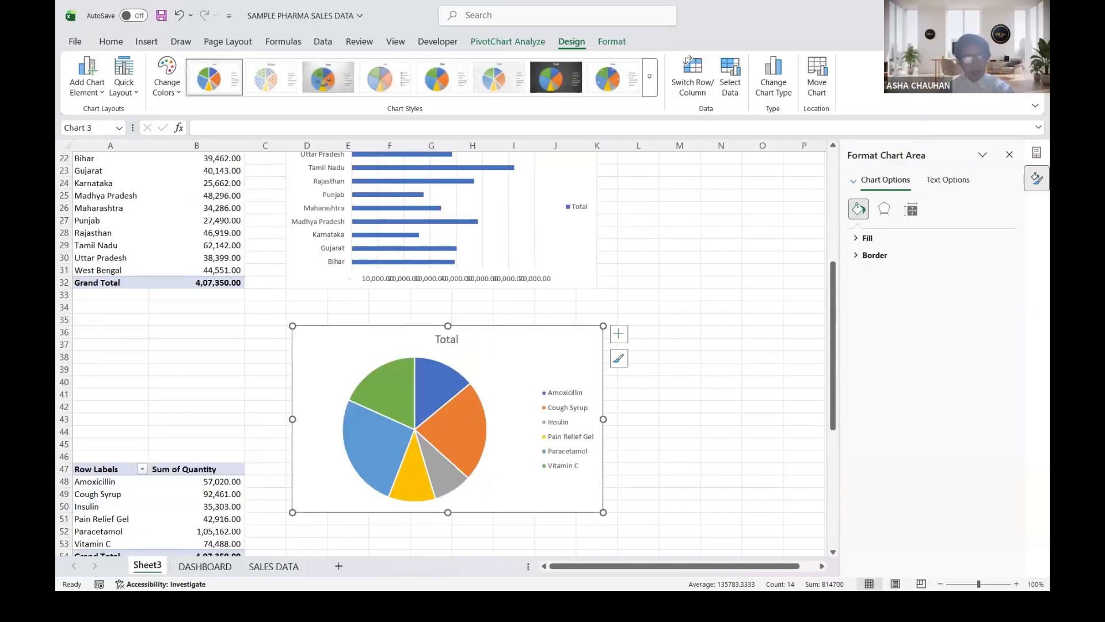
{"action": "key", "text": "ctrl+c"}
{"action": "left_click", "coordinate": [200, 568]}
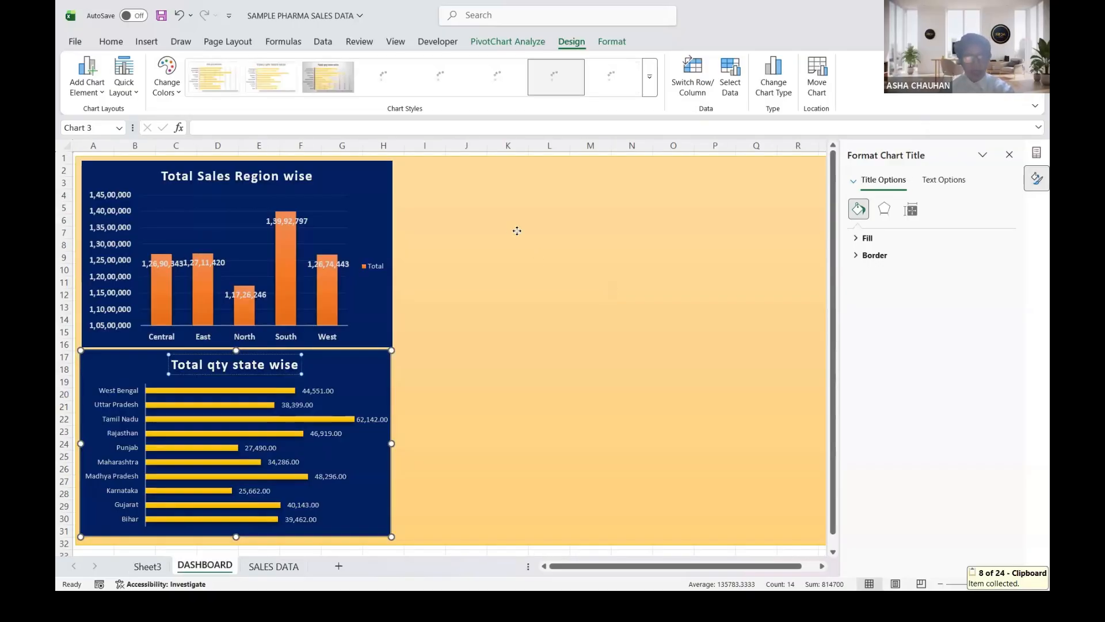
{"action": "left_click", "coordinate": [516, 239]}
{"action": "key", "text": "ctrl+v"}
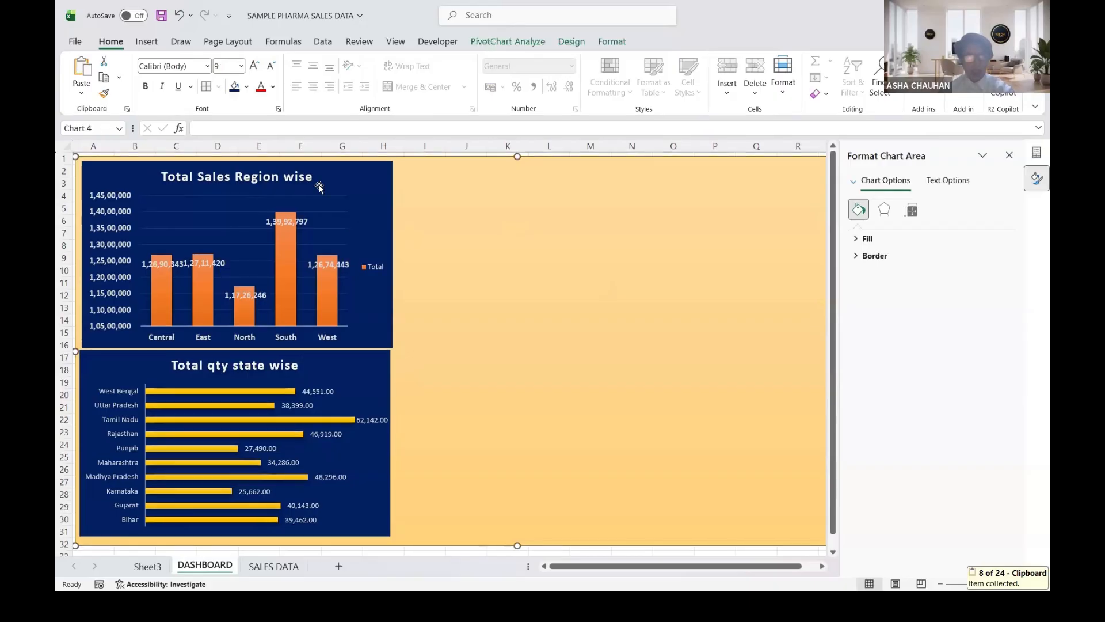
{"action": "left_click_drag", "start_coordinate": [323, 178], "coordinate": [646, 181]}
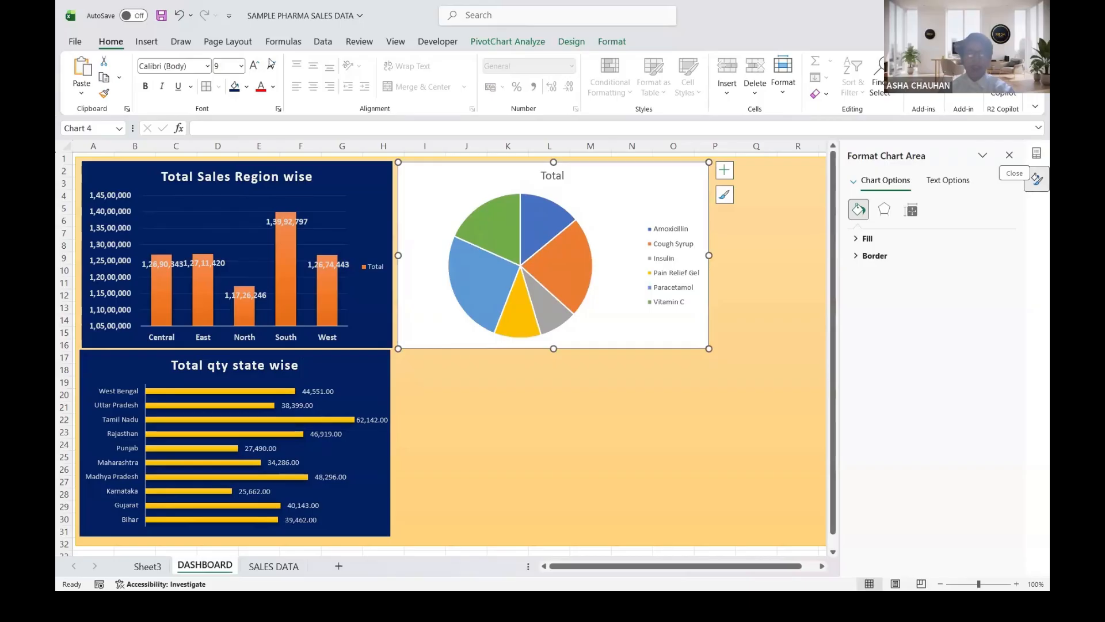
Step: Apply chart style Style 7 to the product pie chart and fill its chart area with the standard dark blue
{"action": "left_click", "coordinate": [578, 46]}
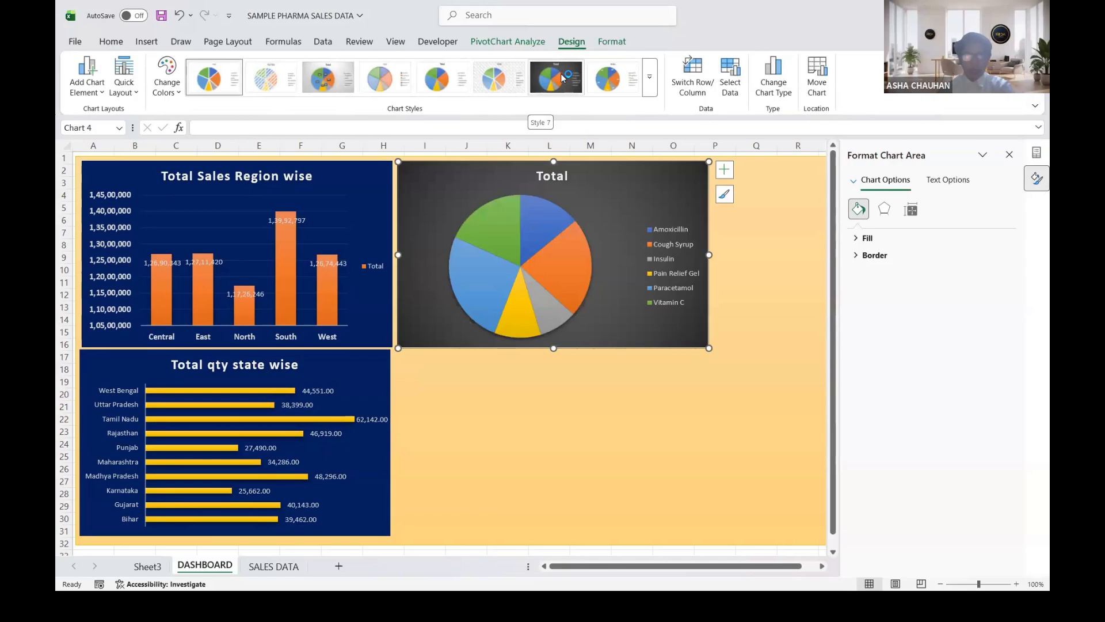
{"action": "left_click", "coordinate": [563, 78]}
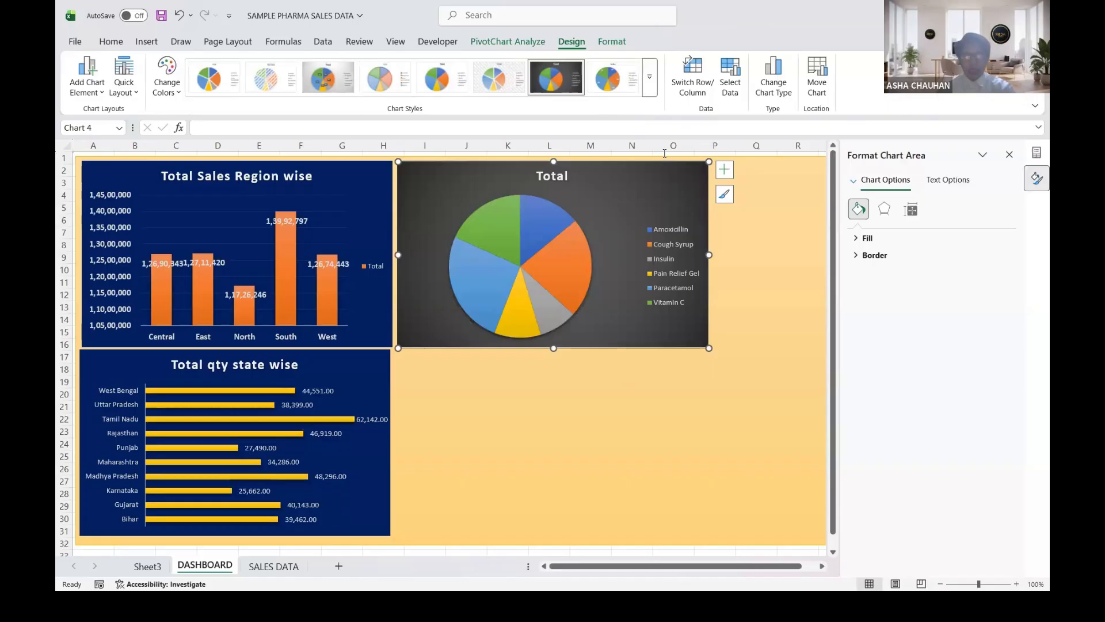
{"action": "right_click", "coordinate": [632, 167]}
{"action": "left_click", "coordinate": [645, 110]}
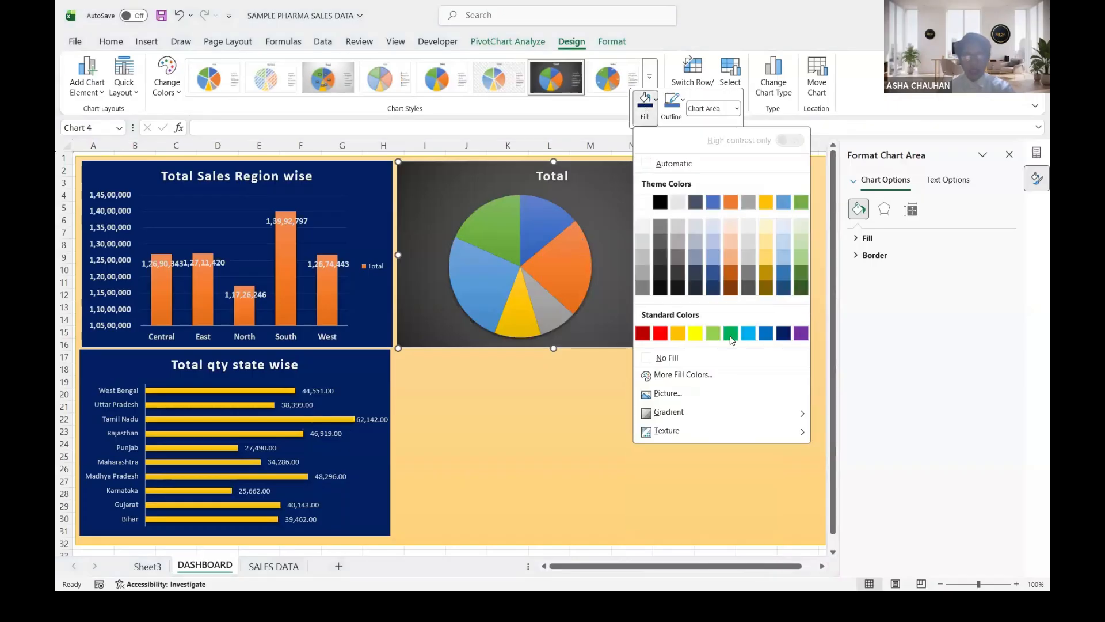
{"action": "left_click", "coordinate": [783, 333]}
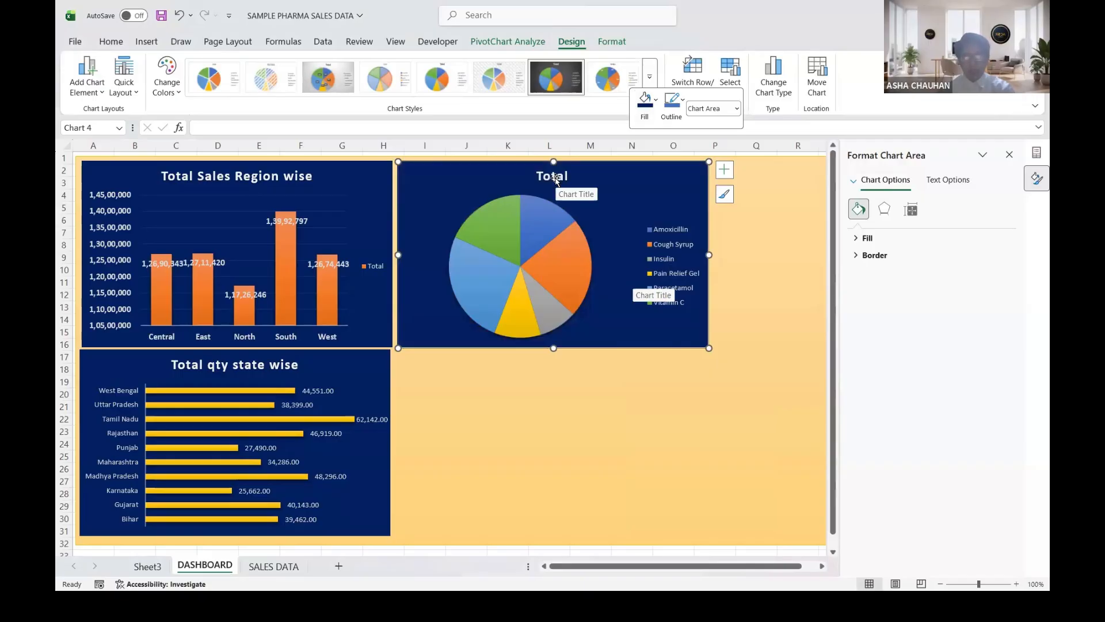
Step: Change the product pie chart's title to "Total Qty by product name"
{"action": "left_click", "coordinate": [554, 177]}
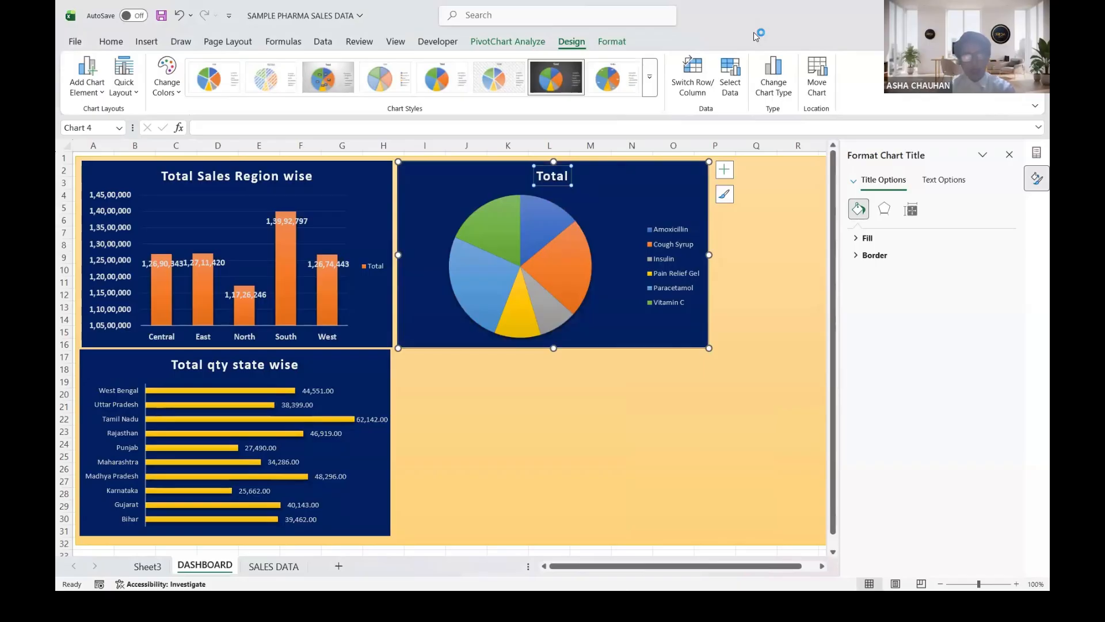
{"action": "type", "text": "pr"}
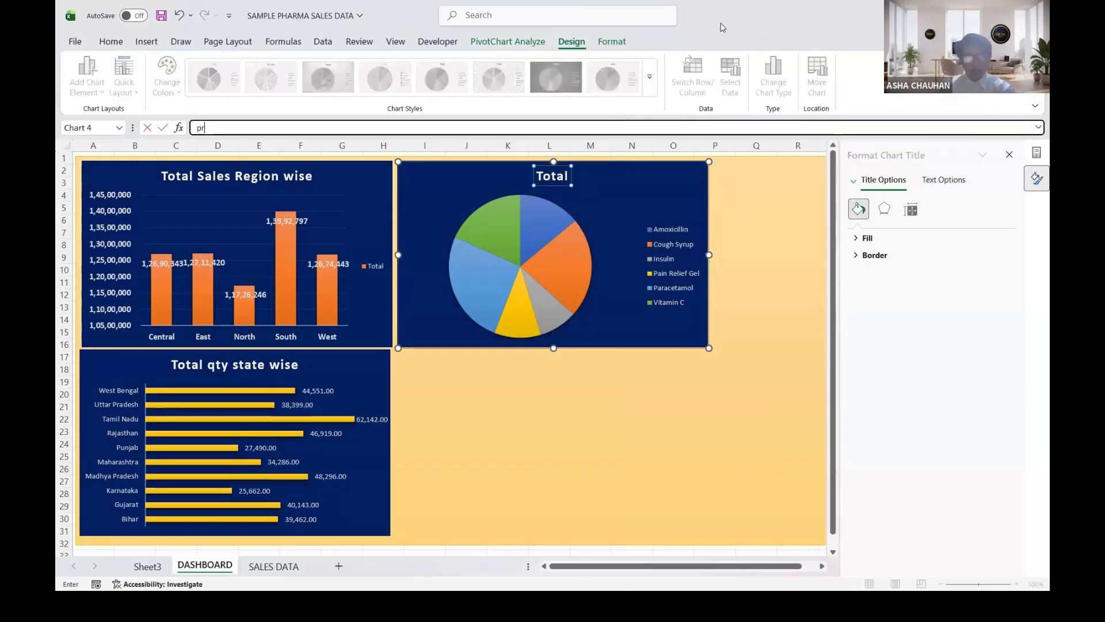
{"action": "key", "text": "Return"}
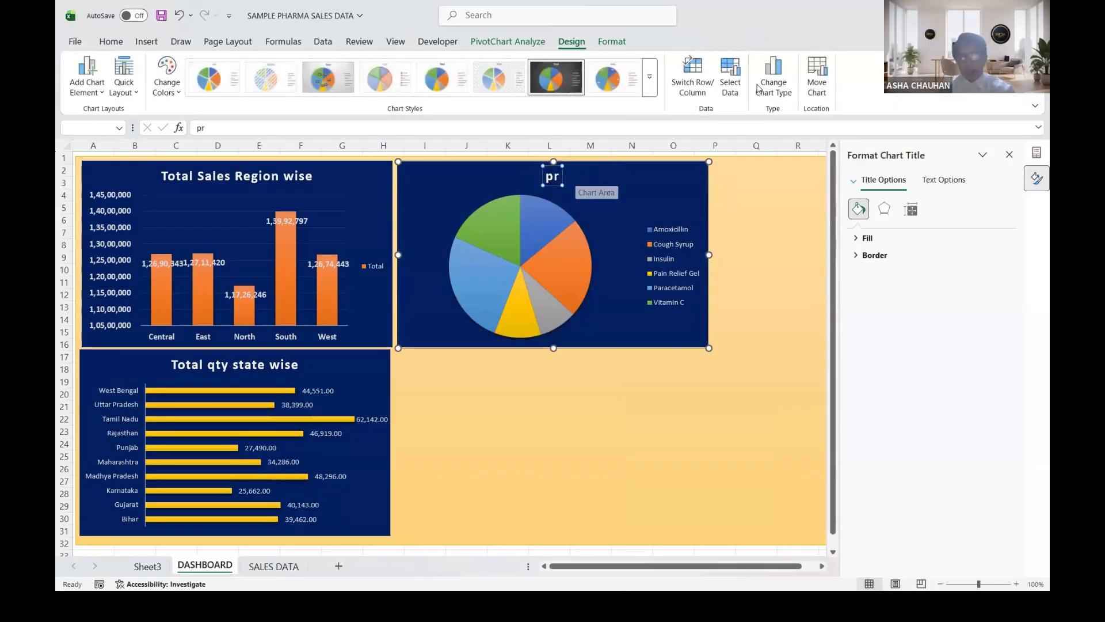
{"action": "key", "text": "BackSpace"}
{"action": "key", "text": "BackSpace"}
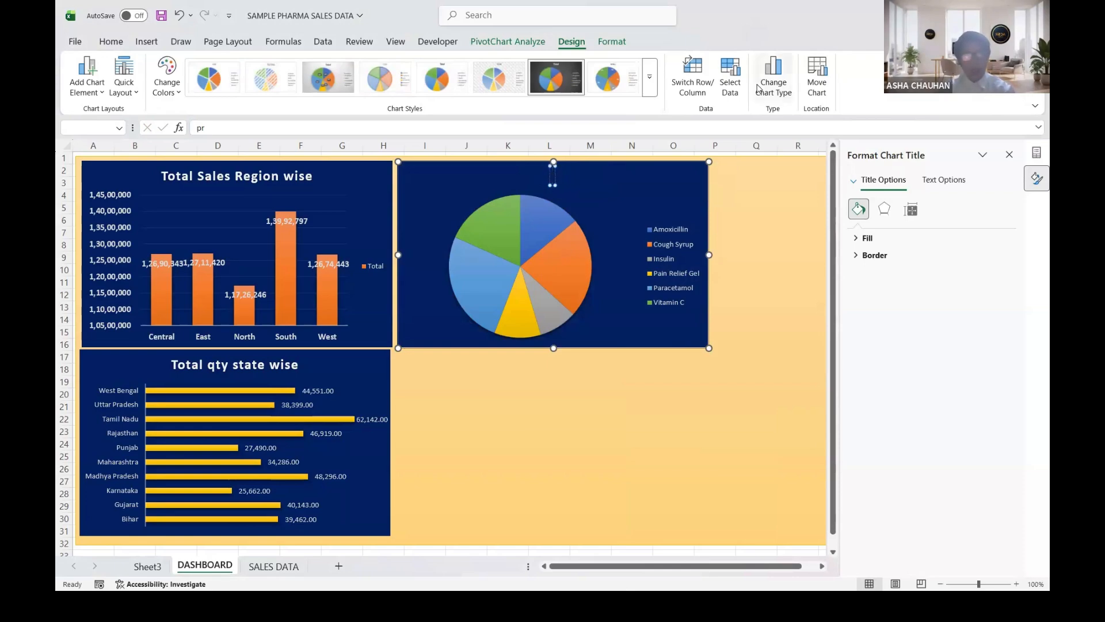
{"action": "type", "text": "T"}
{"action": "type", "text": "otal"}
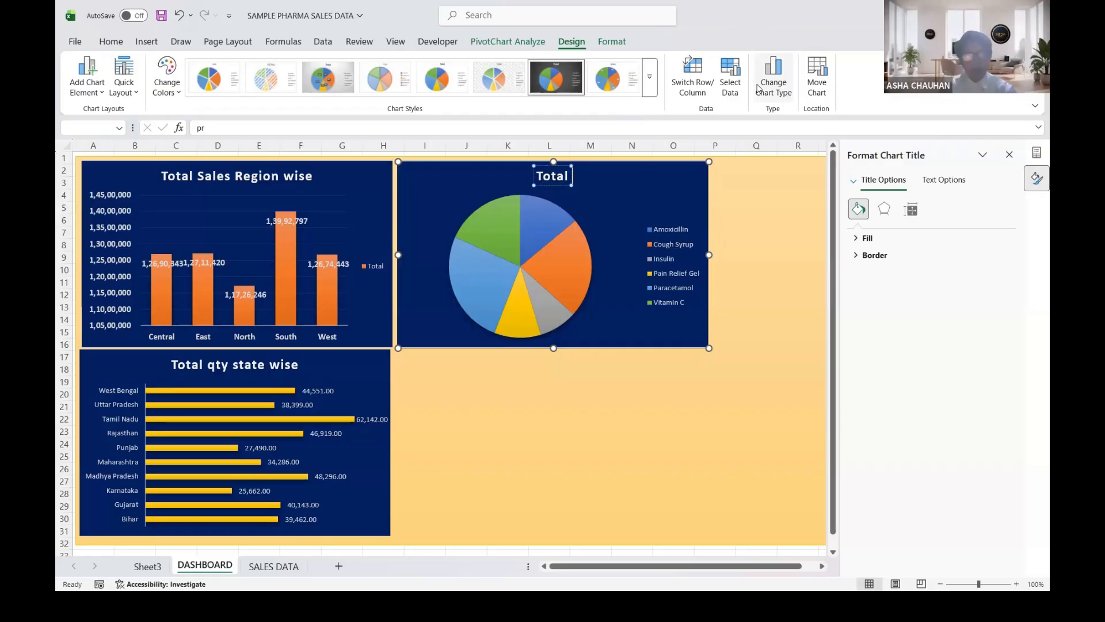
{"action": "type", "text": " Qty"}
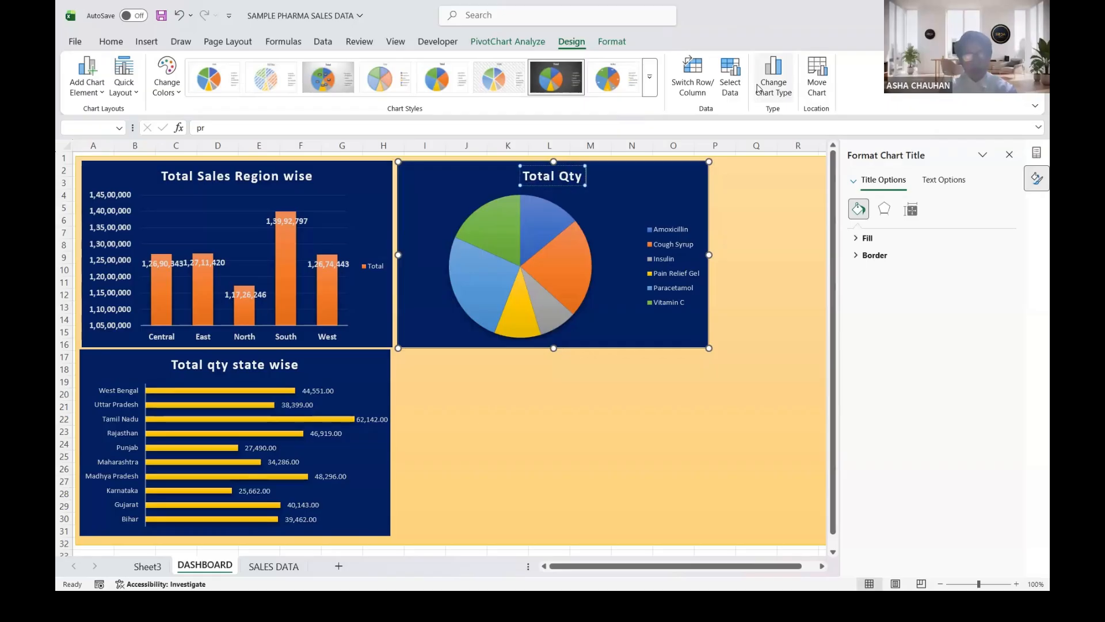
{"action": "type", "text": " by product name"}
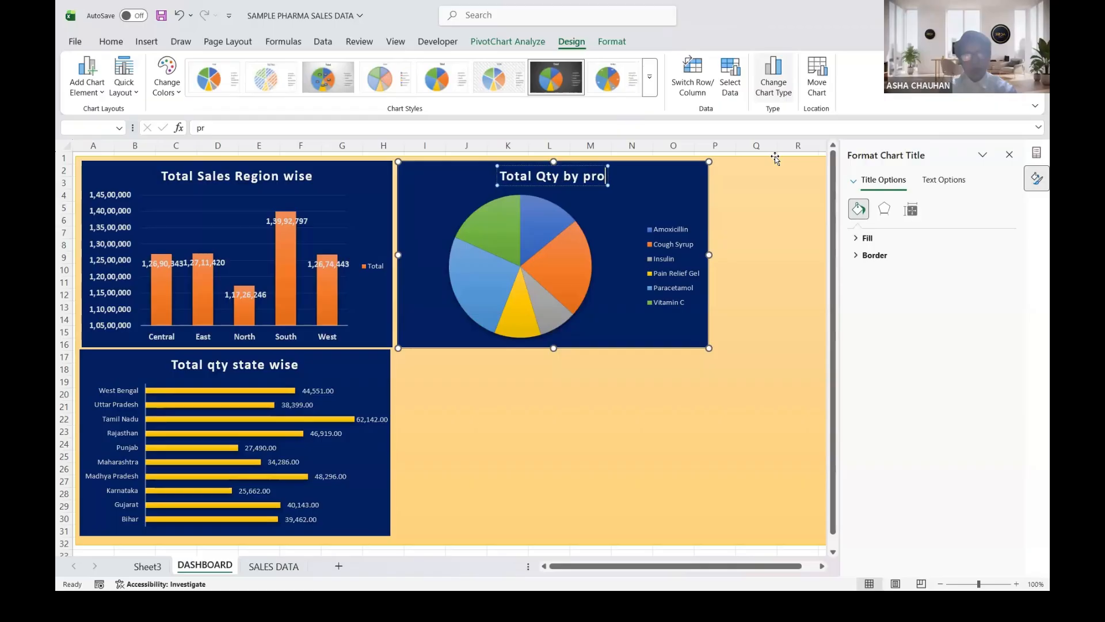
Step: Copy the distributor quantity column chart from Sheet3 to the DASHBOARD sheet and place it below the product pie chart
{"action": "left_click", "coordinate": [148, 566]}
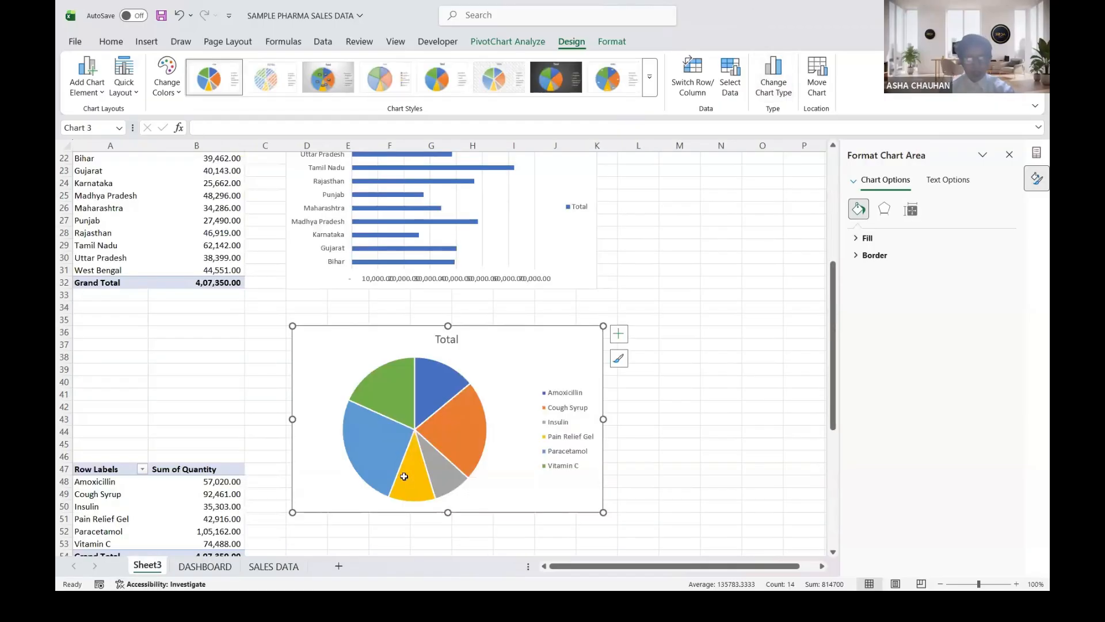
{"action": "scroll", "coordinate": [404, 477], "scroll_direction": "down", "scroll_amount": 7}
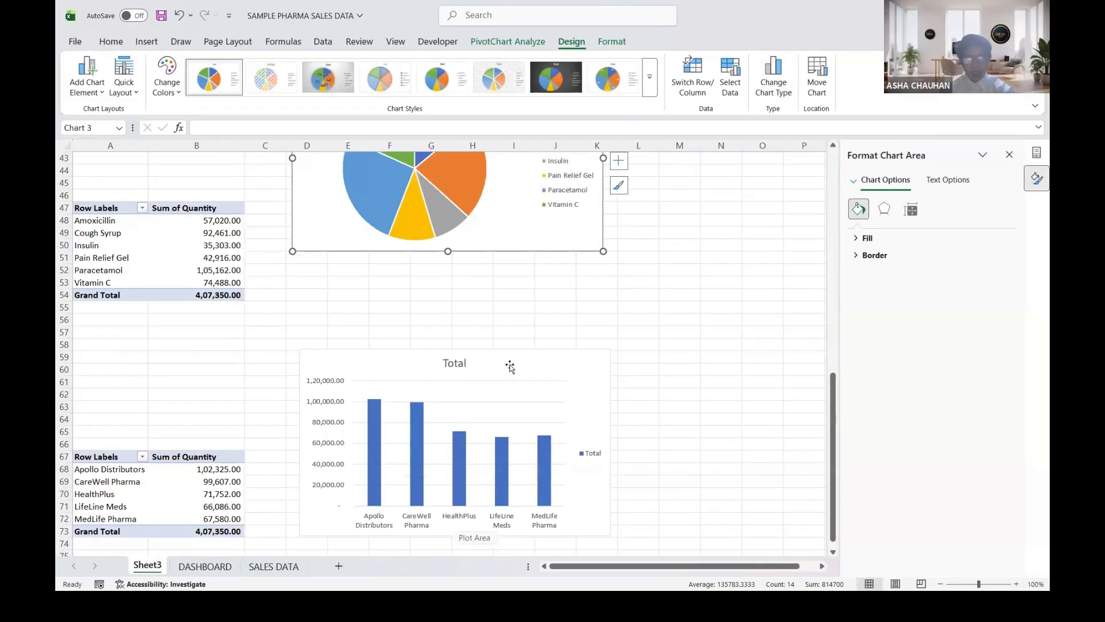
{"action": "left_click", "coordinate": [510, 366]}
{"action": "key", "text": "ctrl+c"}
{"action": "key", "text": "ctrl+Page_Down"}
{"action": "left_click", "coordinate": [554, 422]}
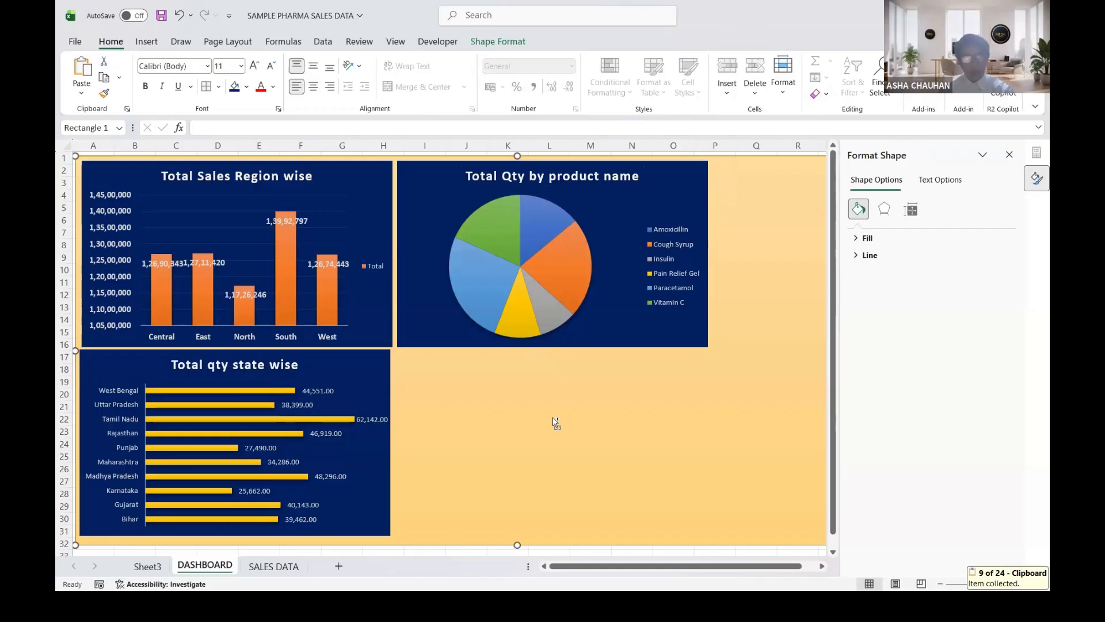
{"action": "key", "text": "ctrl+v"}
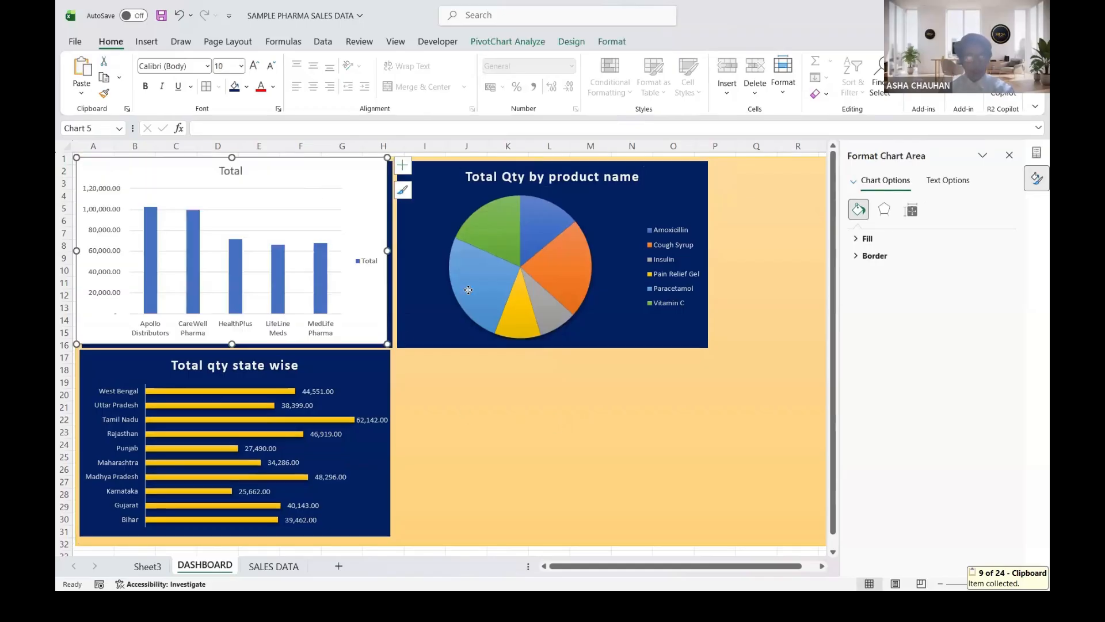
{"action": "left_click_drag", "start_coordinate": [590, 361], "coordinate": [633, 368]}
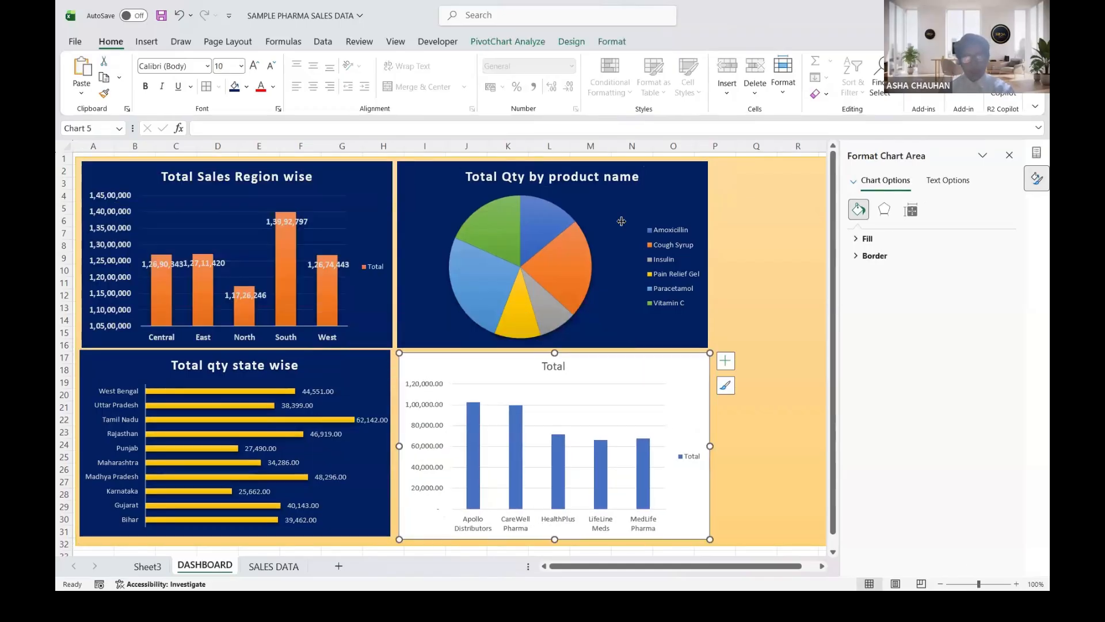
Step: Give the distributor chart the dark gradient-background style and fill its chart area with the standard dark blue
{"action": "left_click", "coordinate": [570, 43]}
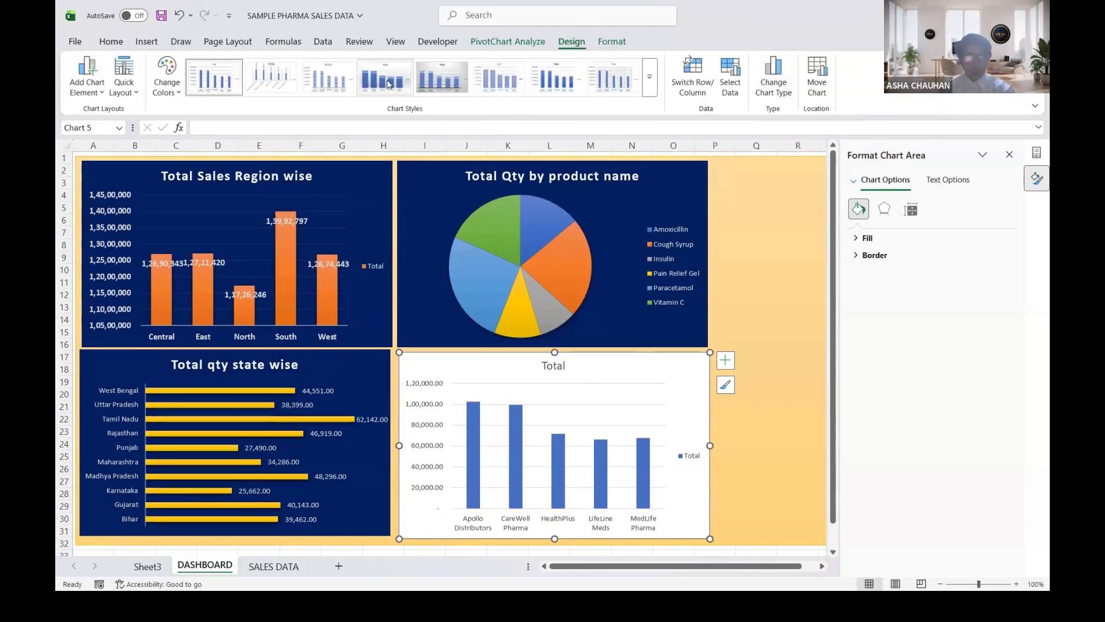
{"action": "left_click", "coordinate": [650, 77]}
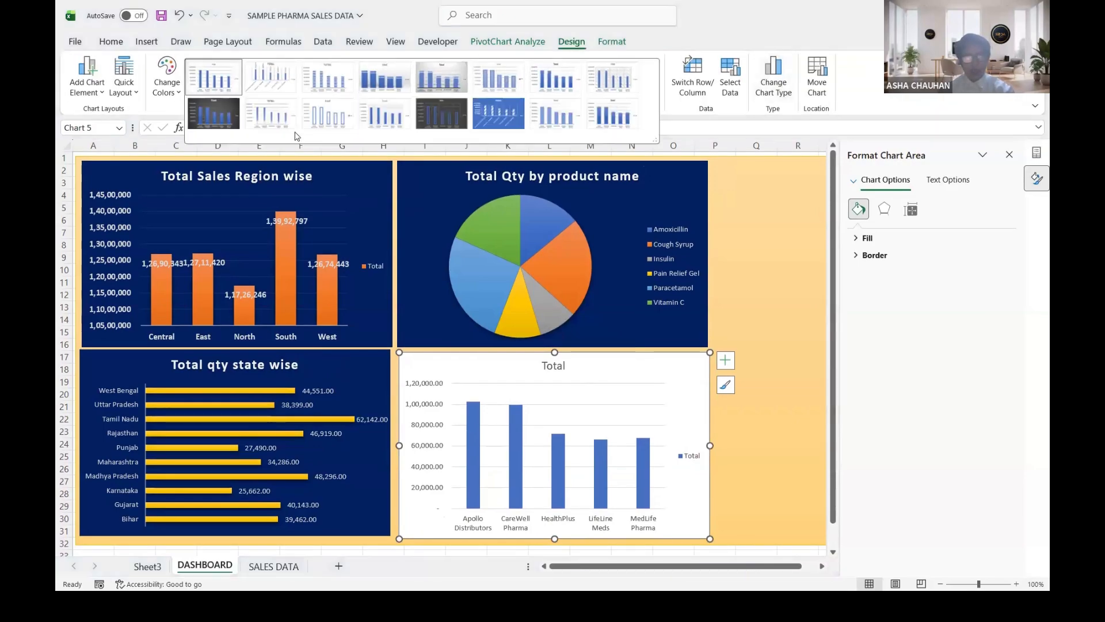
{"action": "left_click", "coordinate": [213, 123]}
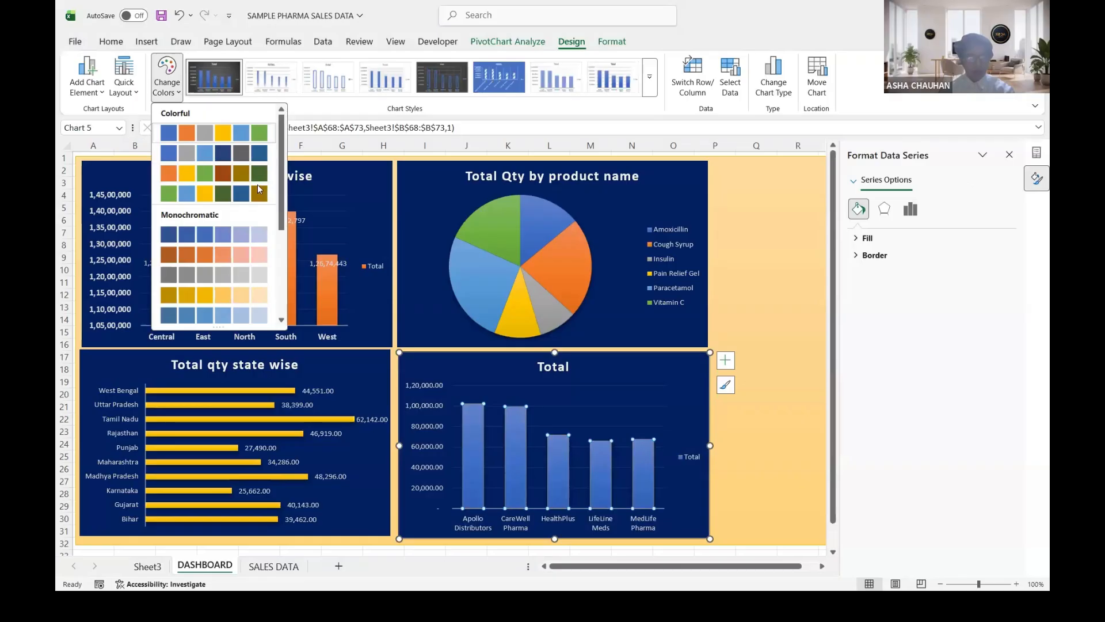
Step: Recolour the distributor chart's columns with the gold monochromatic palette and apply quick layout Layout 2
{"action": "left_click", "coordinate": [223, 297]}
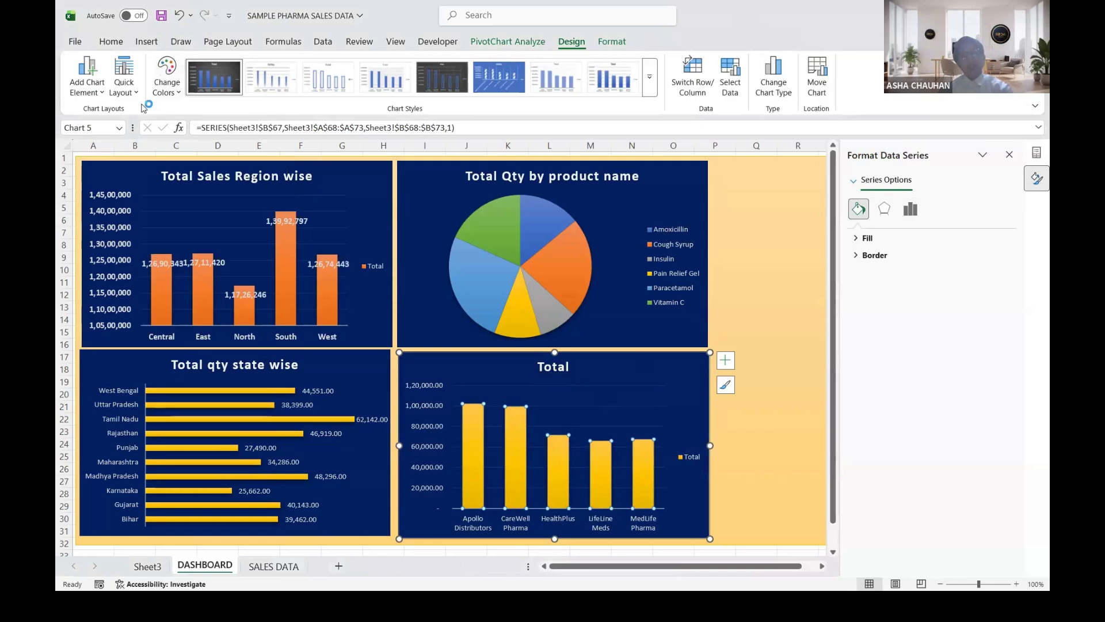
{"action": "left_click", "coordinate": [124, 78]}
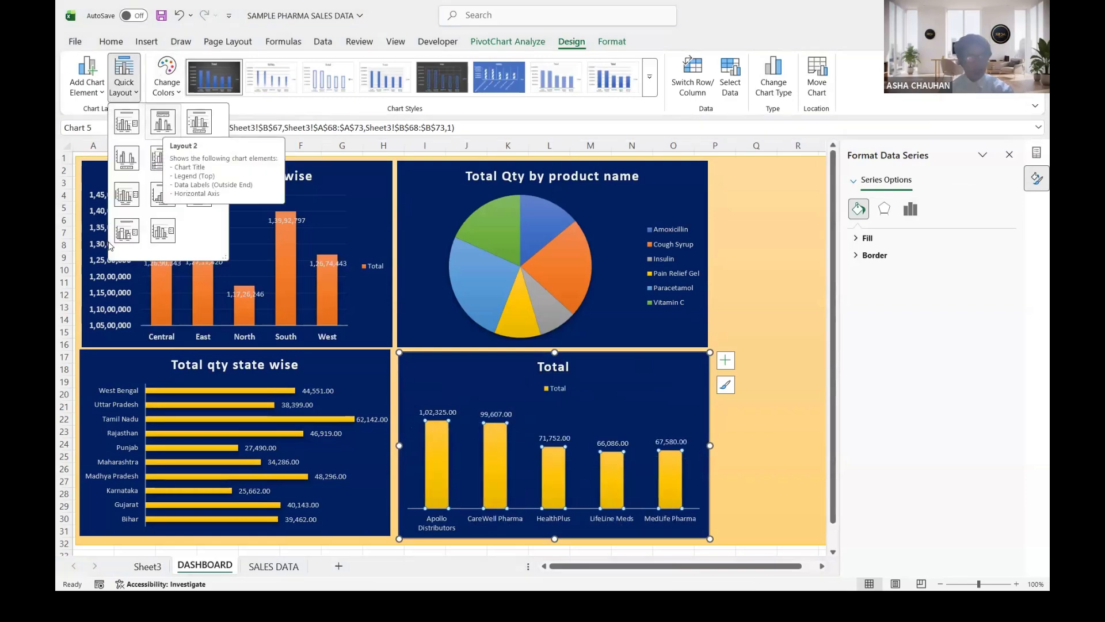
{"action": "left_click", "coordinate": [163, 122]}
Step: Copy the region chart's value-axis text format to the product pie legend, the distributor chart's data and category labels, and the state chart's category labels
{"action": "left_click", "coordinate": [110, 245]}
{"action": "left_click", "coordinate": [111, 42]}
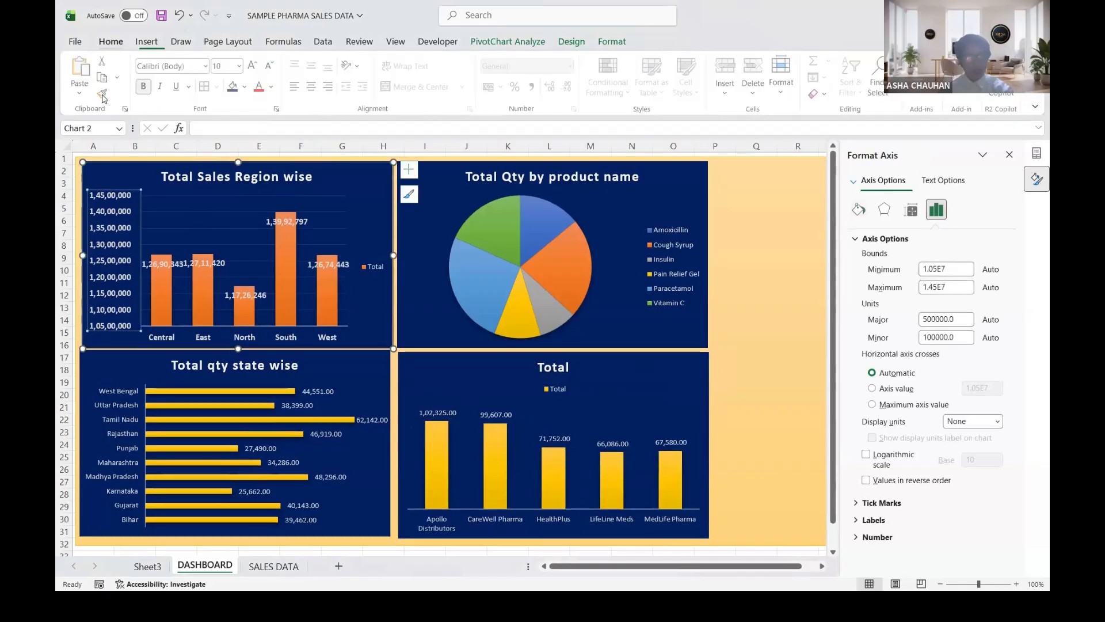
{"action": "left_click", "coordinate": [104, 93]}
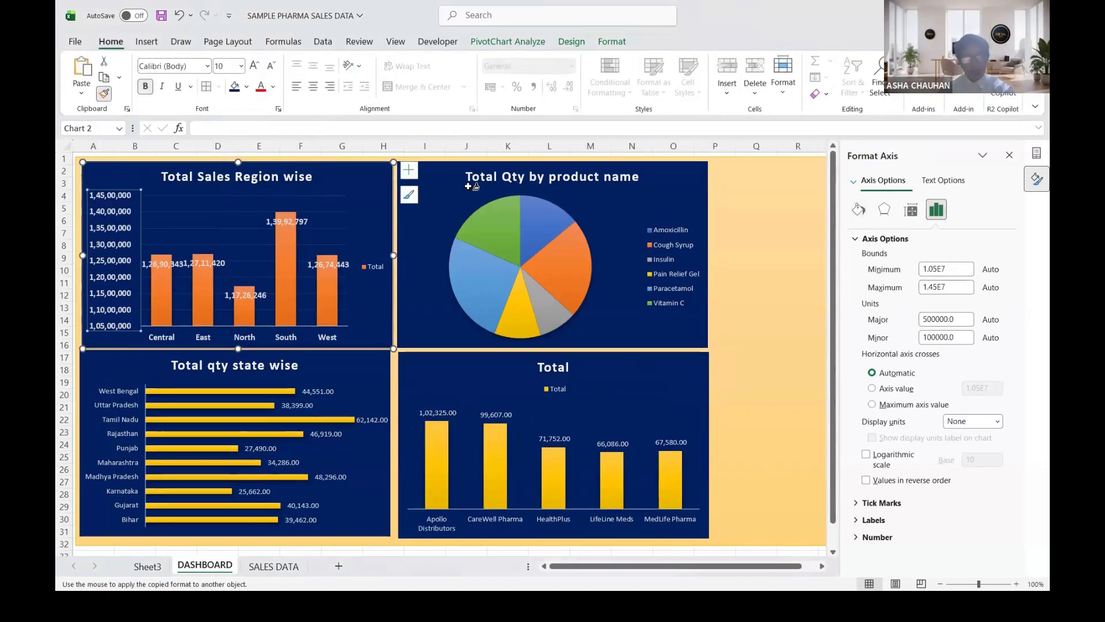
{"action": "left_click", "coordinate": [647, 304]}
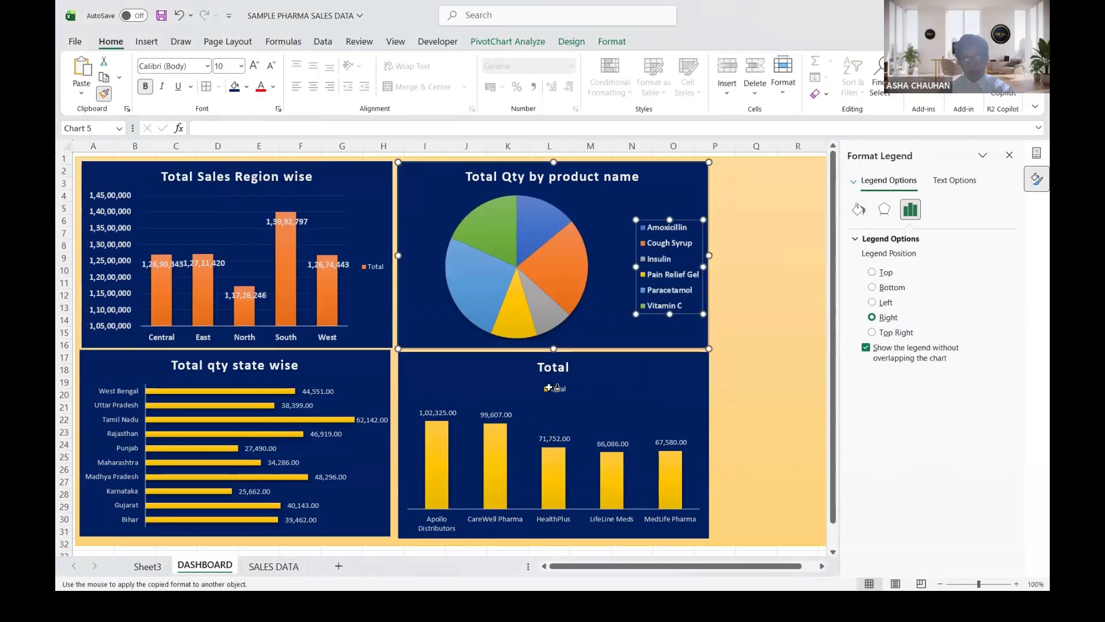
{"action": "left_click", "coordinate": [554, 438]}
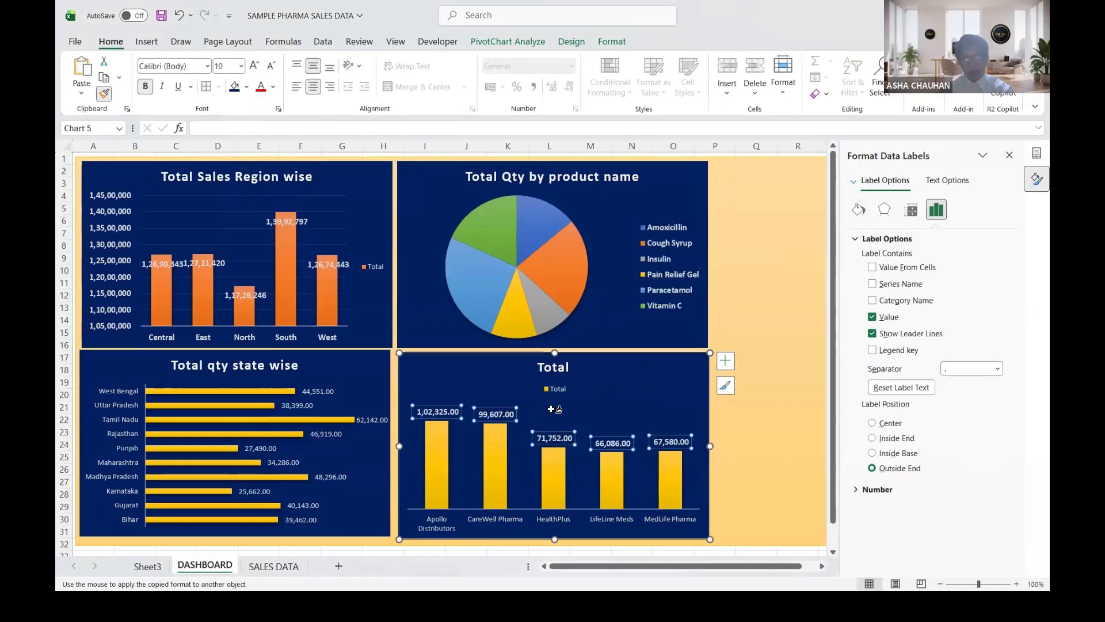
{"action": "left_click", "coordinate": [493, 518]}
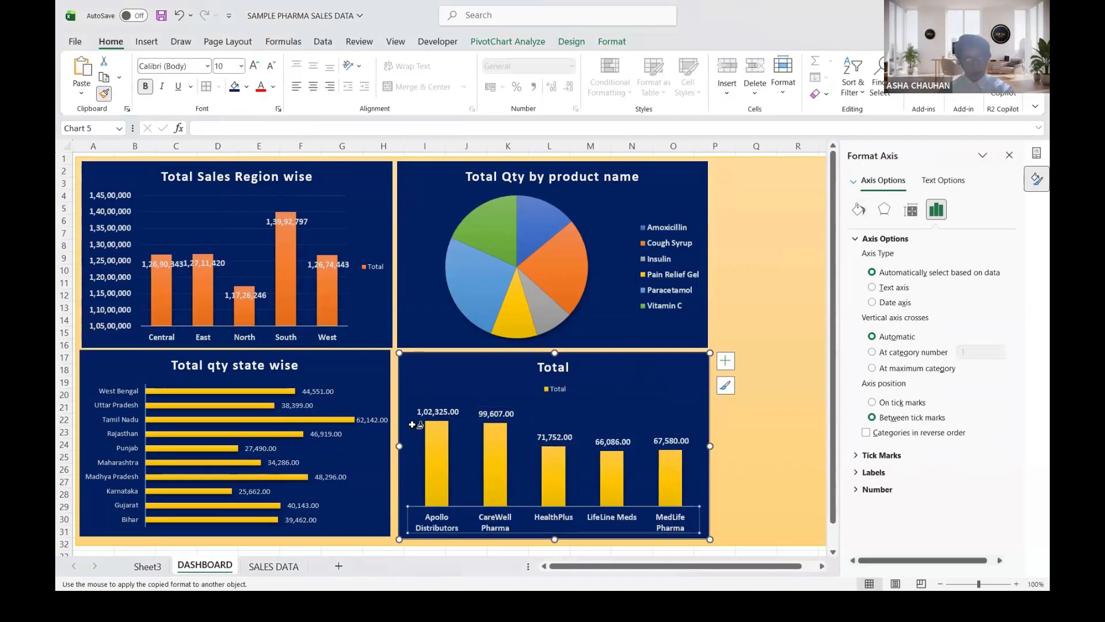
{"action": "left_click", "coordinate": [127, 413]}
Step: Remove the distributor chart's legend and change its title to "Total qty by distributers" in the copied axis text format
{"action": "left_click", "coordinate": [568, 365]}
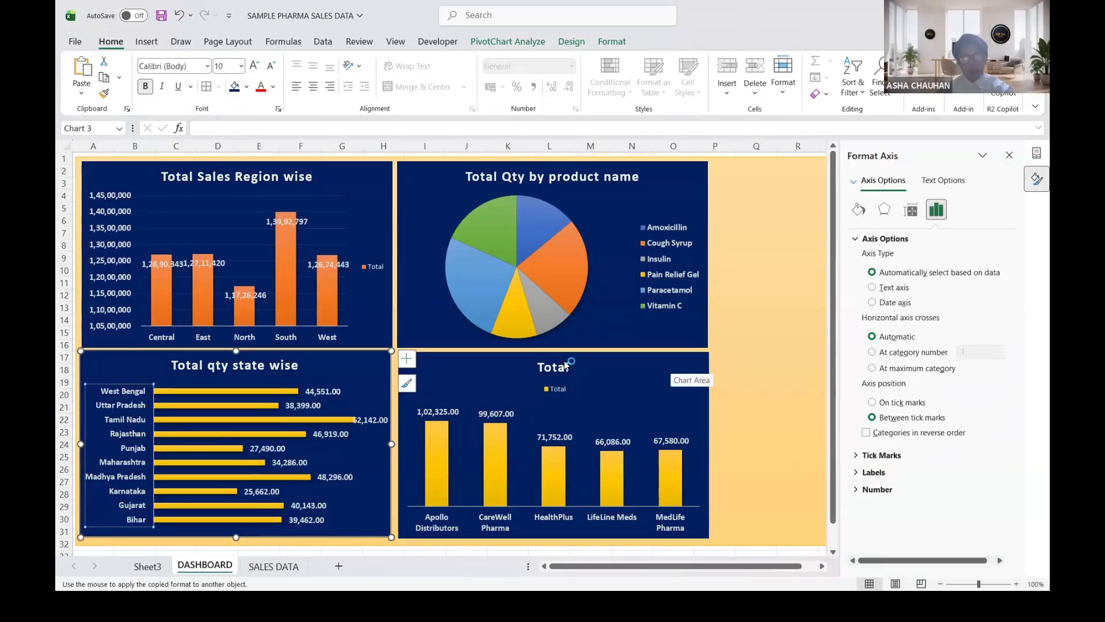
{"action": "left_click", "coordinate": [568, 396]}
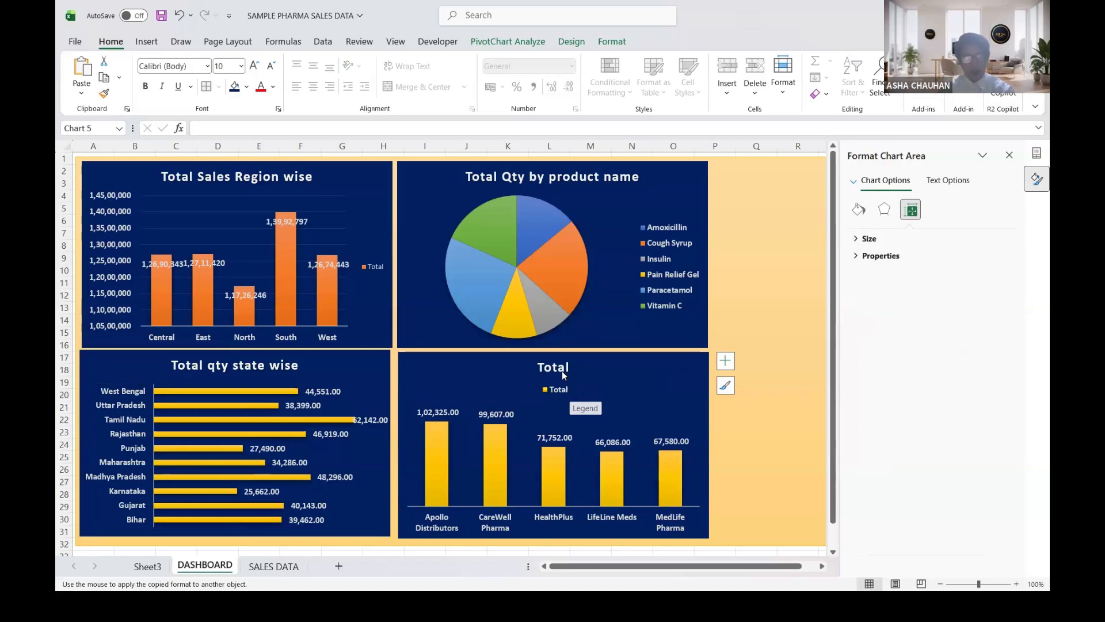
{"action": "left_click", "coordinate": [562, 371]}
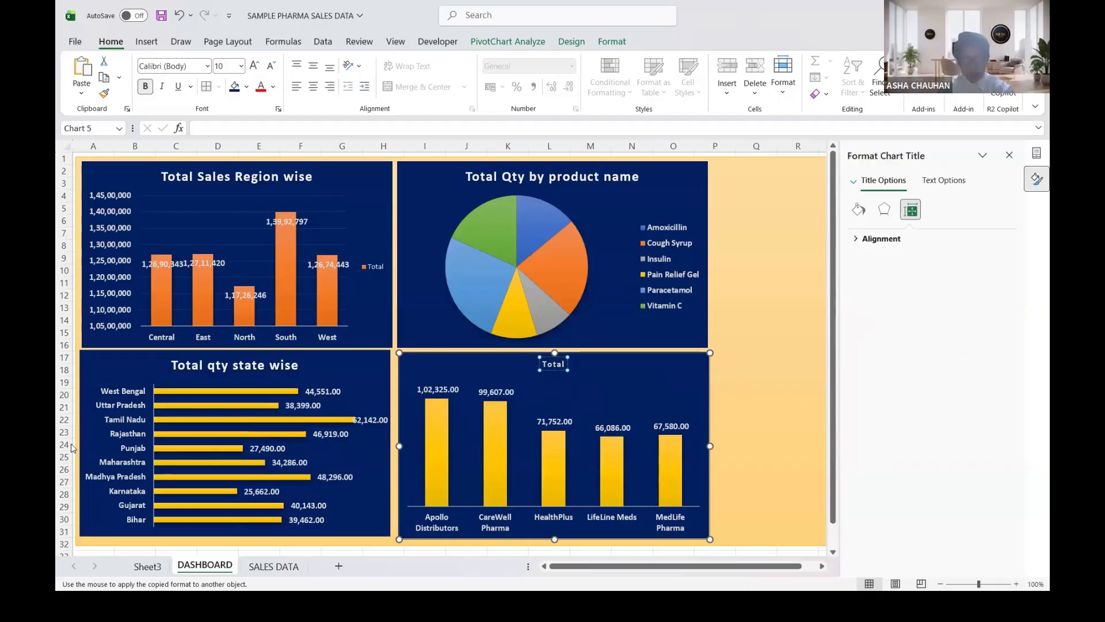
{"action": "type", "text": "qt"}
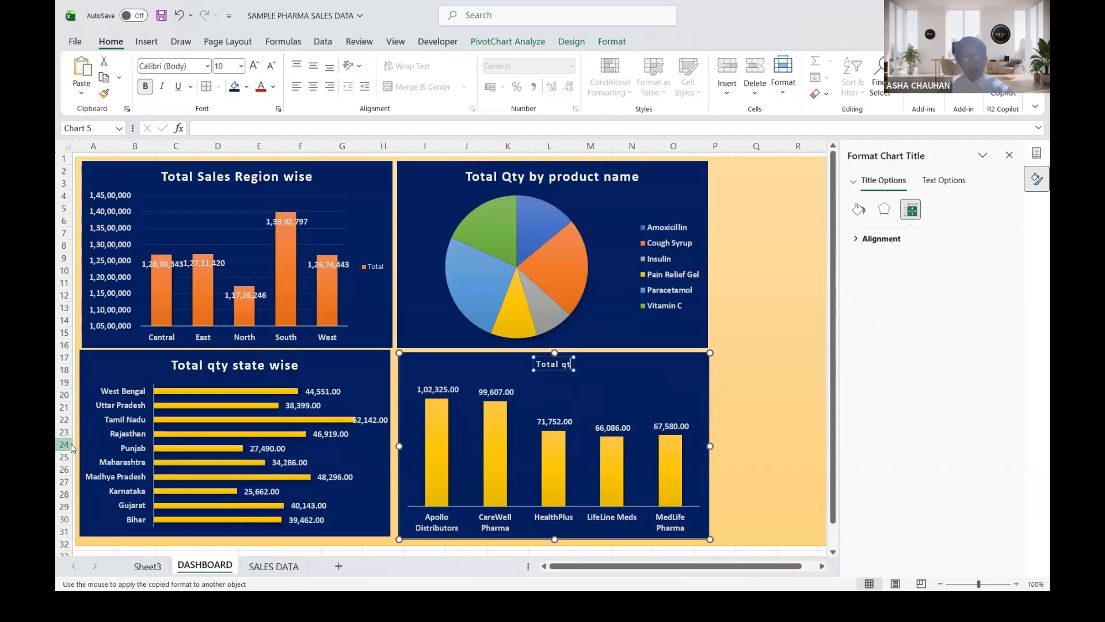
{"action": "type", "text": "y by distributers"}
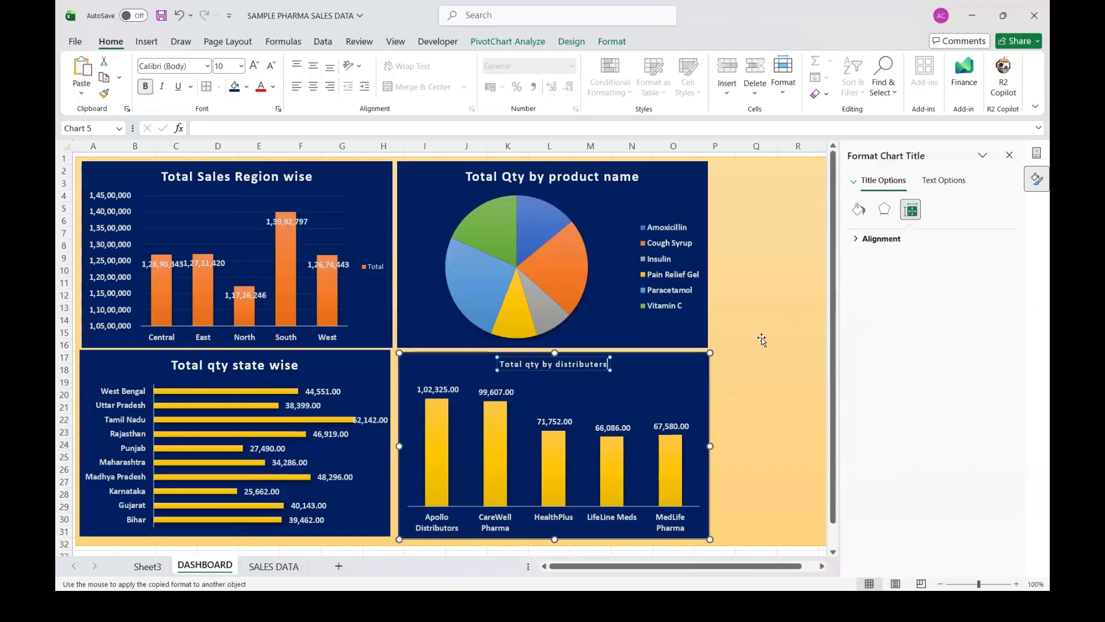
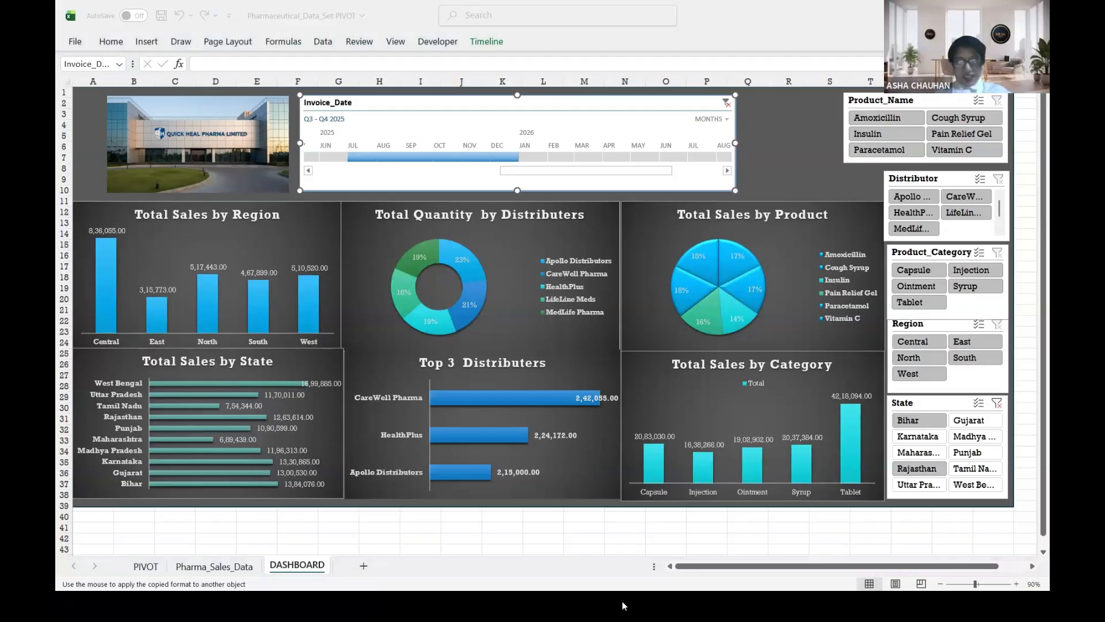
Step: Filter the Pharmaceutical_Data_Set PIVOT dashboard's Invoice_Date timeline to Dec 2025 - Apr 2026 and clear the timeline filter
{"action": "left_click", "coordinate": [496, 123]}
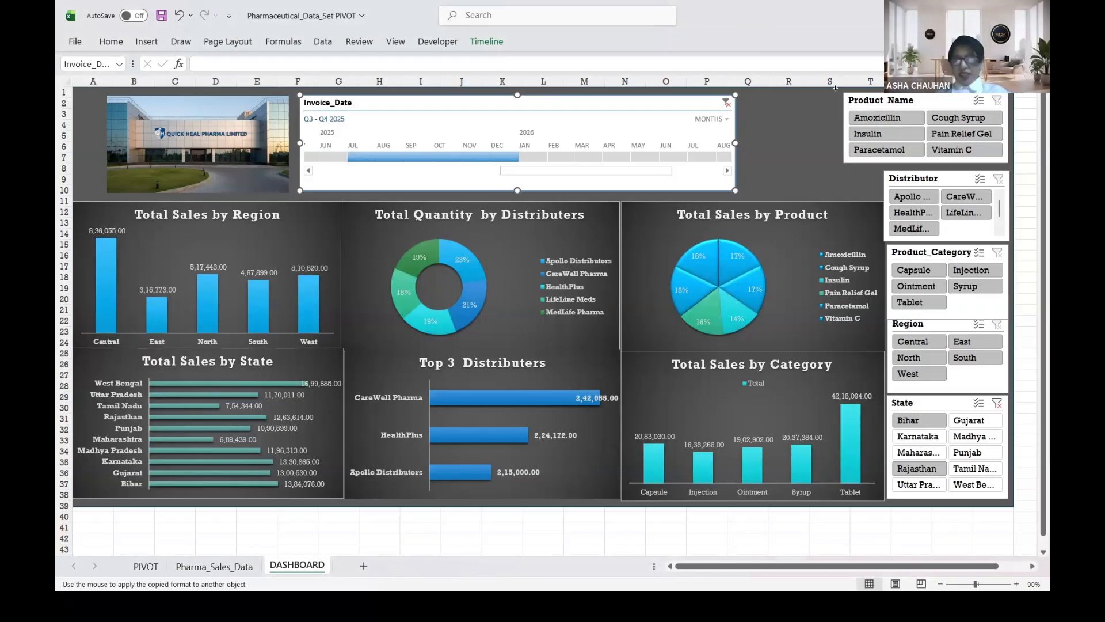
{"action": "left_click_drag", "start_coordinate": [499, 157], "coordinate": [619, 157]}
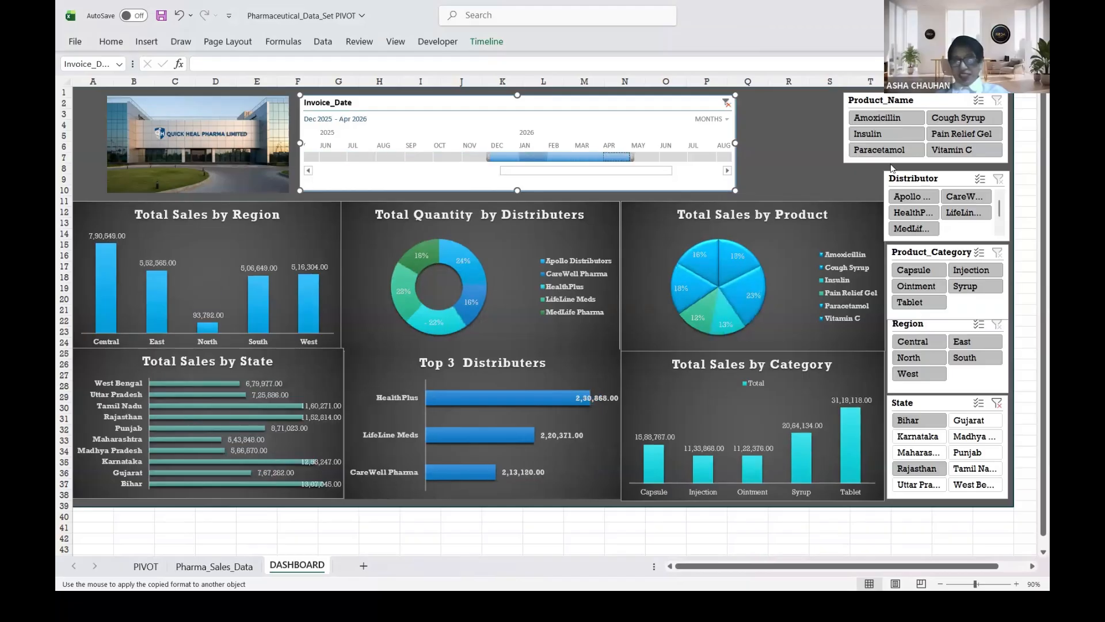
{"action": "left_click", "coordinate": [726, 102]}
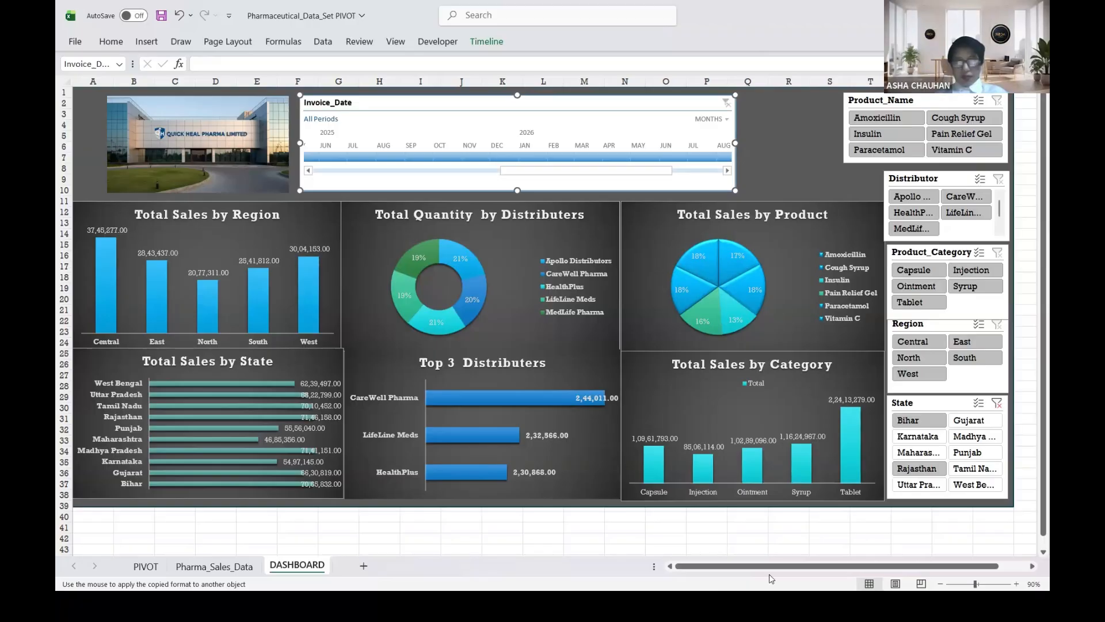
Step: Switch to the Fast.com internet speed test in Google Chrome
{"action": "key", "text": "alt+Tab"}
{"action": "key", "text": "alt+Tab"}
{"action": "key", "text": "alt+Tab"}
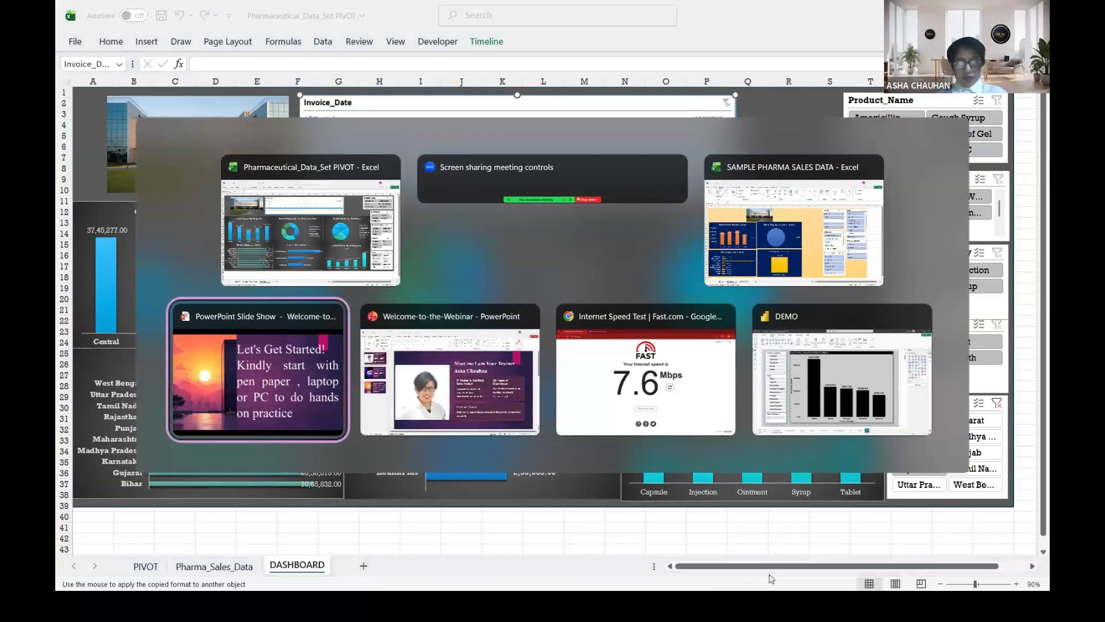
{"action": "key", "text": "alt+Tab"}
{"action": "key", "text": "alt+Tab"}
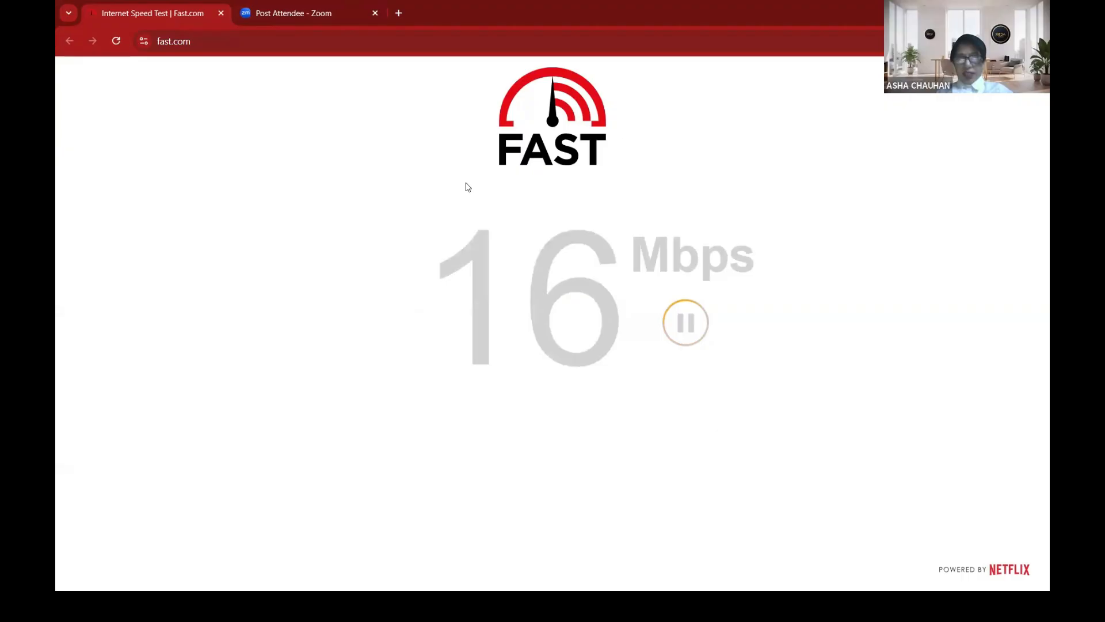
Step: Switch to the Excel pharma dashboard and filter the Invoice_Date timeline to January through April 2026
{"action": "key", "text": "alt+Tab"}
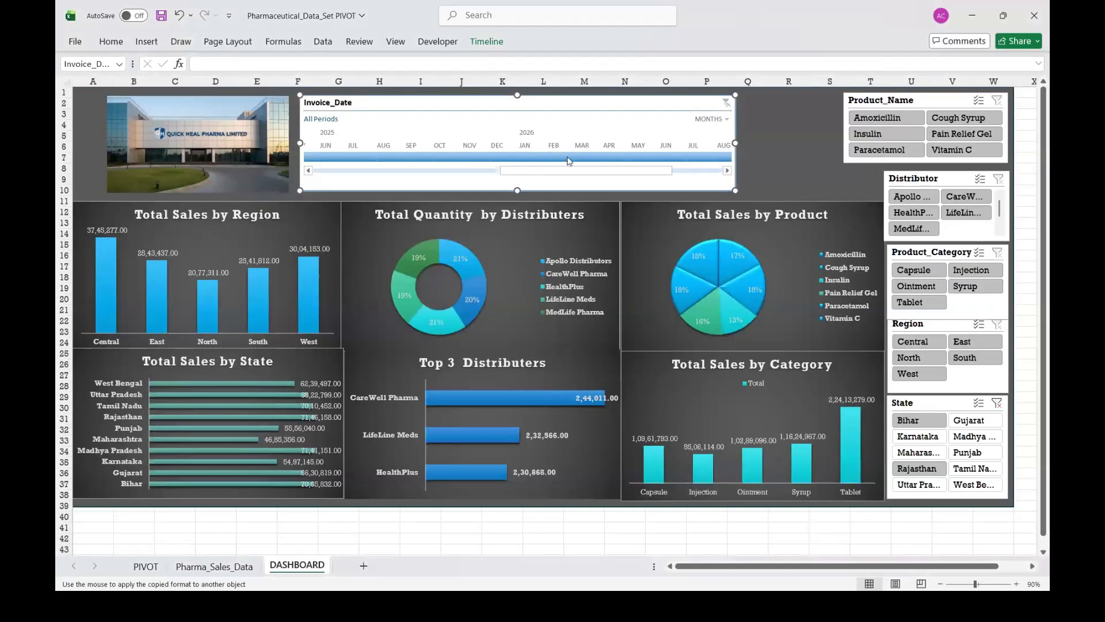
{"action": "left_click", "coordinate": [533, 157]}
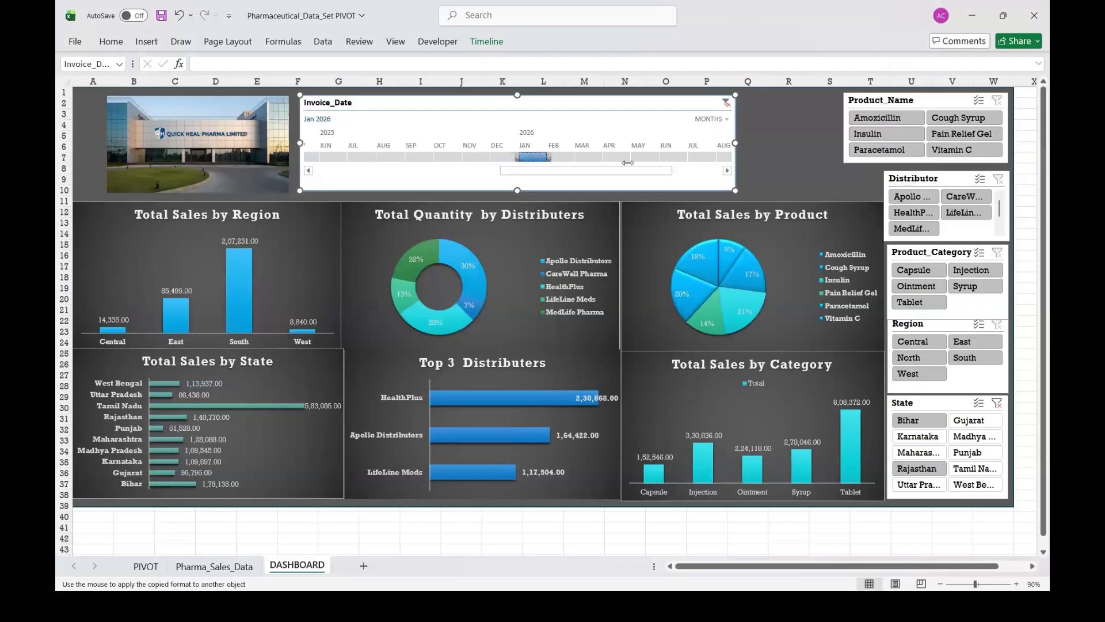
{"action": "left_click_drag", "start_coordinate": [551, 157], "coordinate": [628, 163]}
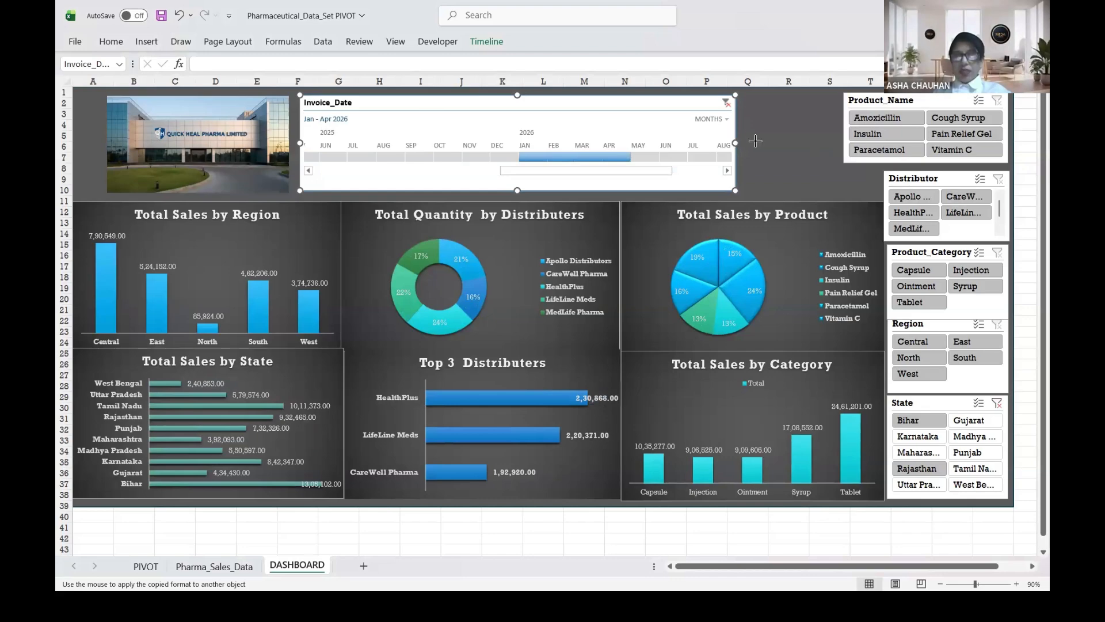
Step: Widen the Invoice_Date timeline slightly and nudge it up within the dashboard's header area
{"action": "left_click", "coordinate": [515, 101]}
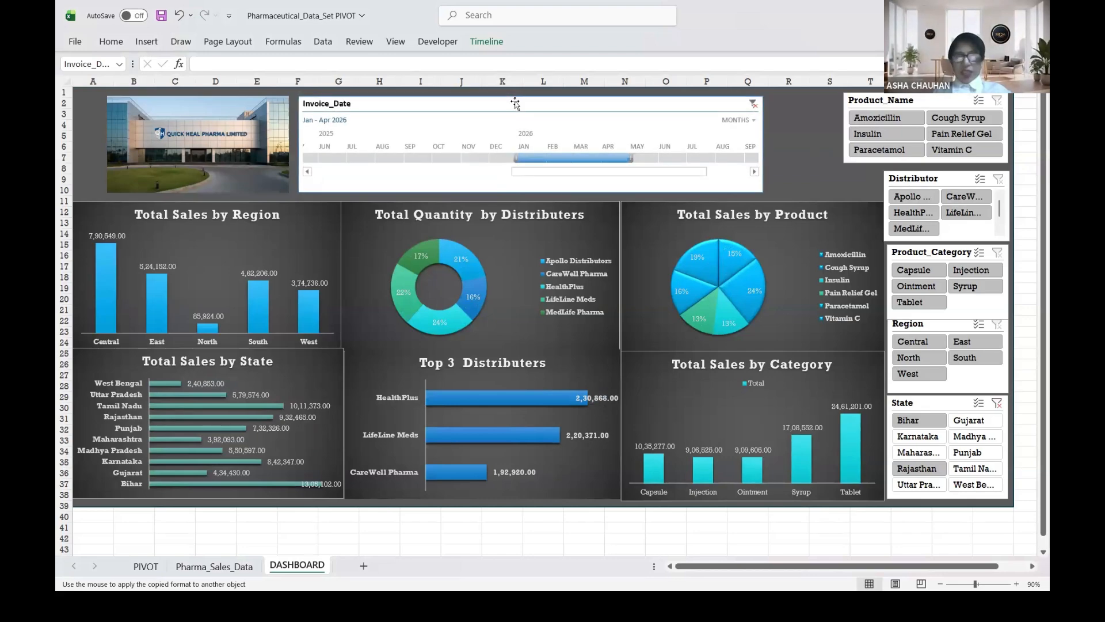
{"action": "left_click_drag", "start_coordinate": [515, 102], "coordinate": [515, 100]}
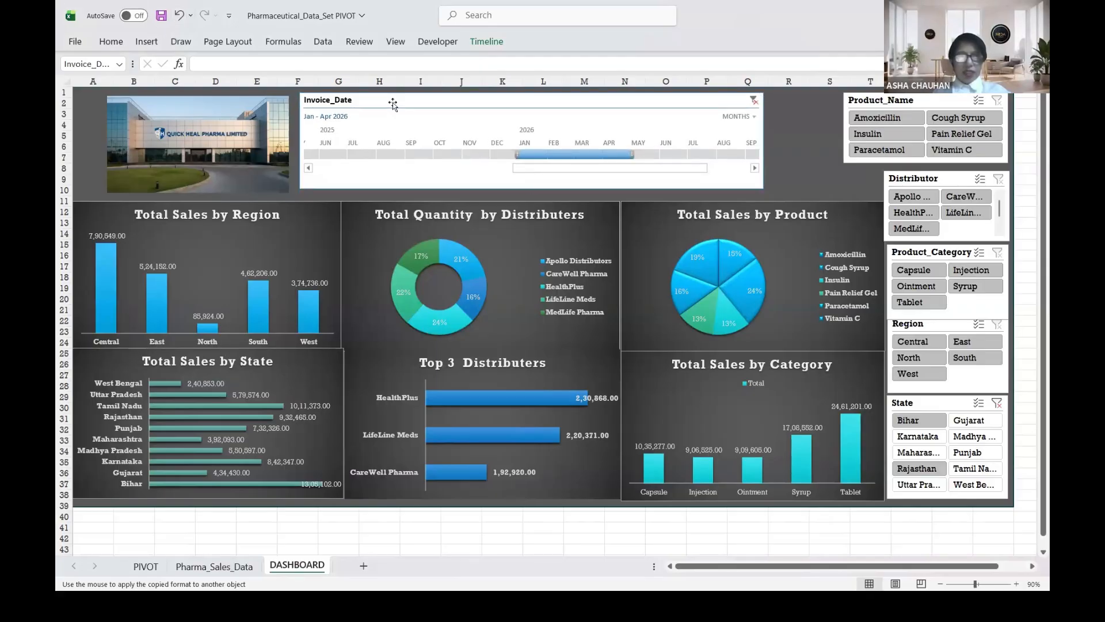
{"action": "left_click_drag", "start_coordinate": [393, 102], "coordinate": [396, 106]}
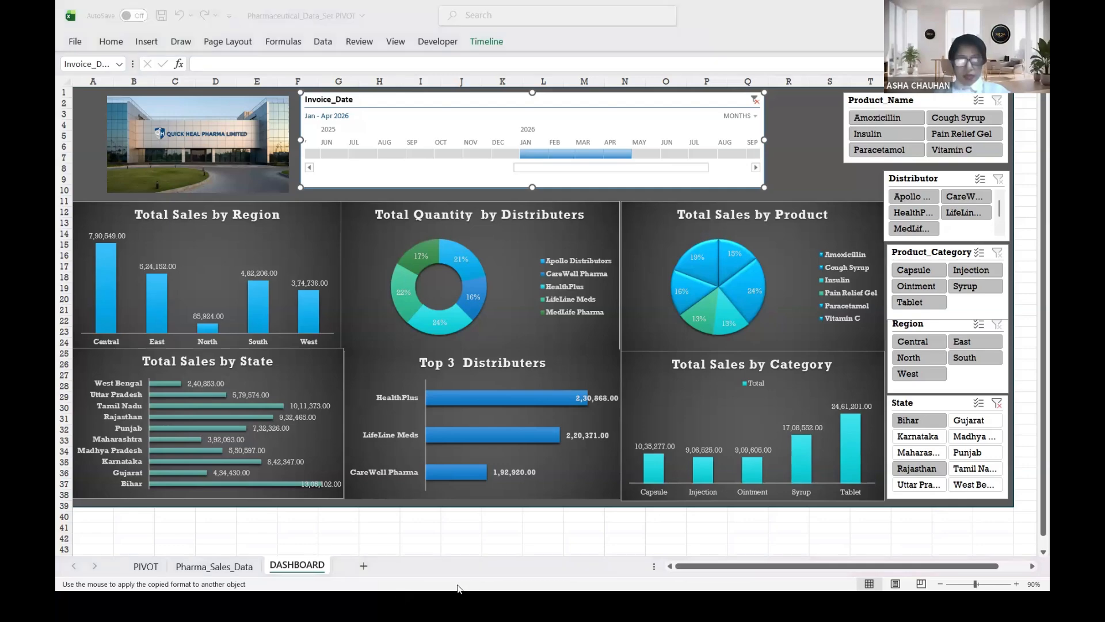
Step: Switch to the DEMO report in Power BI Desktop and create a new blank report from there
{"action": "key", "text": "alt+Tab"}
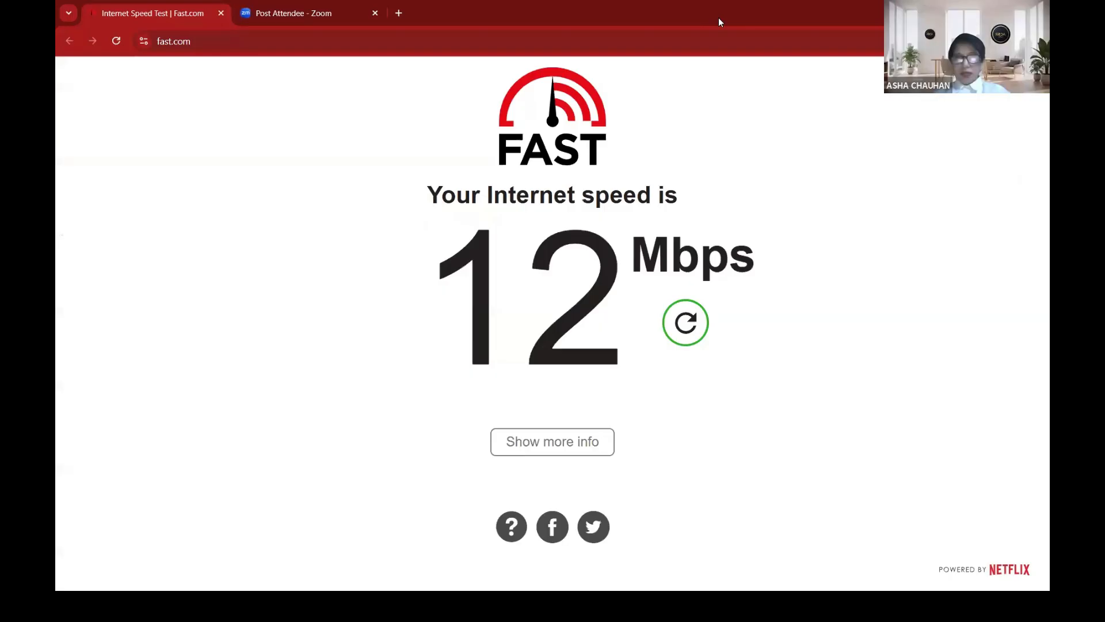
{"action": "key", "text": "alt+Tab"}
{"action": "key", "text": "alt+Tab"}
{"action": "key", "text": "alt+Tab"}
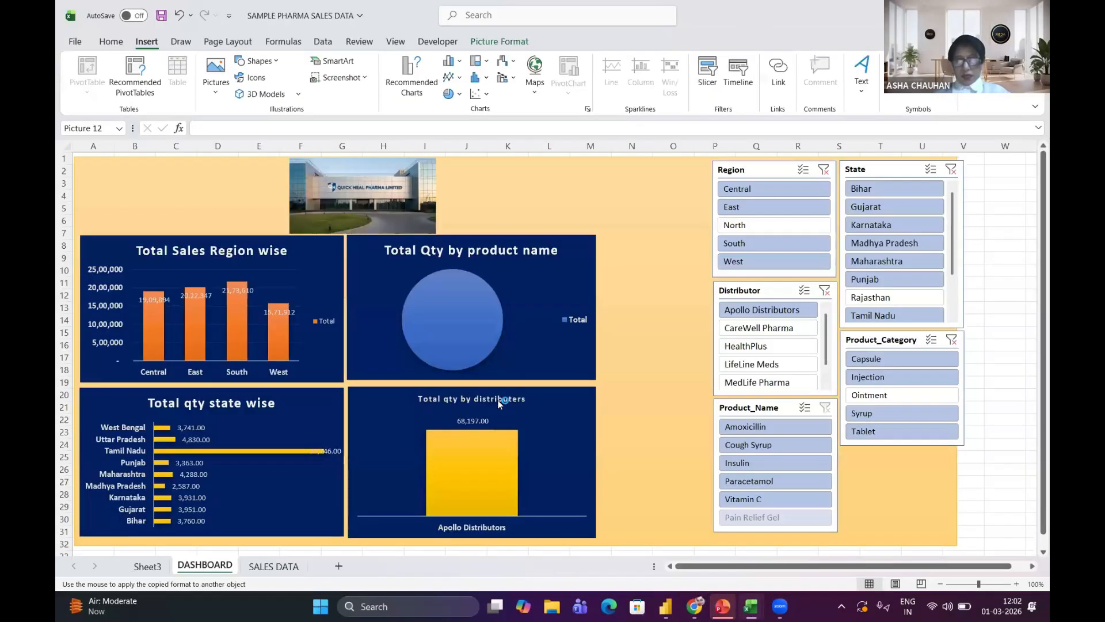
{"action": "key", "text": "alt+Tab"}
{"action": "key", "text": "alt+Tab"}
{"action": "key", "text": "alt+Tab"}
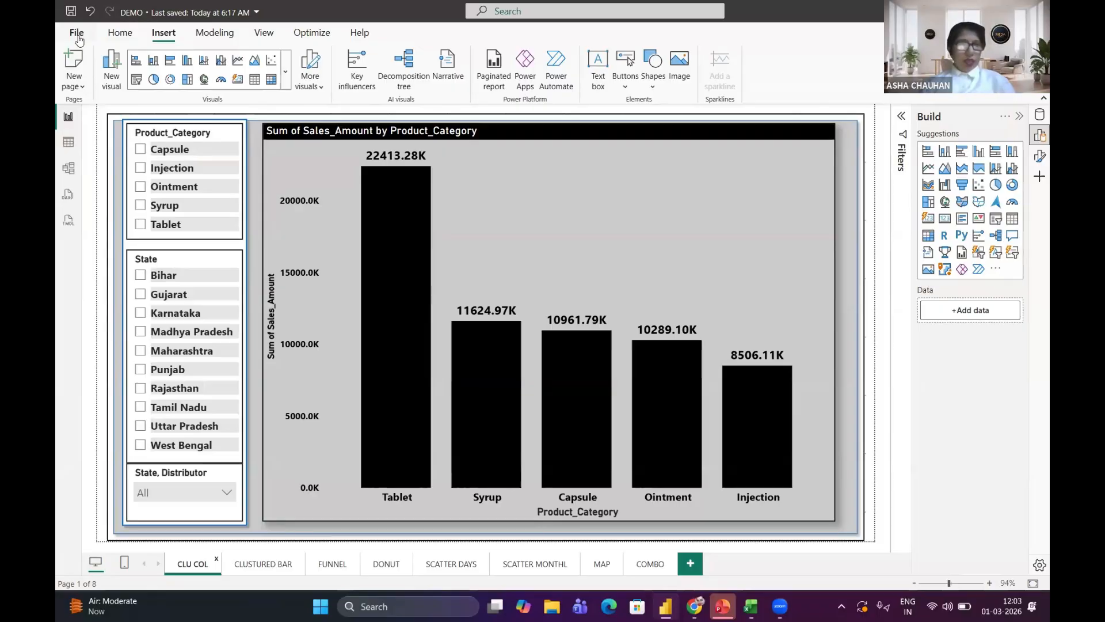
{"action": "left_click", "coordinate": [80, 39]}
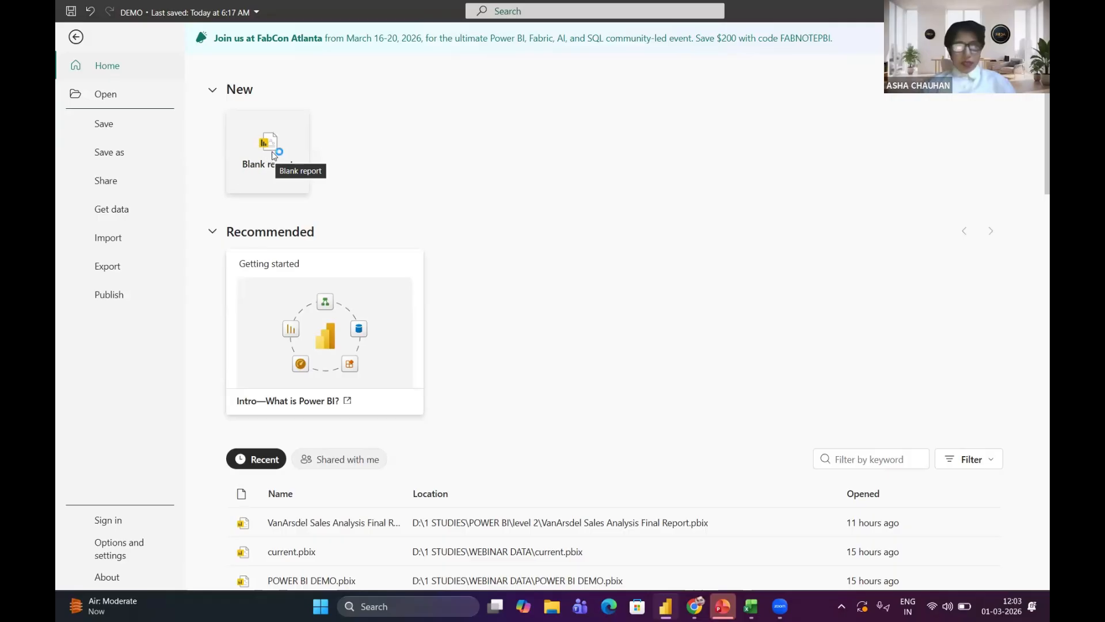
{"action": "left_click", "coordinate": [271, 155]}
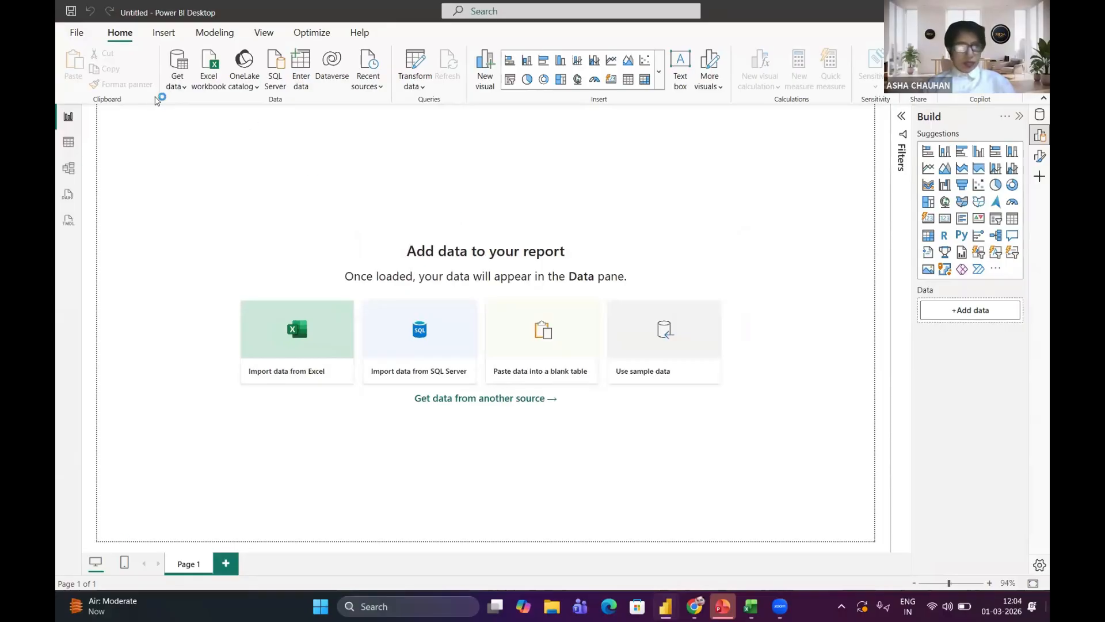
Step: Connect the blank report to the Excel workbook SAMPLE PHARMA SALES DATA in the FINAL DATA TO SEND folder
{"action": "left_click", "coordinate": [182, 84]}
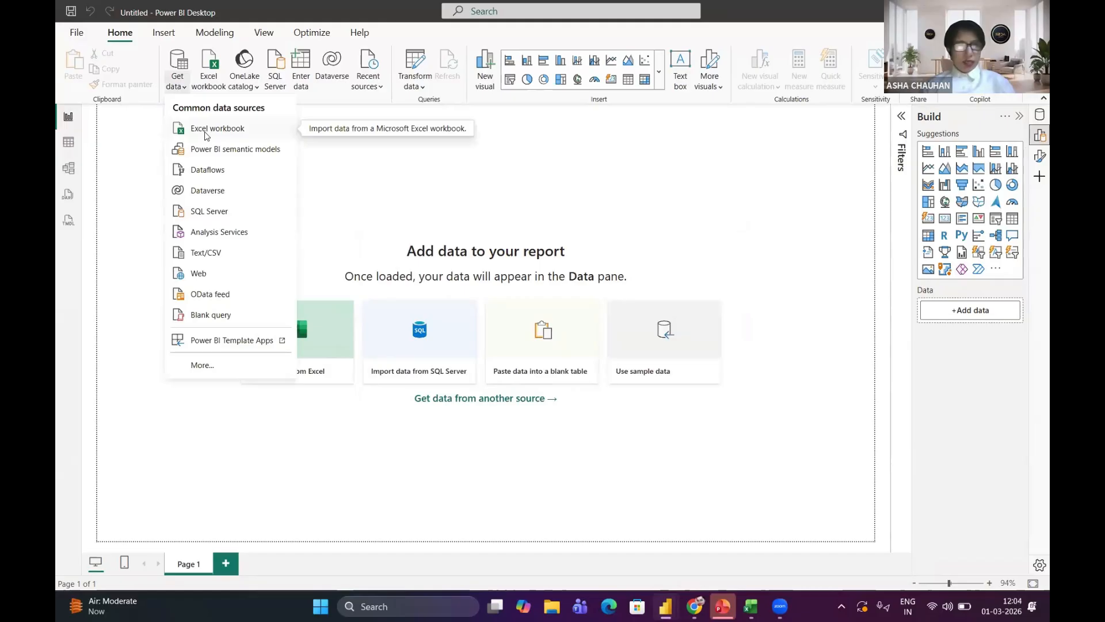
{"action": "left_click", "coordinate": [212, 134]}
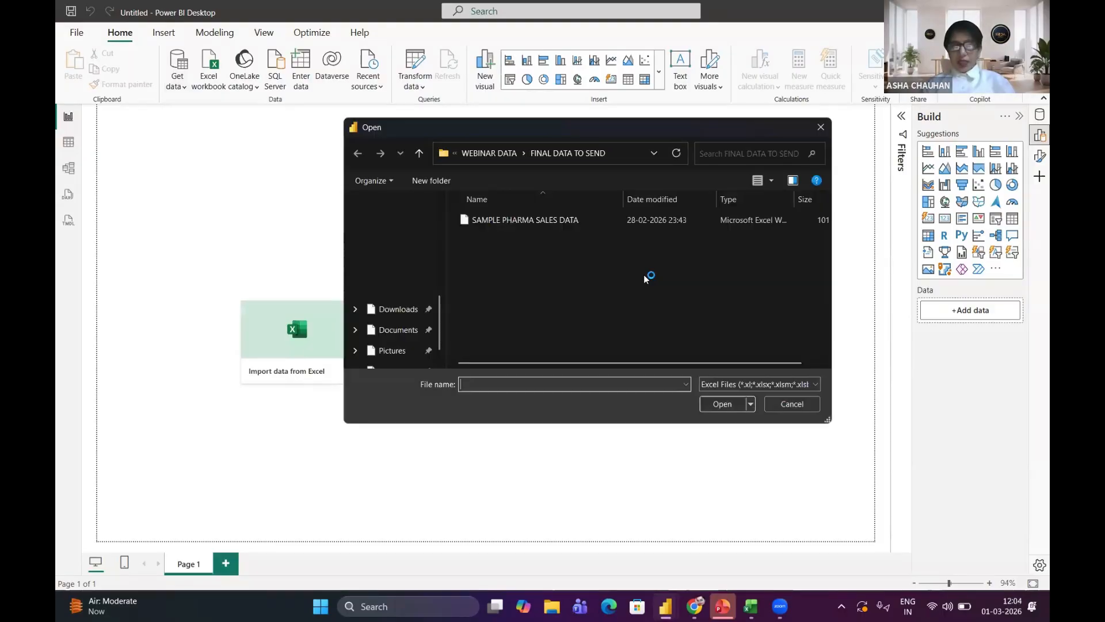
{"action": "left_click", "coordinate": [567, 221]}
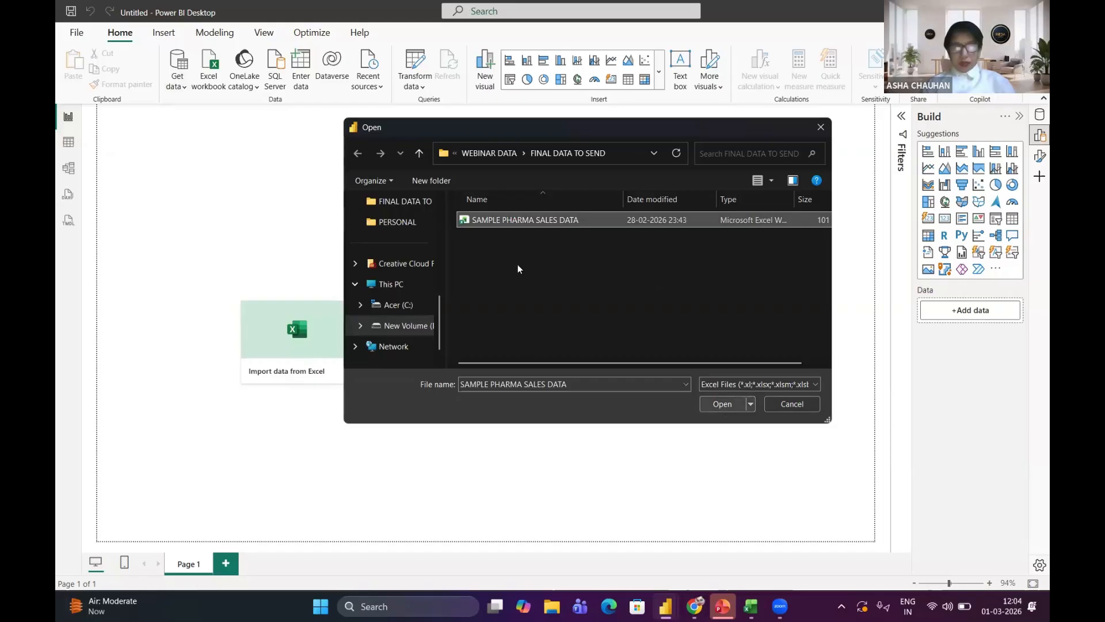
{"action": "key", "text": "Return"}
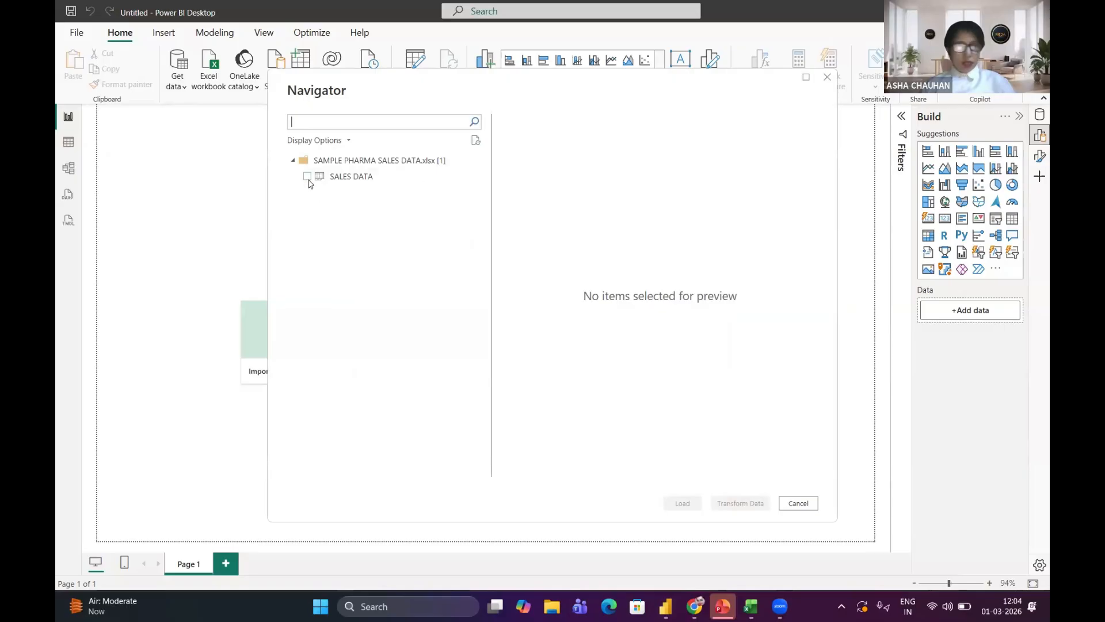
Step: Select the SALES DATA sheet, look through its preview rows and open it for transformation in Power Query
{"action": "left_click", "coordinate": [307, 178]}
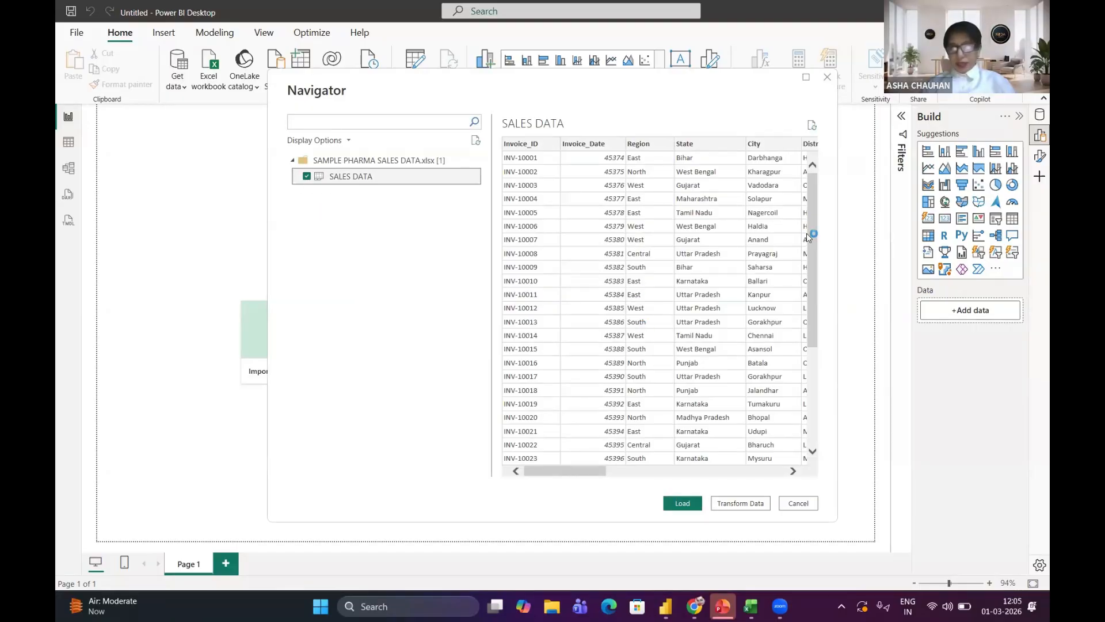
{"action": "left_click_drag", "start_coordinate": [814, 232], "coordinate": [813, 238]}
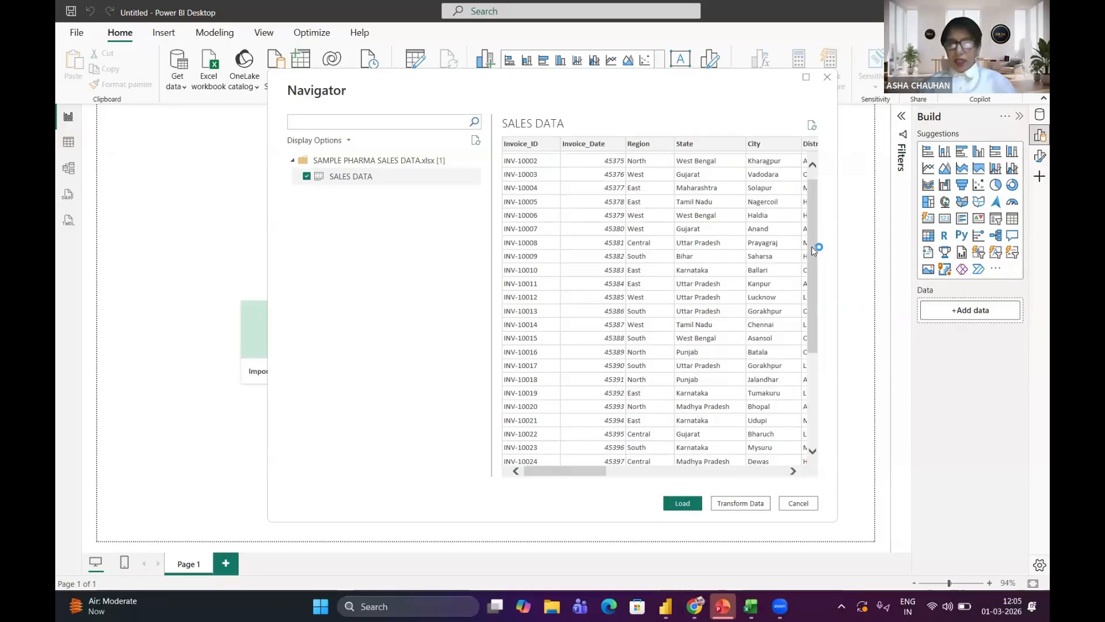
{"action": "scroll", "coordinate": [814, 253], "scroll_direction": "up", "scroll_amount": 1}
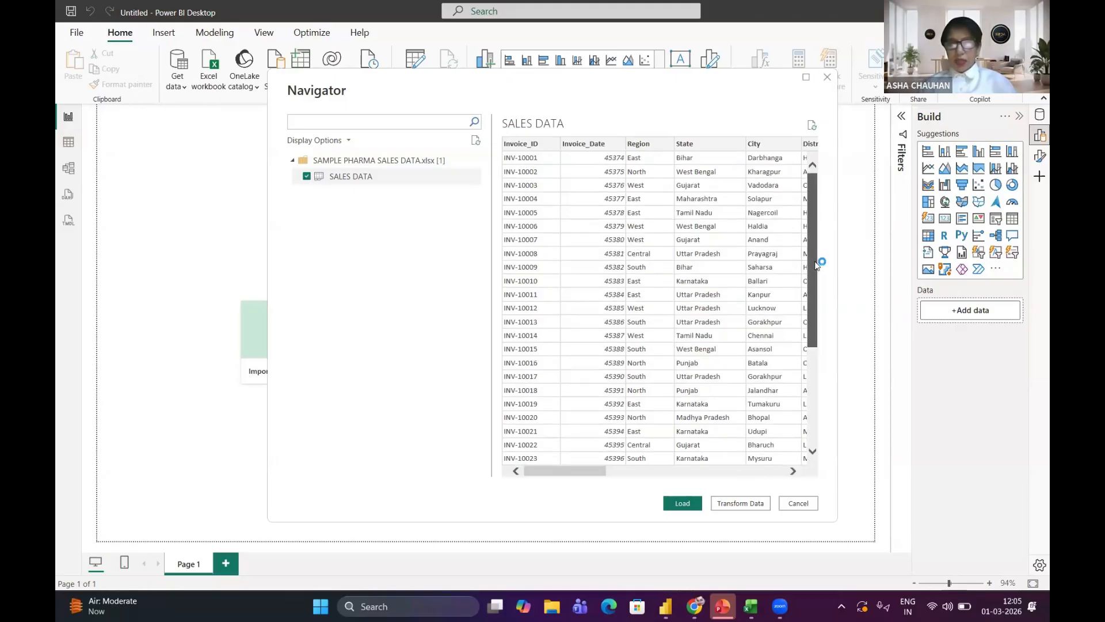
{"action": "scroll", "coordinate": [814, 265], "scroll_direction": "down", "scroll_amount": 2}
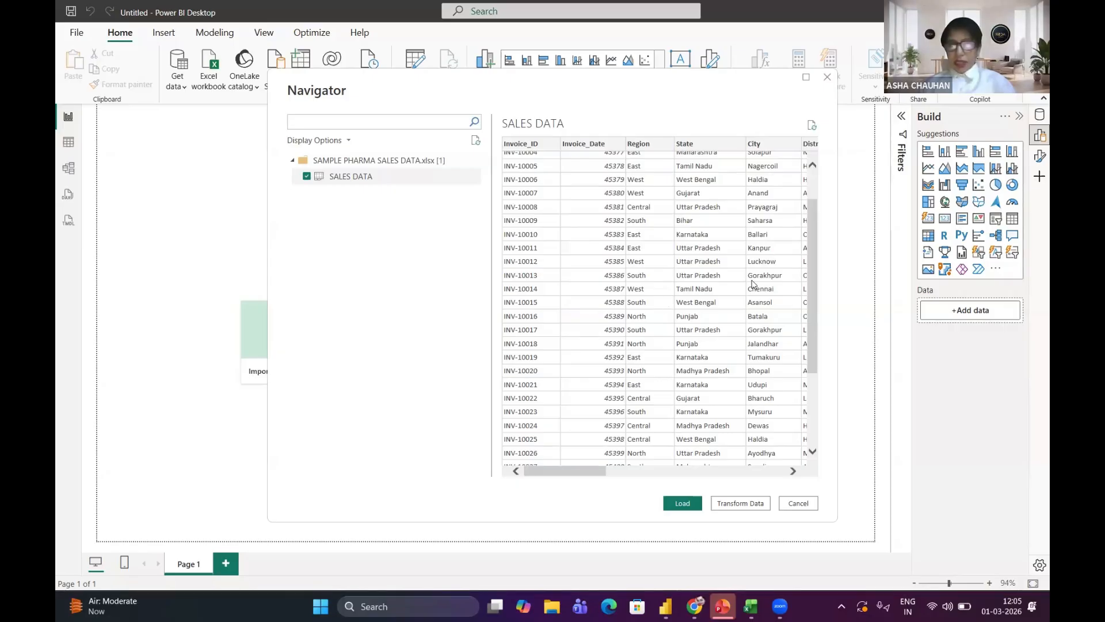
{"action": "left_click", "coordinate": [740, 505]}
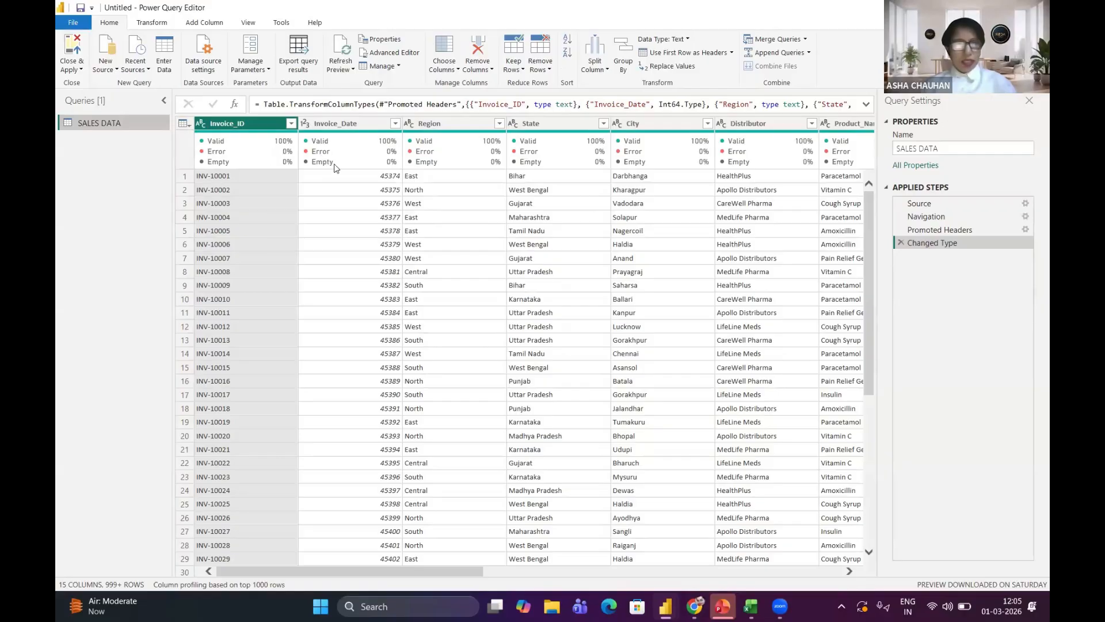
Step: Change the data type of the Invoice_Date column to Date, replacing the existing type conversion
{"action": "mouse_move", "coordinate": [334, 170]}
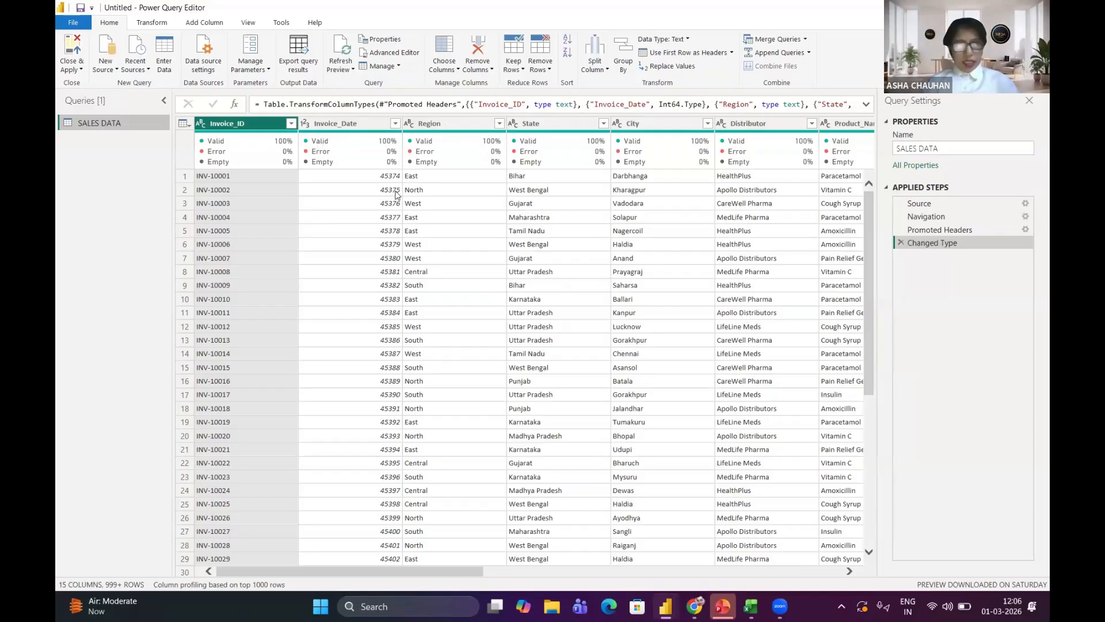
{"action": "left_click", "coordinate": [305, 124]}
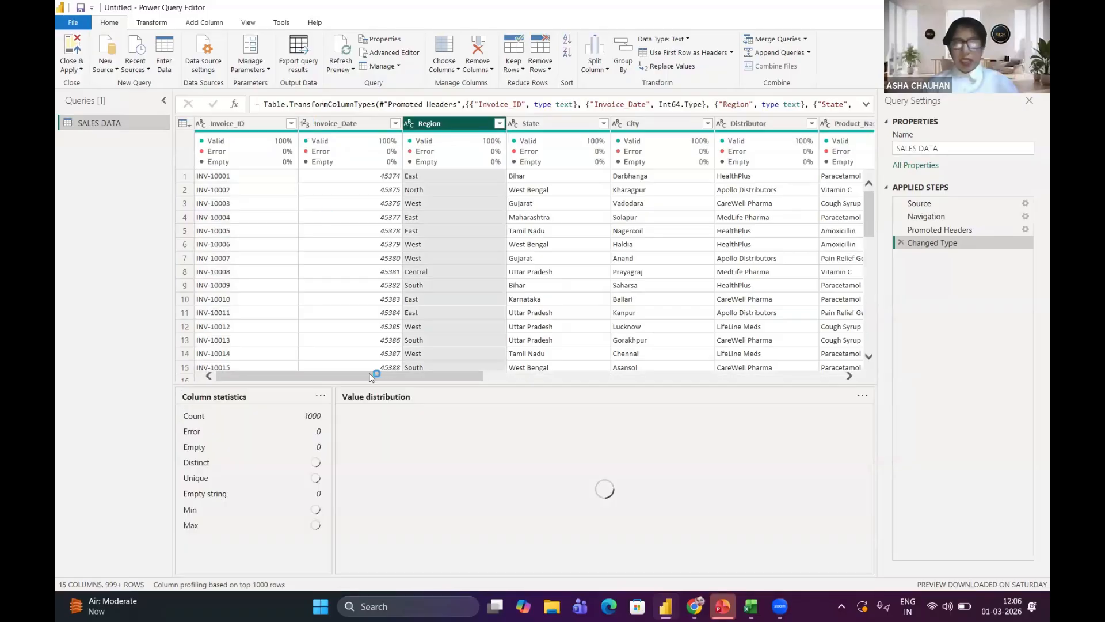
{"action": "left_click", "coordinate": [306, 125]}
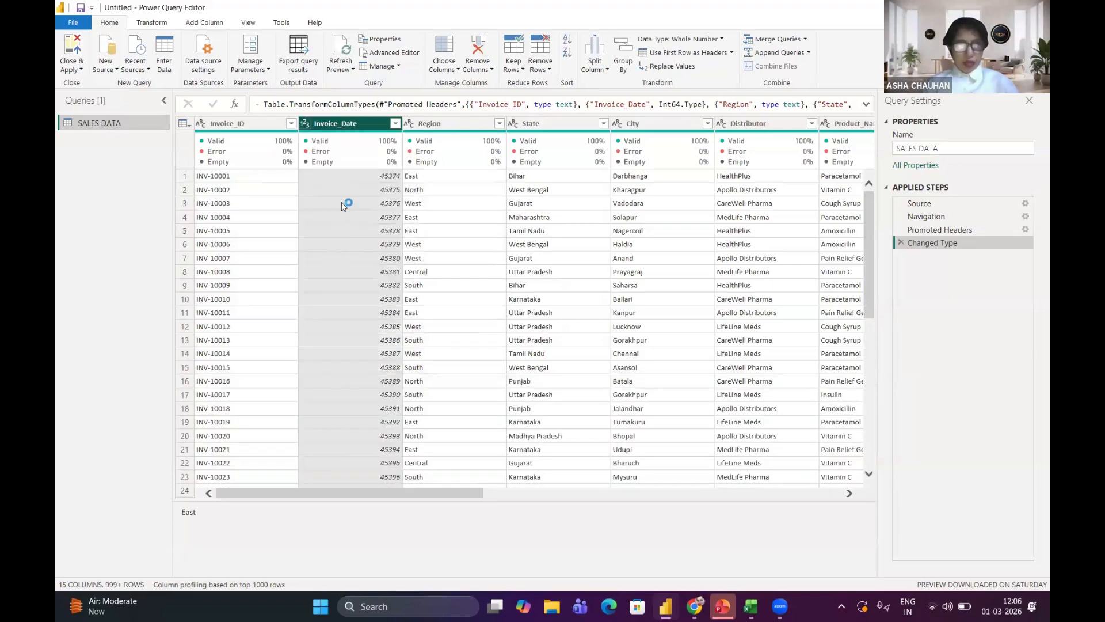
{"action": "left_click", "coordinate": [343, 204]}
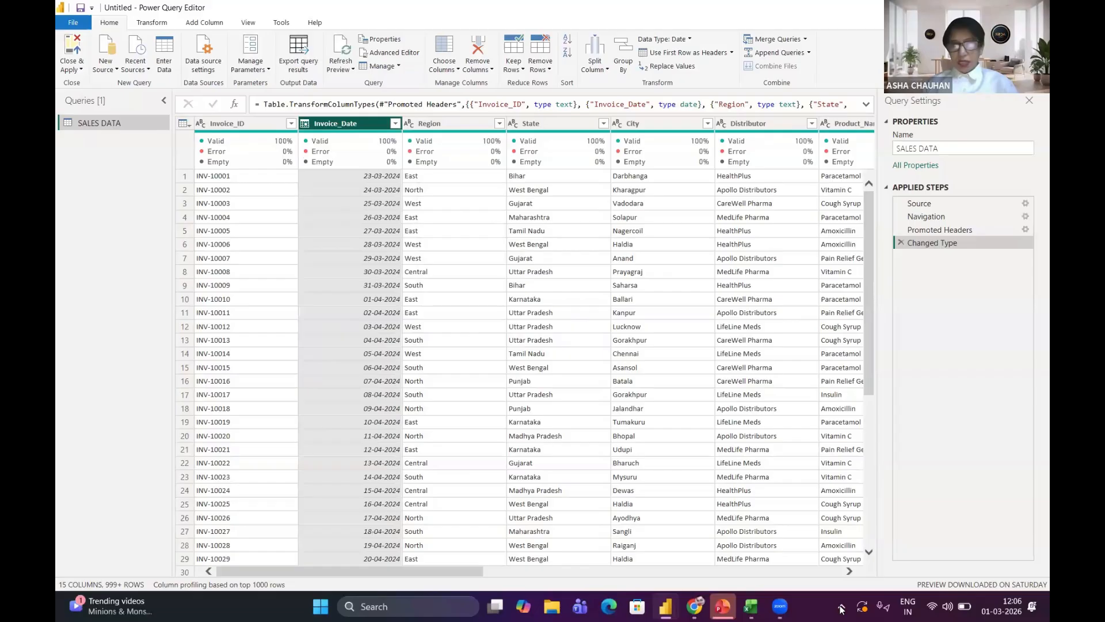
Step: Review the remaining SALES DATA columns, then close Power Query and apply the changes to the report
{"action": "scroll", "coordinate": [524, 345], "scroll_direction": "right", "scroll_amount": 2}
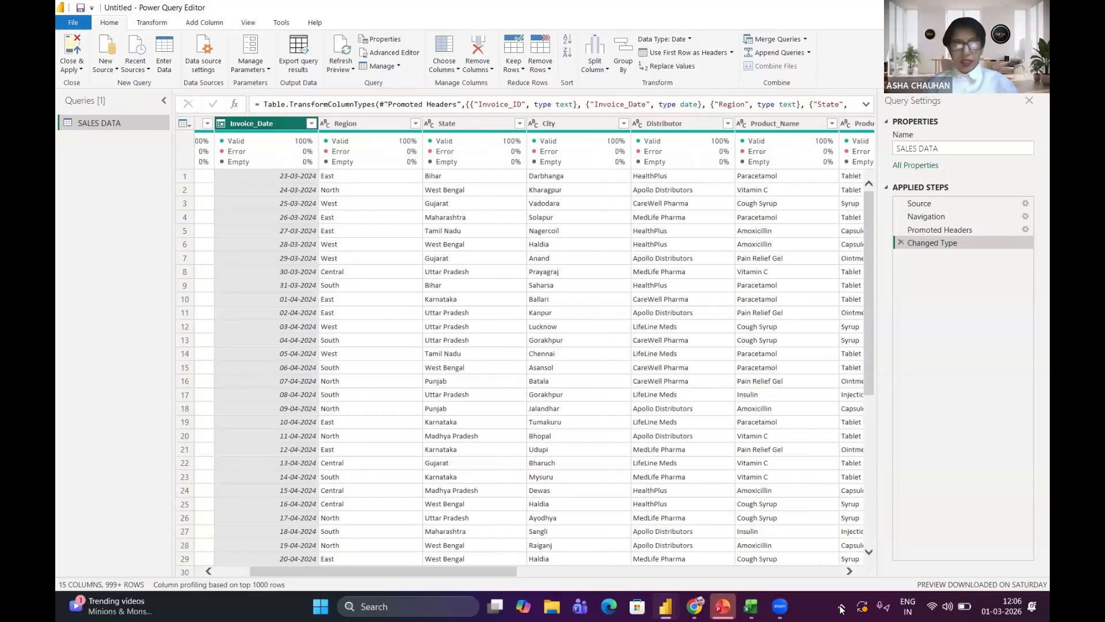
{"action": "scroll", "coordinate": [523, 345], "scroll_direction": "right", "scroll_amount": 2}
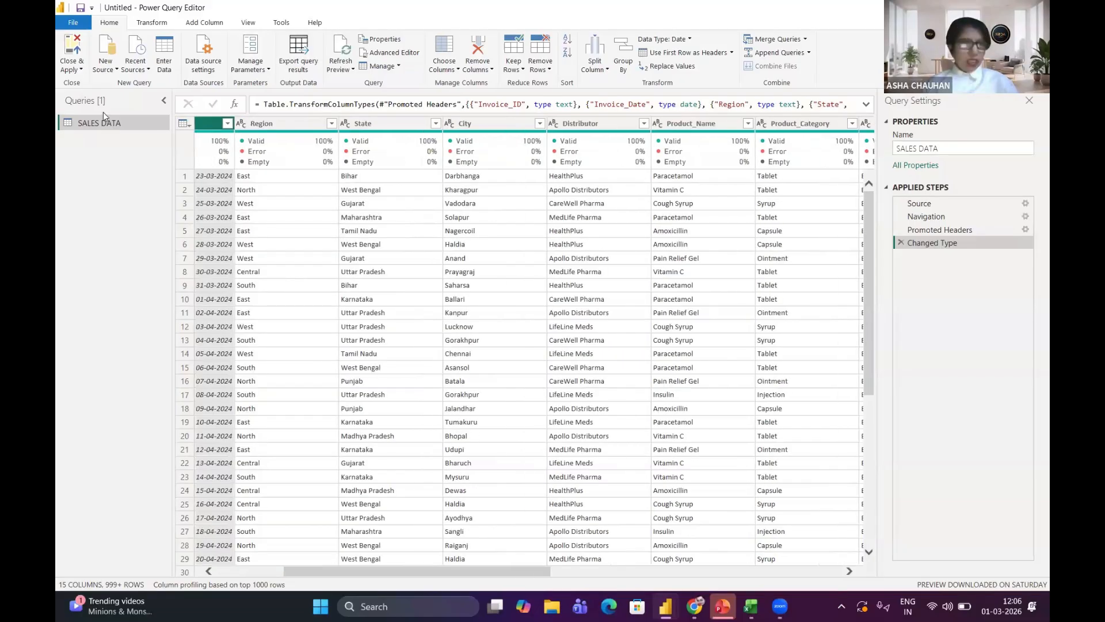
{"action": "scroll", "coordinate": [524, 346], "scroll_direction": "right", "scroll_amount": 2}
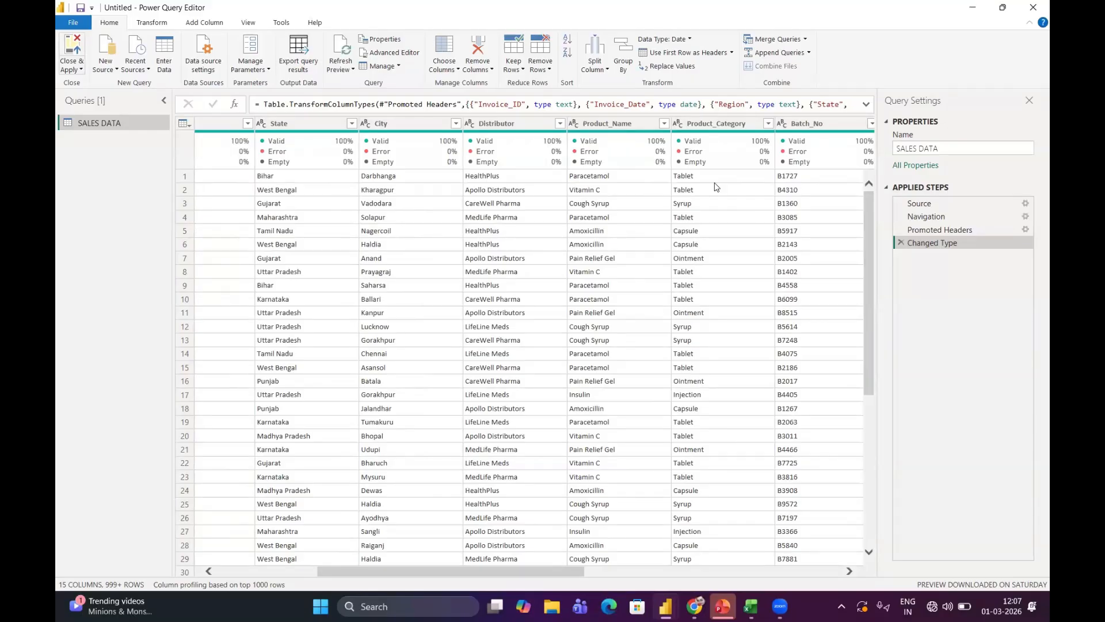
{"action": "key", "text": "alt+Tab"}
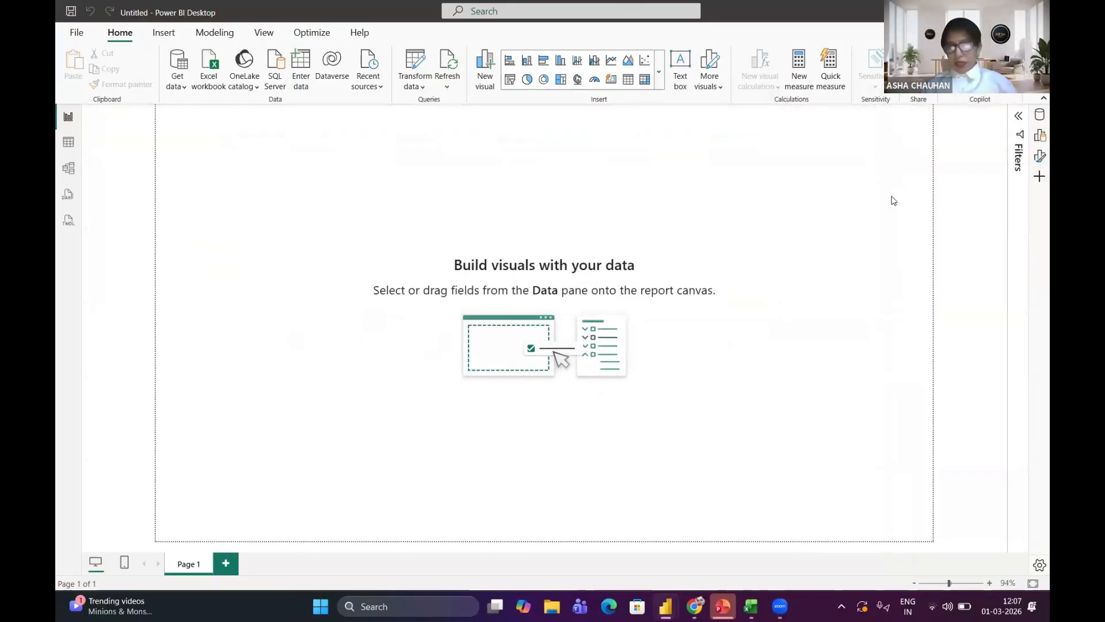
Step: Fit the report page to the window and show the Data, Build and Format panes beside the canvas
{"action": "left_click", "coordinate": [990, 583]}
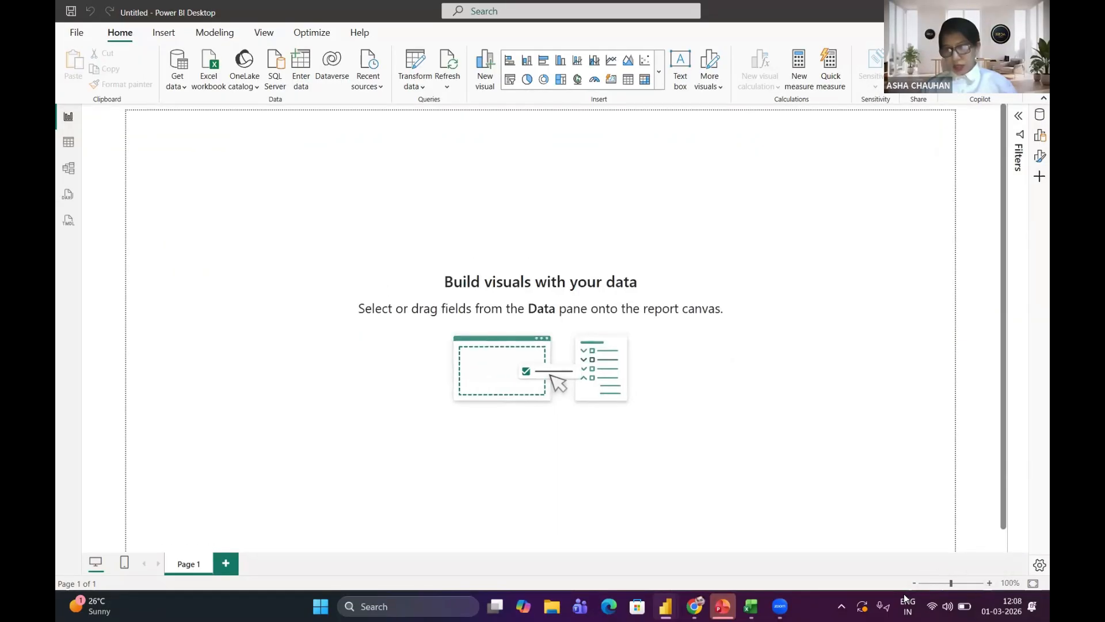
{"action": "left_click", "coordinate": [1034, 584]}
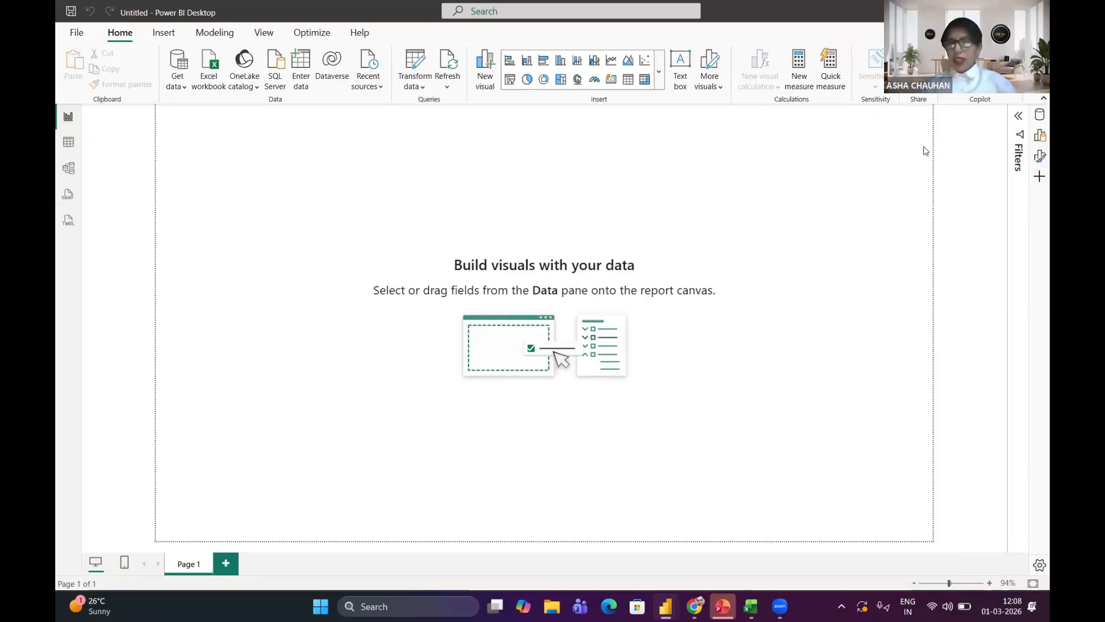
{"action": "left_click", "coordinate": [1039, 116]}
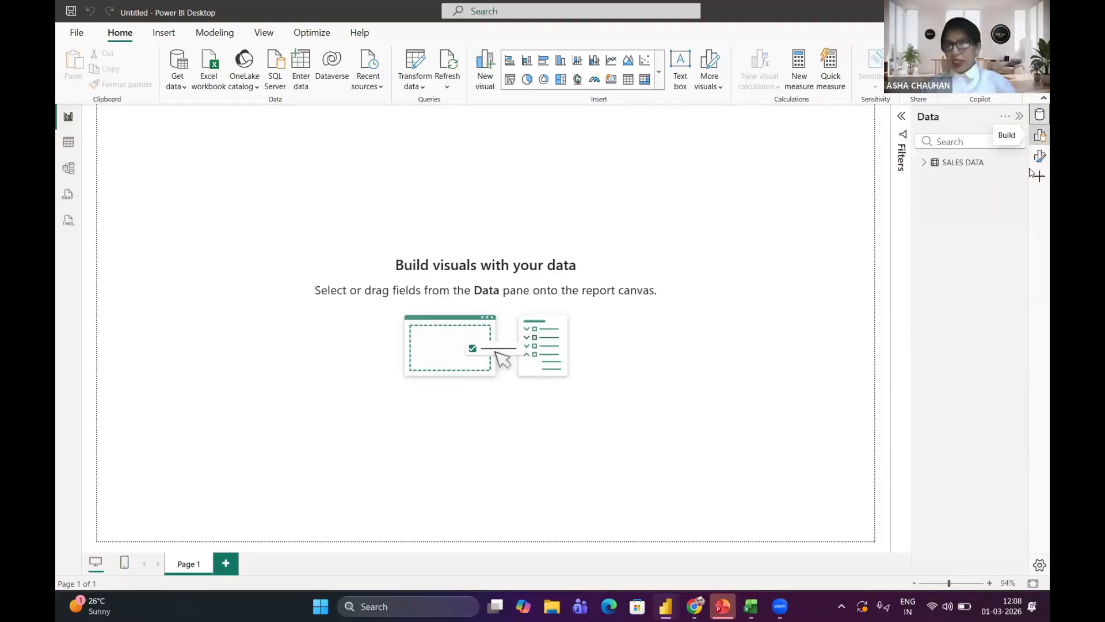
{"action": "left_click", "coordinate": [1039, 159]}
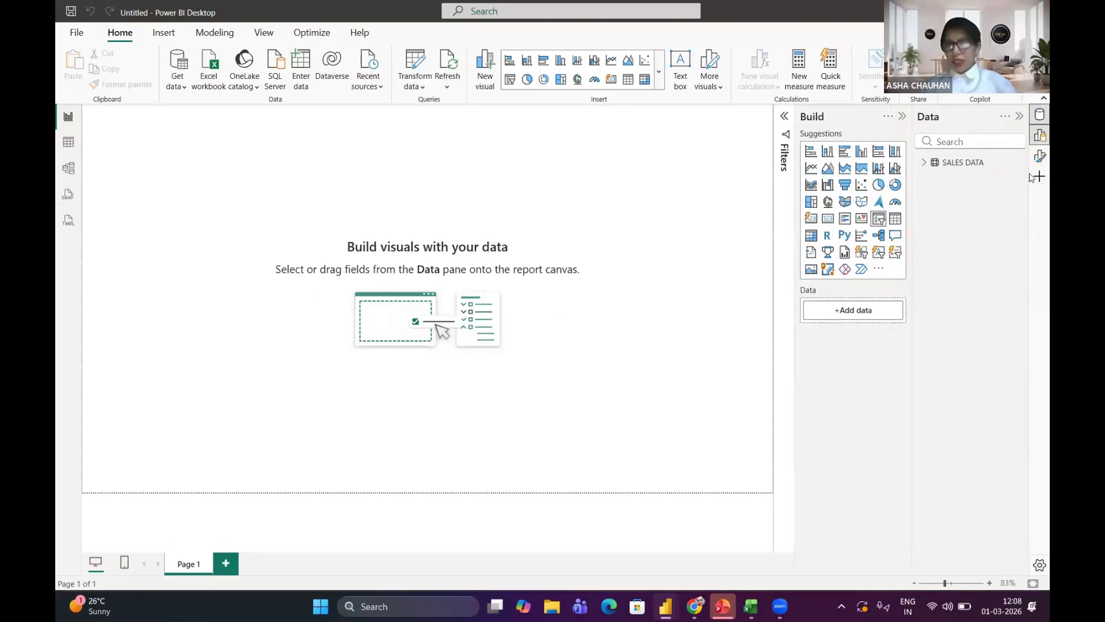
{"action": "left_click", "coordinate": [1039, 157]}
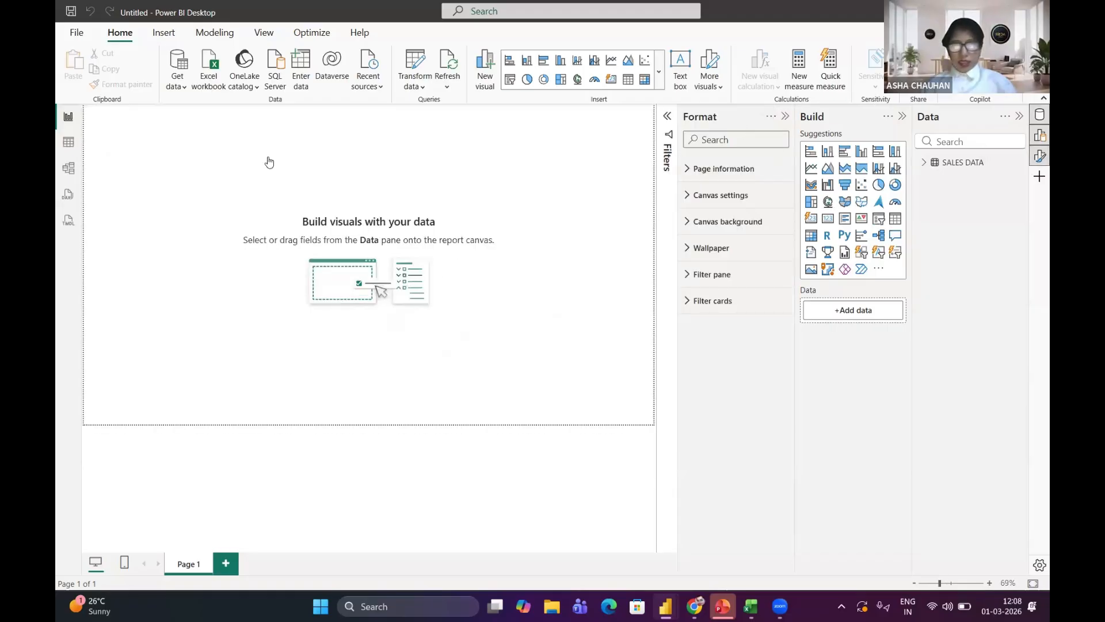
Step: Insert the COMPANY IMAGE picture on the report page and fit it into the upper-left corner of the canvas
{"action": "left_click", "coordinate": [166, 38]}
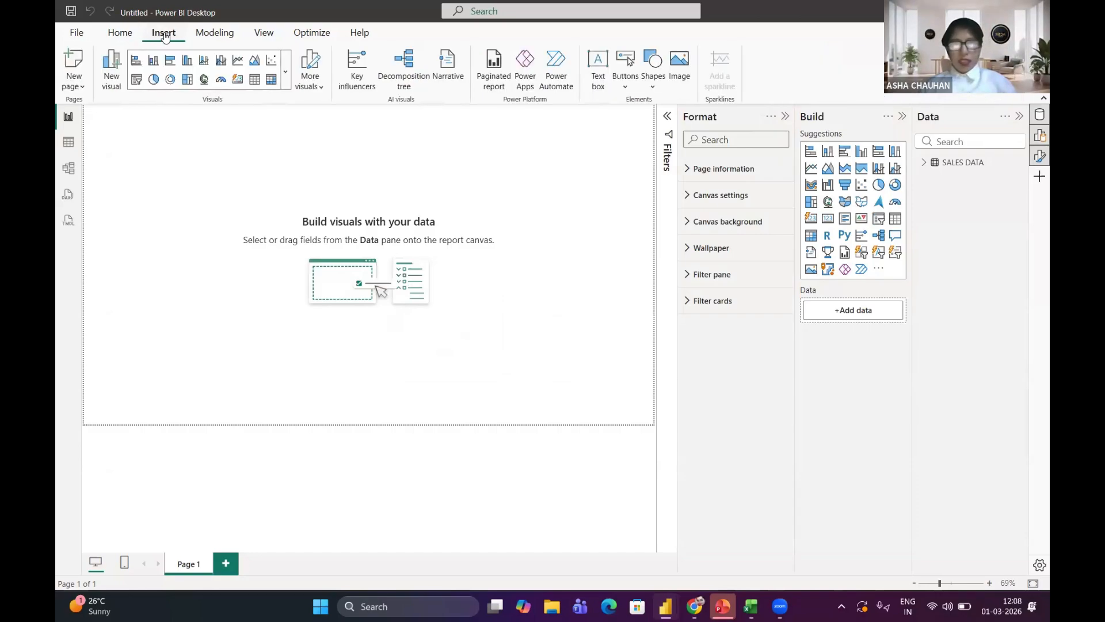
{"action": "left_click", "coordinate": [684, 68]}
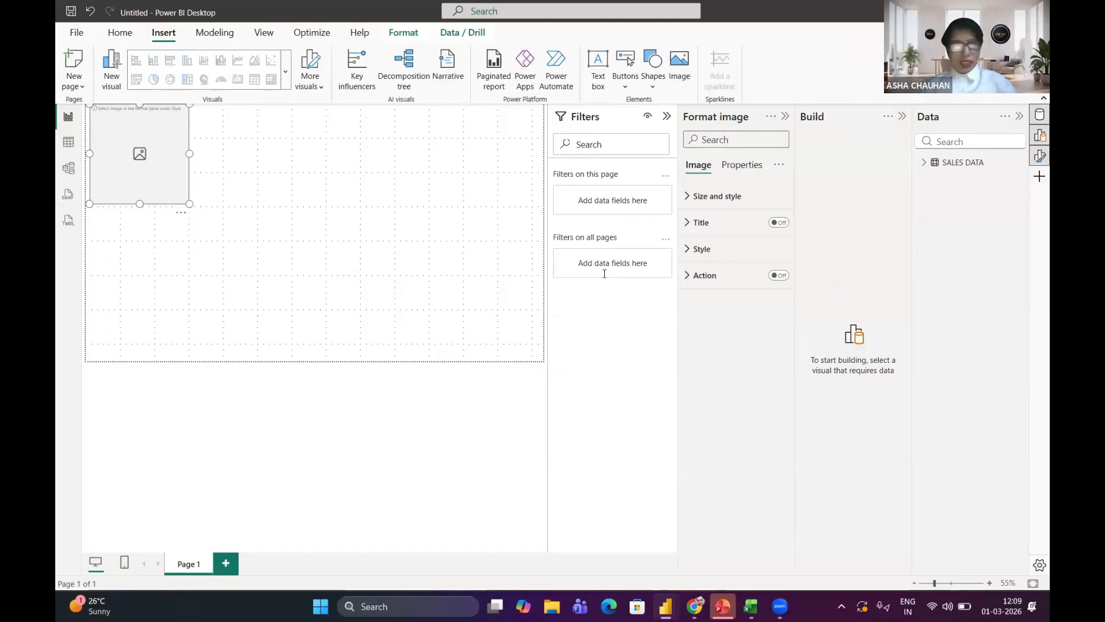
{"action": "left_click", "coordinate": [667, 118]}
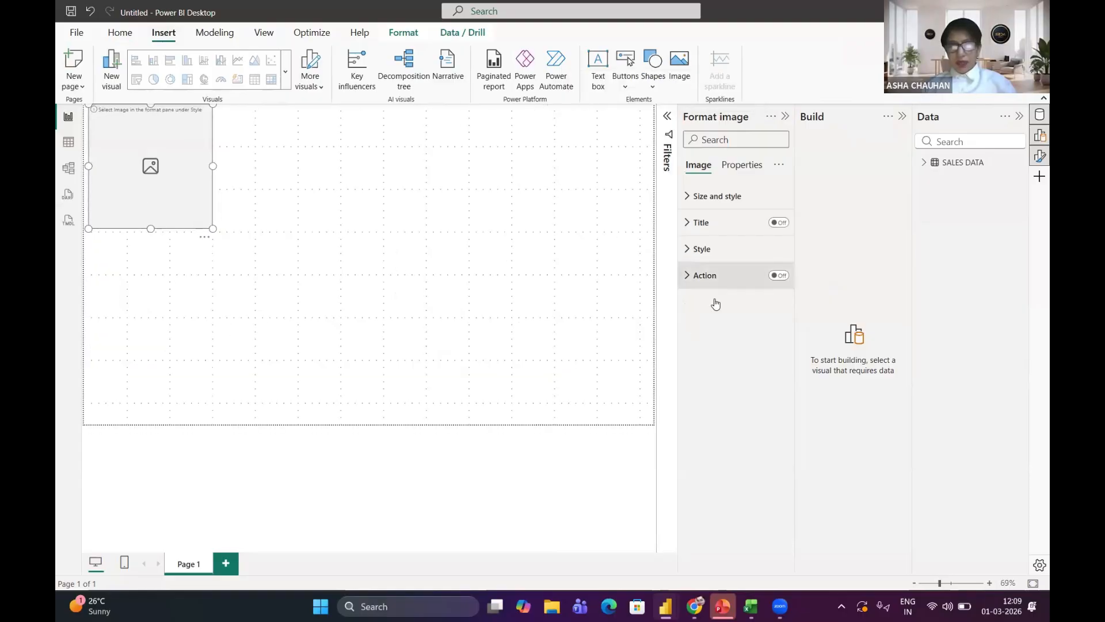
{"action": "left_click", "coordinate": [685, 252]}
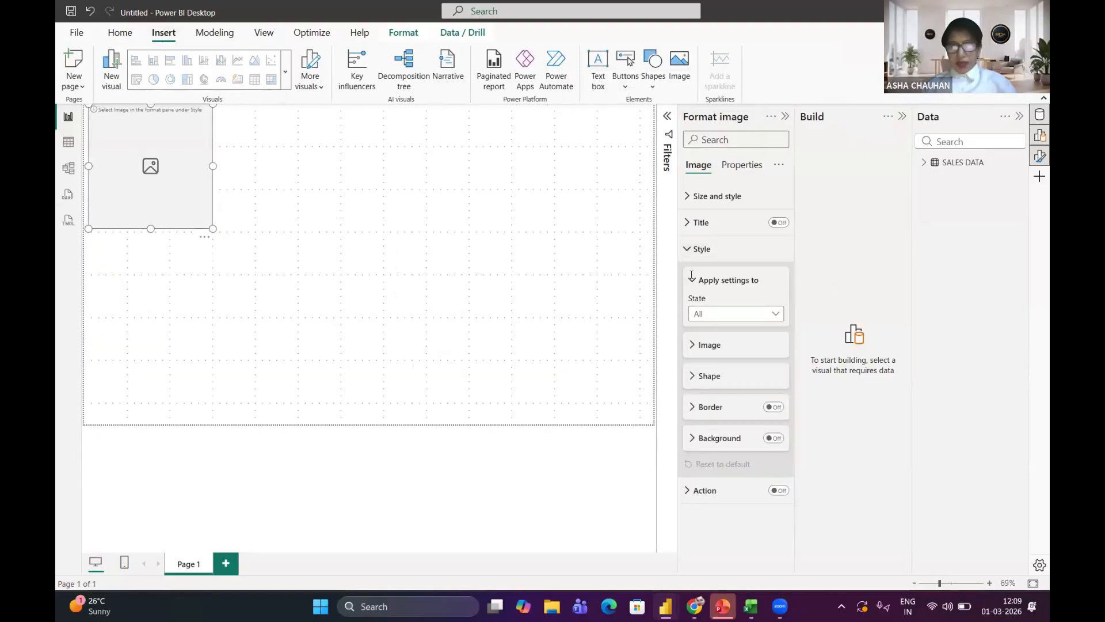
{"action": "left_click", "coordinate": [692, 349]}
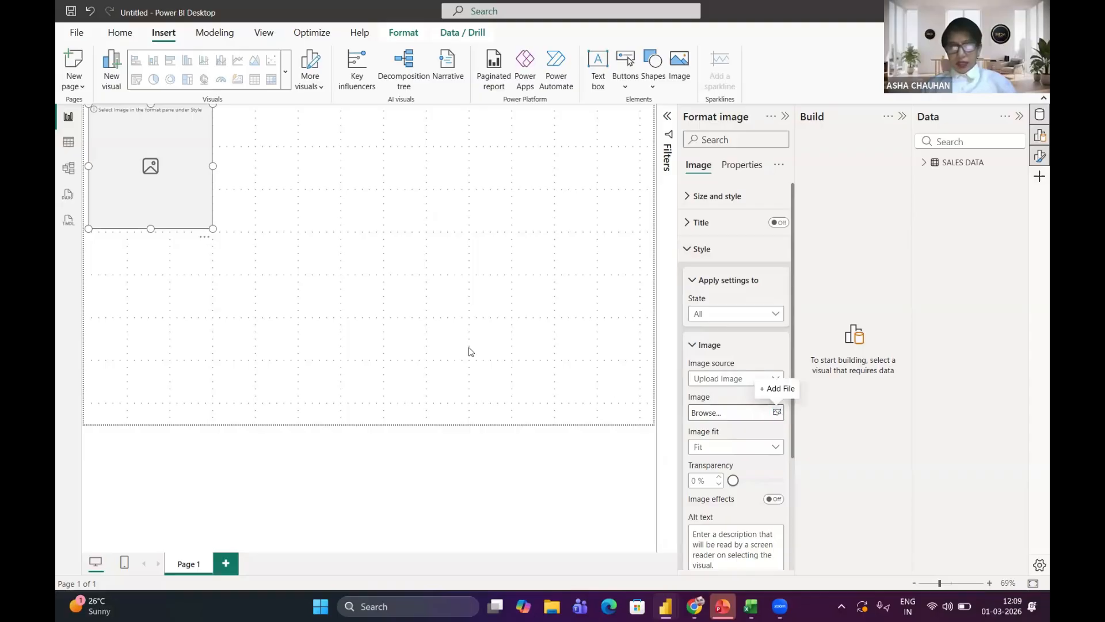
{"action": "left_click", "coordinate": [721, 407]}
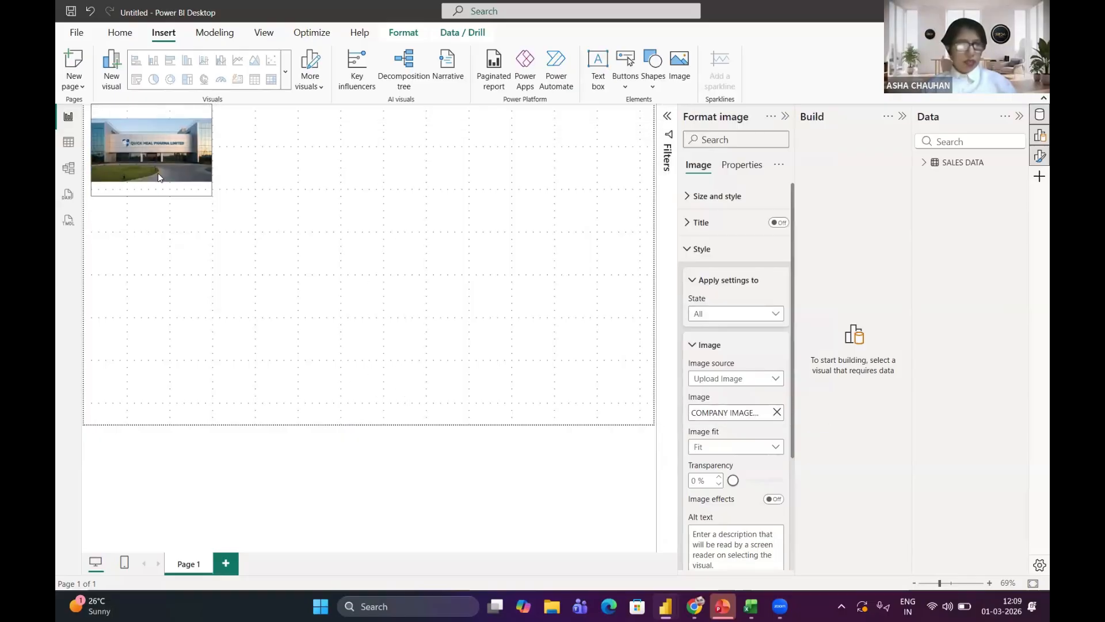
{"action": "left_click_drag", "start_coordinate": [158, 171], "coordinate": [165, 155]}
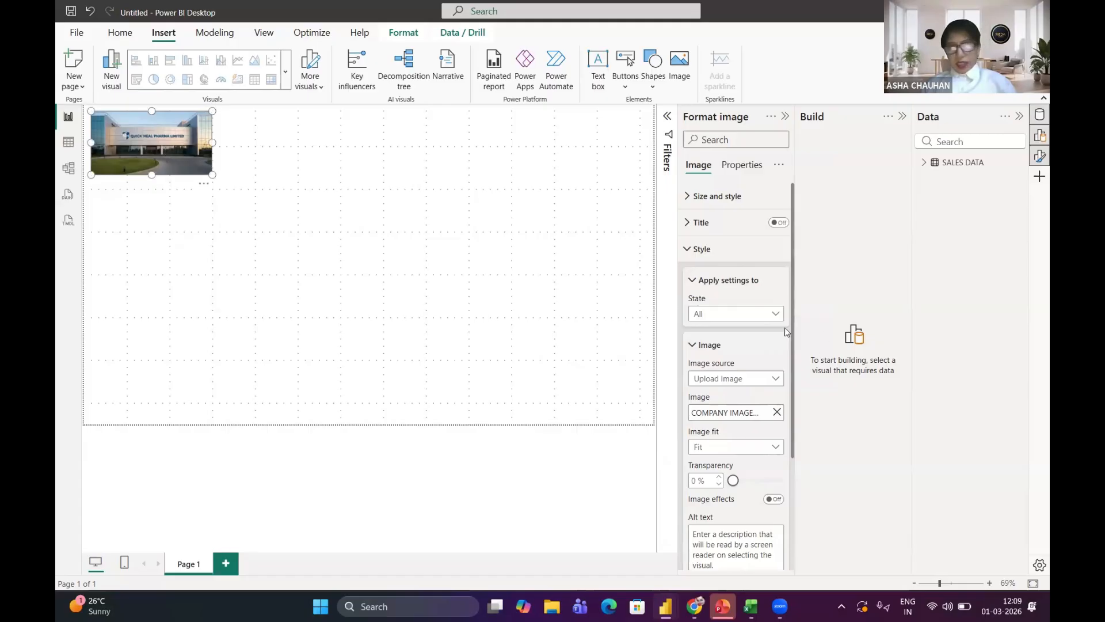
{"action": "left_click", "coordinate": [703, 249]}
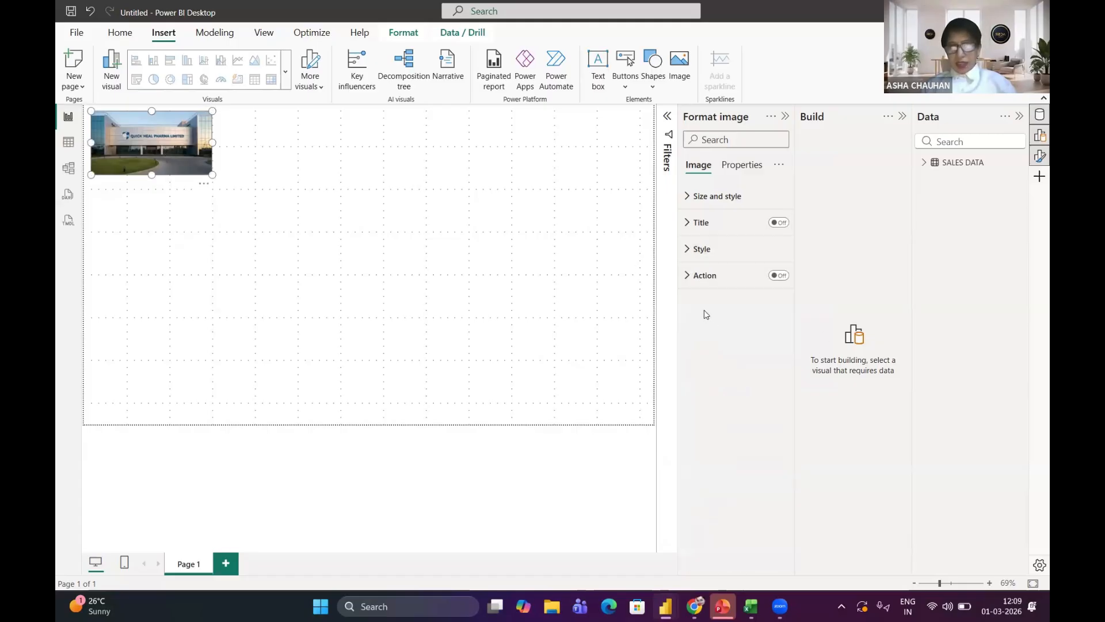
Step: Find the shadow setting for the company image and turn the shadow on
{"action": "left_click", "coordinate": [723, 140]}
{"action": "type", "text": "sha"}
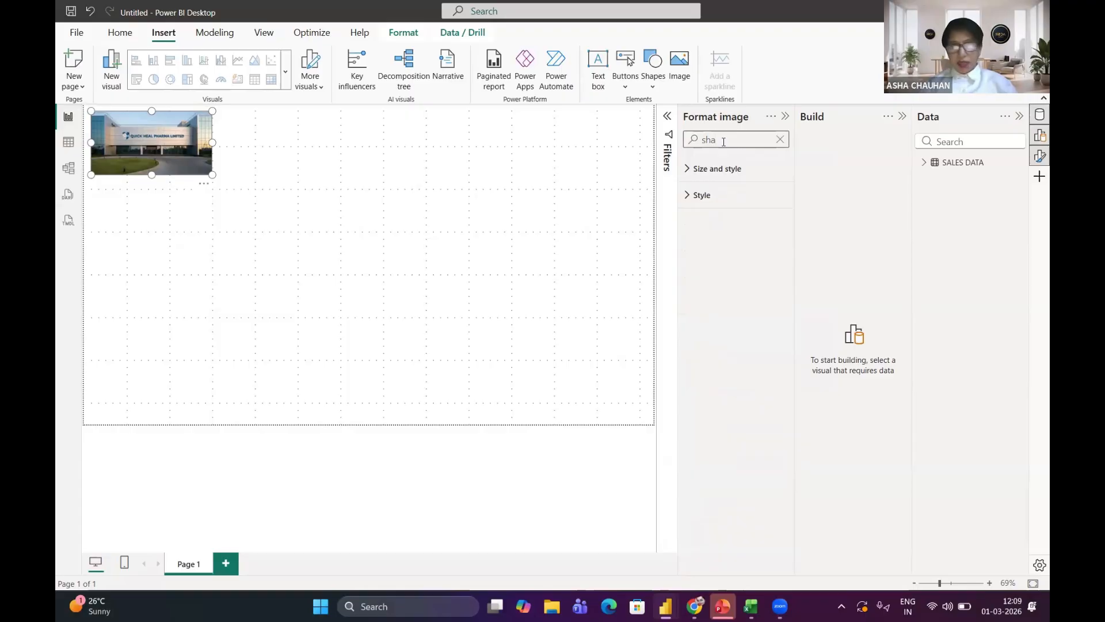
{"action": "type", "text": "dow"}
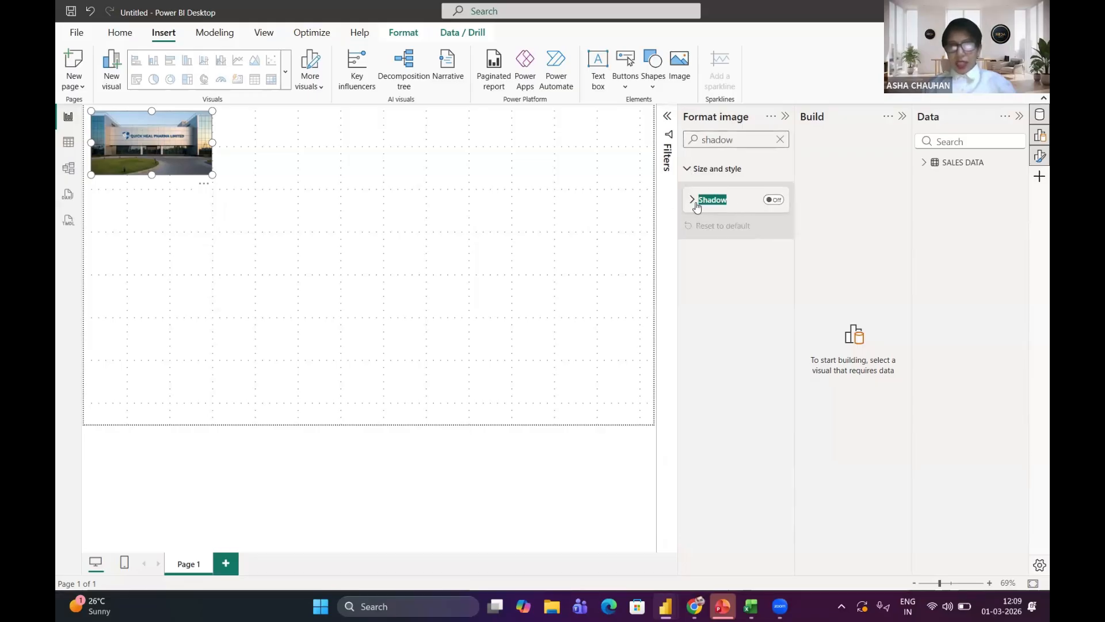
{"action": "left_click", "coordinate": [775, 202]}
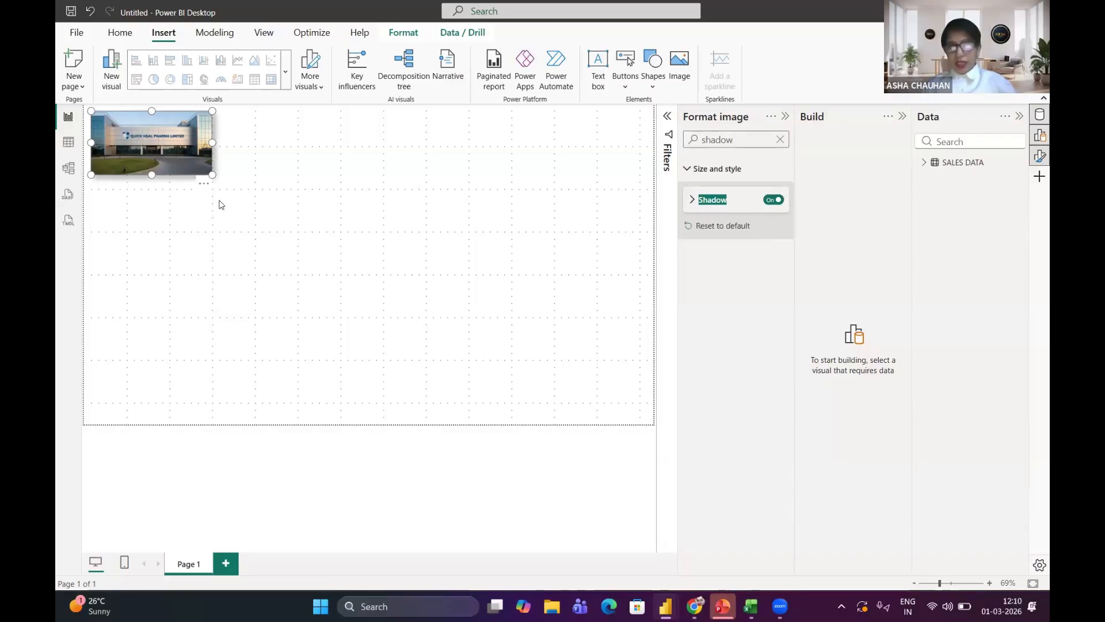
{"action": "left_click", "coordinate": [243, 265]}
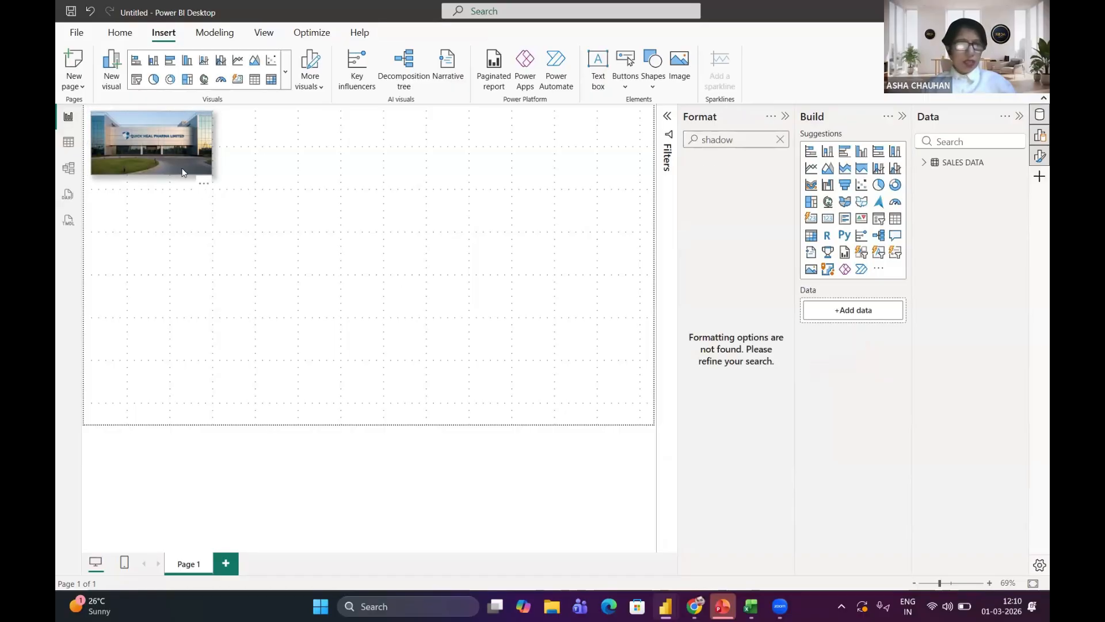
Step: Set the company image's shadow color to black
{"action": "mouse_move", "coordinate": [144, 112]}
{"action": "left_mouse_down"}
{"action": "mouse_move", "coordinate": [172, 152]}
{"action": "mouse_move", "coordinate": [145, 113]}
{"action": "left_mouse_up"}
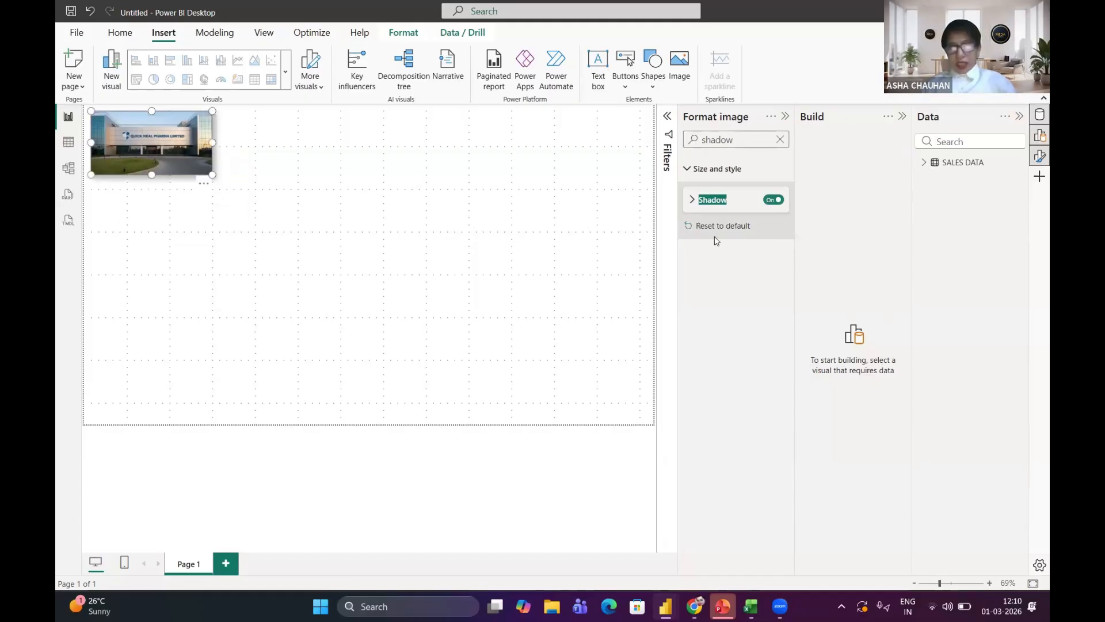
{"action": "left_click", "coordinate": [693, 200]}
{"action": "left_click", "coordinate": [715, 234]}
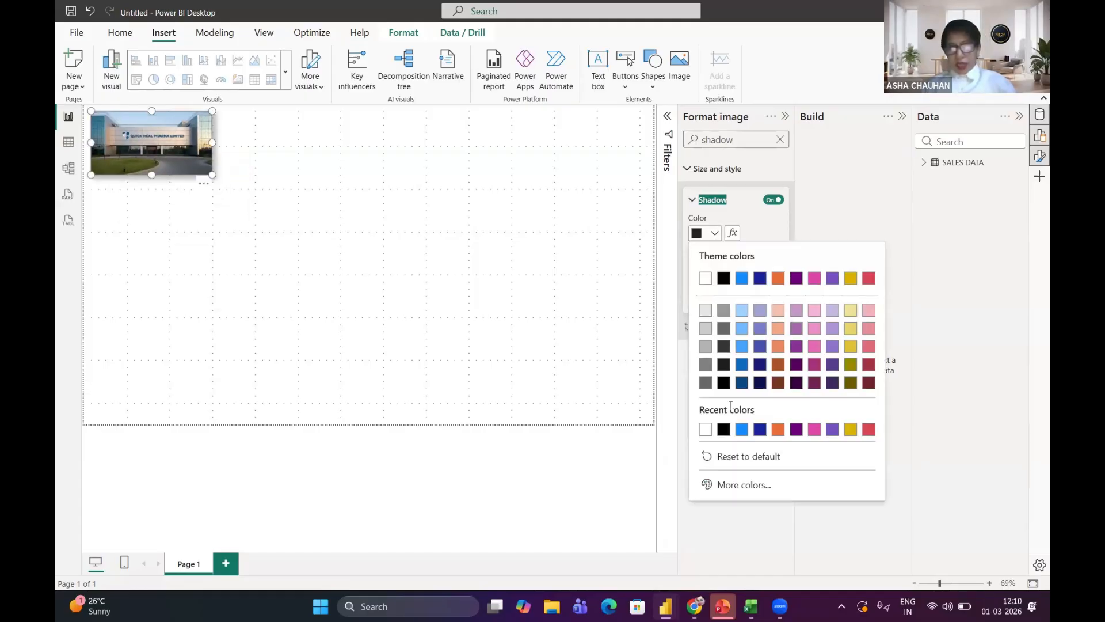
{"action": "left_click", "coordinate": [723, 429]}
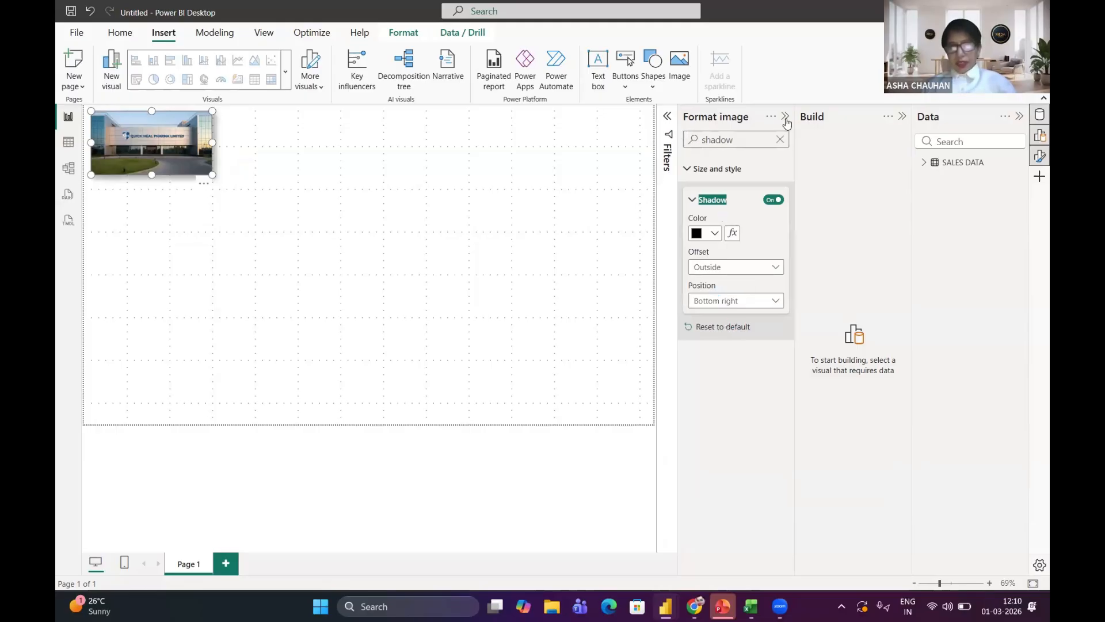
{"action": "left_click", "coordinate": [579, 202]}
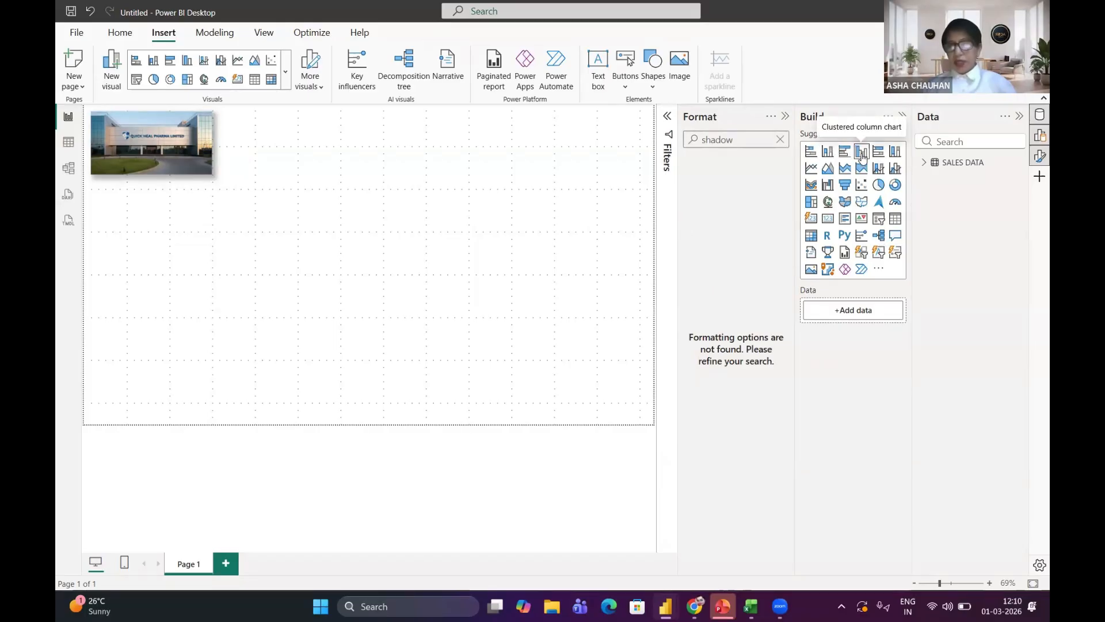
Step: Add a clustered column chart to the page, enlarge it and place it to the right of the company image
{"action": "left_click_drag", "start_coordinate": [862, 154], "coordinate": [210, 270]}
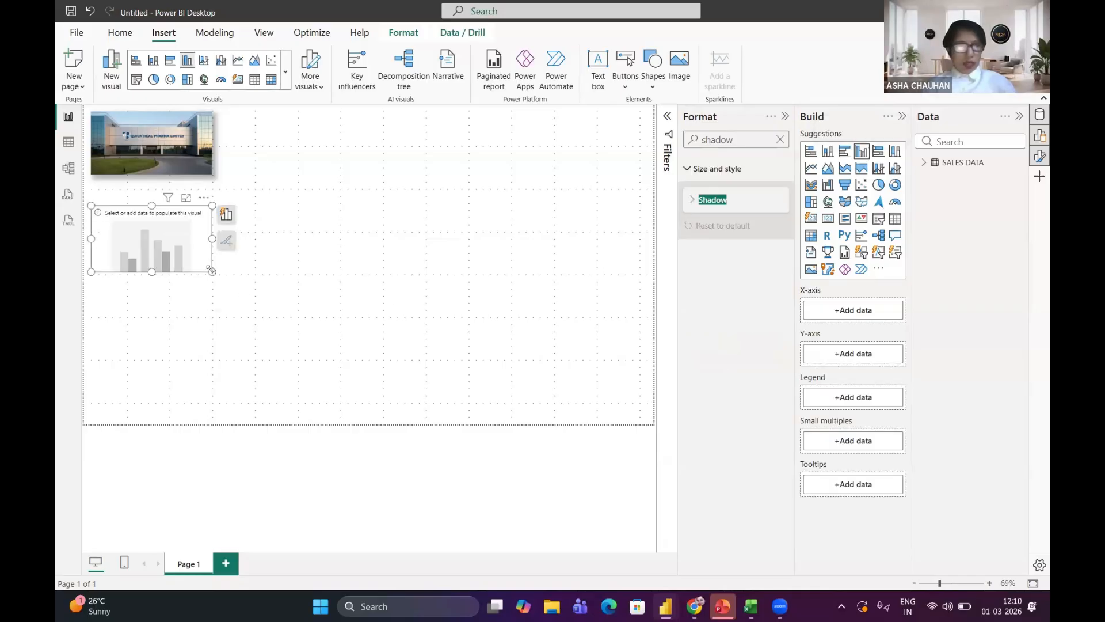
{"action": "left_click_drag", "start_coordinate": [248, 369], "coordinate": [255, 395]}
{"action": "left_click_drag", "start_coordinate": [166, 241], "coordinate": [302, 160]}
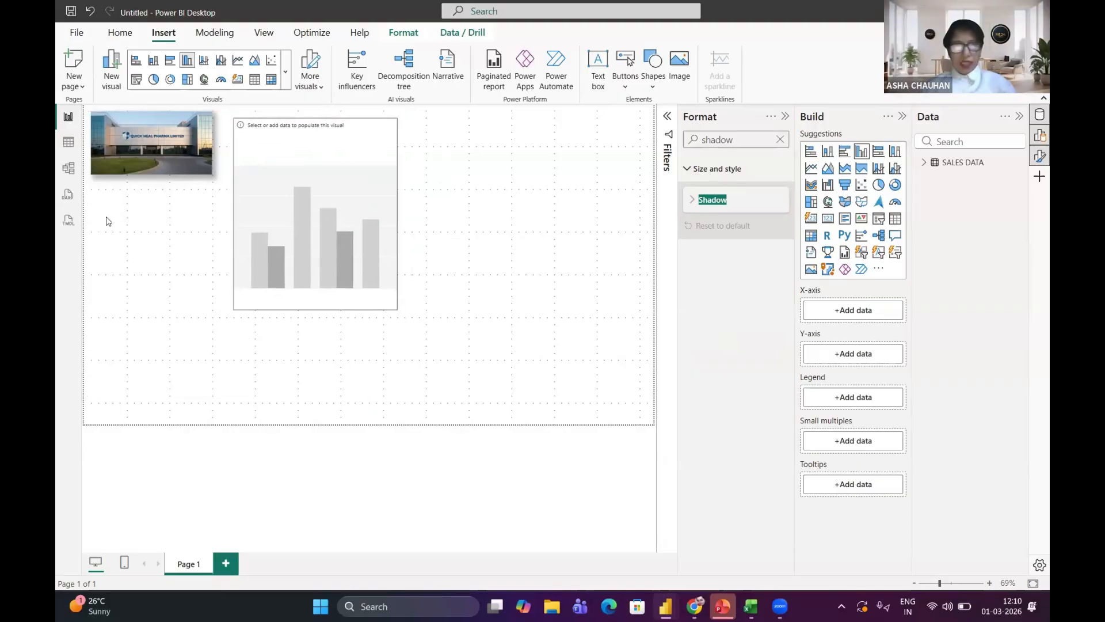
{"action": "left_click_drag", "start_coordinate": [397, 311], "coordinate": [403, 269]}
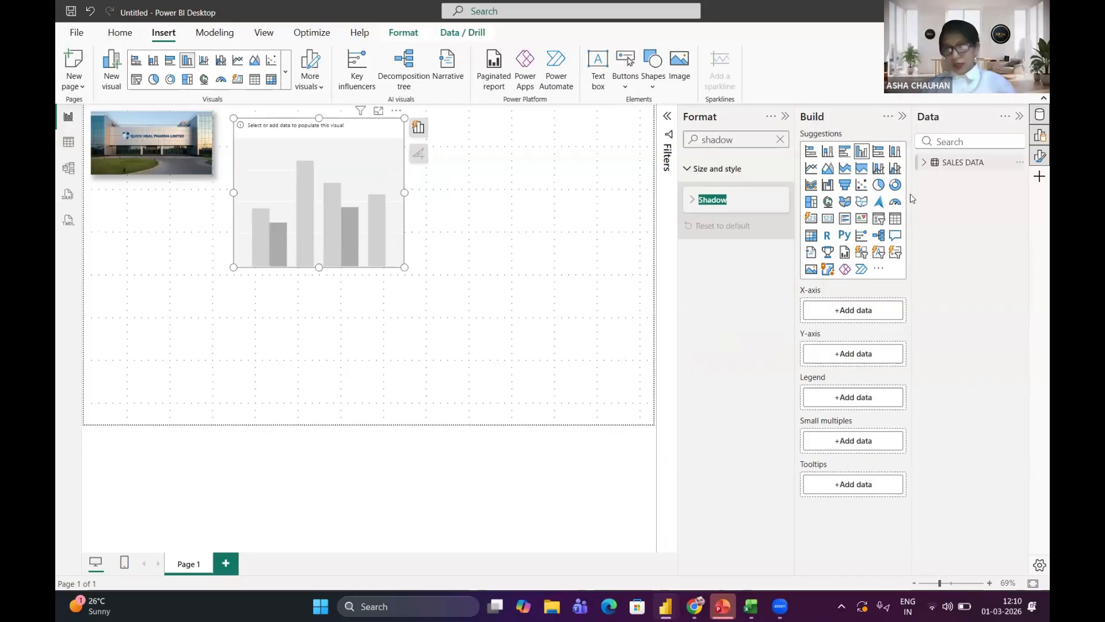
Step: Plot Sales_Amount by Region from SALES DATA in the column chart and enlarge the chart across the canvas
{"action": "left_click", "coordinate": [924, 163]}
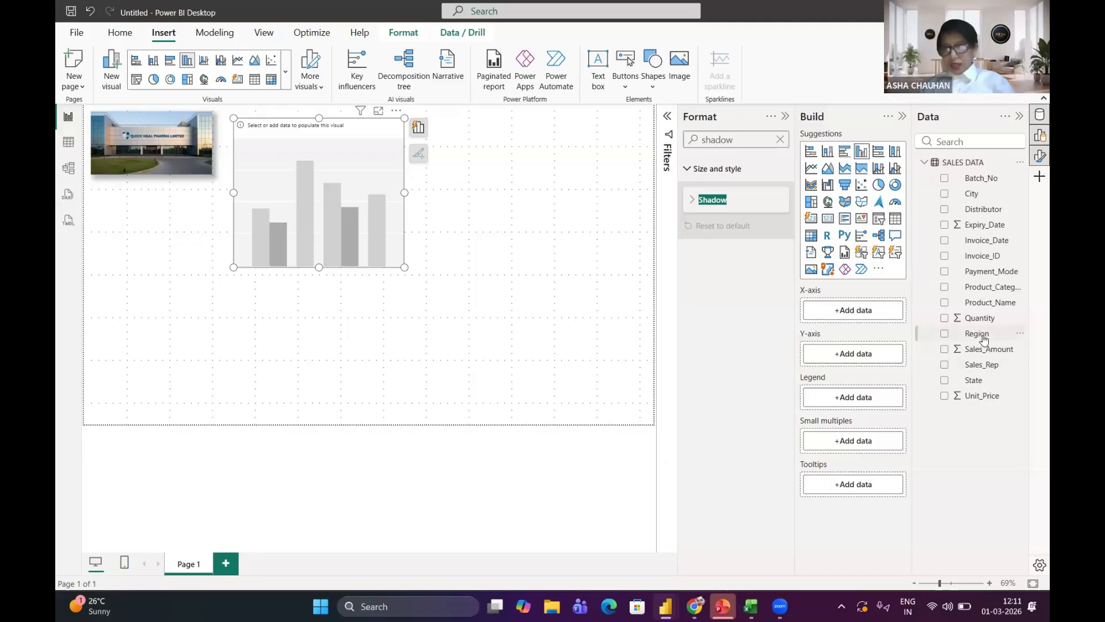
{"action": "left_click", "coordinate": [945, 334]}
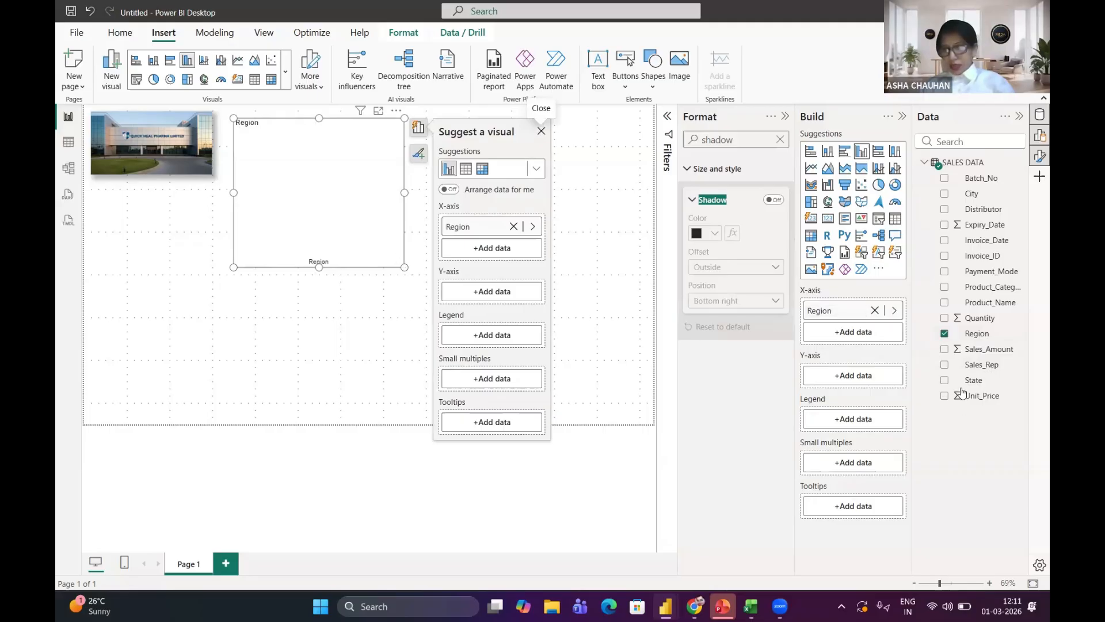
{"action": "left_click", "coordinate": [945, 350]}
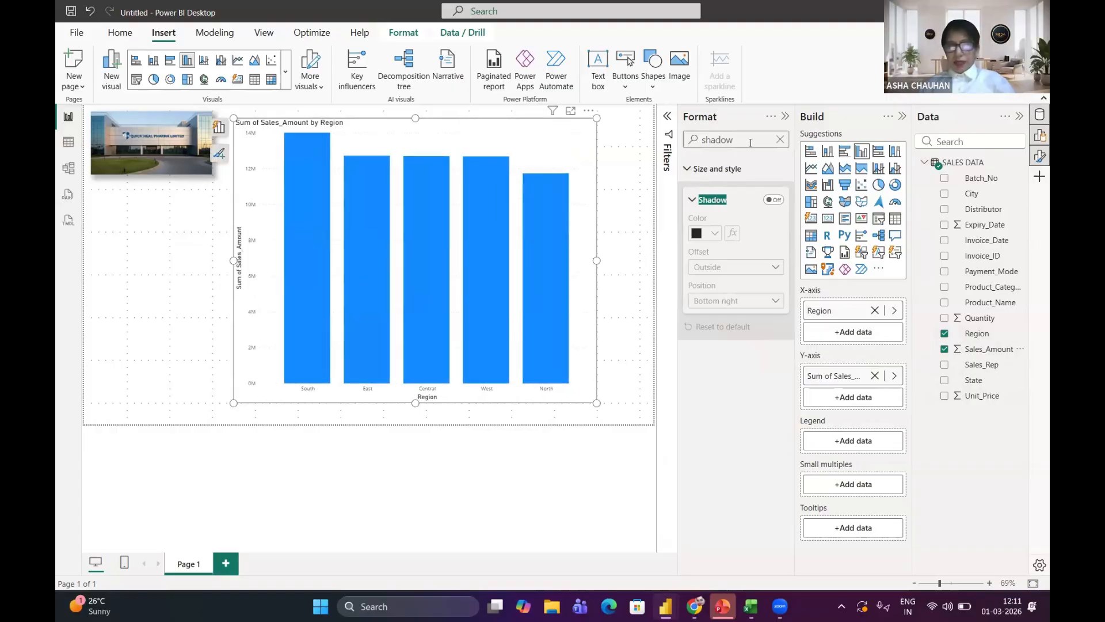
Step: Format the column chart's X-axis values as bold, black, font size 11
{"action": "left_click", "coordinate": [781, 141]}
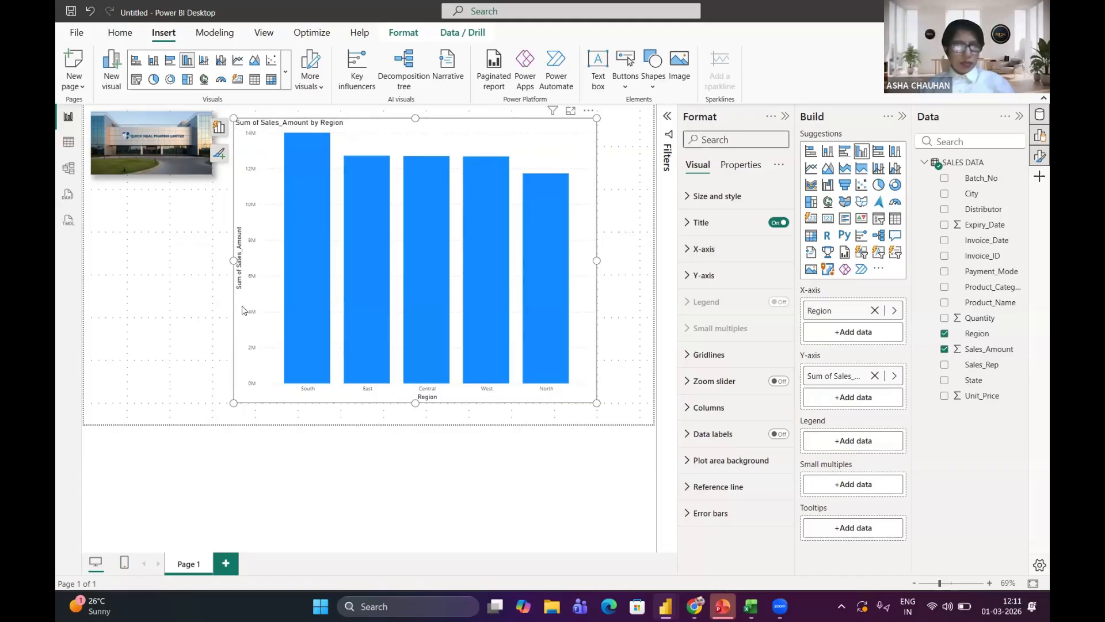
{"action": "left_click", "coordinate": [687, 252]}
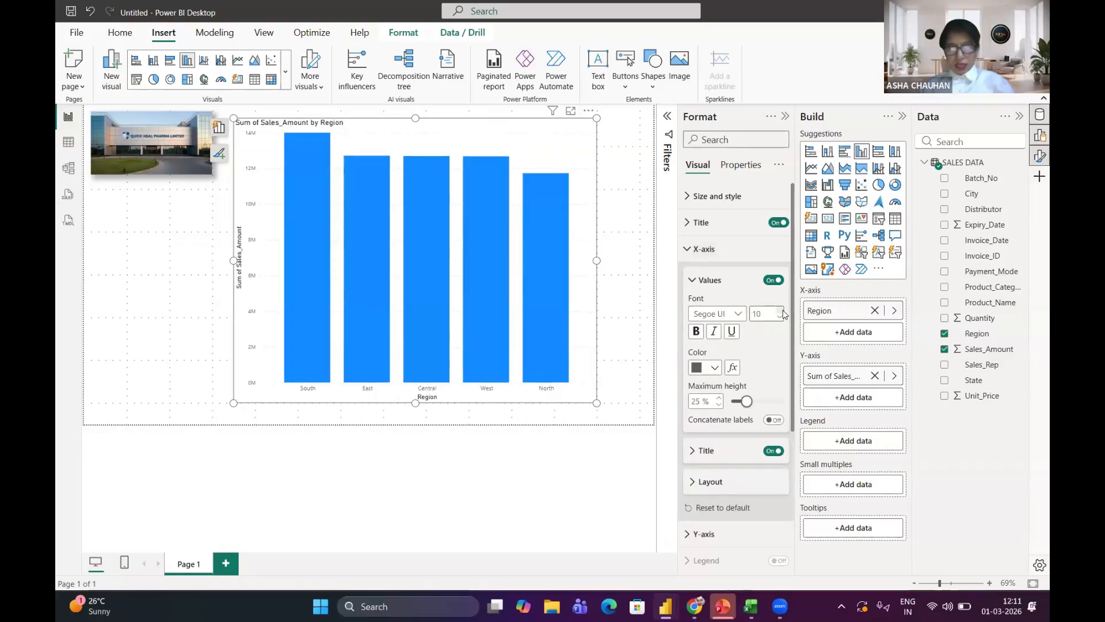
{"action": "left_click", "coordinate": [696, 331]}
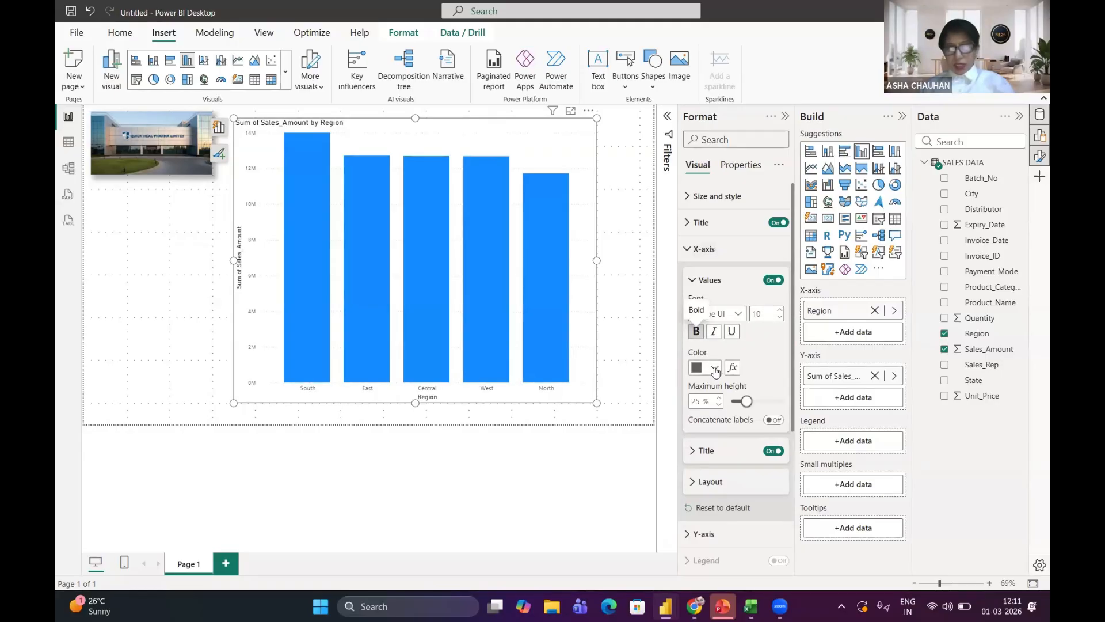
{"action": "left_click", "coordinate": [715, 368]}
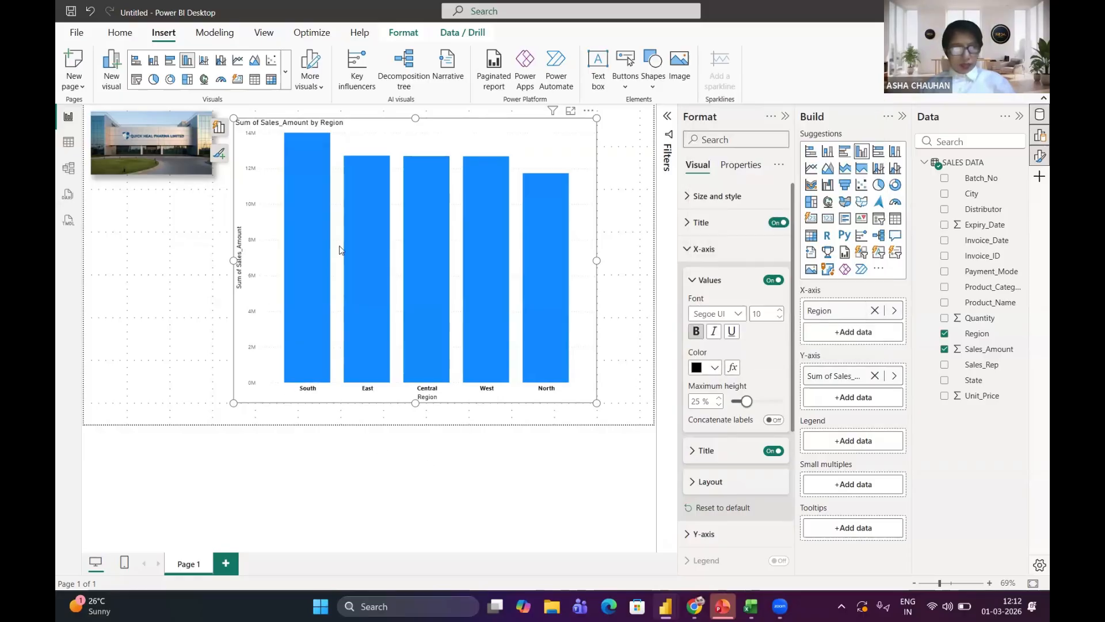
{"action": "left_click", "coordinate": [780, 310]}
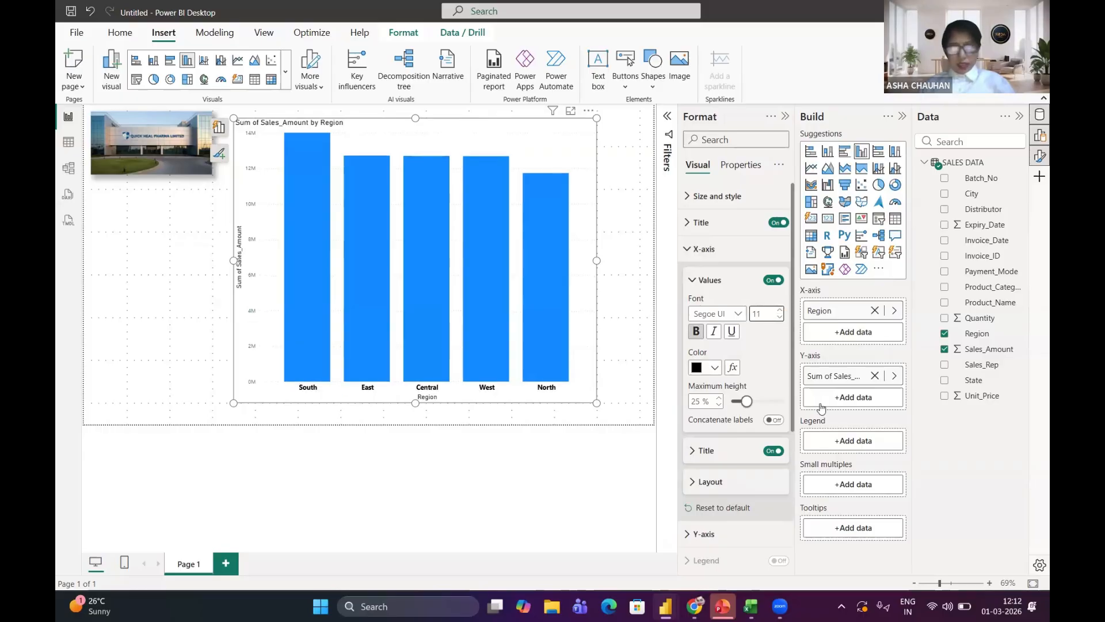
{"action": "left_click", "coordinate": [691, 253]}
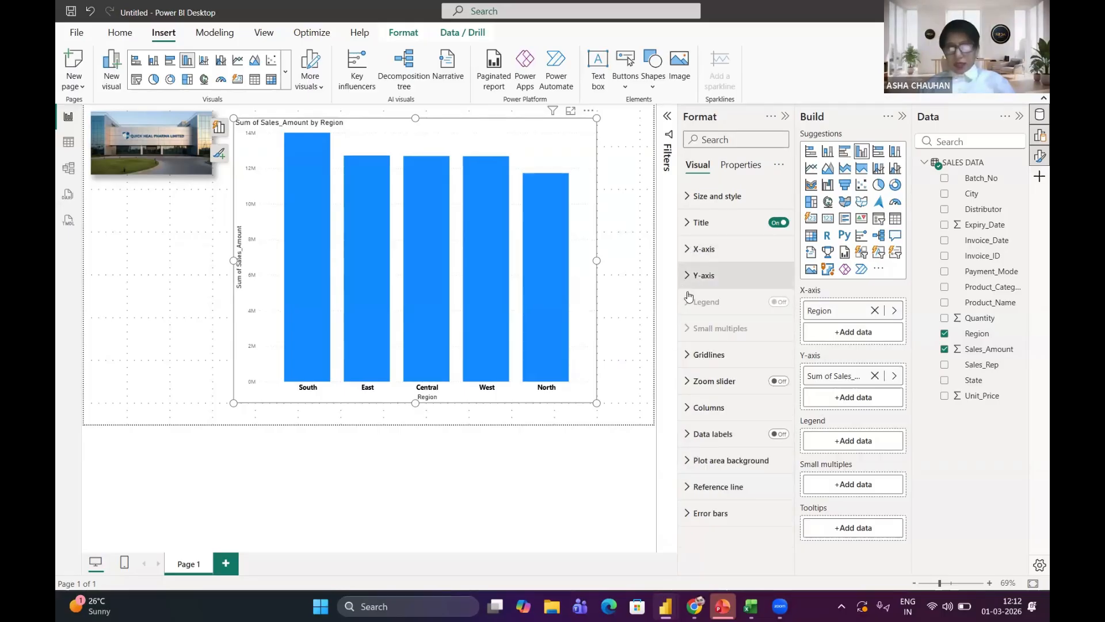
Step: Format the column chart's Y-axis values as bold, black, font size 11
{"action": "left_click", "coordinate": [688, 281]}
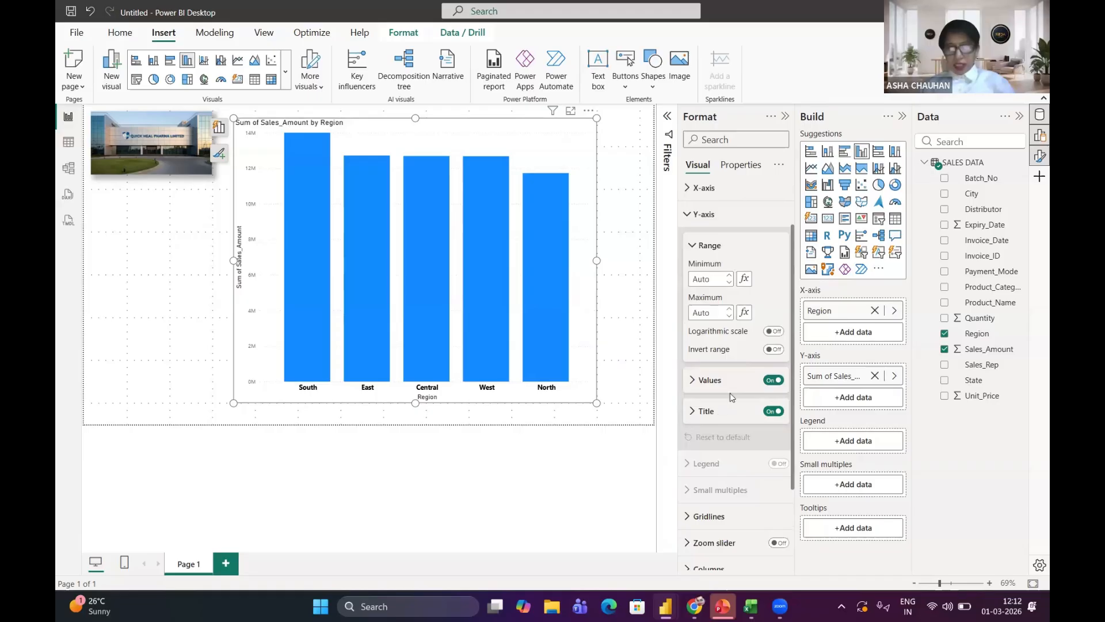
{"action": "scroll", "coordinate": [730, 392], "scroll_direction": "down", "scroll_amount": 3}
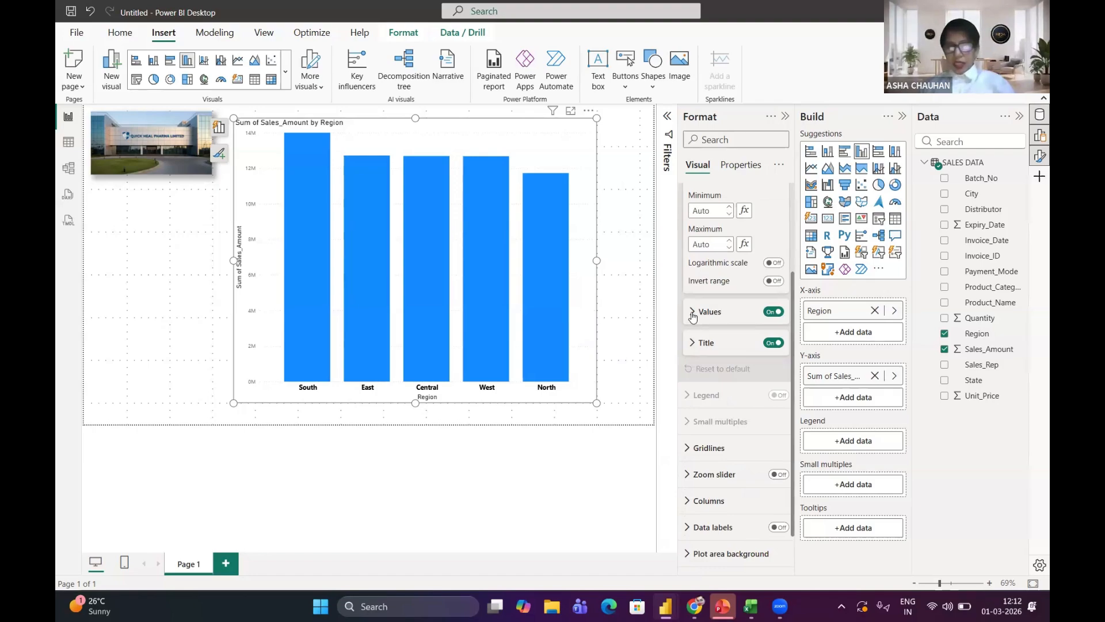
{"action": "left_click", "coordinate": [693, 313]}
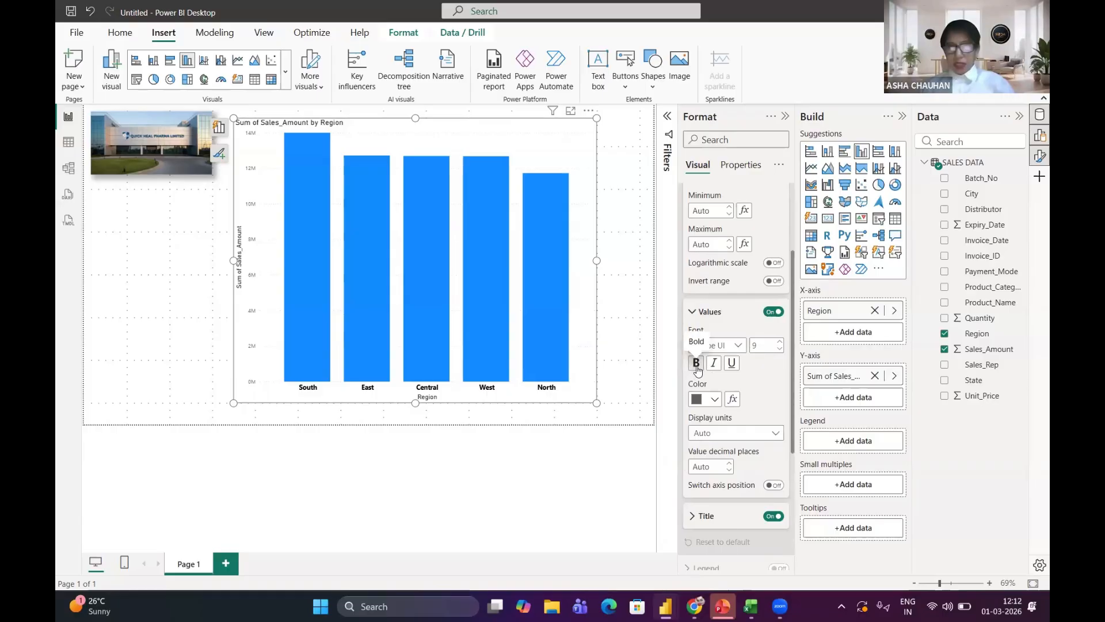
{"action": "left_click", "coordinate": [697, 369]}
{"action": "left_click", "coordinate": [780, 342]}
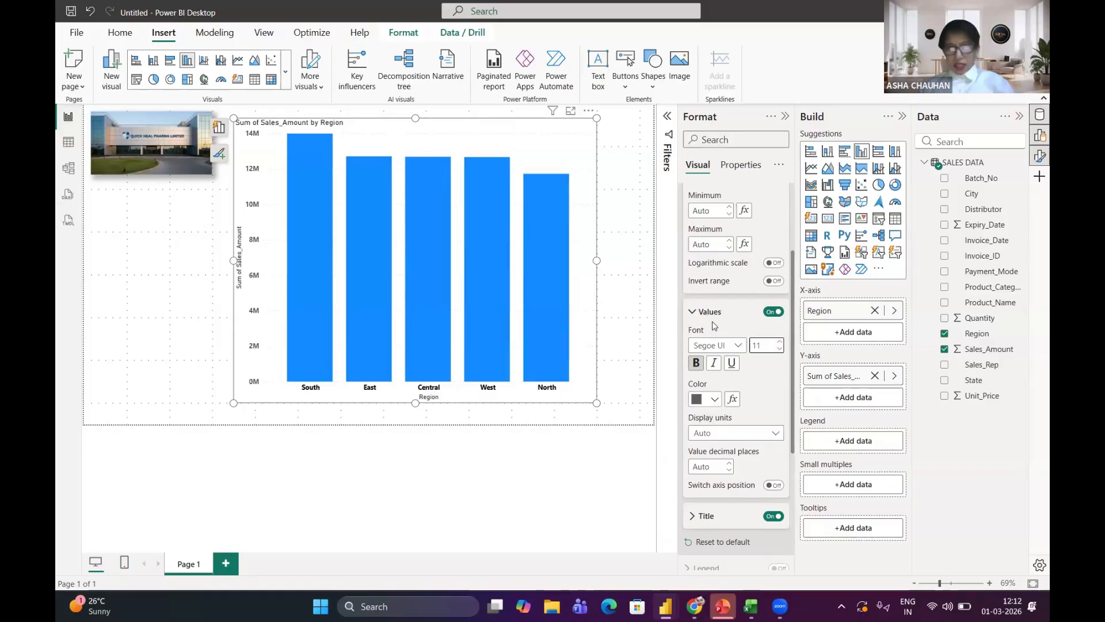
{"action": "left_click", "coordinate": [714, 399]}
{"action": "left_click", "coordinate": [703, 316]}
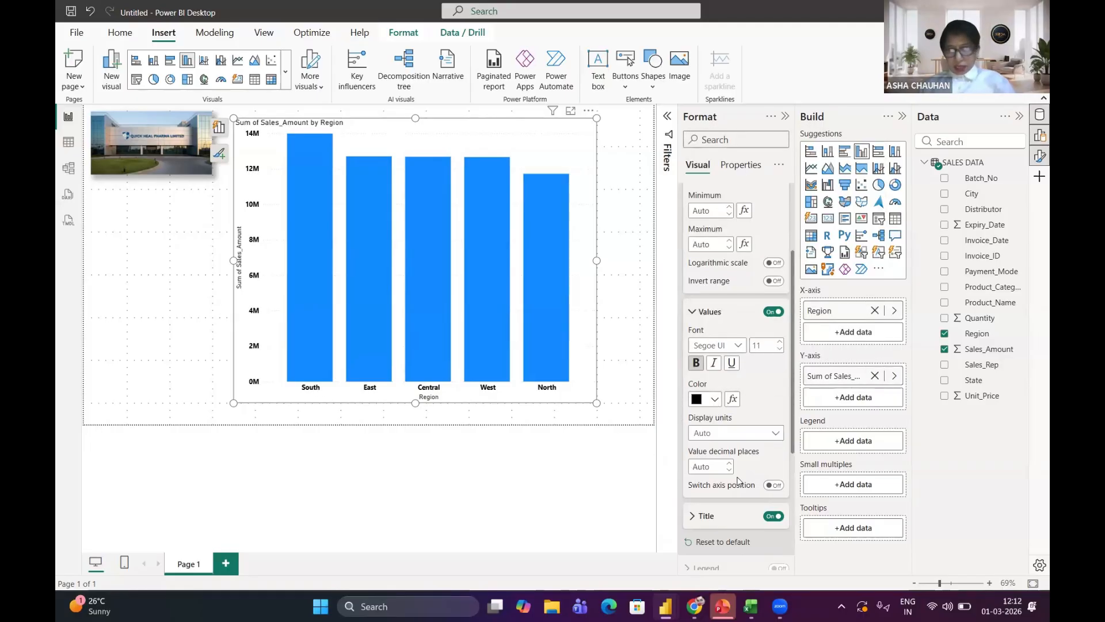
{"action": "scroll", "coordinate": [738, 483], "scroll_direction": "down", "scroll_amount": 2}
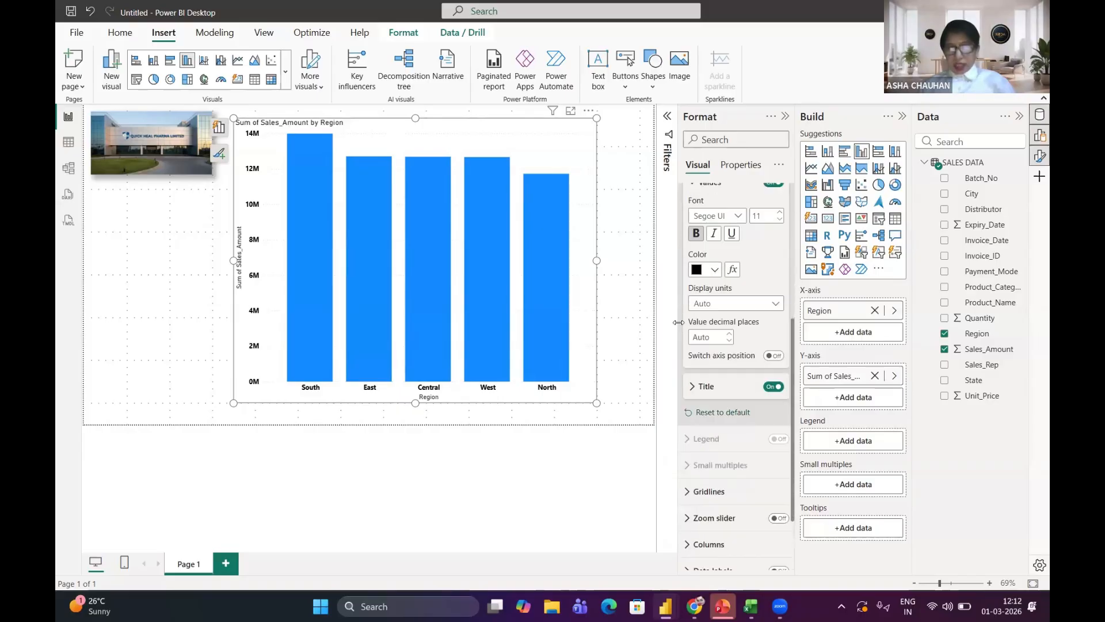
{"action": "scroll", "coordinate": [684, 293], "scroll_direction": "up", "scroll_amount": 4}
{"action": "left_click", "coordinate": [687, 280]}
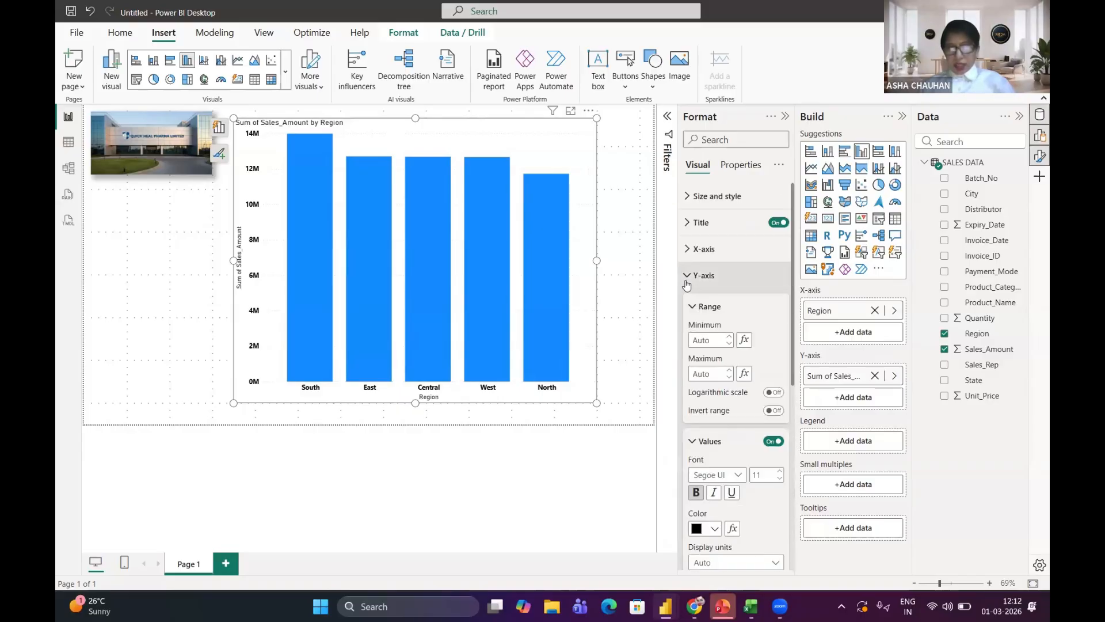
Step: Format the column chart's title as bold white text on a black background with font size 15
{"action": "left_click", "coordinate": [688, 225]}
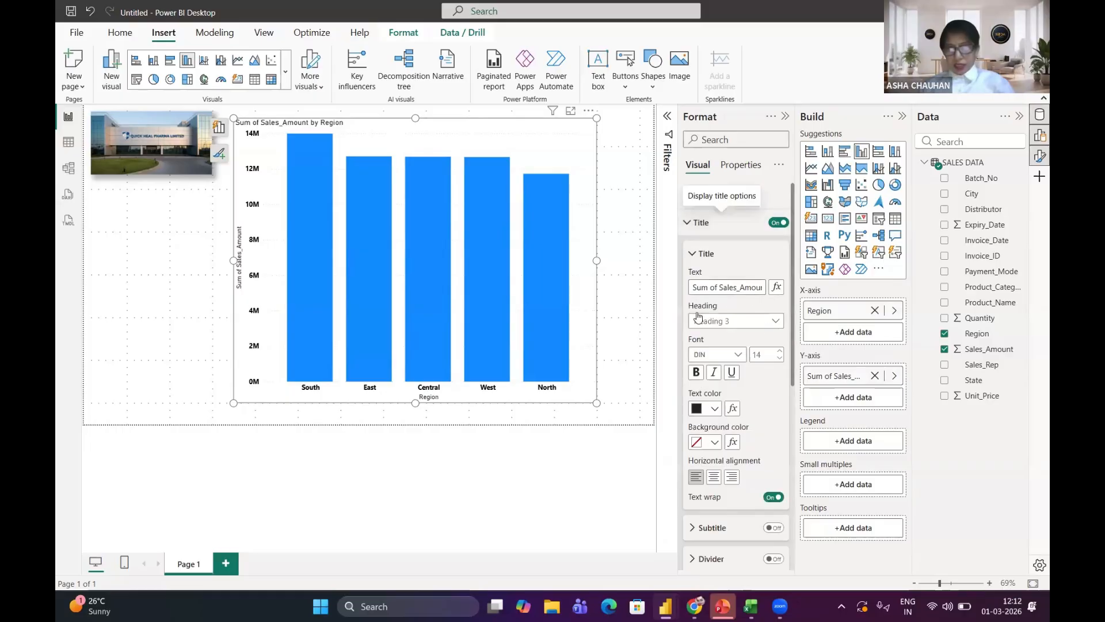
{"action": "left_click", "coordinate": [699, 287]}
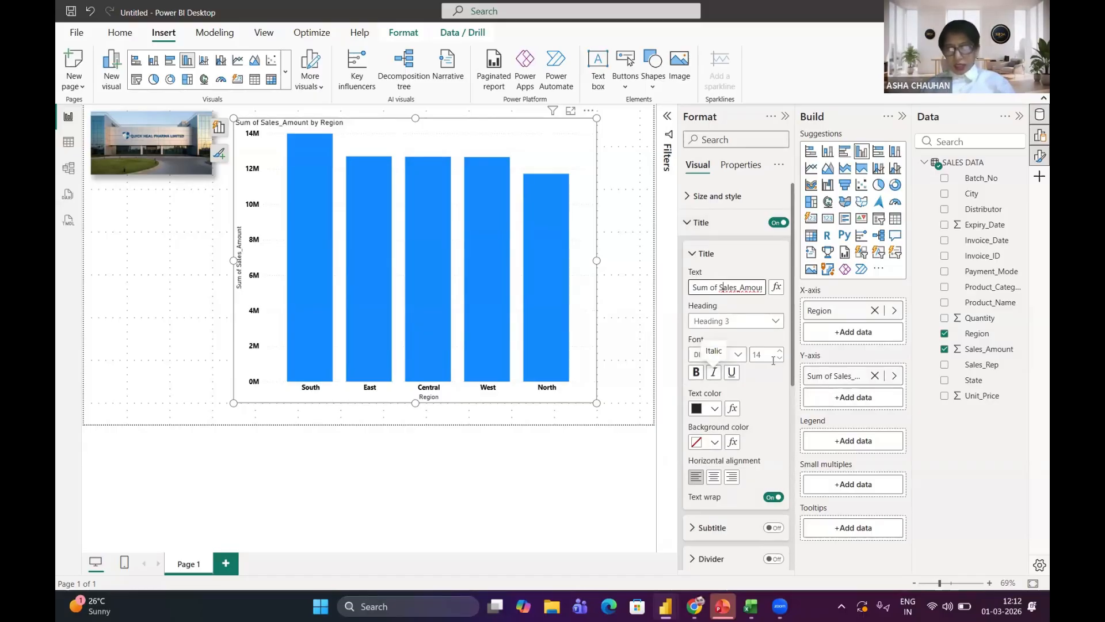
{"action": "left_click", "coordinate": [697, 376]}
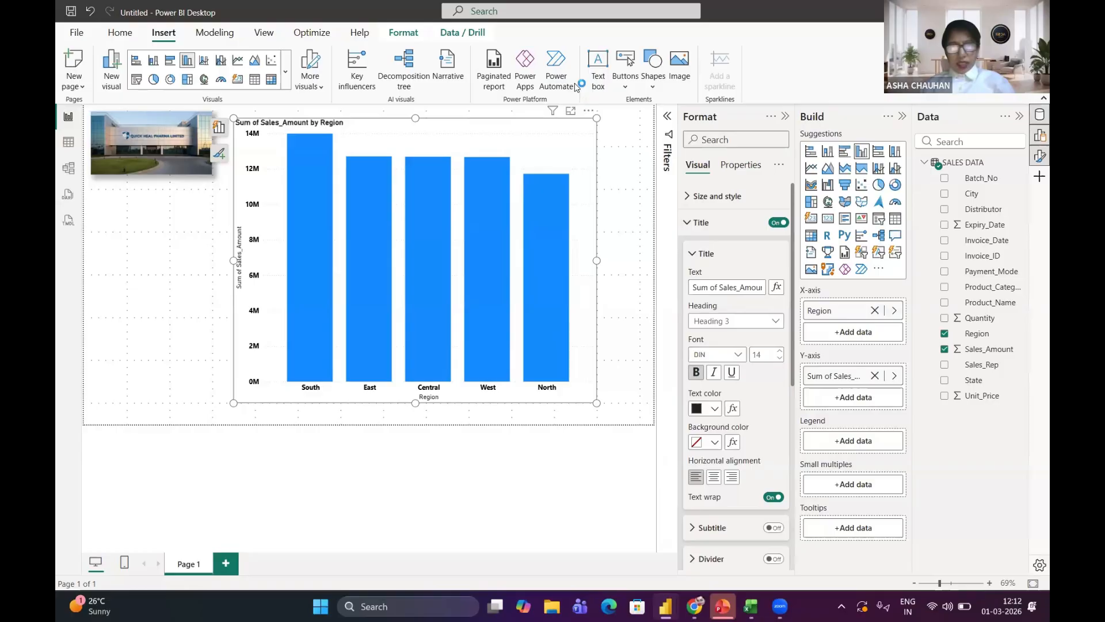
{"action": "left_click", "coordinate": [714, 408]}
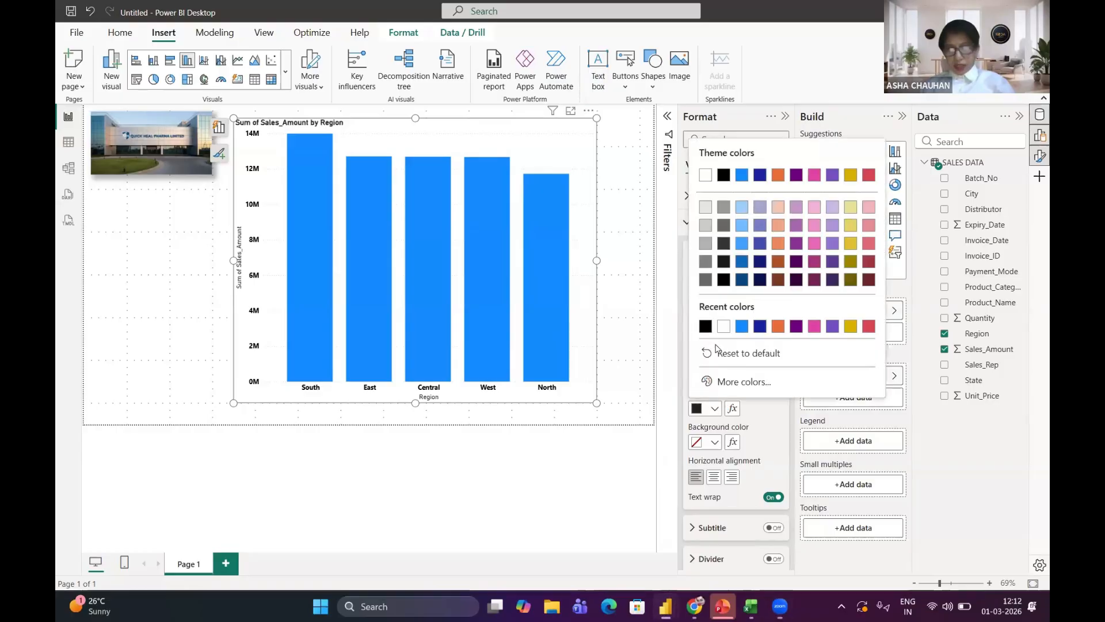
{"action": "left_click", "coordinate": [724, 326]}
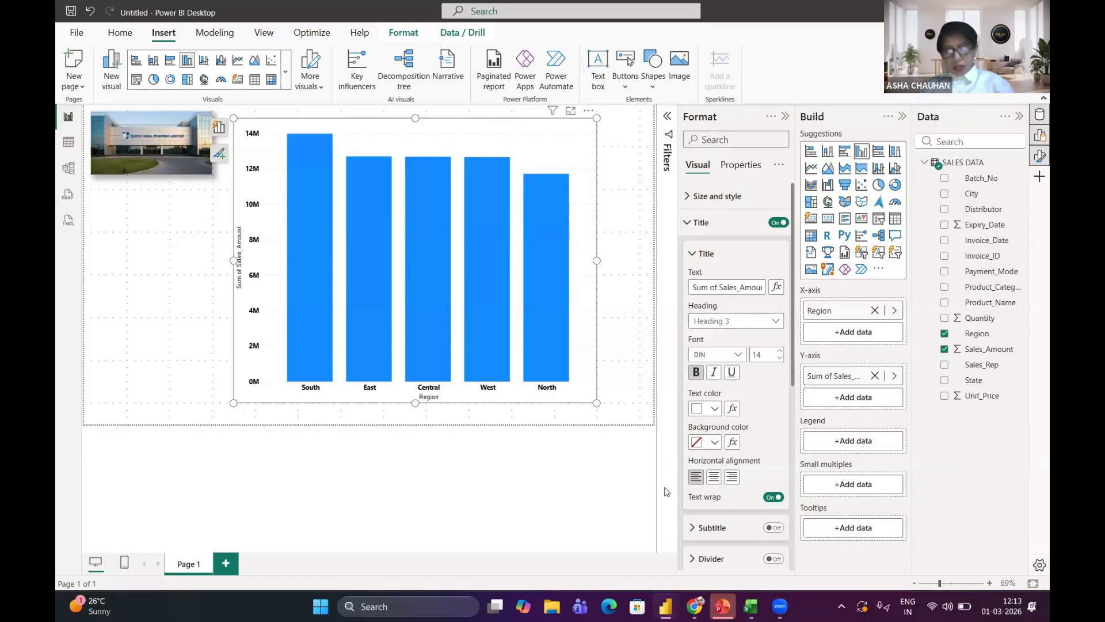
{"action": "left_click", "coordinate": [717, 446]}
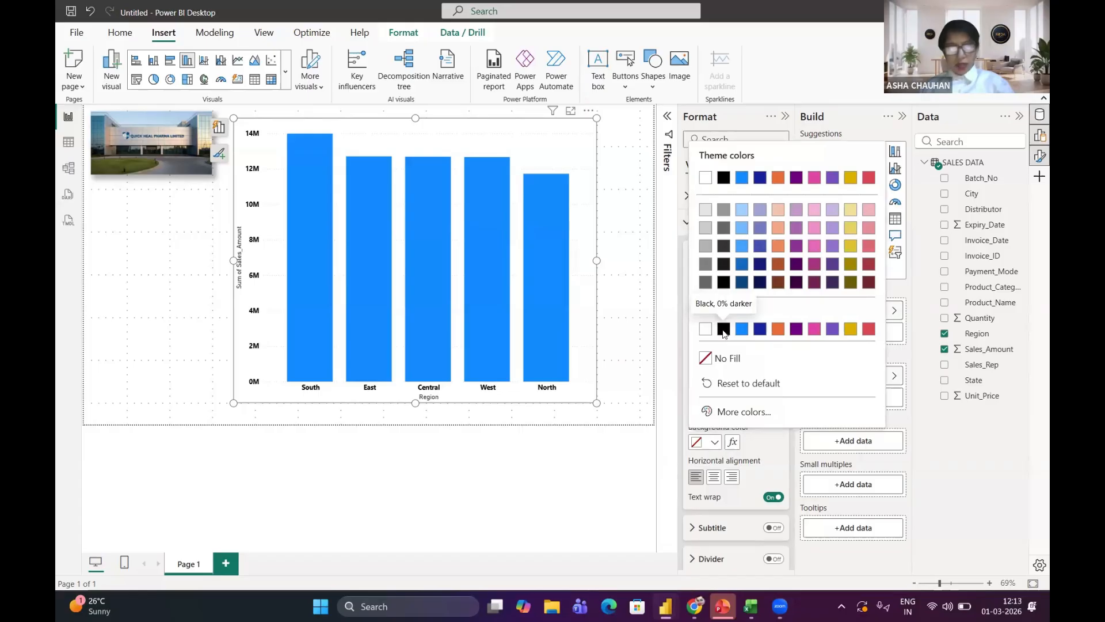
{"action": "left_click", "coordinate": [724, 331]}
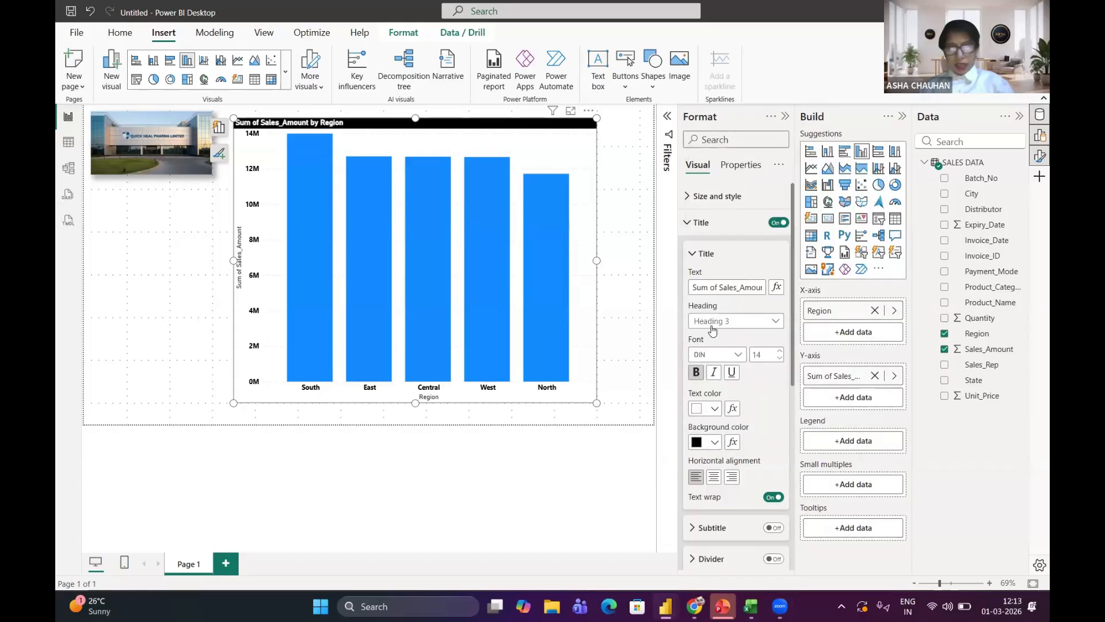
{"action": "left_click", "coordinate": [780, 352]}
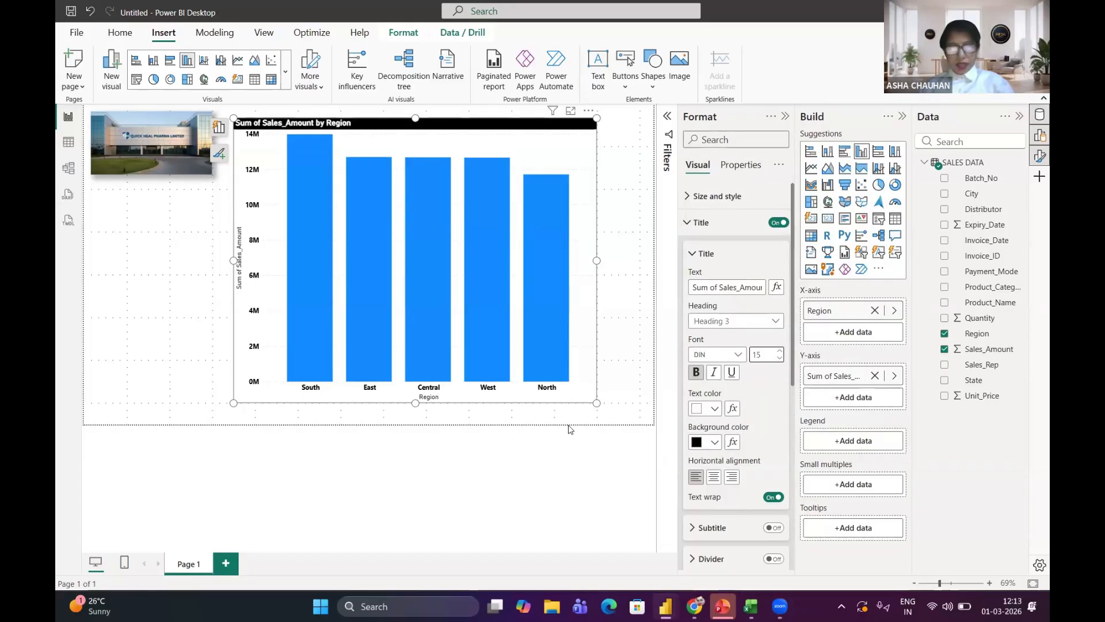
Step: Shrink the column chart to free space on the page and turn on its data labels
{"action": "left_click_drag", "start_coordinate": [597, 403], "coordinate": [545, 359]}
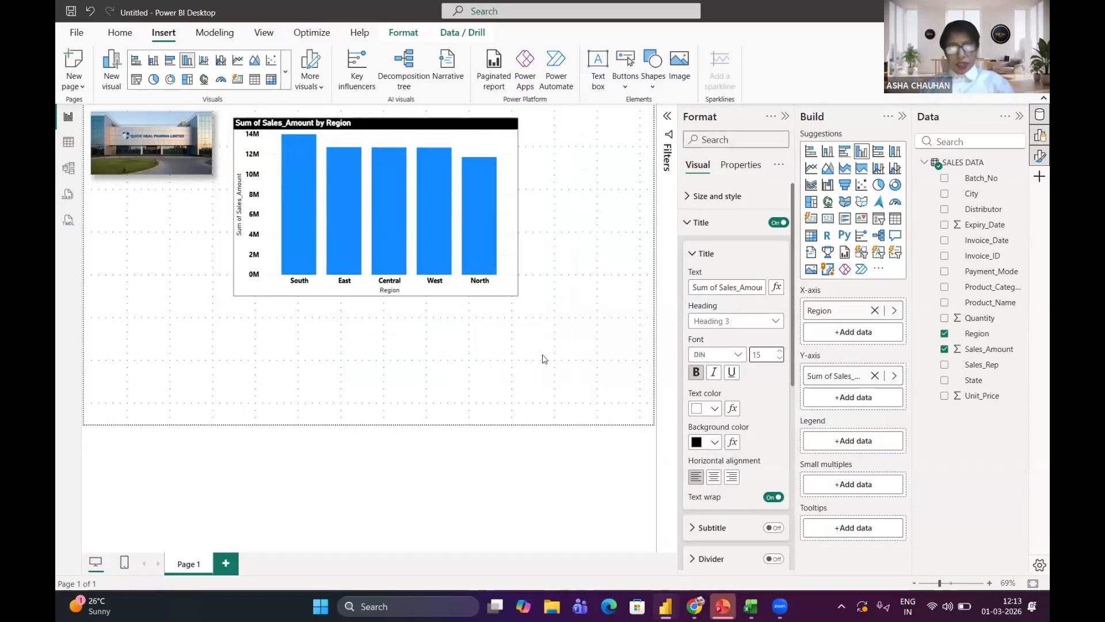
{"action": "left_click", "coordinate": [688, 225]}
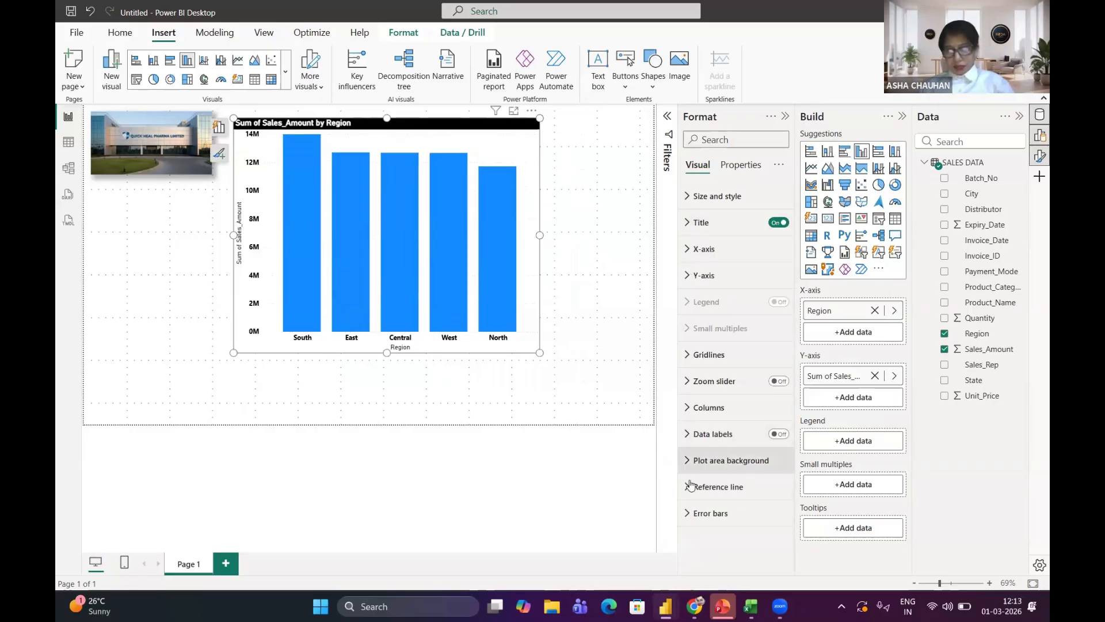
{"action": "left_click", "coordinate": [776, 435]}
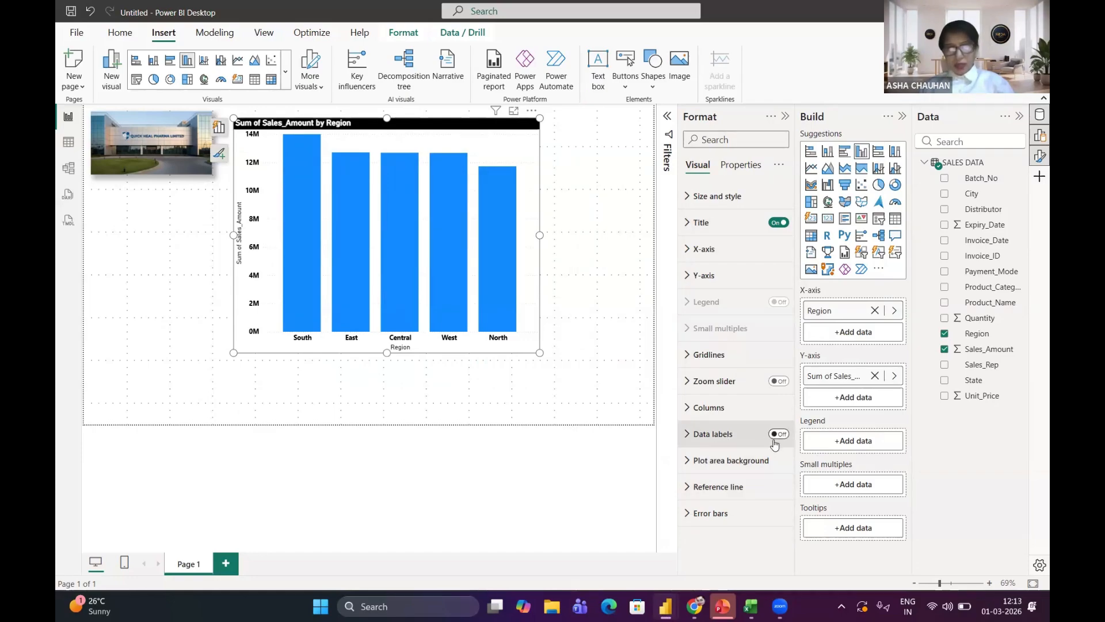
Step: Format the column chart's data label values as bold, black, font size 11
{"action": "left_click", "coordinate": [685, 437]}
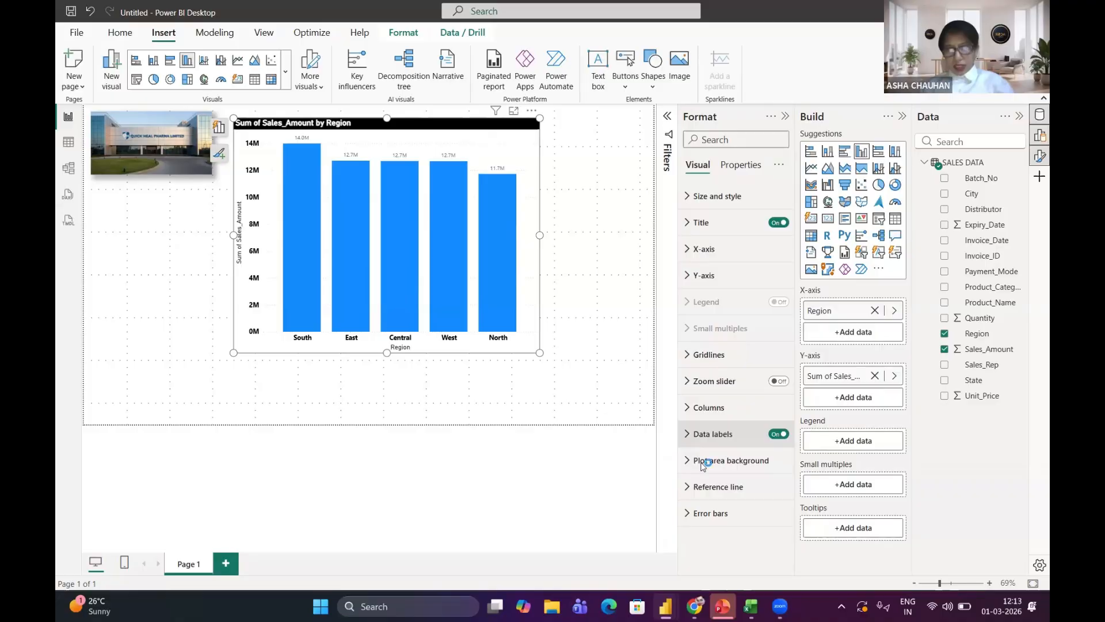
{"action": "scroll", "coordinate": [702, 488], "scroll_direction": "down", "scroll_amount": 5}
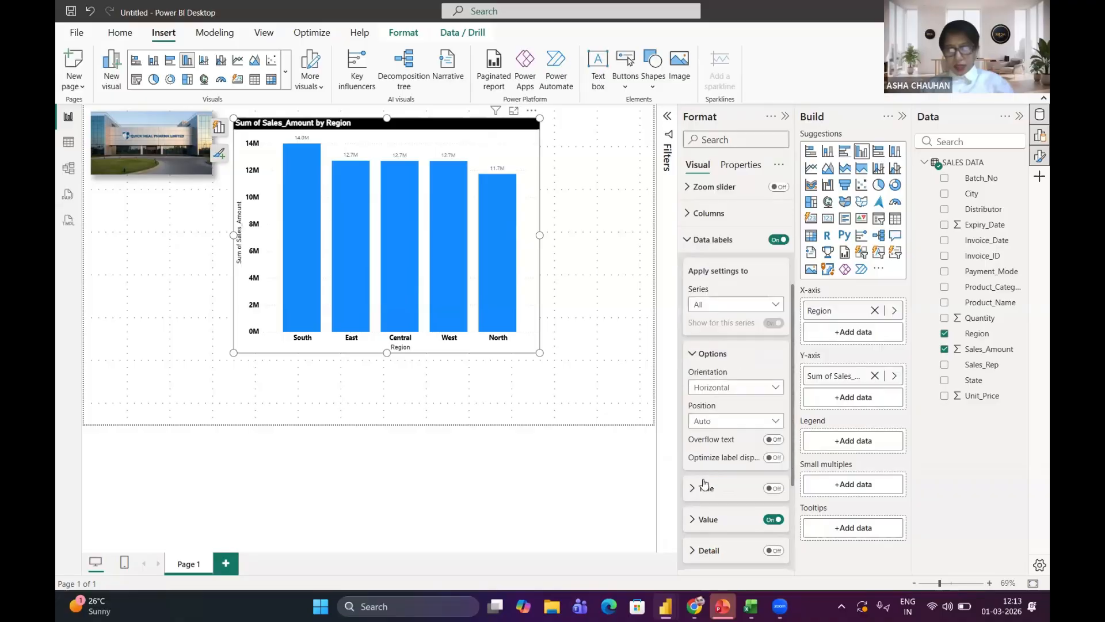
{"action": "left_click", "coordinate": [691, 389]}
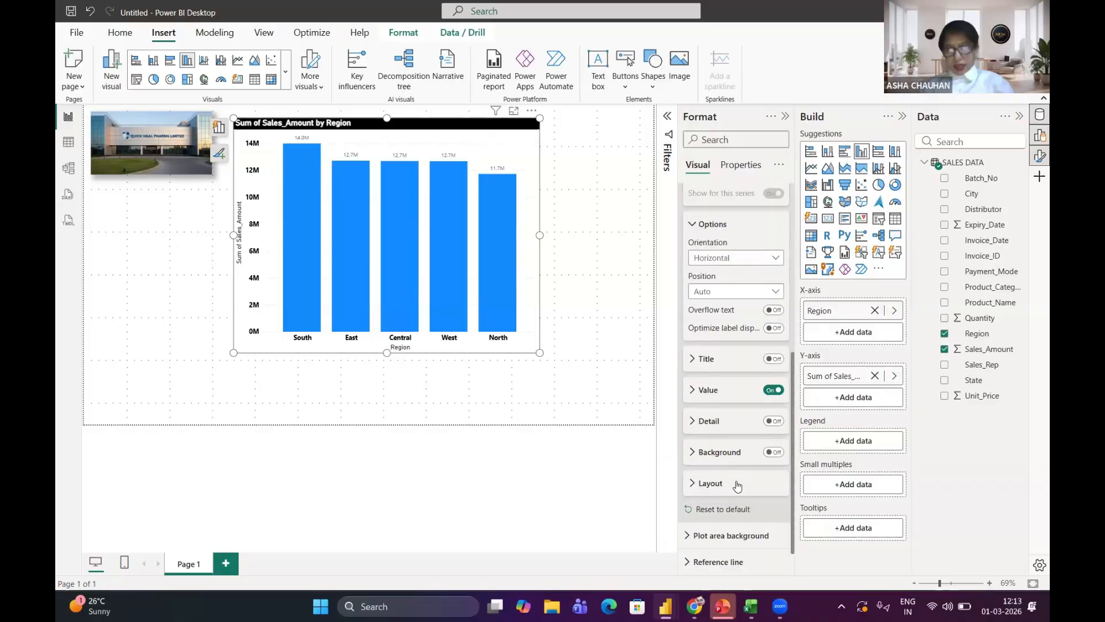
{"action": "scroll", "coordinate": [748, 355], "scroll_direction": "down", "scroll_amount": 2}
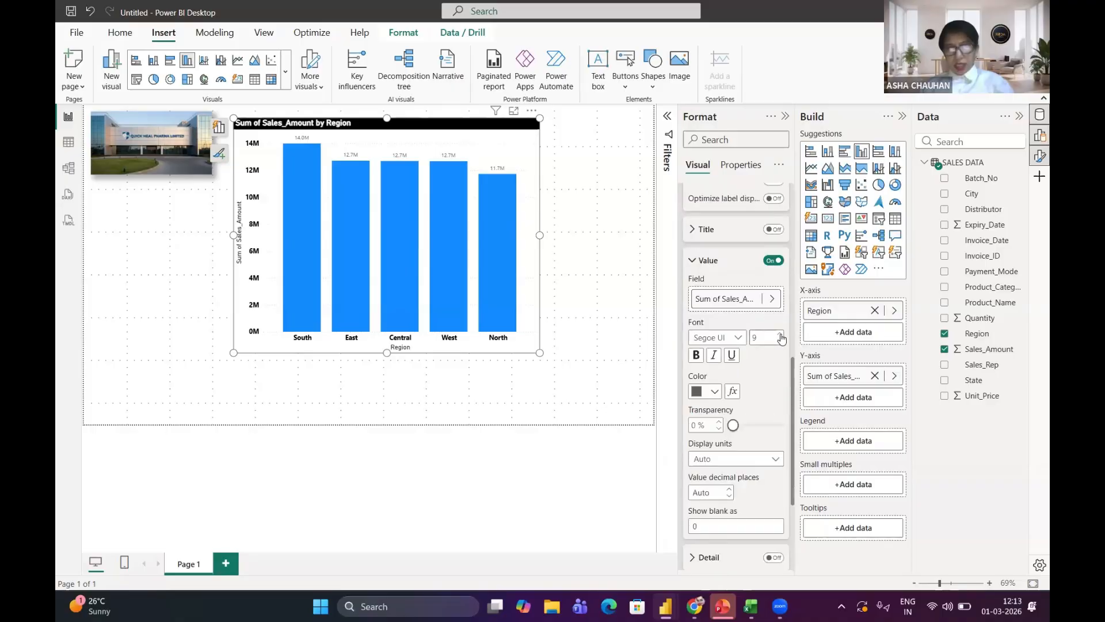
{"action": "left_click", "coordinate": [781, 335]}
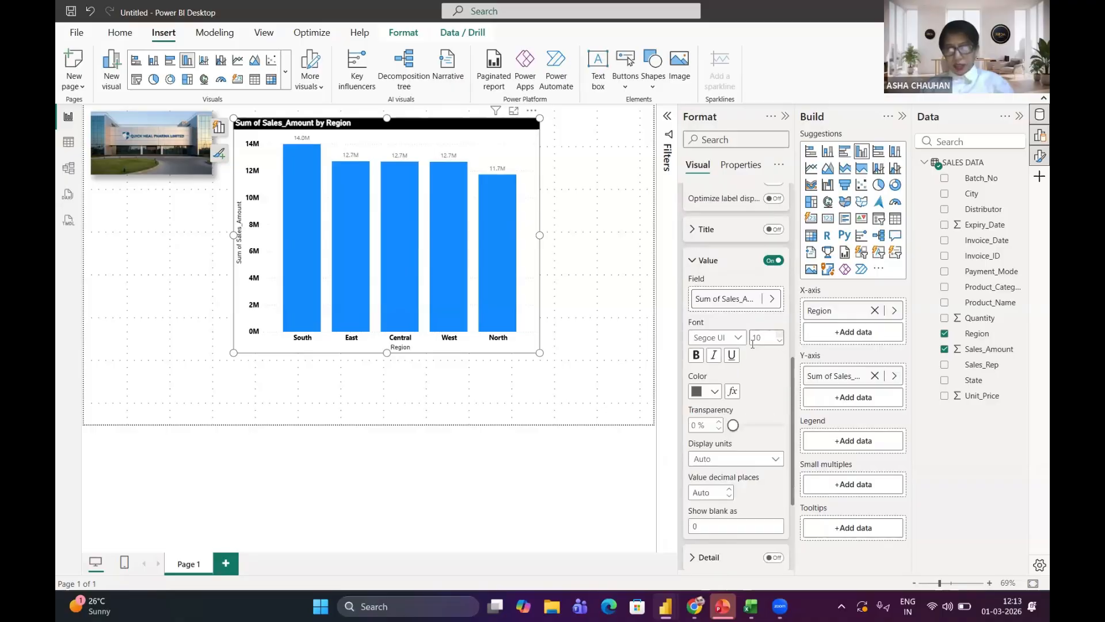
{"action": "left_click", "coordinate": [714, 392]}
{"action": "left_click", "coordinate": [706, 310]}
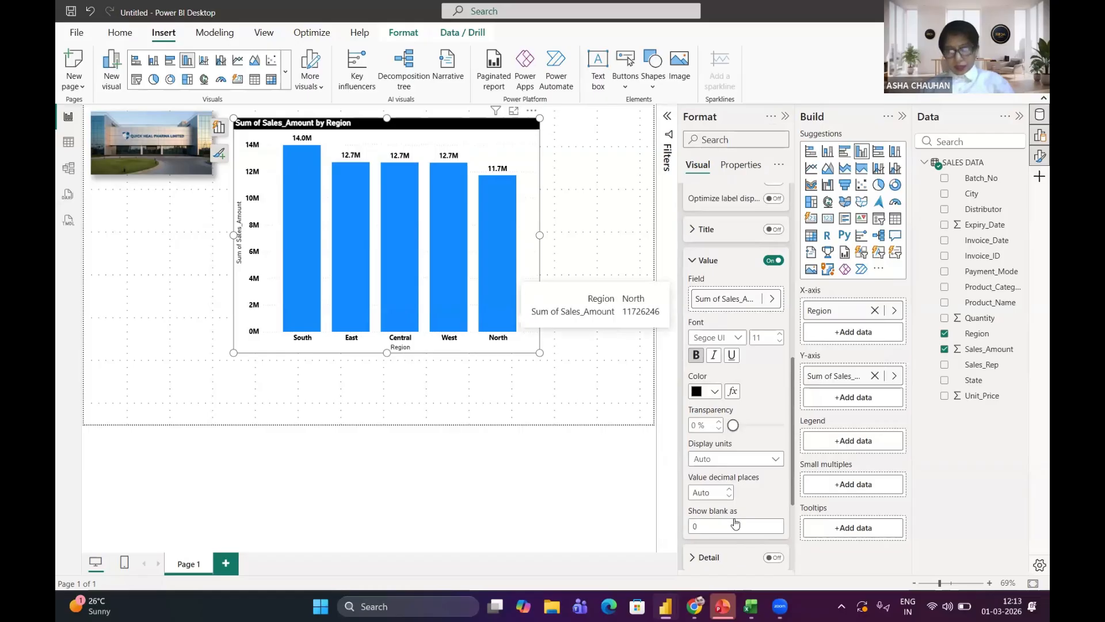
Step: Examine the layout and other remaining settings of the chart's data labels
{"action": "scroll", "coordinate": [728, 498], "scroll_direction": "down", "scroll_amount": 3}
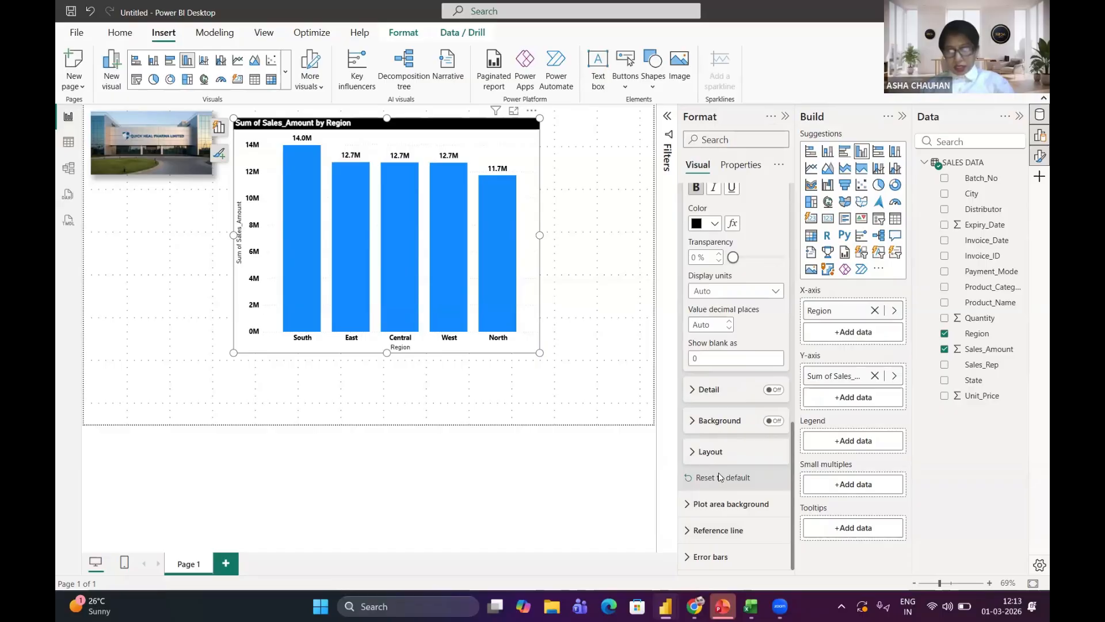
{"action": "left_click", "coordinate": [712, 452]}
{"action": "scroll", "coordinate": [720, 483], "scroll_direction": "down", "scroll_amount": 1}
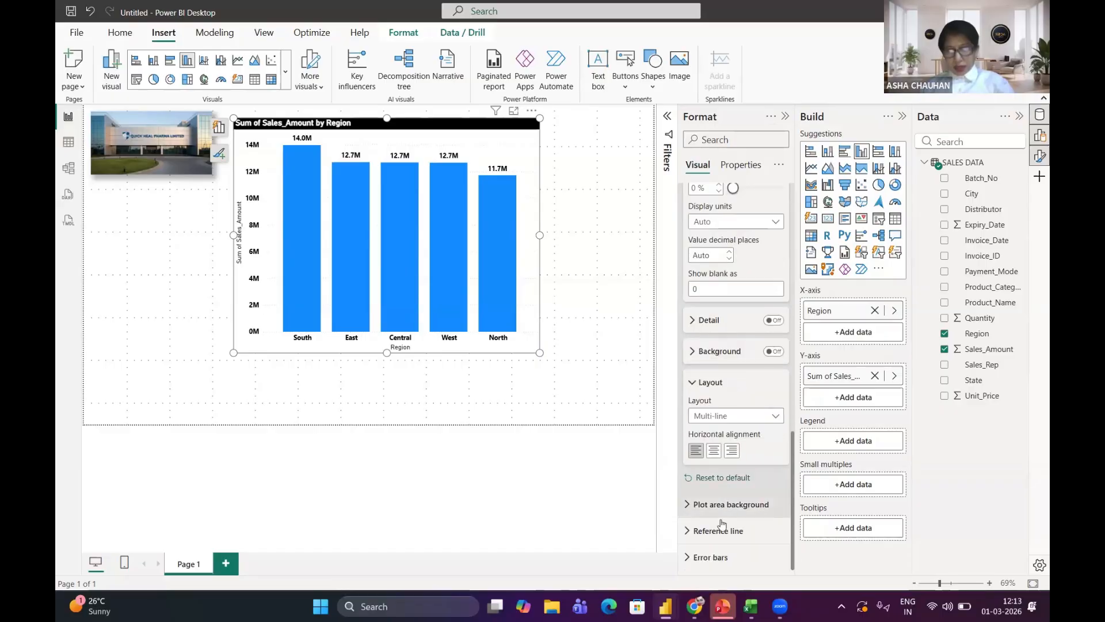
{"action": "scroll", "coordinate": [717, 521], "scroll_direction": "up", "scroll_amount": 2}
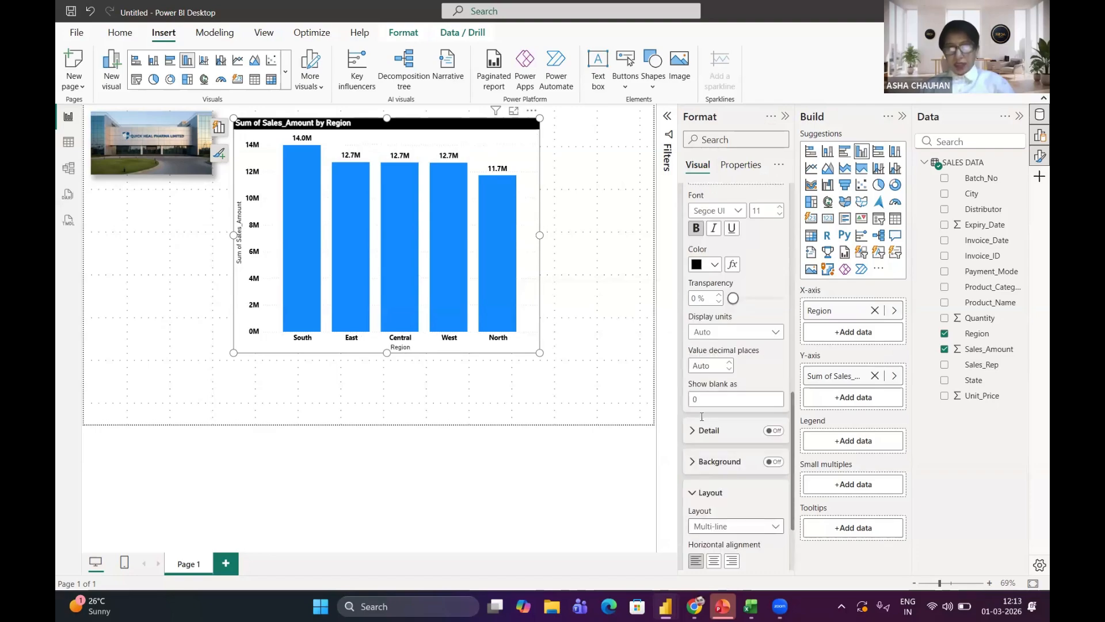
{"action": "scroll", "coordinate": [699, 458], "scroll_direction": "up", "scroll_amount": 5}
{"action": "scroll", "coordinate": [685, 311], "scroll_direction": "down", "scroll_amount": 2}
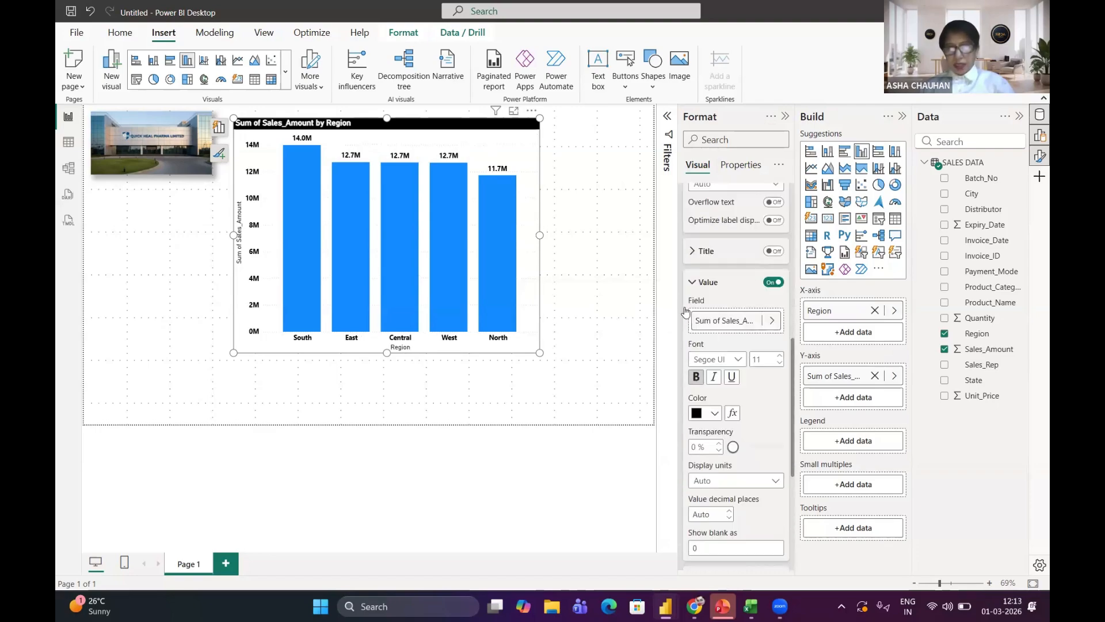
Step: Change the fill color of all the chart's columns to dark blue
{"action": "left_click", "coordinate": [696, 282]}
{"action": "scroll", "coordinate": [699, 276], "scroll_direction": "up", "scroll_amount": 5}
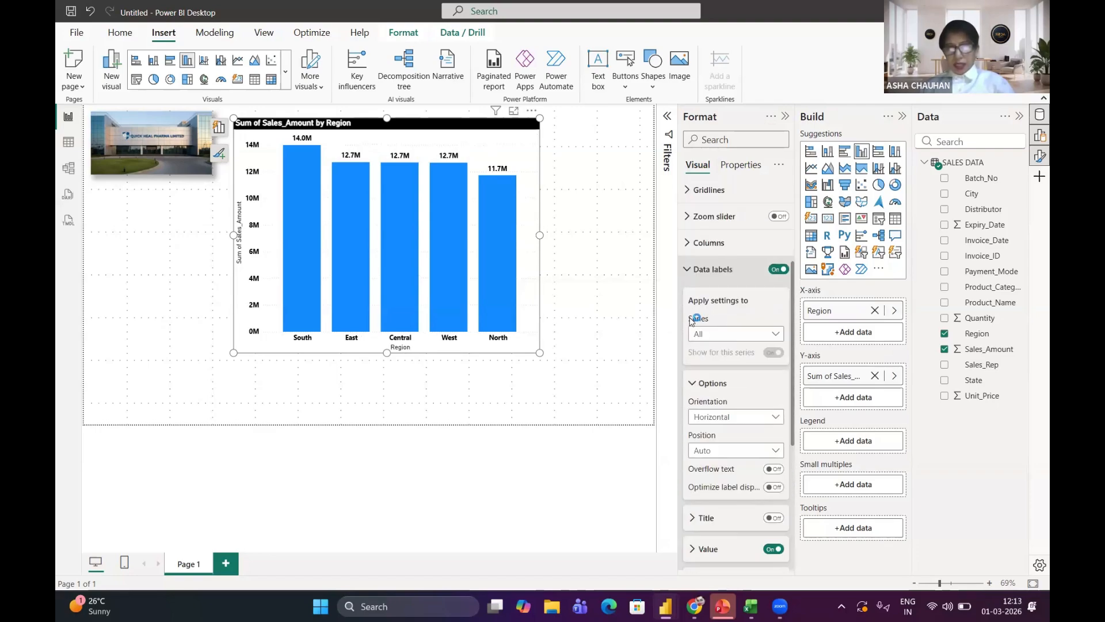
{"action": "scroll", "coordinate": [692, 321], "scroll_direction": "up", "scroll_amount": 3}
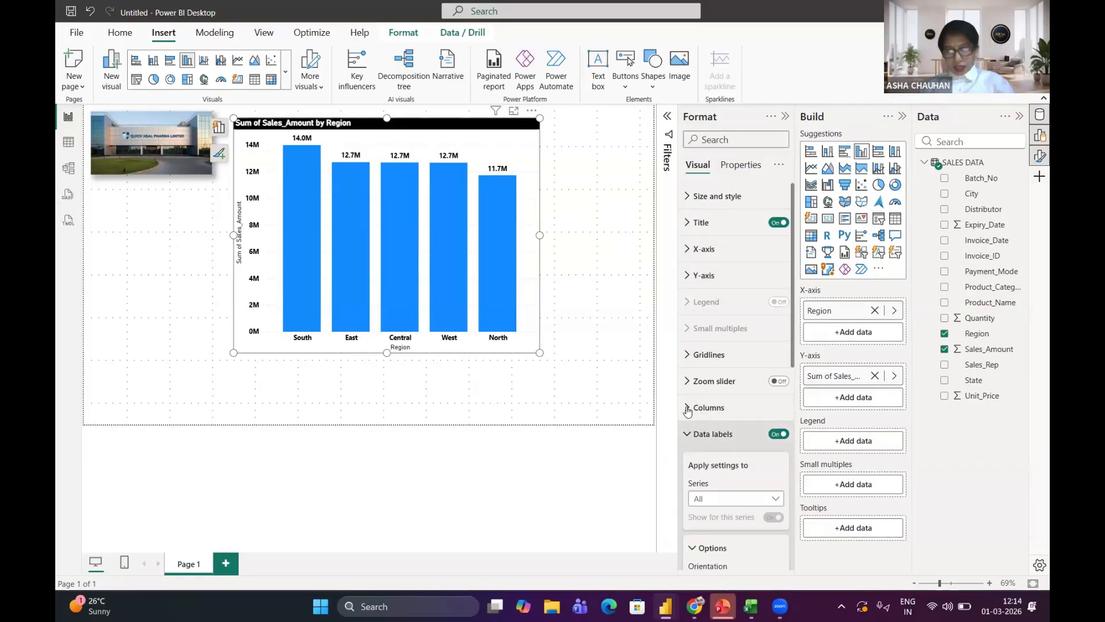
{"action": "left_click", "coordinate": [728, 407]}
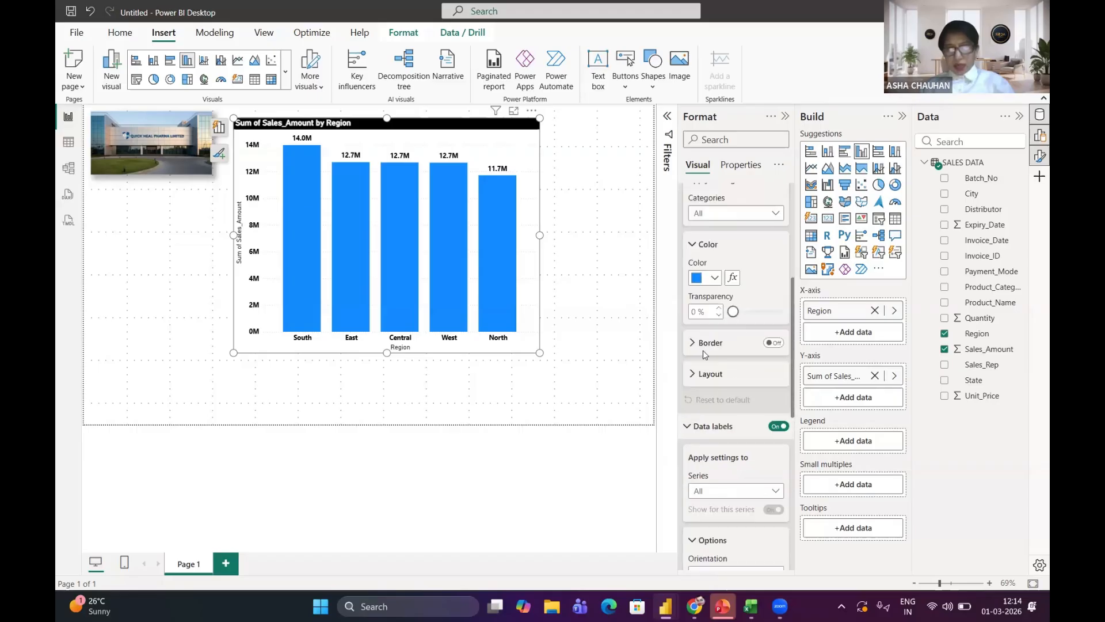
{"action": "left_click", "coordinate": [715, 279]}
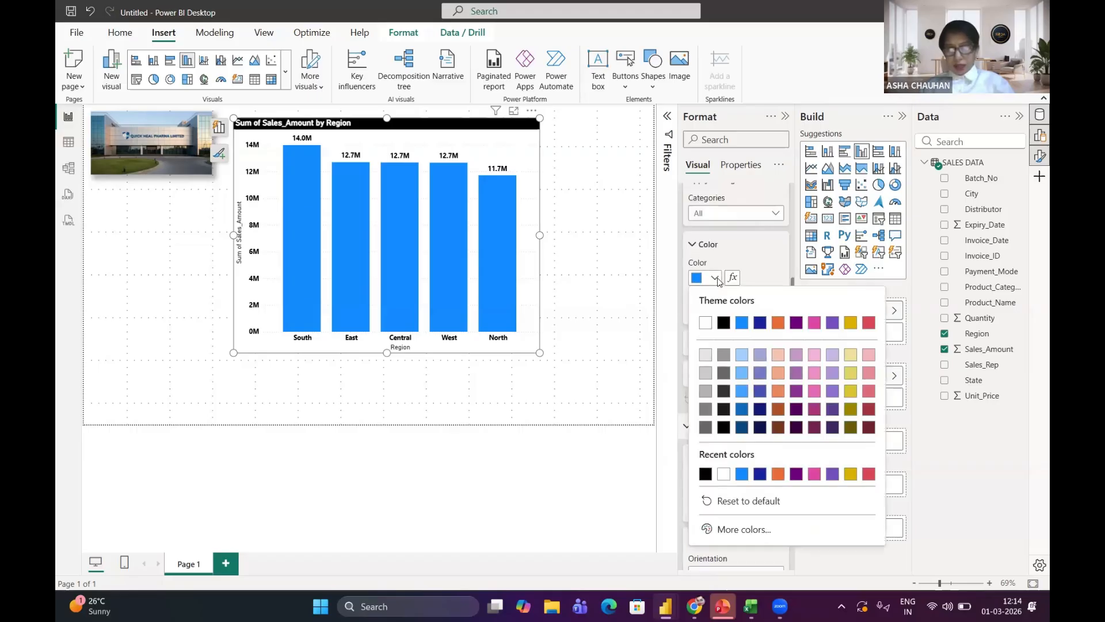
{"action": "left_click", "coordinate": [758, 478]}
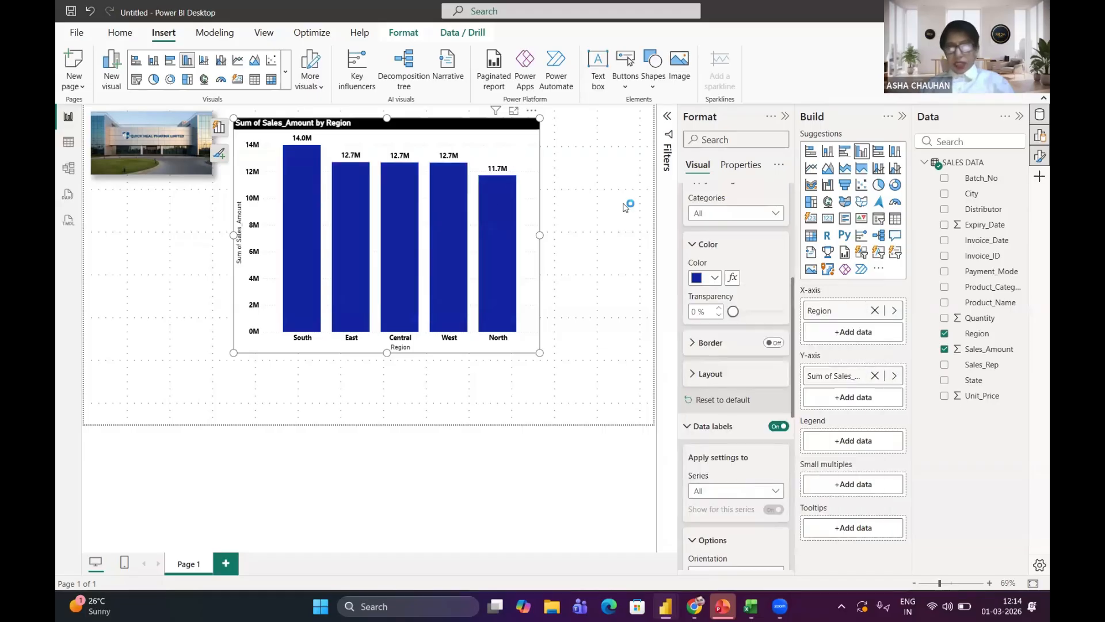
{"action": "left_click", "coordinate": [693, 248]}
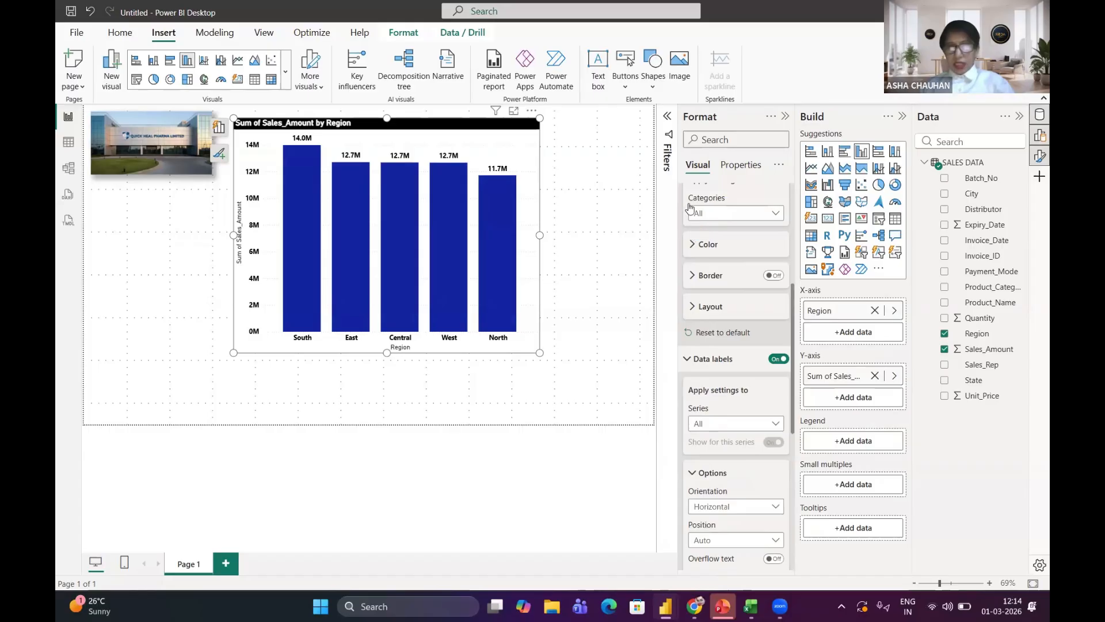
Step: Find the chart's background settings and set the background color to light blue #A0D1FF
{"action": "scroll", "coordinate": [693, 210], "scroll_direction": "up", "scroll_amount": 5}
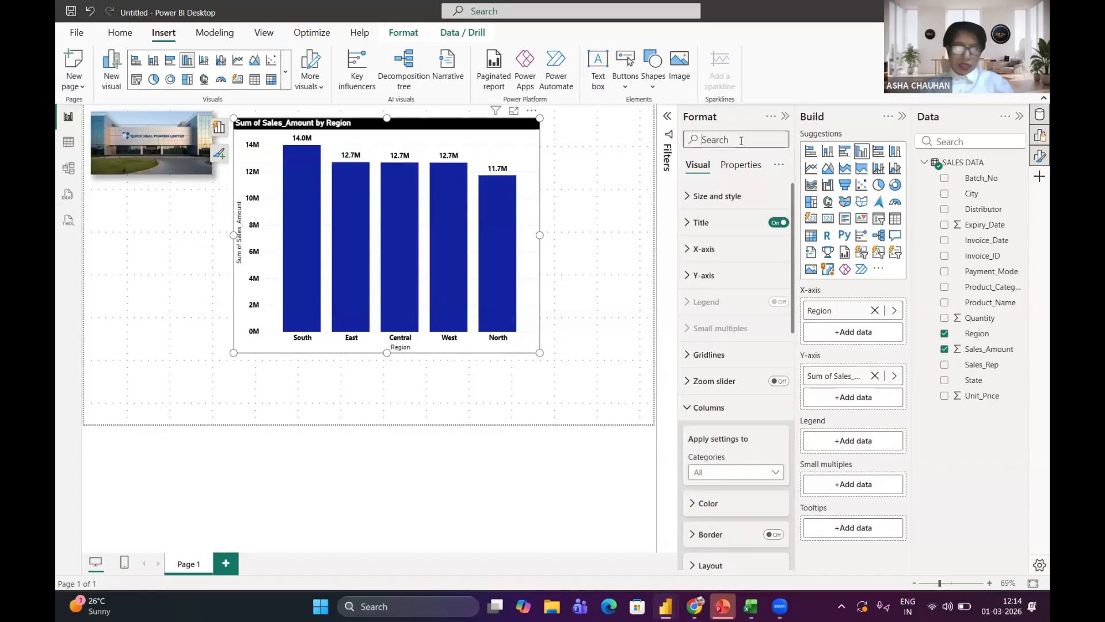
{"action": "type", "text": "back"}
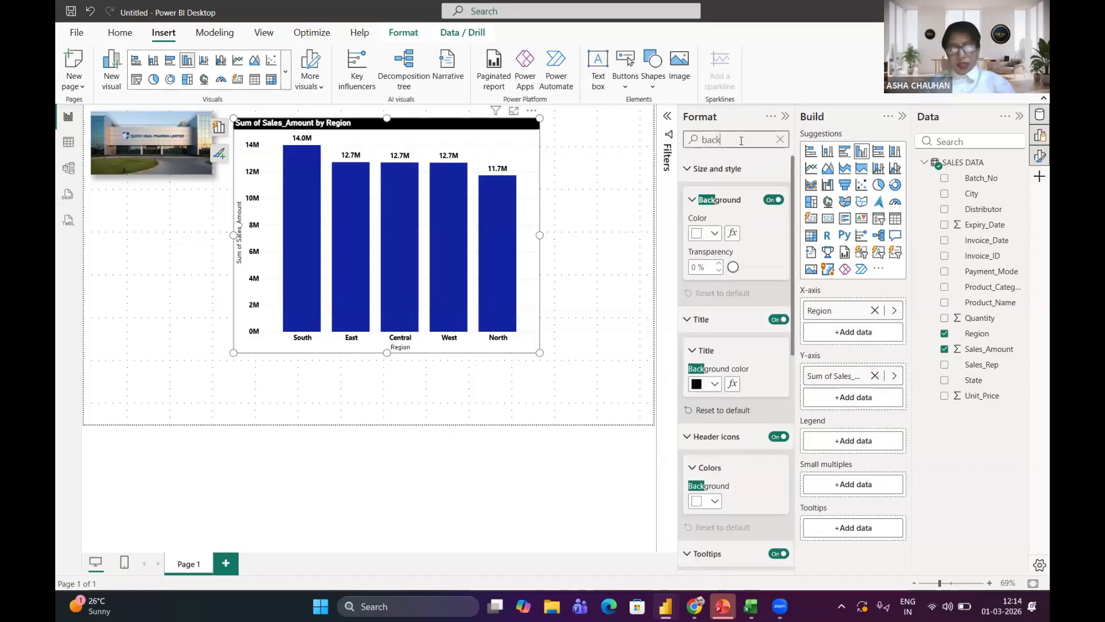
{"action": "type", "text": "grou"}
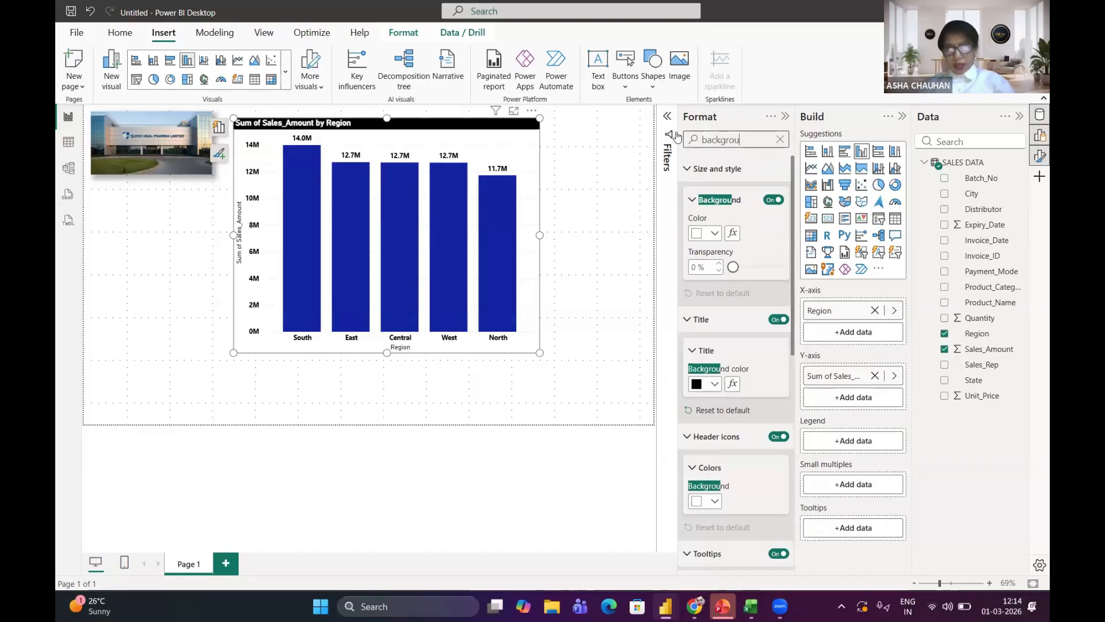
{"action": "left_click", "coordinate": [716, 235]}
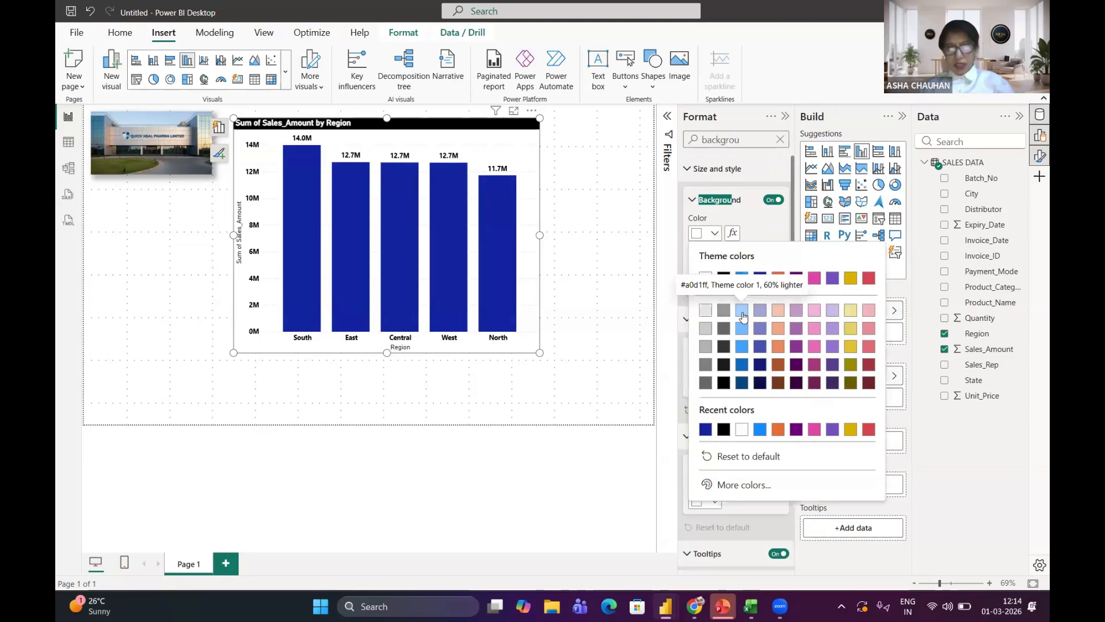
{"action": "left_click", "coordinate": [742, 311]}
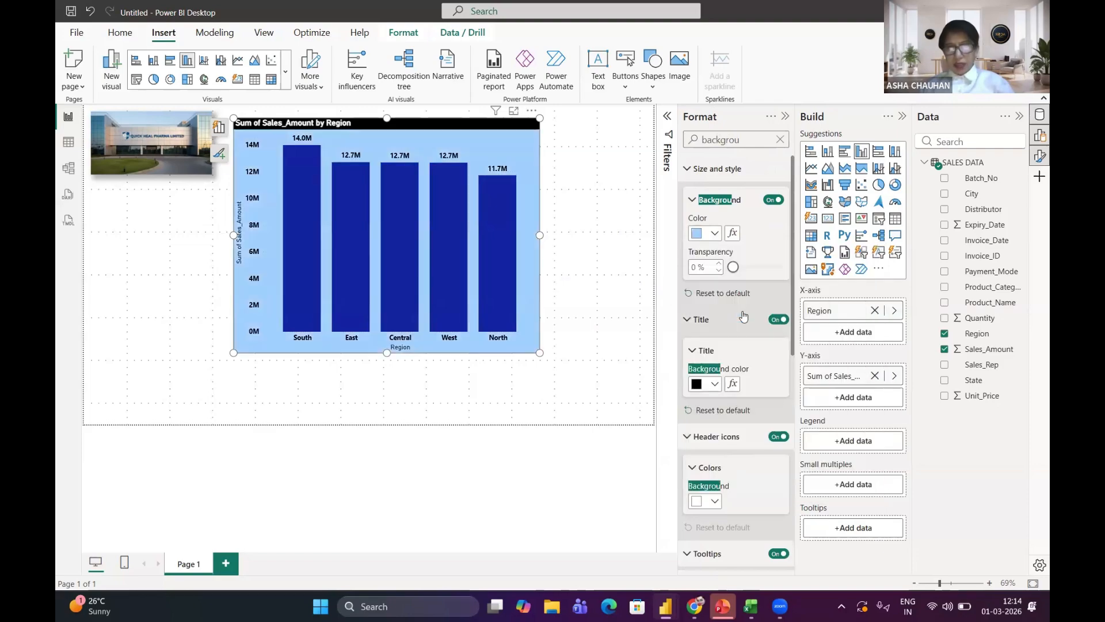
Step: Change the column chart's background to the custom light cyan color #C3F1FA
{"action": "left_click", "coordinate": [714, 233]}
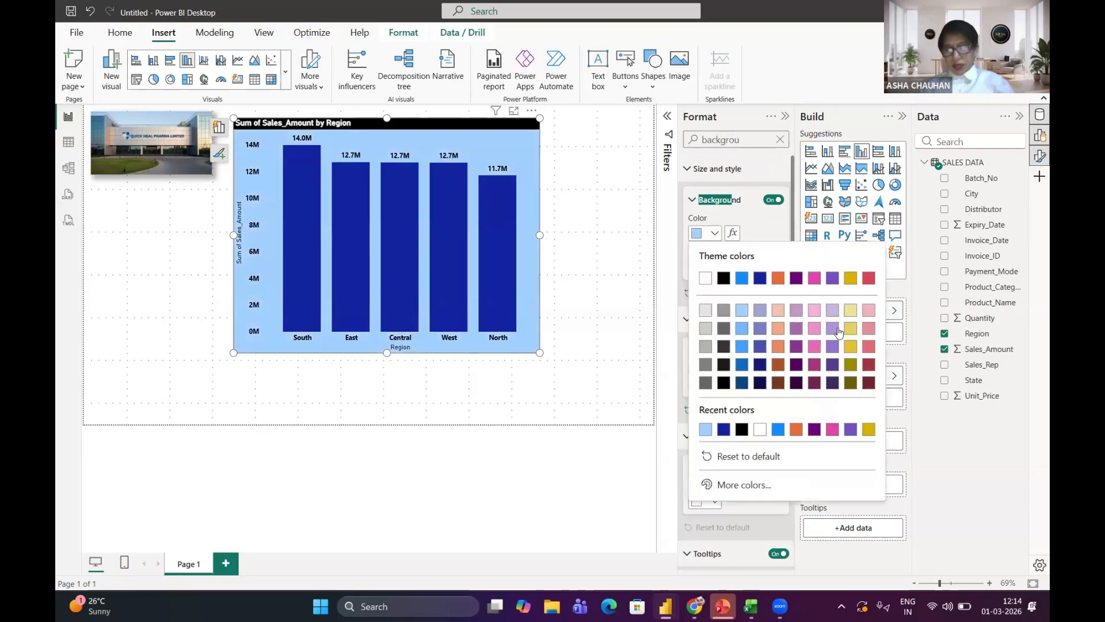
{"action": "left_click", "coordinate": [745, 486]}
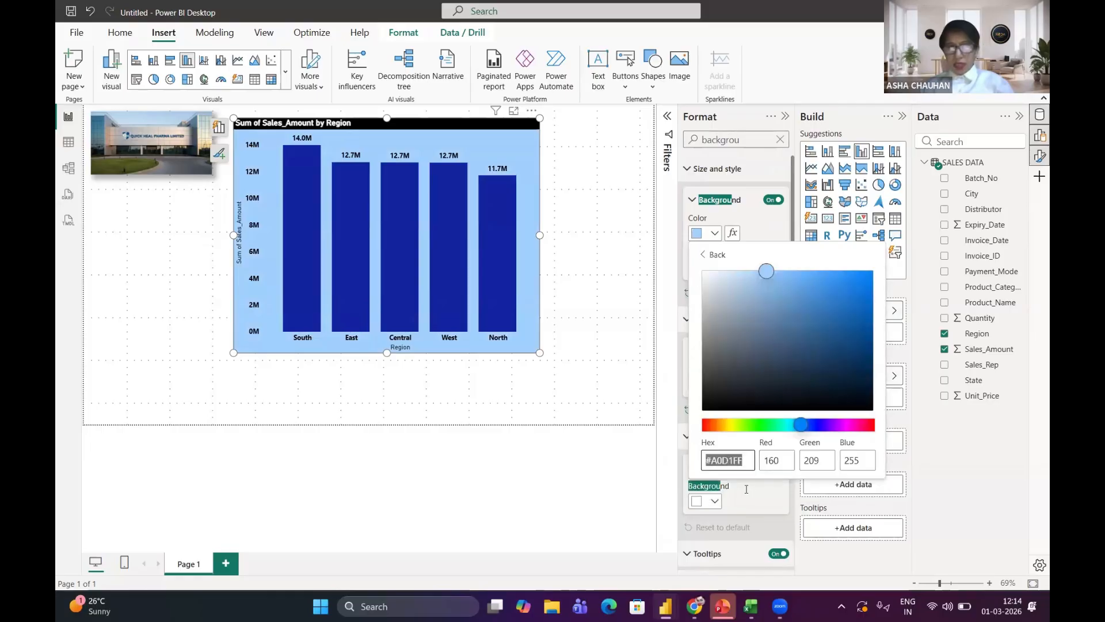
{"action": "left_click", "coordinate": [738, 426]}
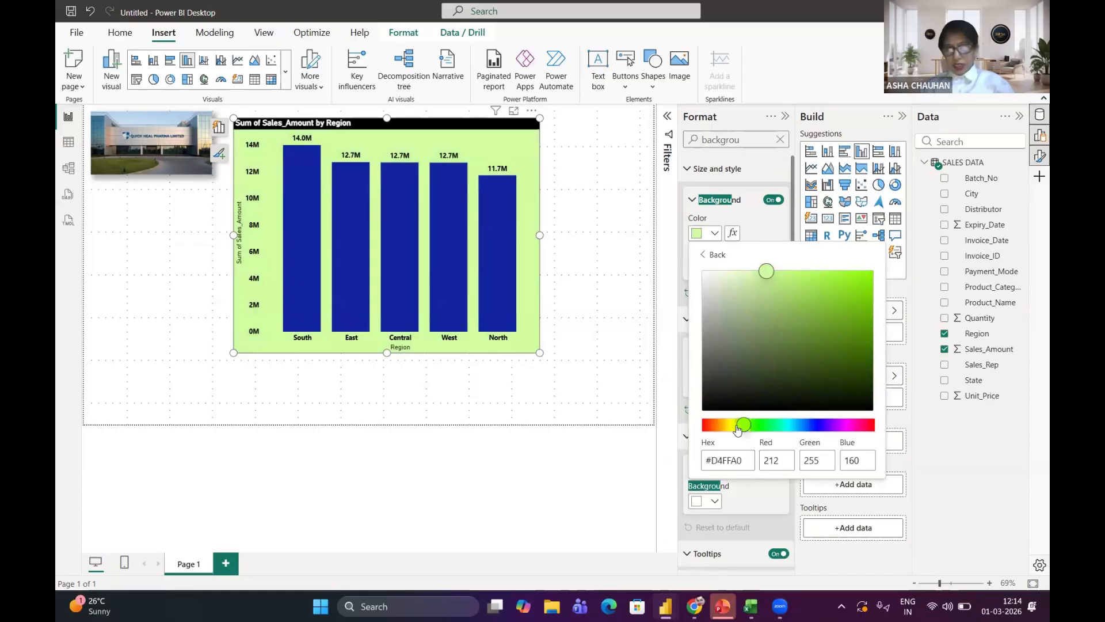
{"action": "left_click_drag", "start_coordinate": [737, 429], "coordinate": [805, 425]}
{"action": "left_click", "coordinate": [791, 425]}
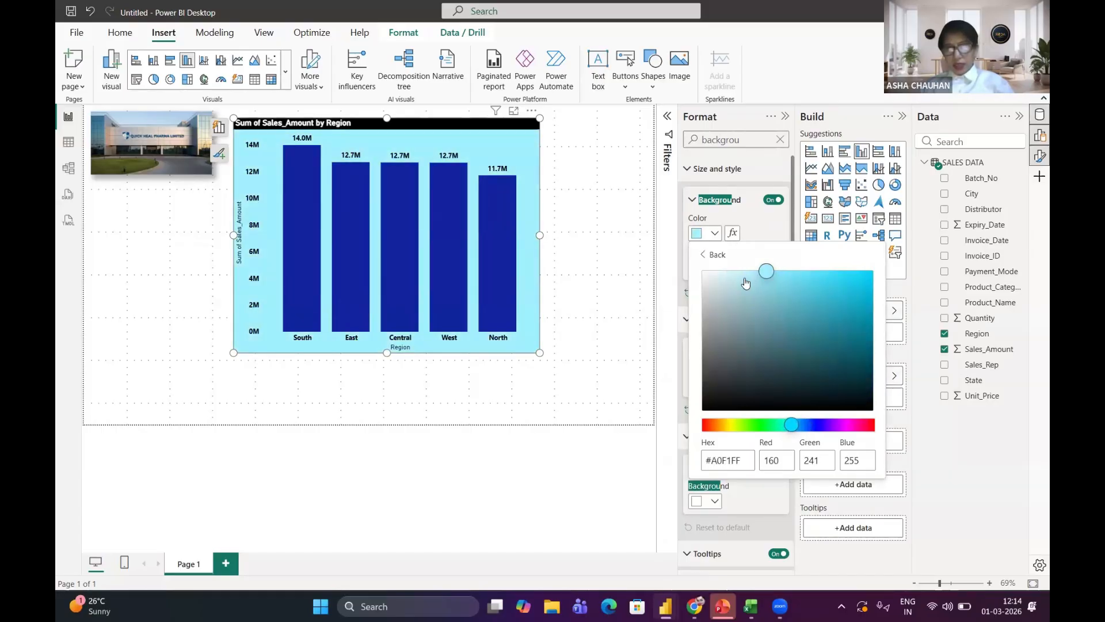
{"action": "left_click_drag", "start_coordinate": [743, 280], "coordinate": [741, 276]}
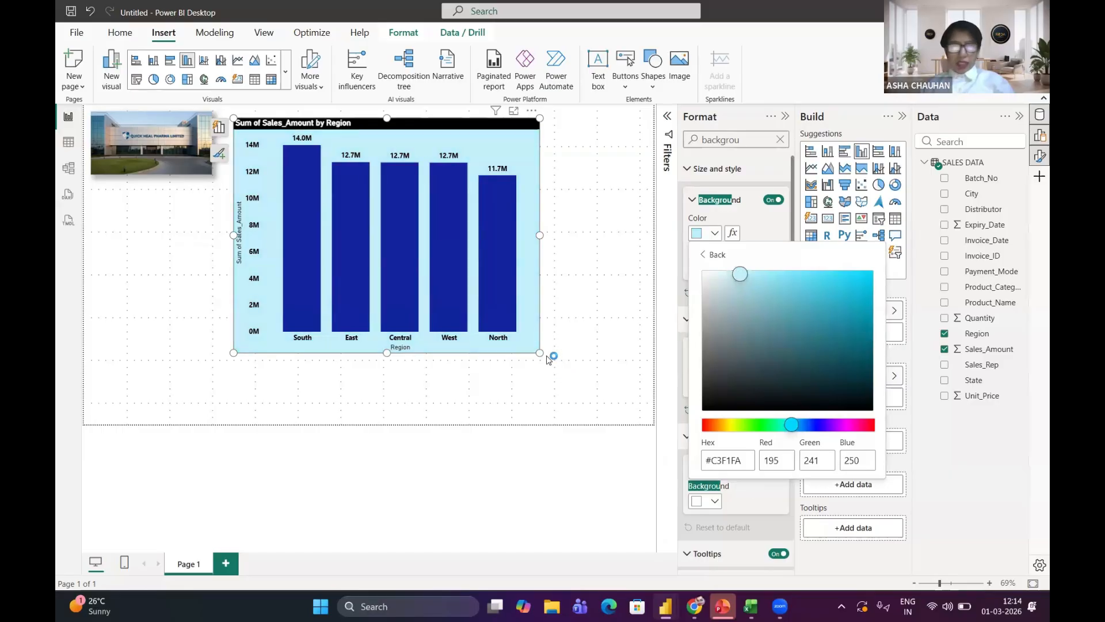
Step: Shrink the column chart and move it up beside the company image, close to the page's upper edge
{"action": "left_click_drag", "start_coordinate": [540, 352], "coordinate": [490, 289]}
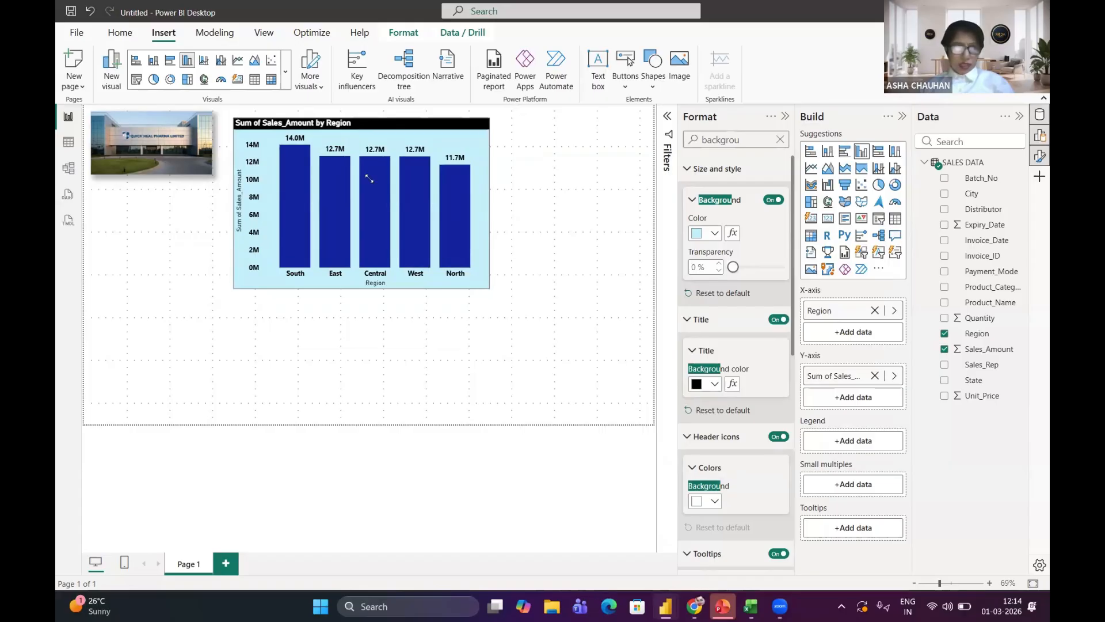
{"action": "left_click_drag", "start_coordinate": [375, 121], "coordinate": [368, 113]}
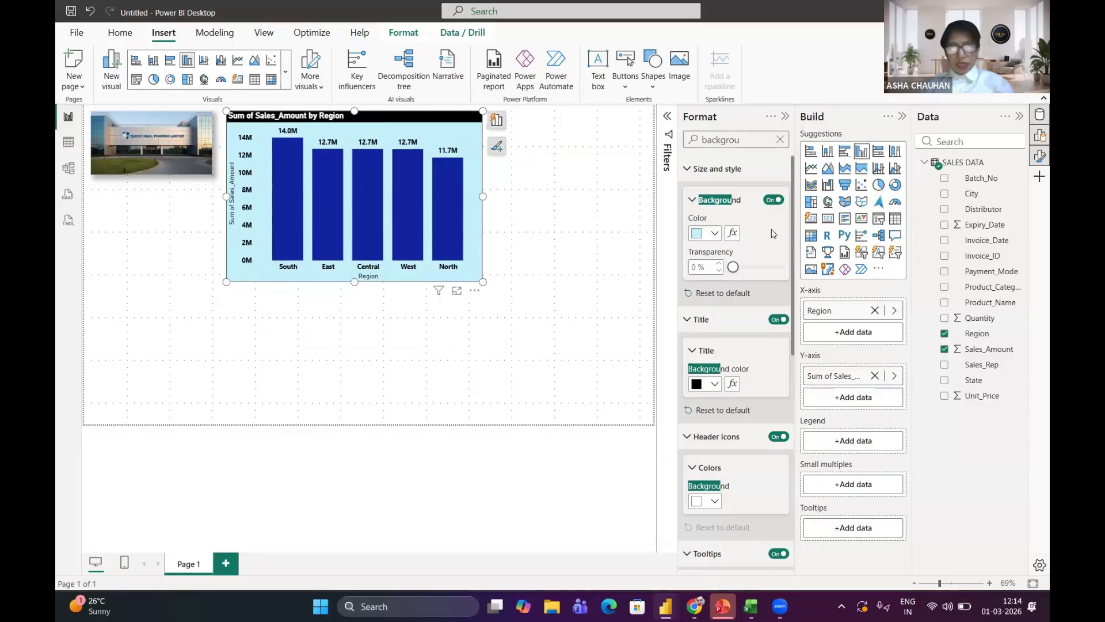
Step: Add a clustered bar chart of Quantity by Distributor below the column chart, matching its width and reaching the page's lower edge
{"action": "left_click", "coordinate": [845, 152]}
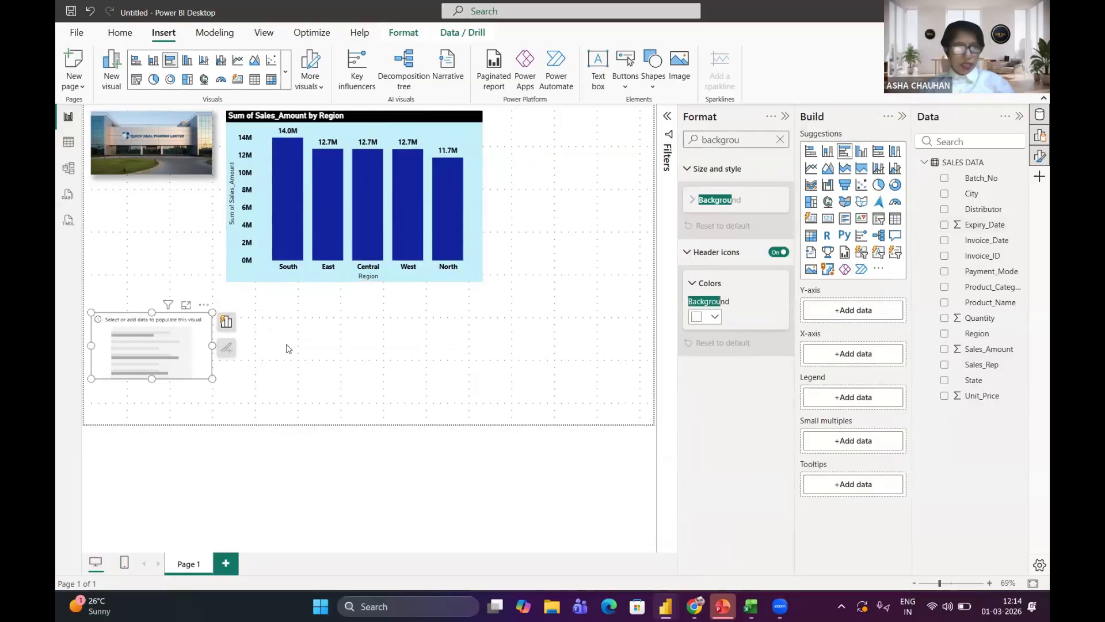
{"action": "left_click_drag", "start_coordinate": [196, 337], "coordinate": [361, 315]}
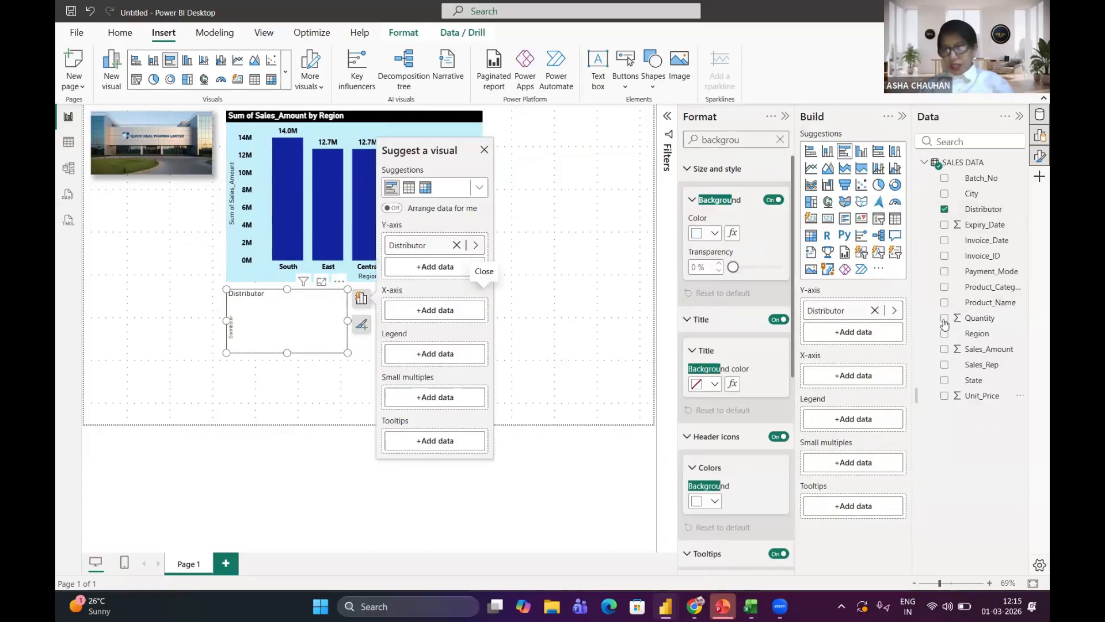
{"action": "left_click", "coordinate": [924, 318]}
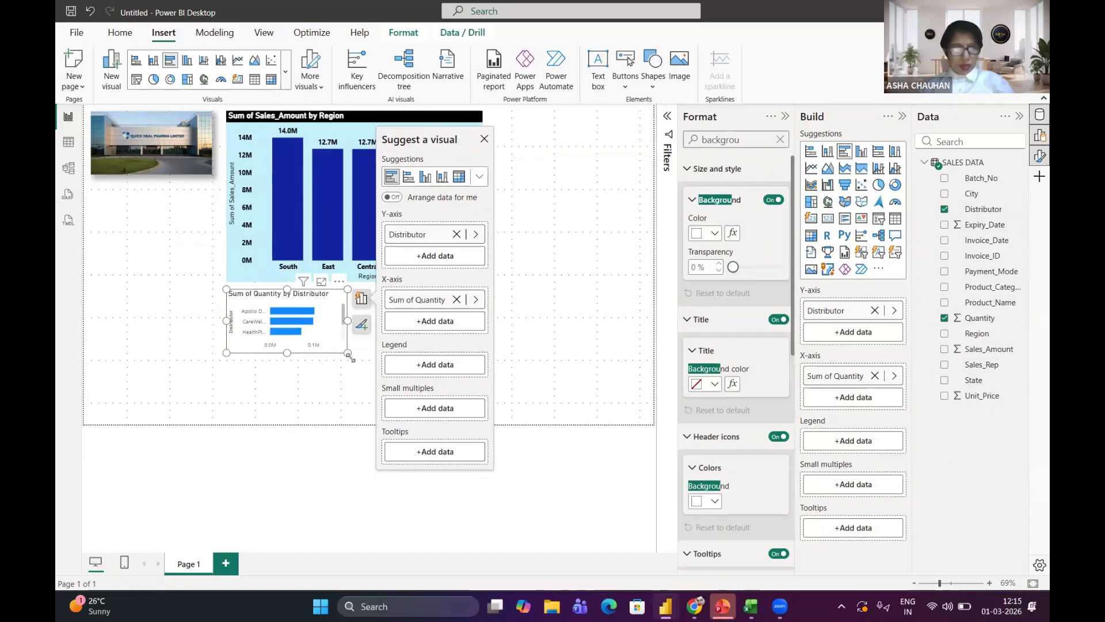
{"action": "left_click_drag", "start_coordinate": [442, 424], "coordinate": [488, 425]}
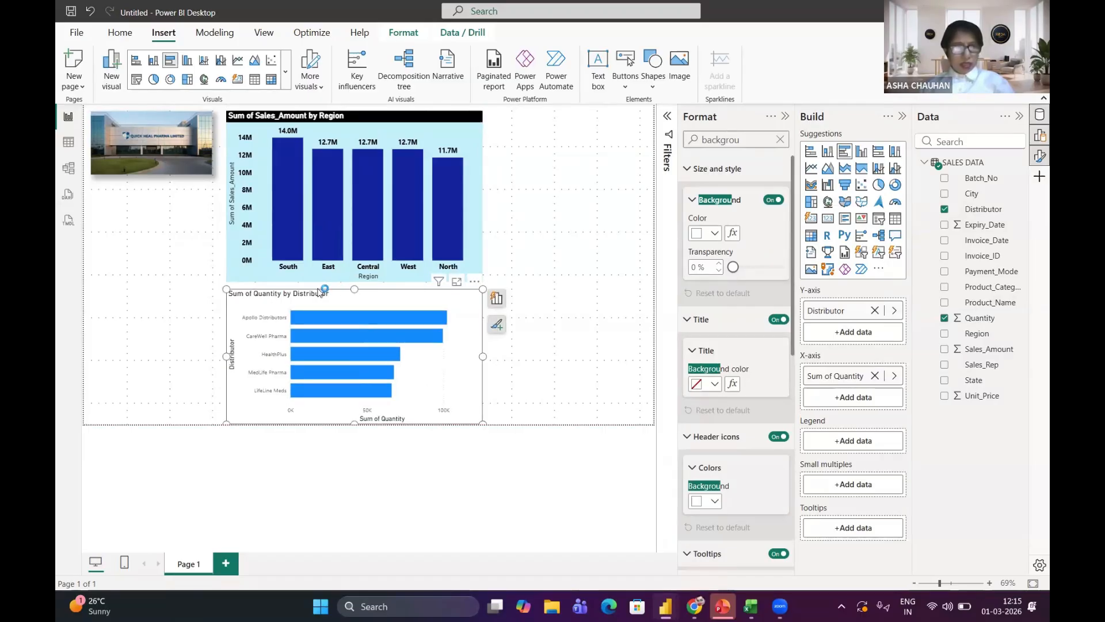
Step: Copy the region chart's formatting onto the distributor bar chart with Format painter, and adjust both charts' heights so they stack with a narrow gap
{"action": "left_click", "coordinate": [394, 126]}
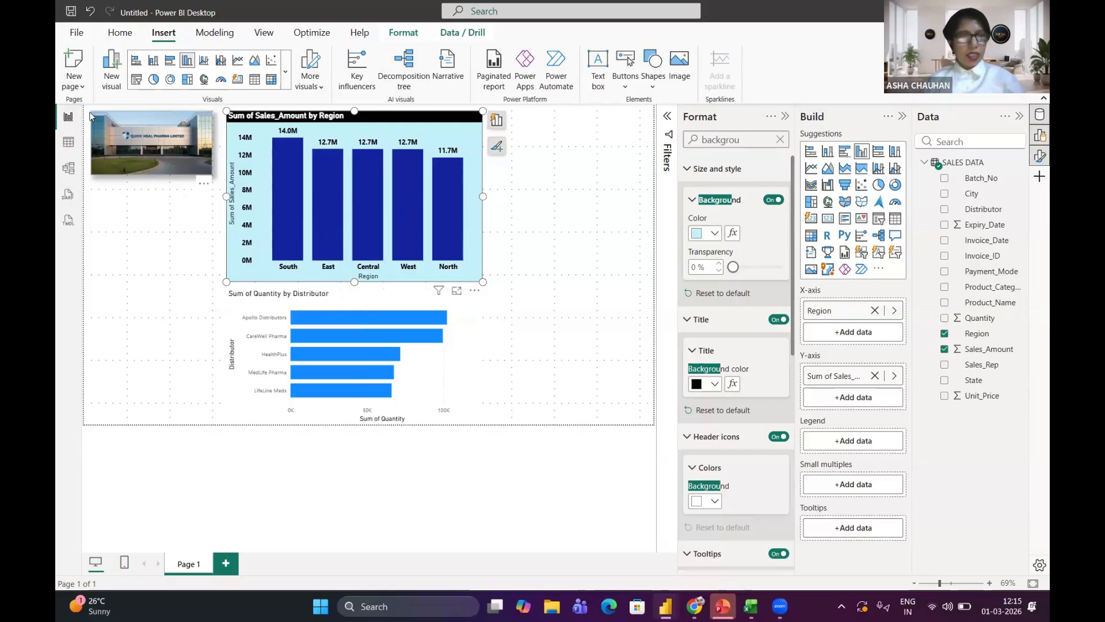
{"action": "left_click", "coordinate": [121, 38]}
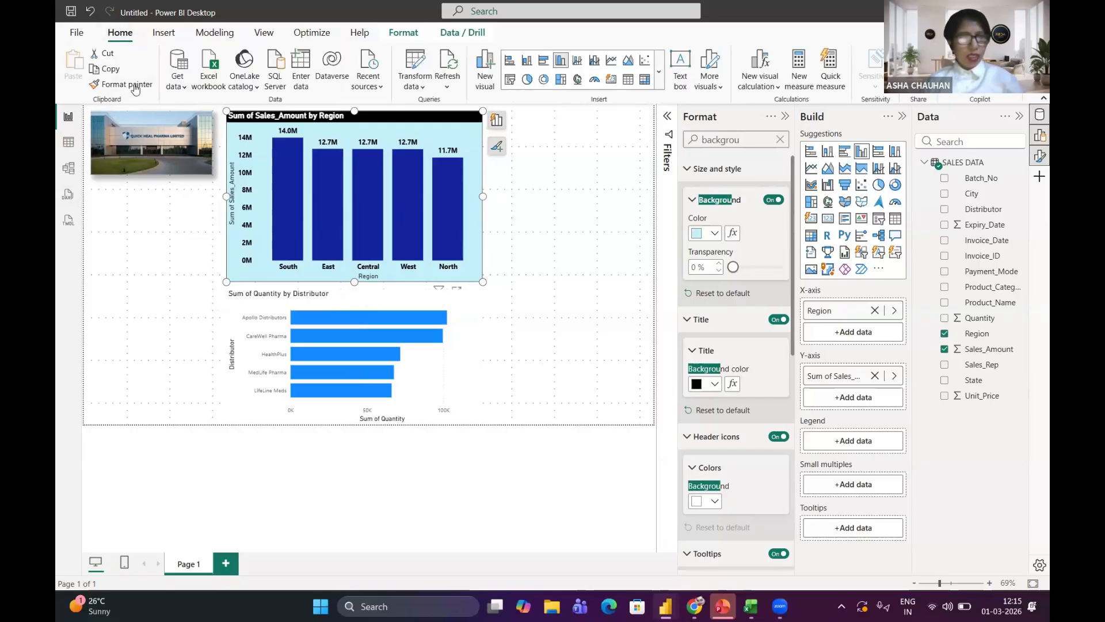
{"action": "left_click", "coordinate": [135, 85]}
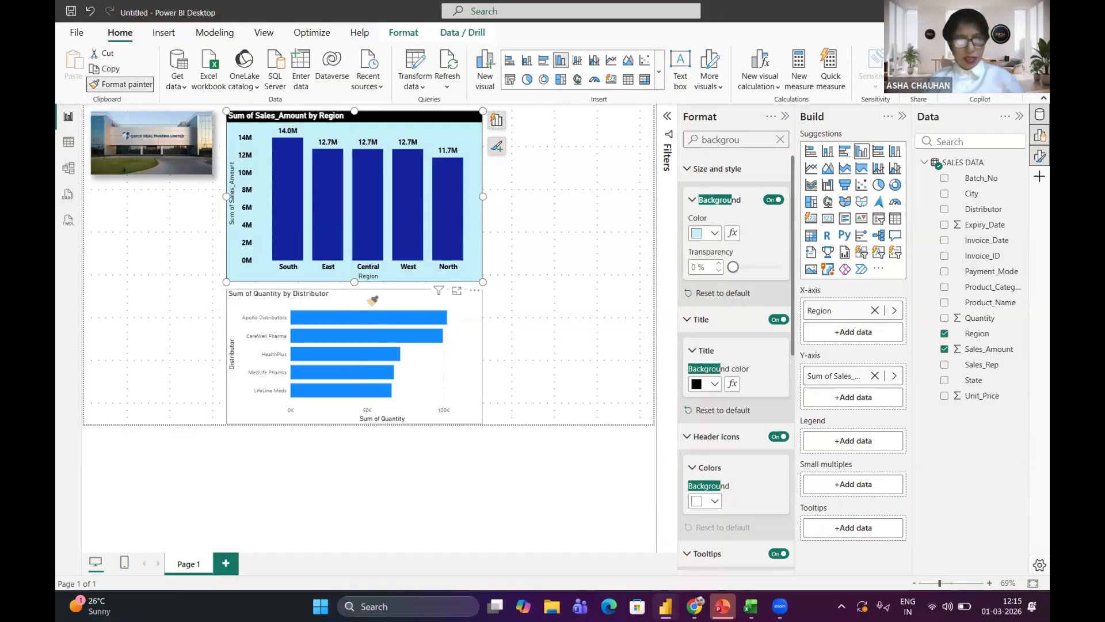
{"action": "left_click", "coordinate": [376, 295]}
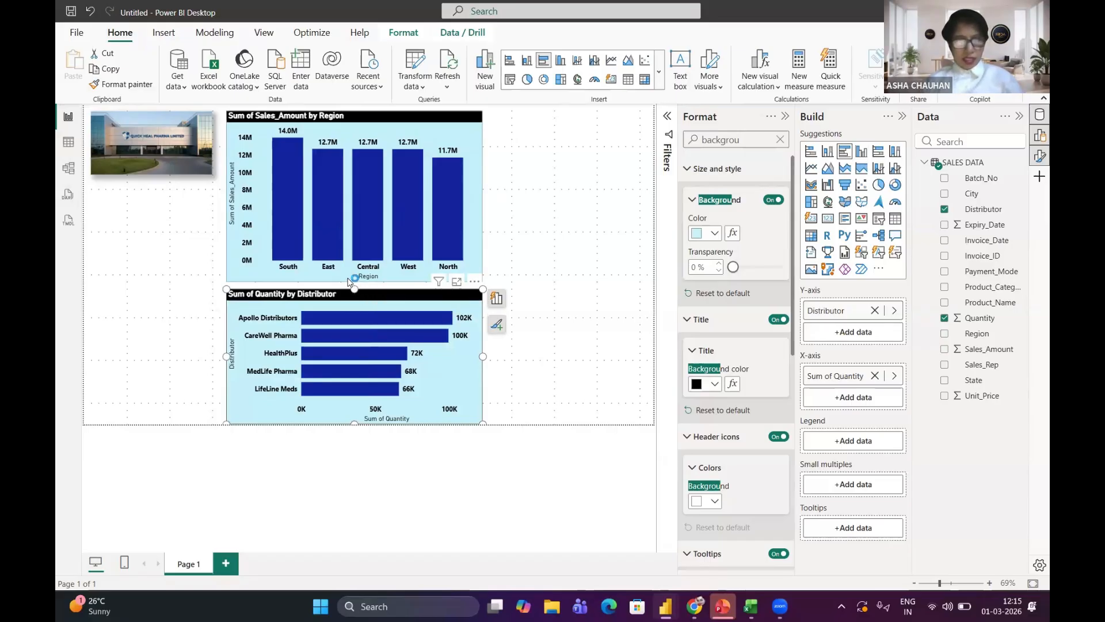
{"action": "left_click", "coordinate": [352, 280]}
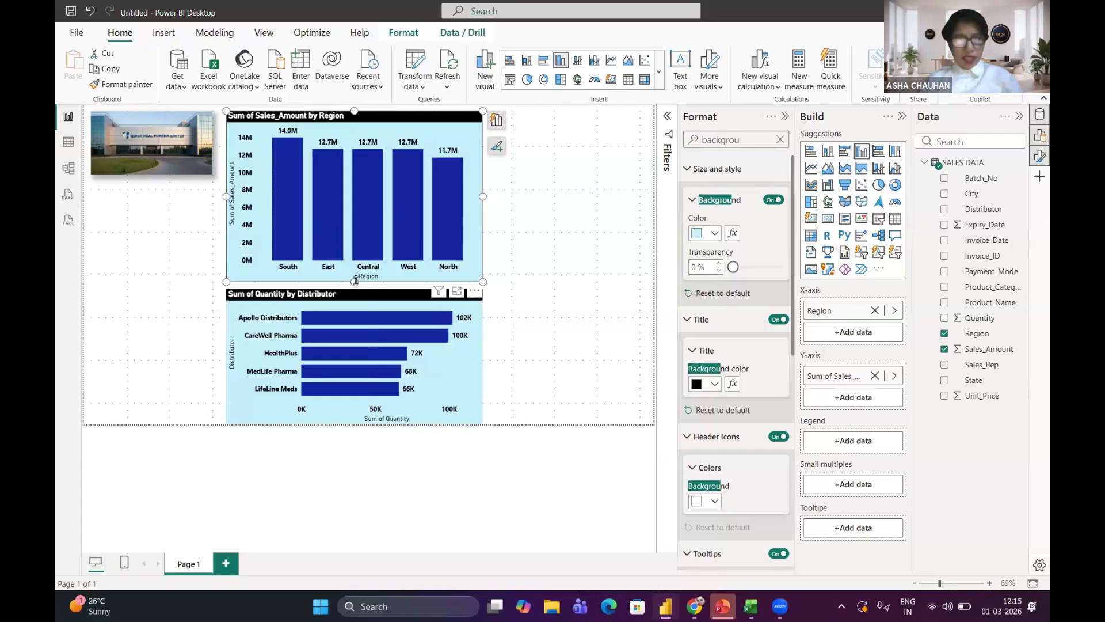
{"action": "left_click_drag", "start_coordinate": [355, 280], "coordinate": [359, 286]}
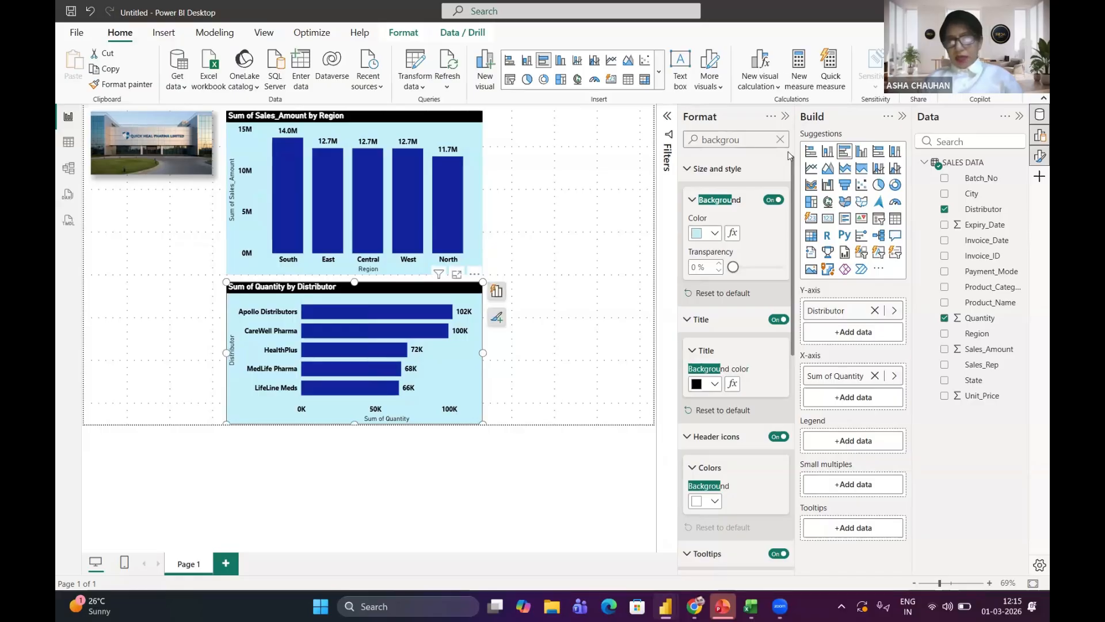
Step: Add a donut chart of Quantity by Product_Name beside the region chart and enlarge it to the page's outer edge
{"action": "left_click", "coordinate": [785, 116]}
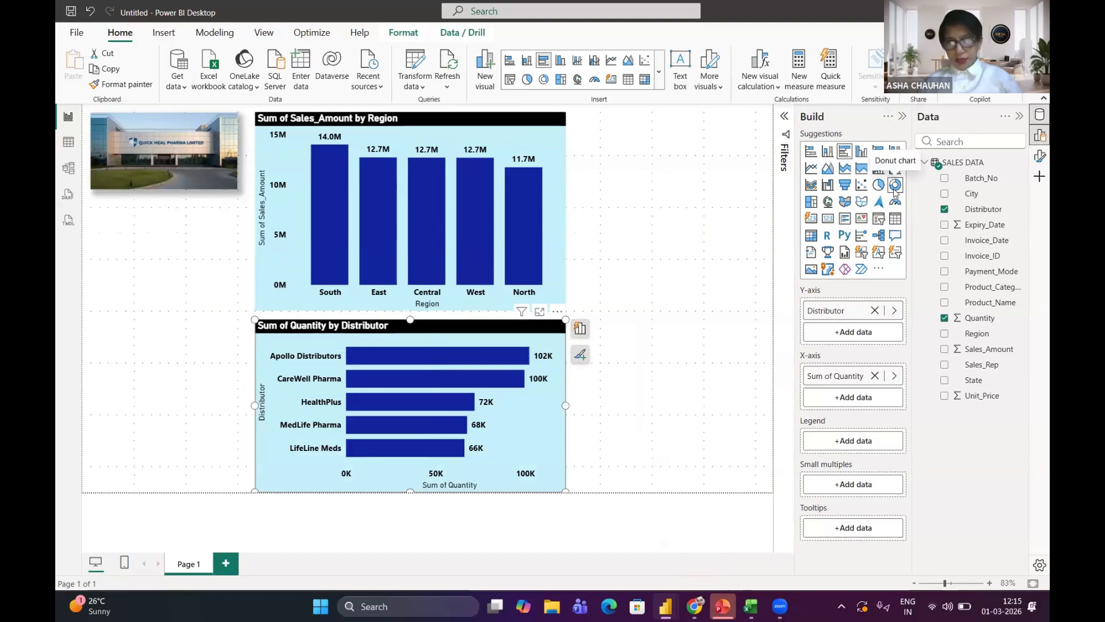
{"action": "left_click", "coordinate": [637, 197]}
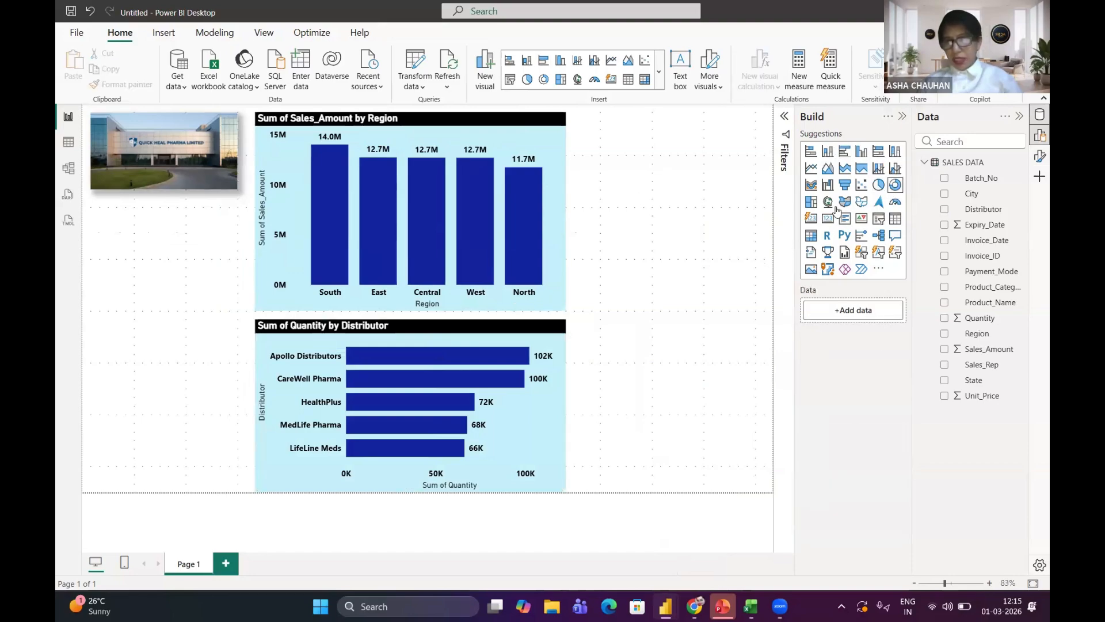
{"action": "left_click", "coordinate": [895, 184]}
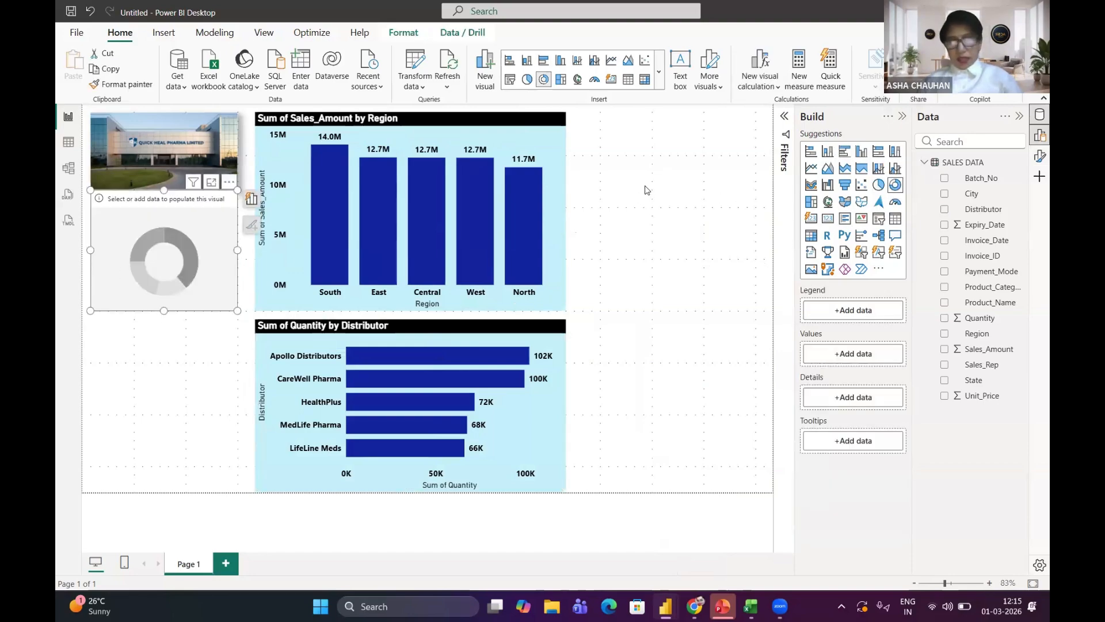
{"action": "left_click_drag", "start_coordinate": [154, 257], "coordinate": [635, 179]}
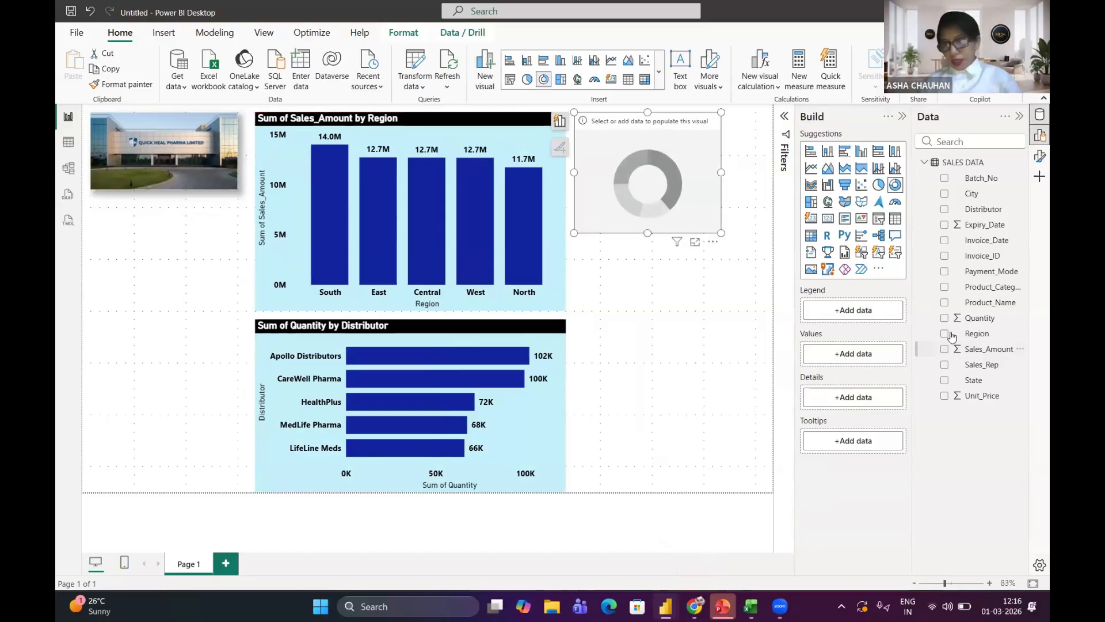
{"action": "left_click", "coordinate": [945, 302]}
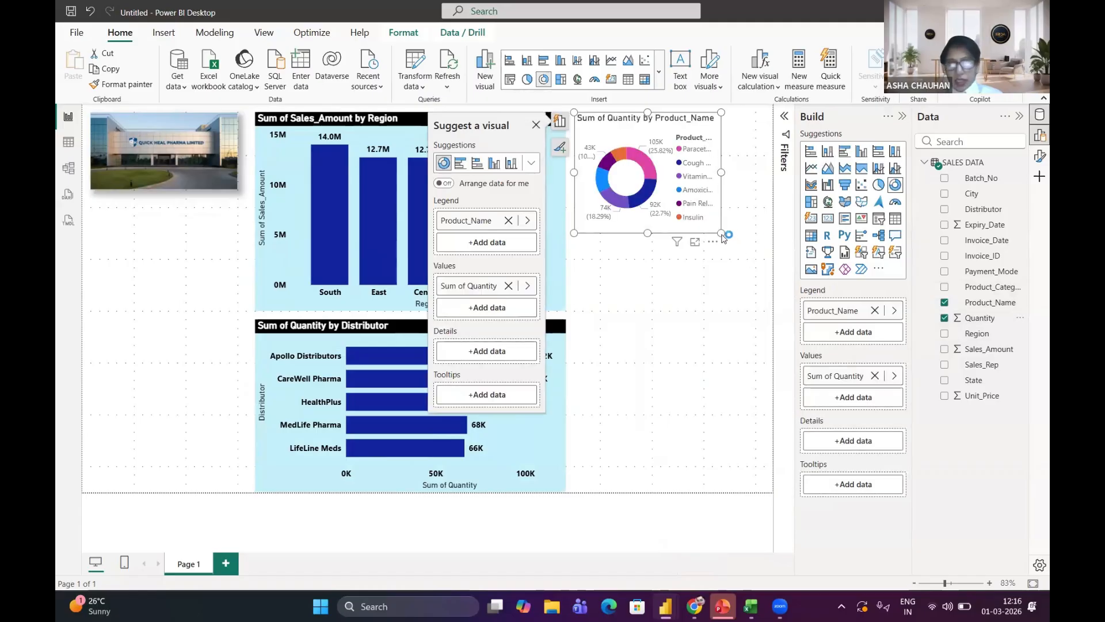
{"action": "left_click_drag", "start_coordinate": [724, 238], "coordinate": [769, 270]}
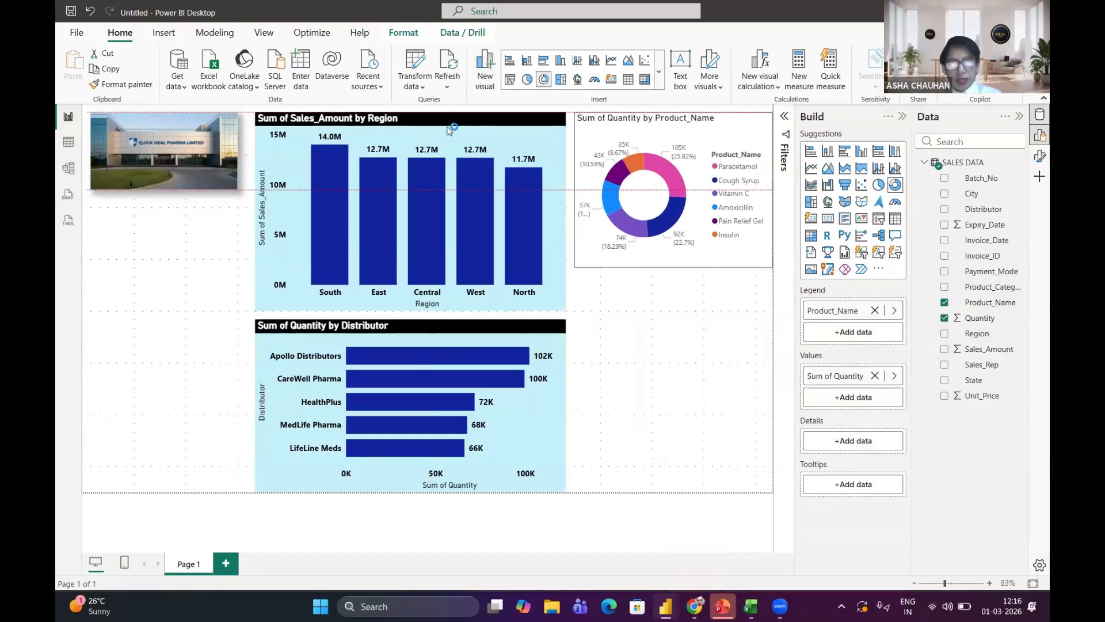
{"action": "left_click", "coordinate": [452, 124]}
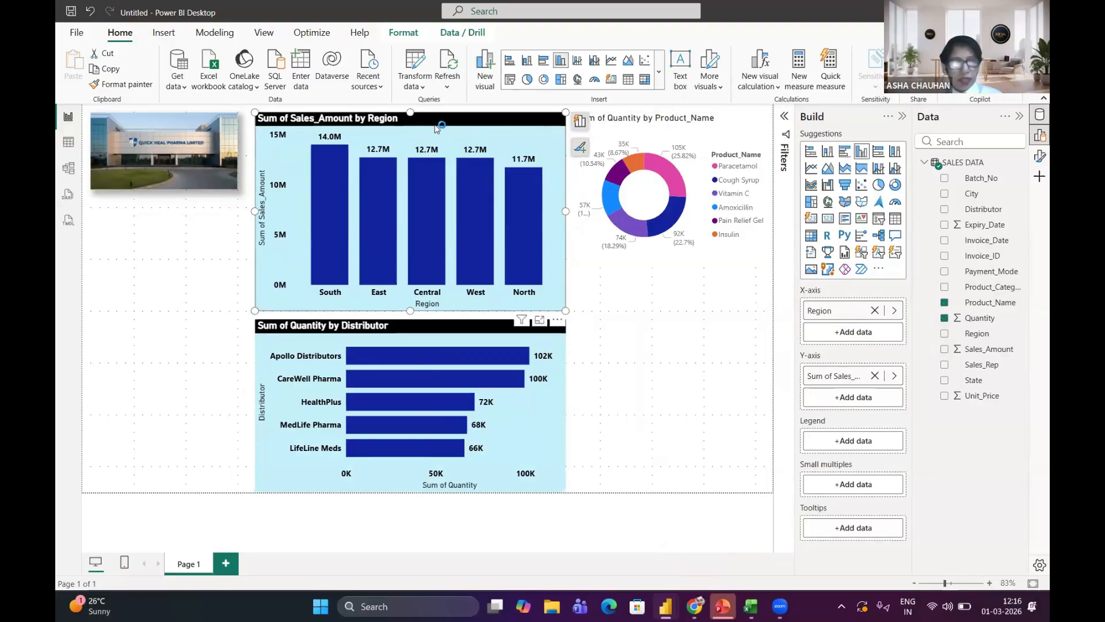
{"action": "left_click", "coordinate": [129, 86]}
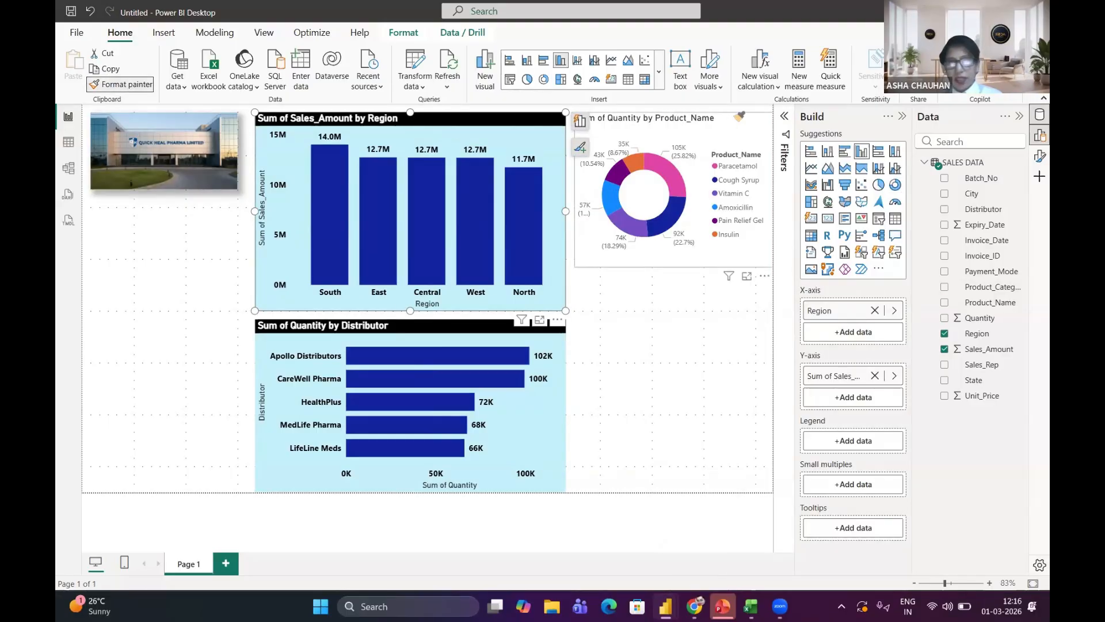
{"action": "left_click", "coordinate": [735, 125]}
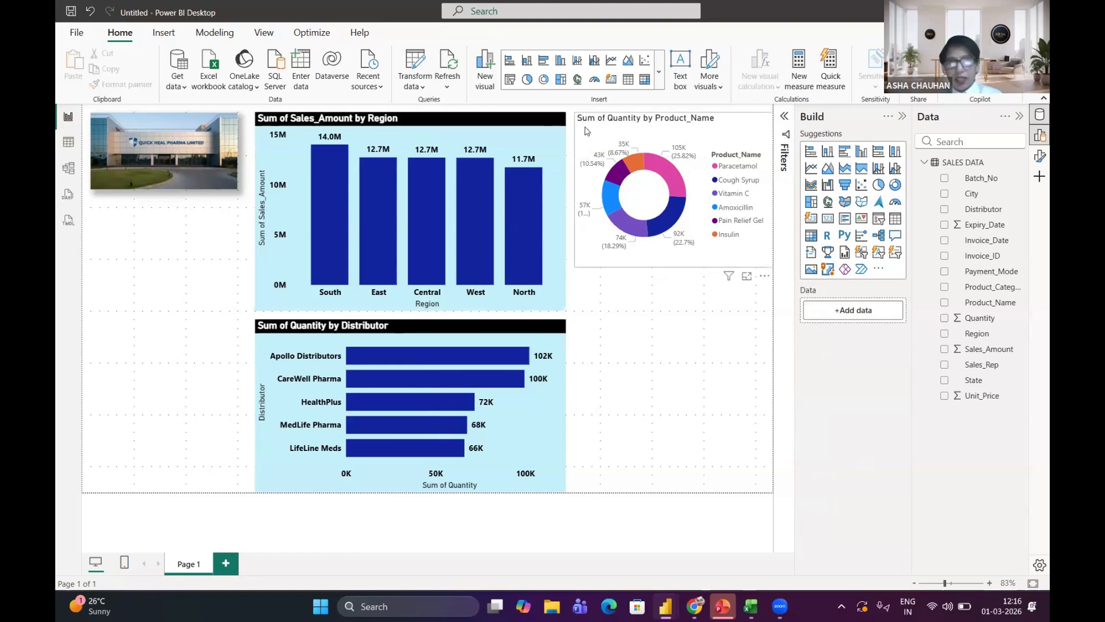
Step: Copy the region chart's formatting onto the donut chart with Format painter, and extend the donut chart down to match the region chart's height
{"action": "left_click", "coordinate": [517, 140]}
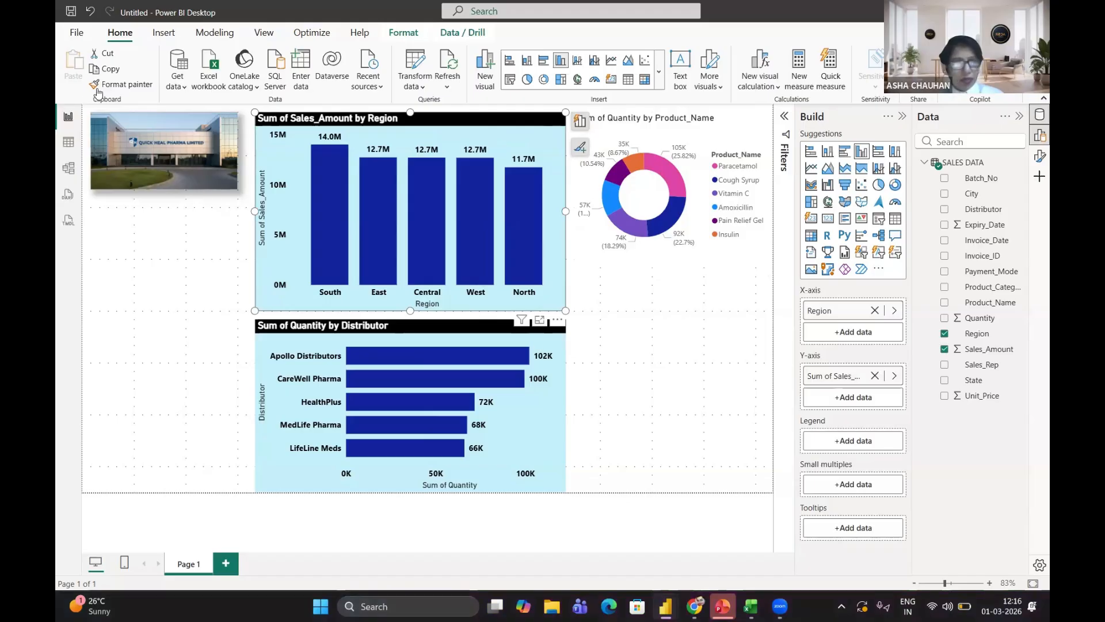
{"action": "left_click", "coordinate": [128, 85]}
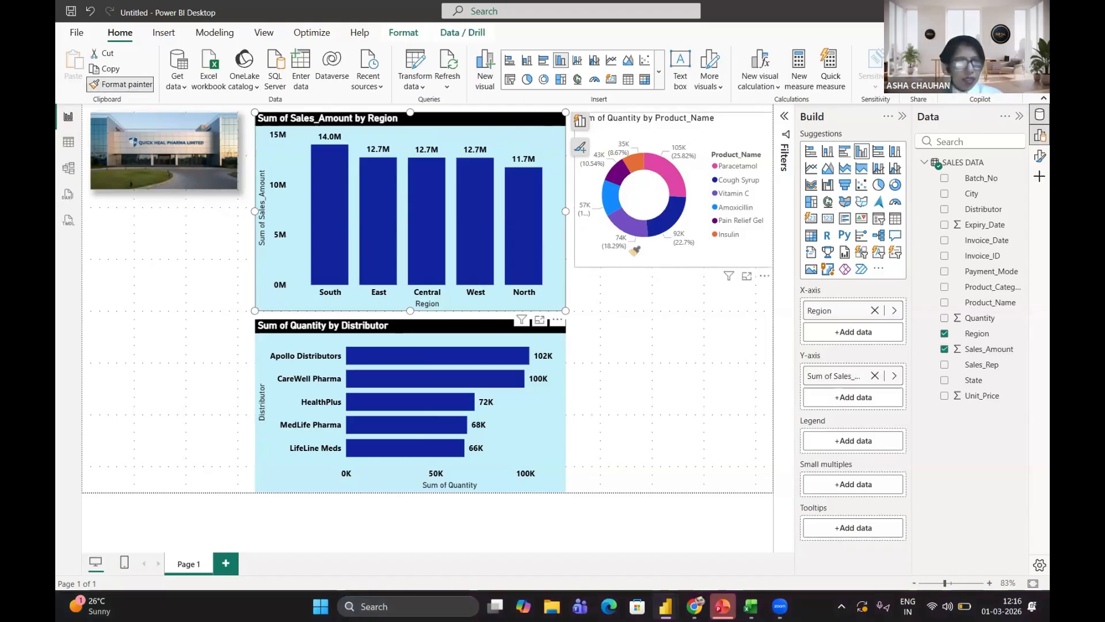
{"action": "left_click", "coordinate": [641, 263]}
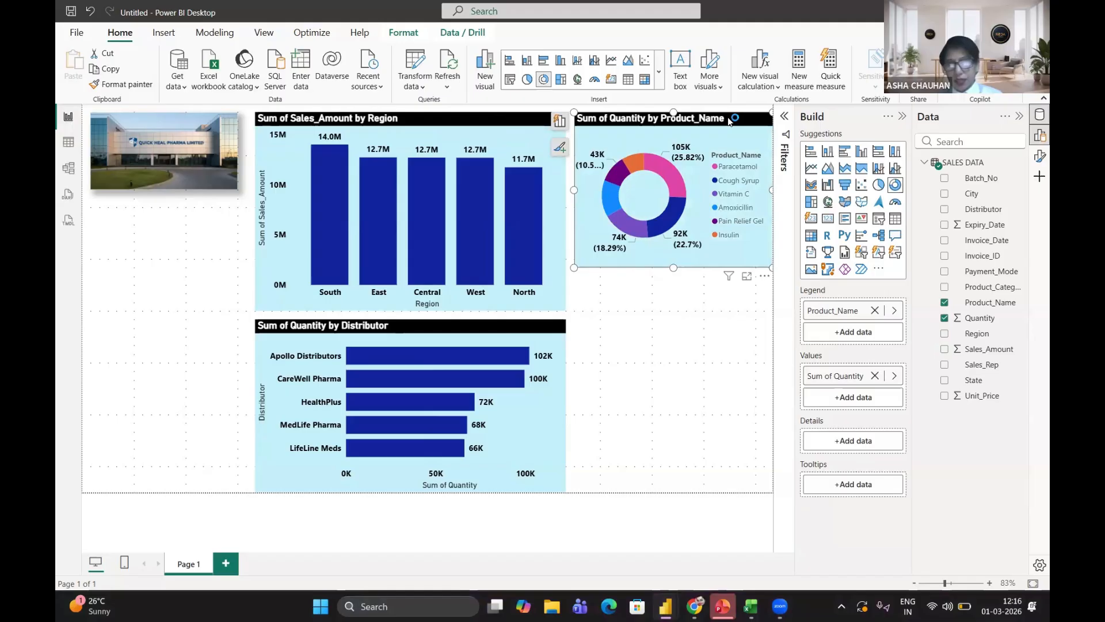
{"action": "left_click_drag", "start_coordinate": [729, 121], "coordinate": [730, 122]}
{"action": "left_click_drag", "start_coordinate": [674, 303], "coordinate": [673, 314]}
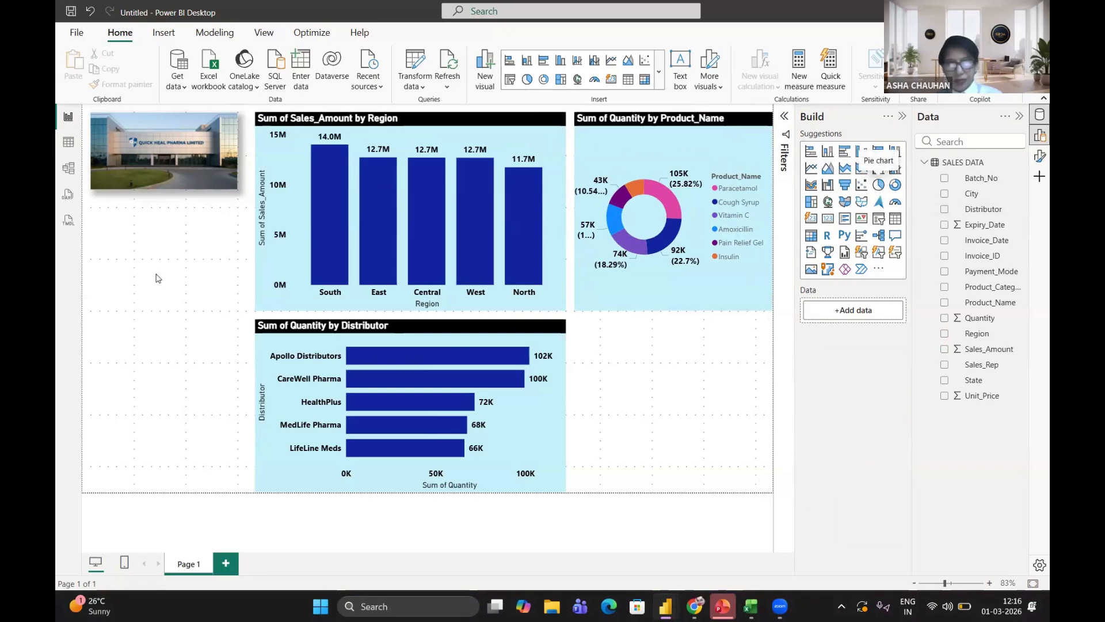
Step: Add a pie chart of Quantity by Sales_Rep below the donut chart and enlarge it to fill the page's remaining corner
{"action": "left_click_drag", "start_coordinate": [155, 265], "coordinate": [691, 396]}
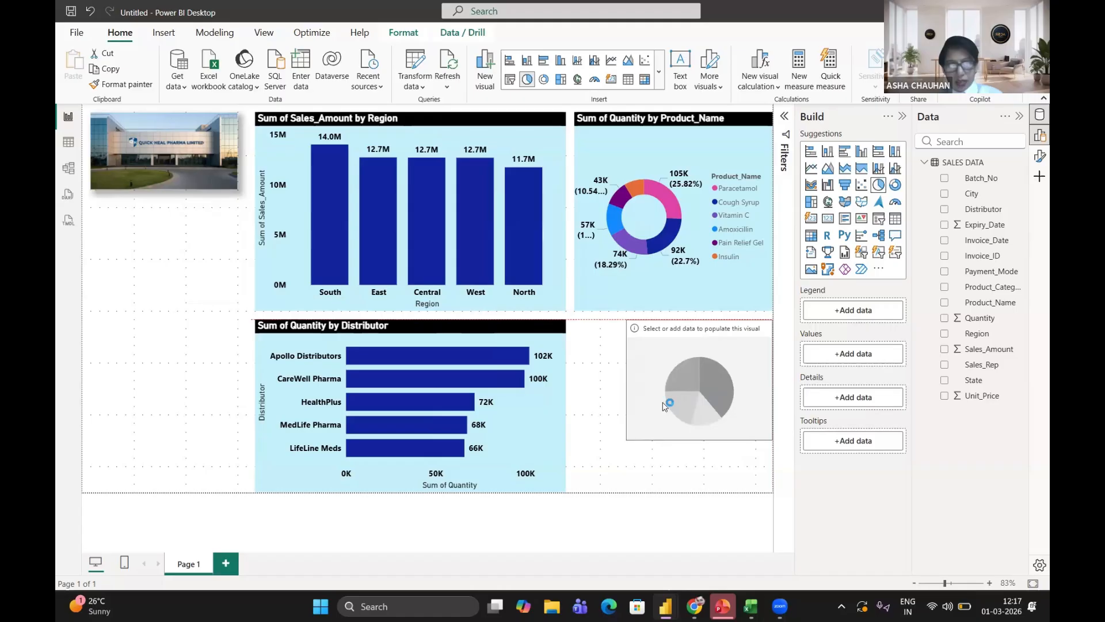
{"action": "left_click_drag", "start_coordinate": [675, 398], "coordinate": [622, 391]}
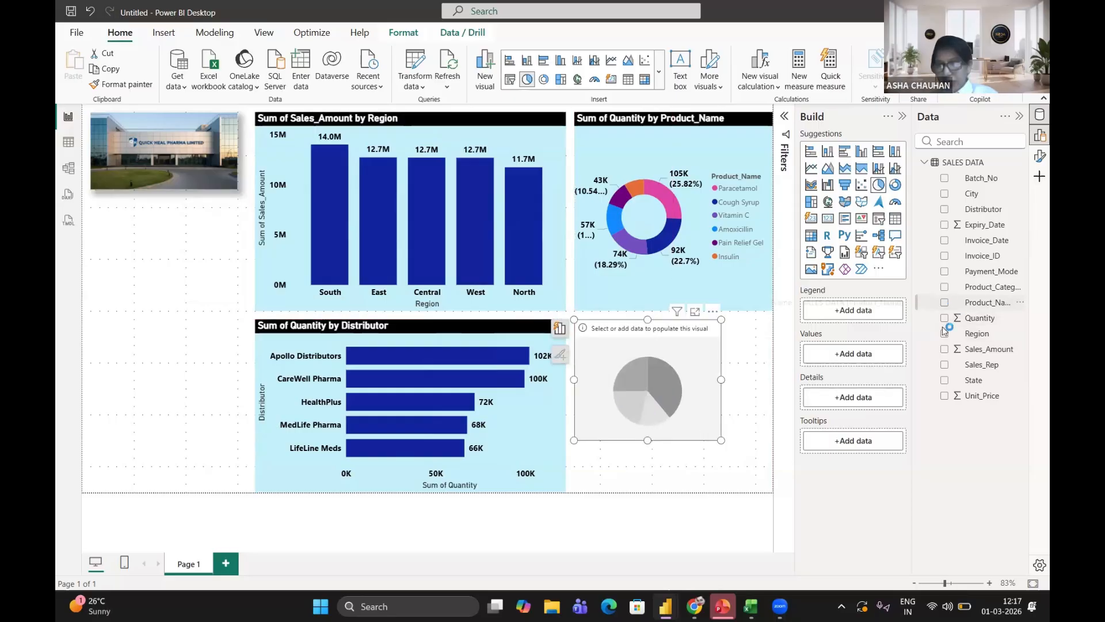
{"action": "left_click", "coordinate": [947, 366]}
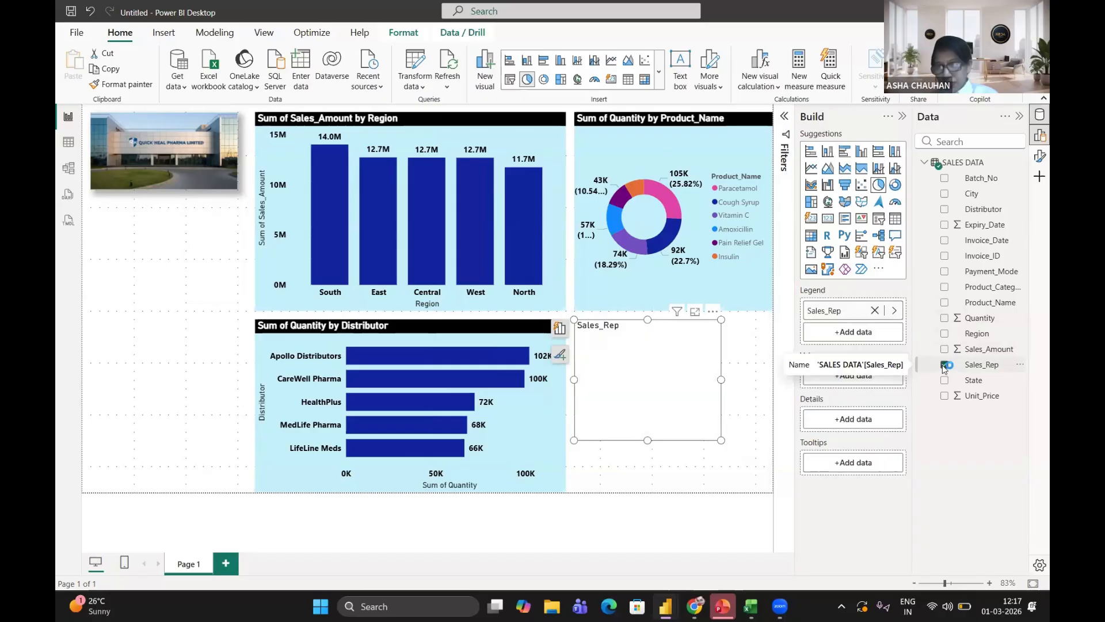
{"action": "left_click", "coordinate": [945, 319]}
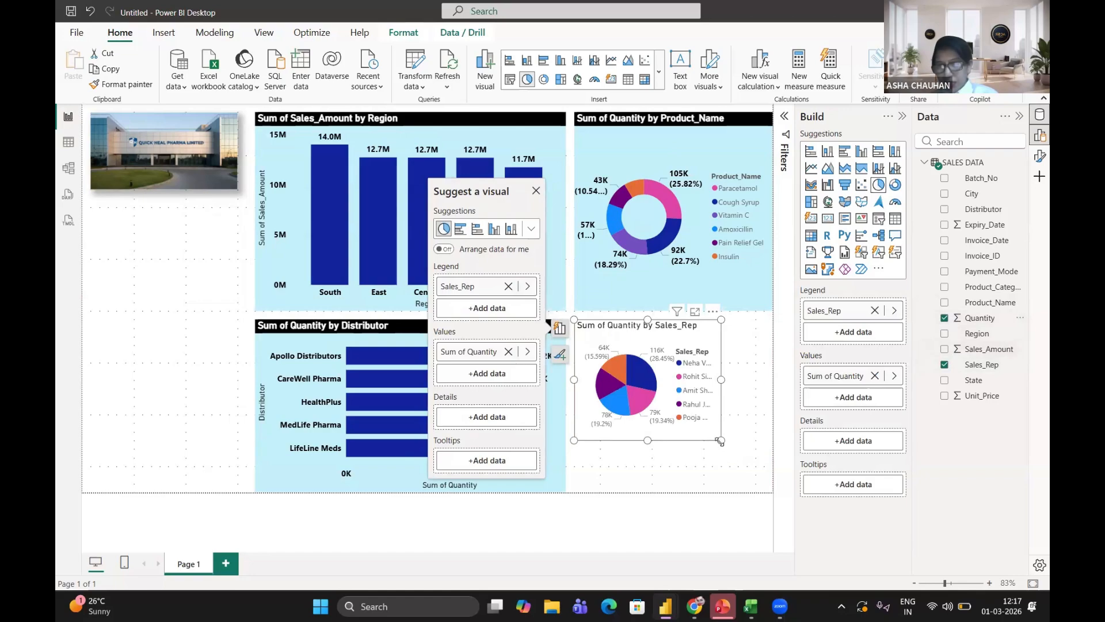
{"action": "left_click_drag", "start_coordinate": [721, 441], "coordinate": [771, 488]}
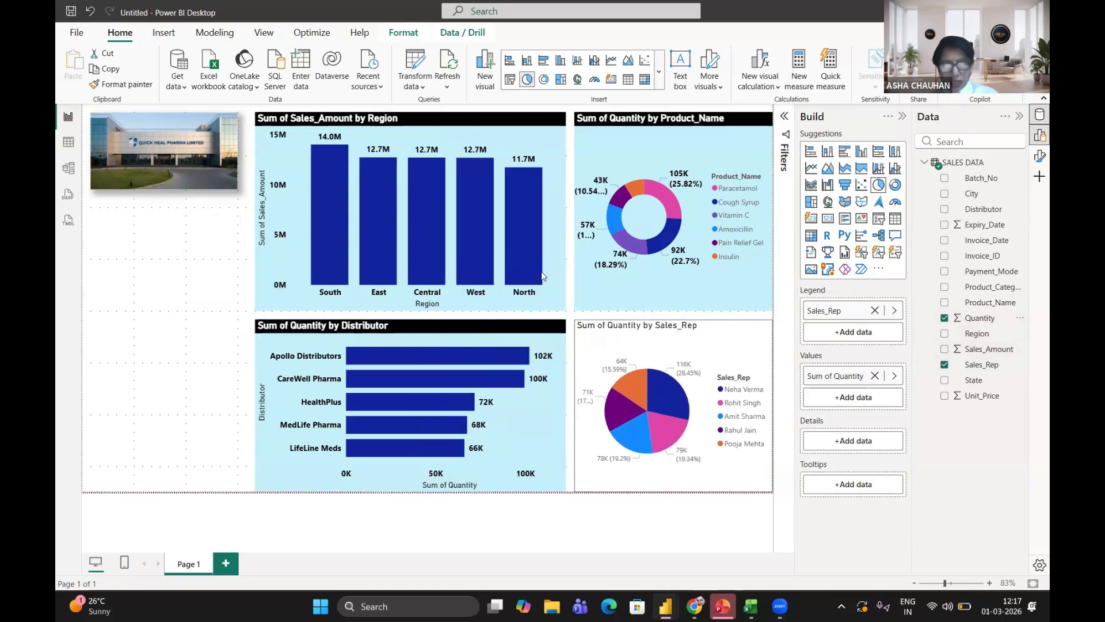
Step: Copy the region chart's formatting onto the Sales_Rep pie chart with Format painter
{"action": "left_click", "coordinate": [556, 293]}
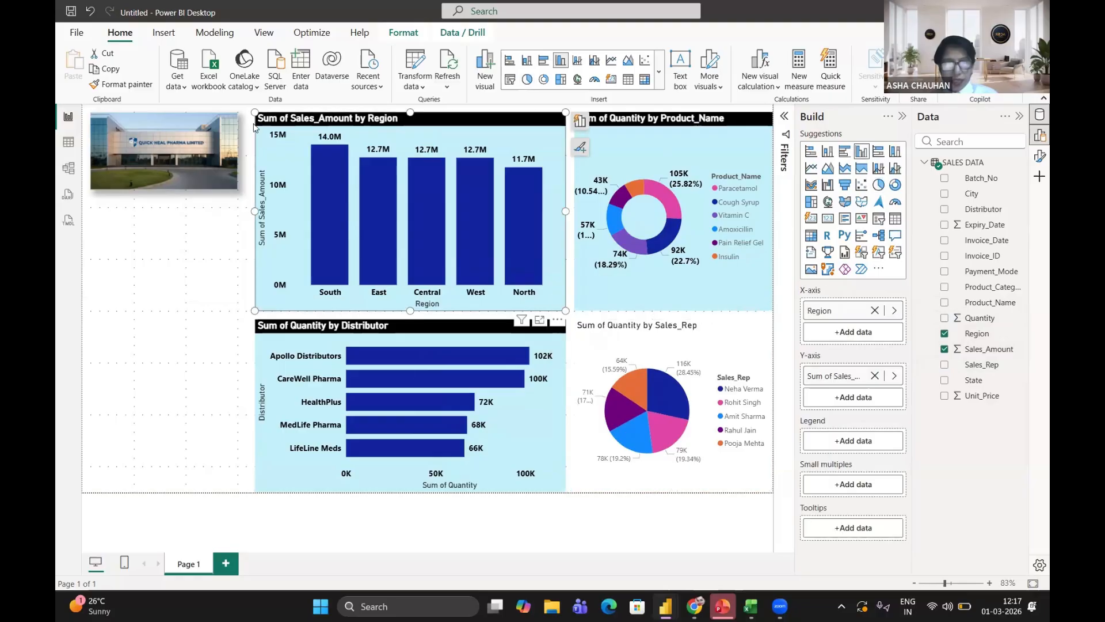
{"action": "left_click", "coordinate": [121, 84]}
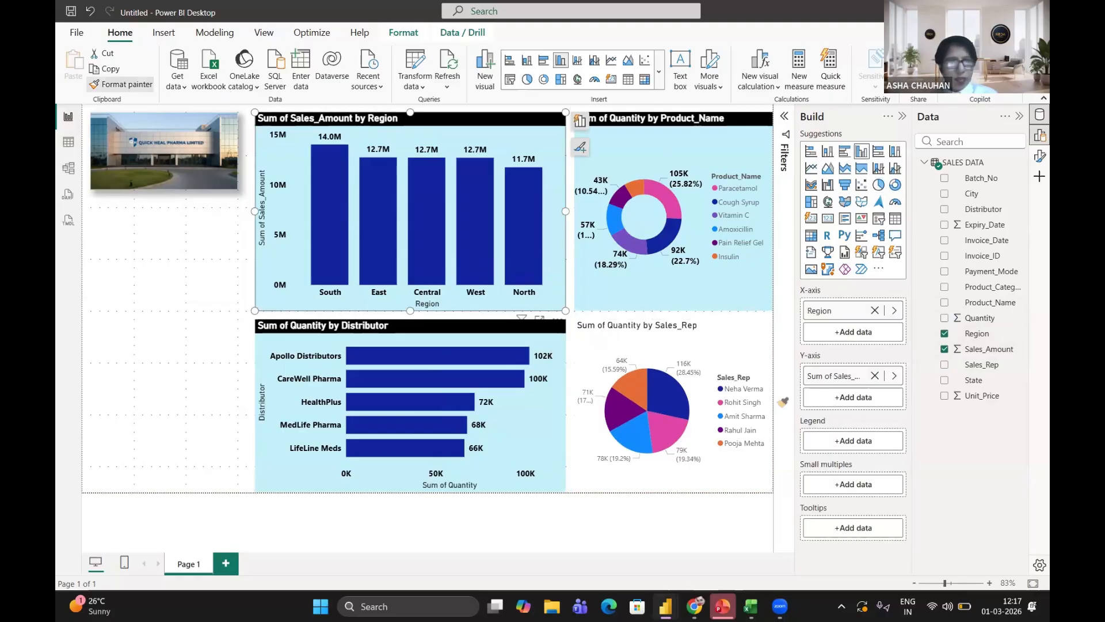
{"action": "left_click", "coordinate": [731, 329]}
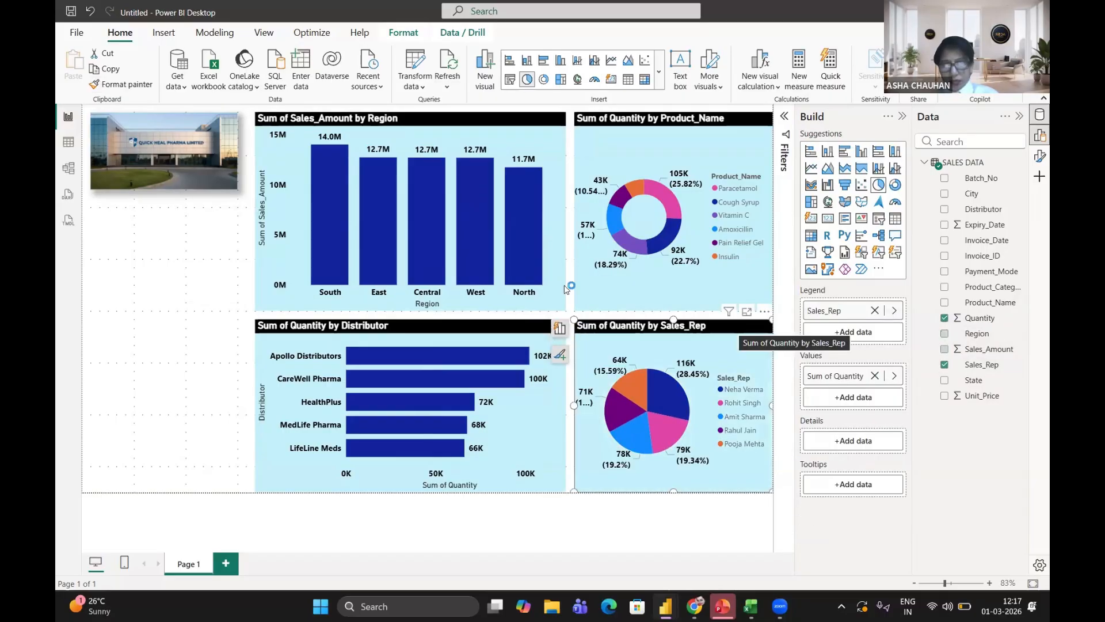
Step: Narrow the region column chart and widen the donut chart toward it, leaving only a small gap between them
{"action": "left_click", "coordinate": [554, 237]}
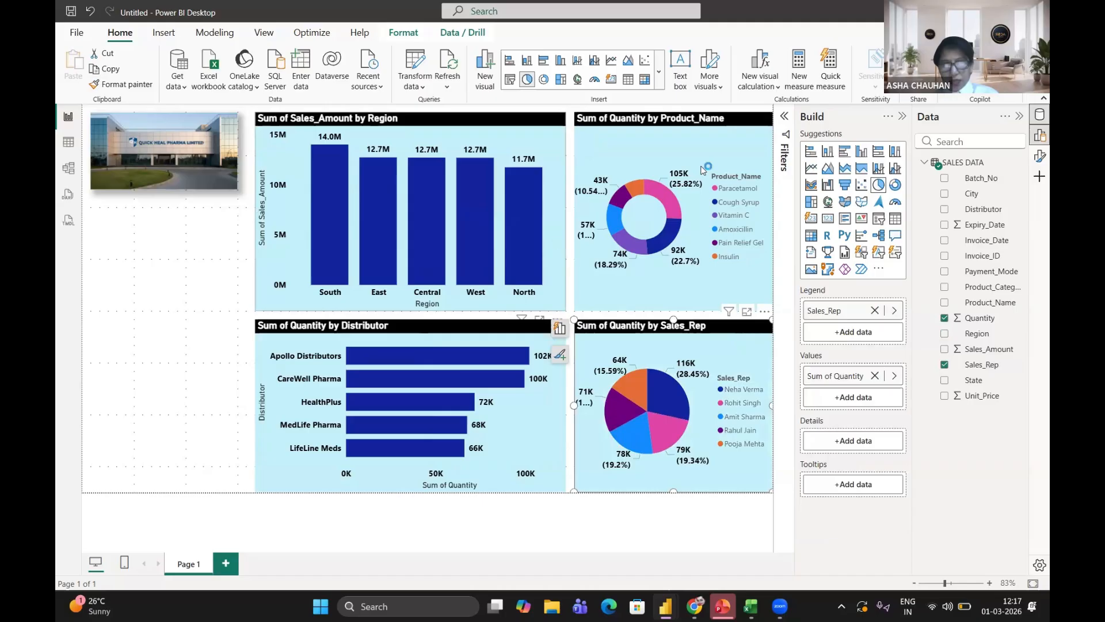
{"action": "left_click", "coordinate": [902, 116]}
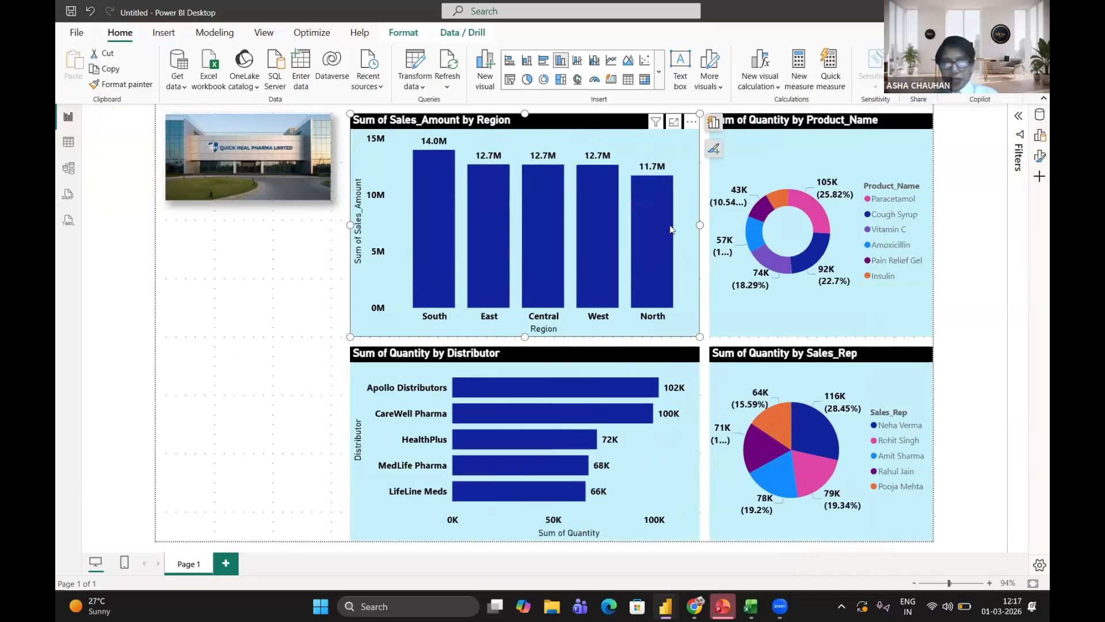
{"action": "left_click_drag", "start_coordinate": [670, 229], "coordinate": [665, 230]}
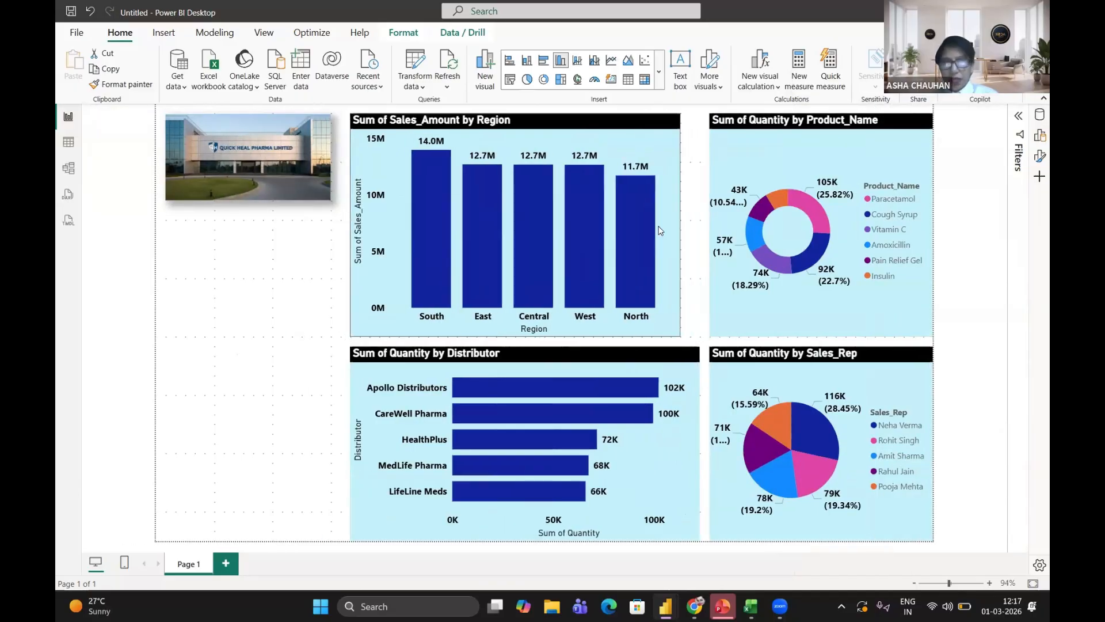
{"action": "left_click", "coordinate": [710, 225]}
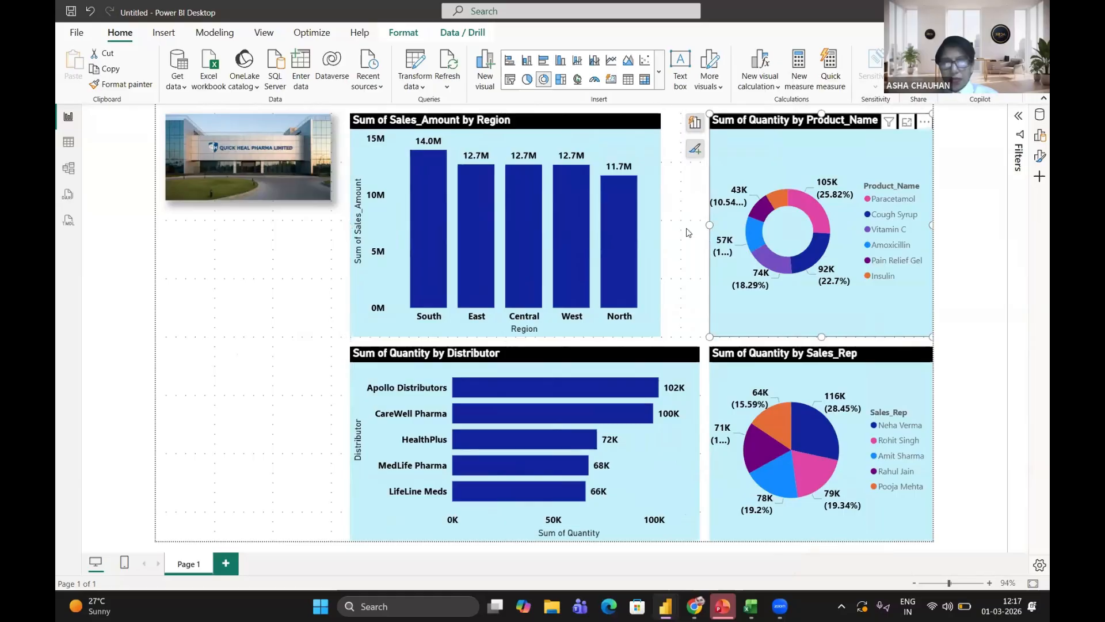
{"action": "left_click_drag", "start_coordinate": [676, 233], "coordinate": [673, 234]}
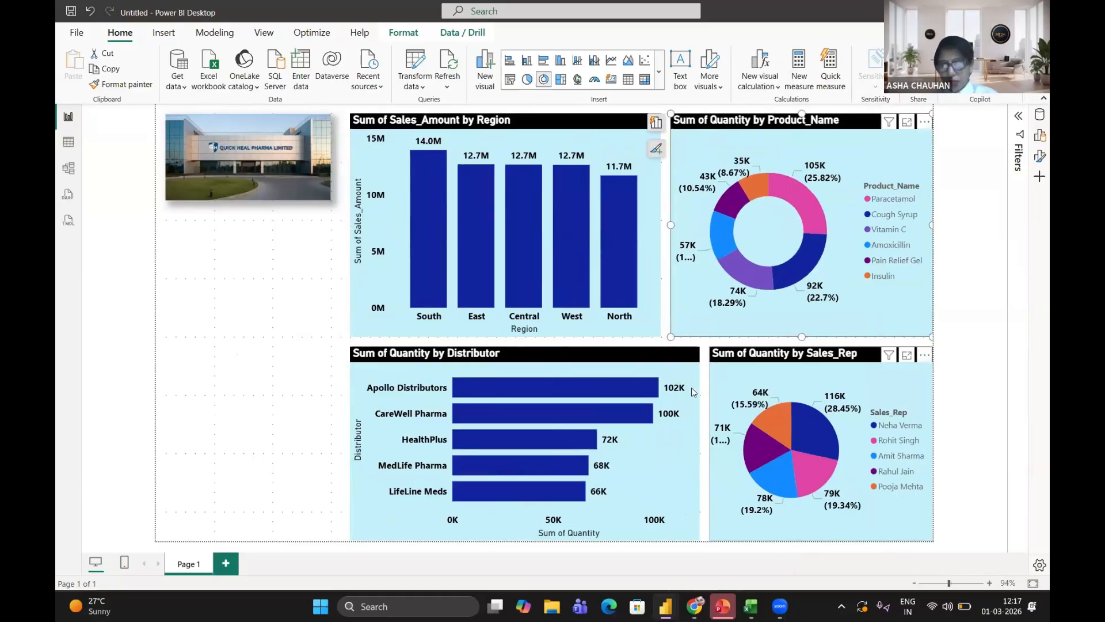
Step: Narrow the distributor bar chart to the region chart's width and widen the pie chart until it meets the bar chart
{"action": "left_click", "coordinate": [717, 398]}
{"action": "left_click", "coordinate": [695, 453]}
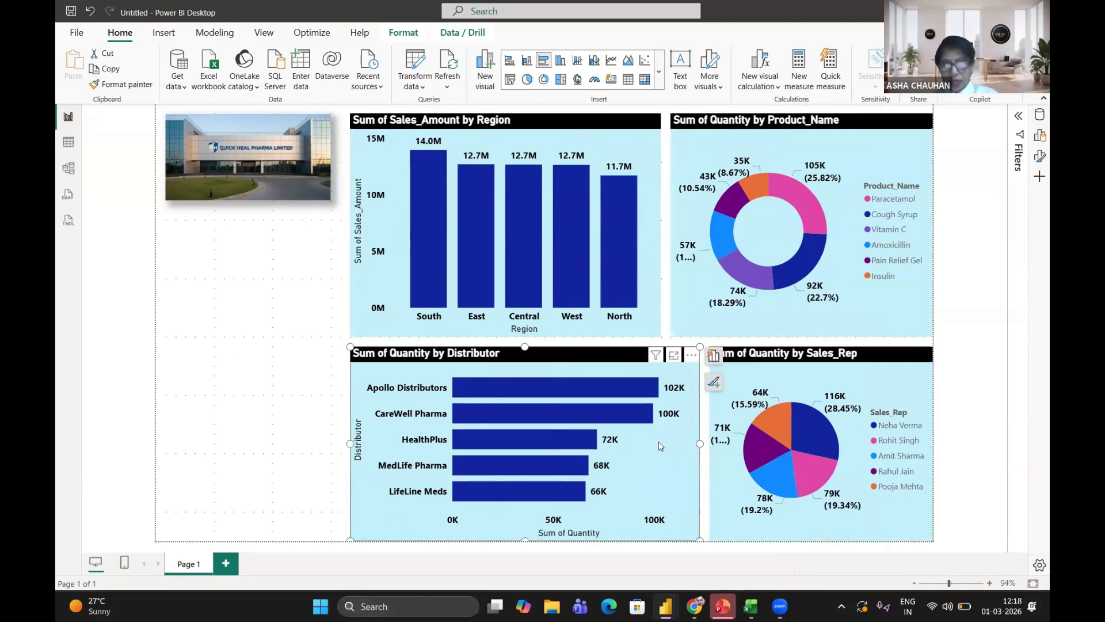
{"action": "left_click_drag", "start_coordinate": [698, 443], "coordinate": [660, 443]}
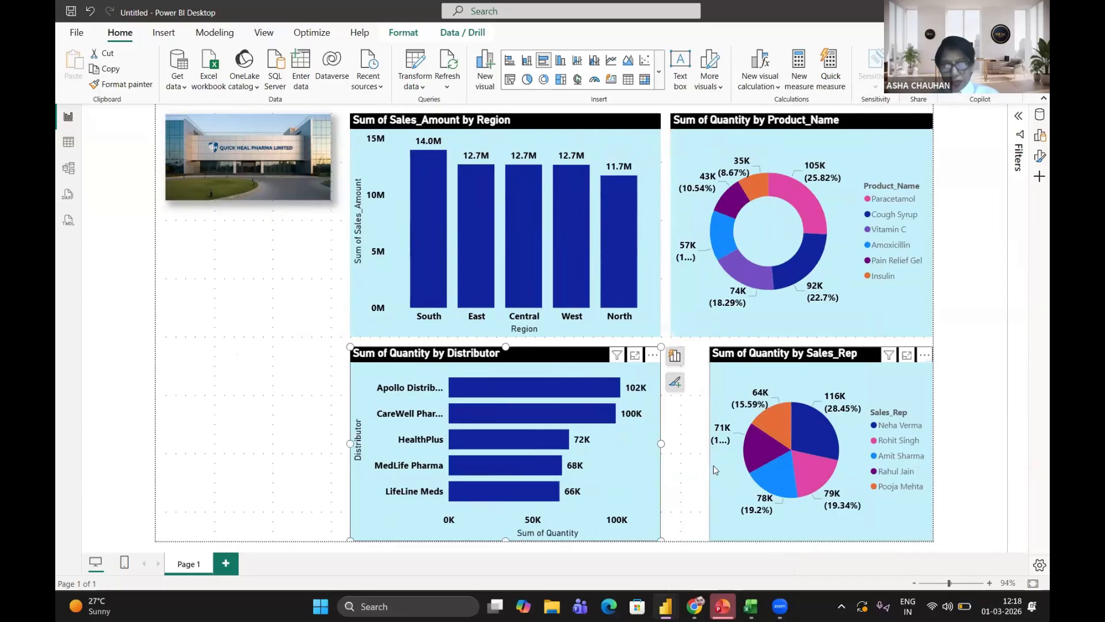
{"action": "left_click_drag", "start_coordinate": [713, 465], "coordinate": [661, 465]}
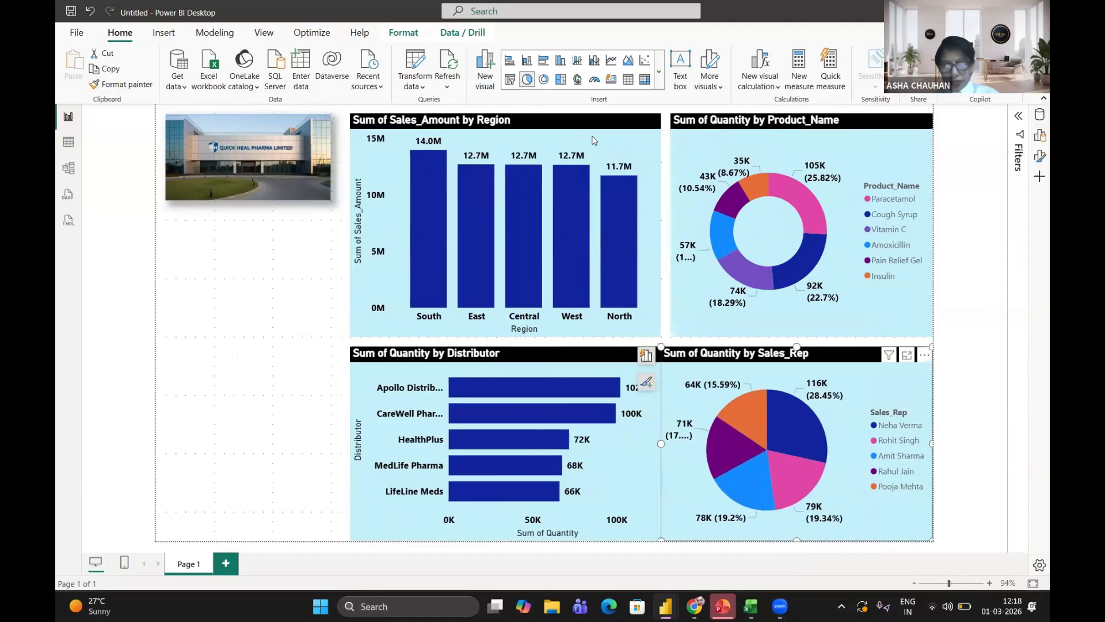
Step: Add an empty slicer visual and place it just below the company image
{"action": "left_click", "coordinate": [1039, 137]}
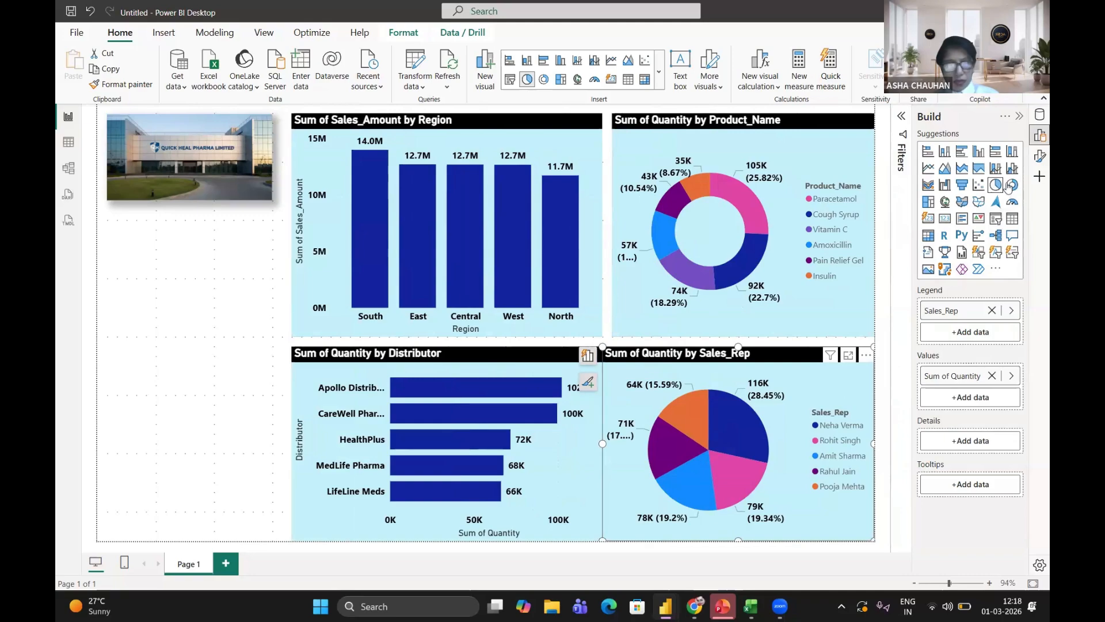
{"action": "key", "text": "Escape"}
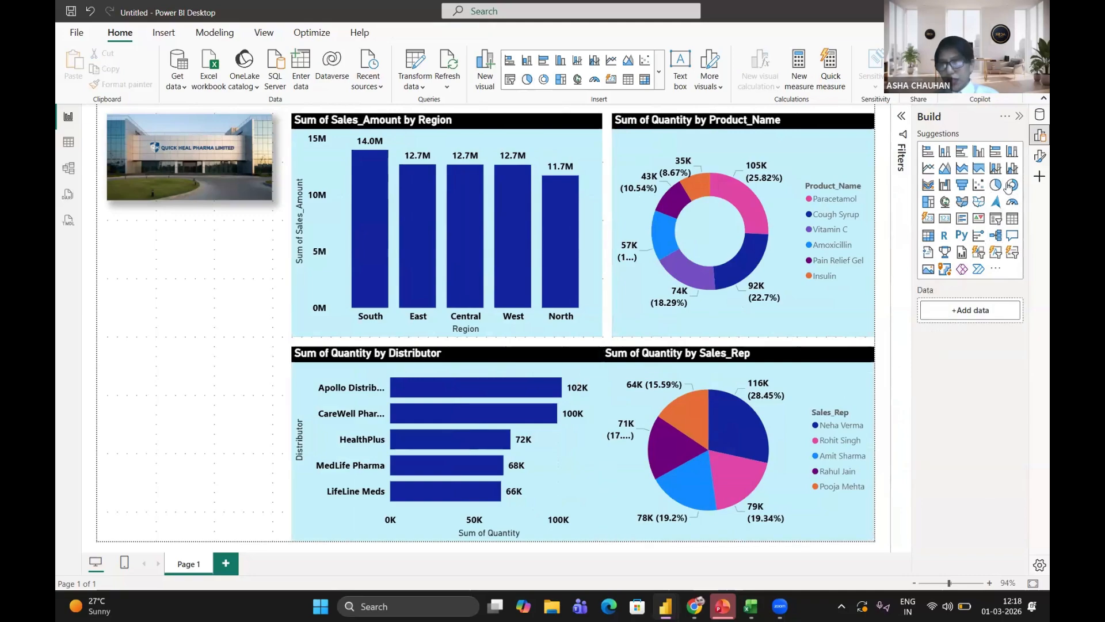
{"action": "left_click", "coordinate": [997, 222]}
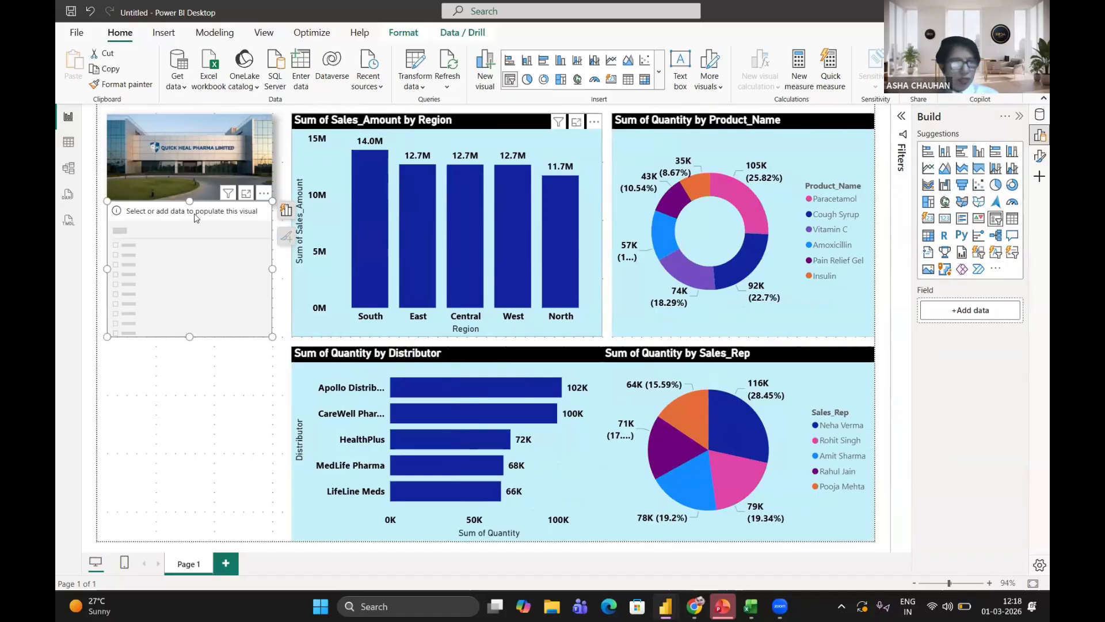
{"action": "left_click_drag", "start_coordinate": [204, 220], "coordinate": [206, 230]}
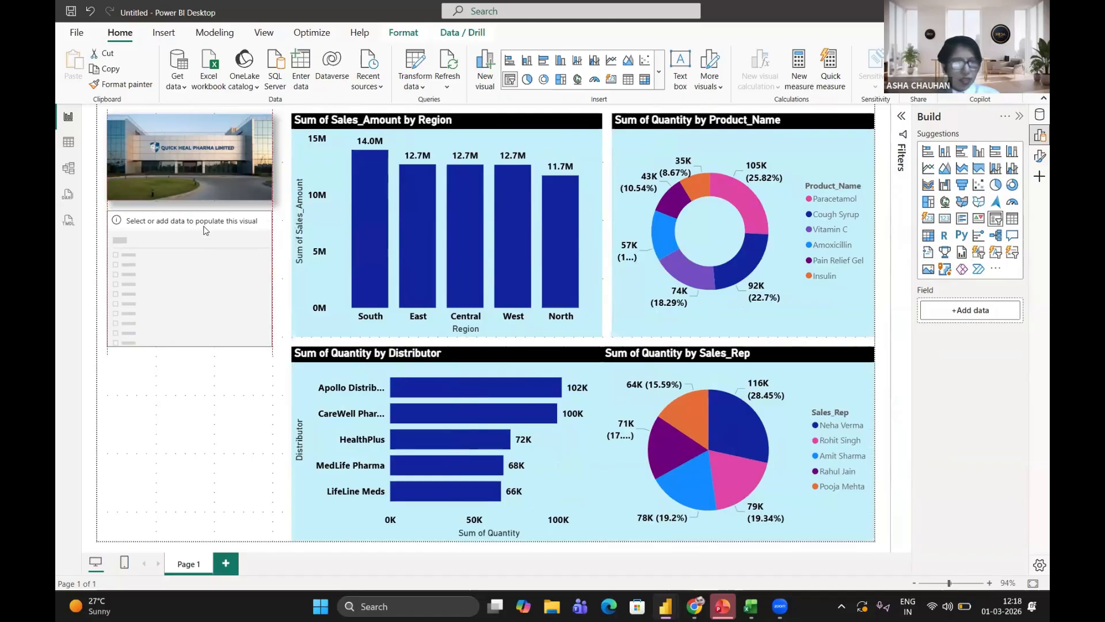
{"action": "left_click_drag", "start_coordinate": [204, 228], "coordinate": [215, 226]}
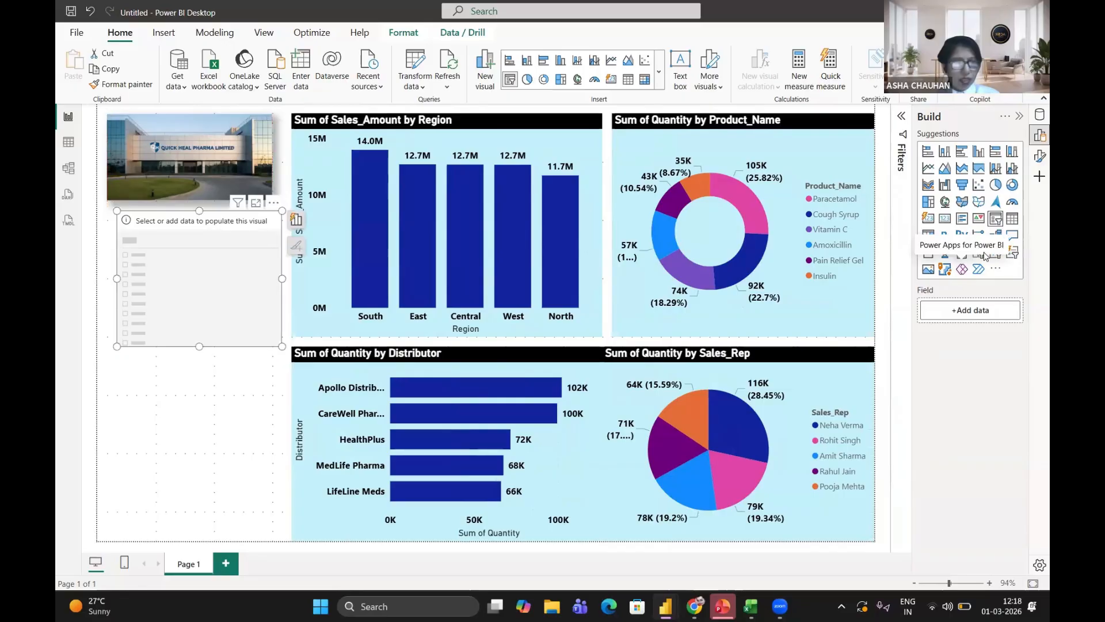
Step: Fill the slicer with the Region field and align it with the edges of the company image
{"action": "left_click", "coordinate": [1037, 156]}
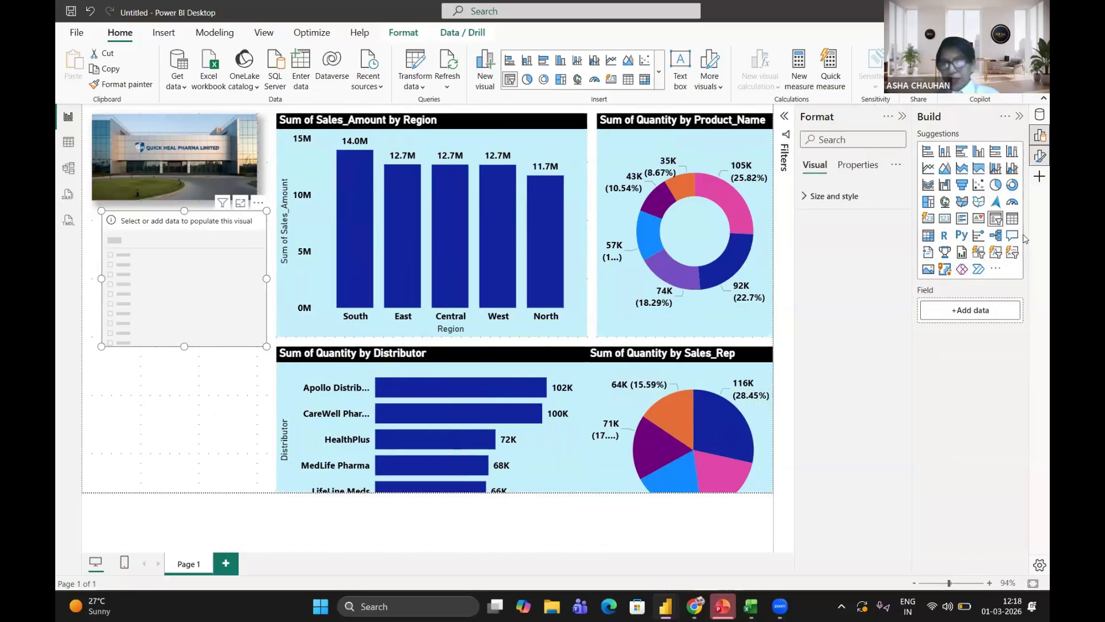
{"action": "left_click", "coordinate": [1037, 138]}
{"action": "left_click", "coordinate": [1038, 138]}
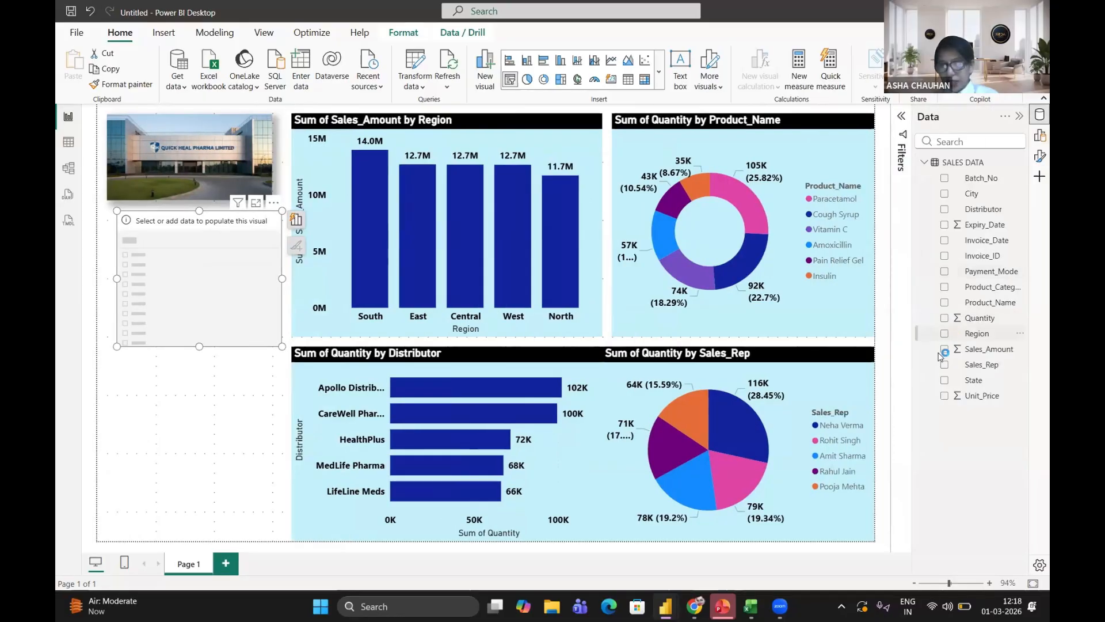
{"action": "left_click", "coordinate": [945, 334]}
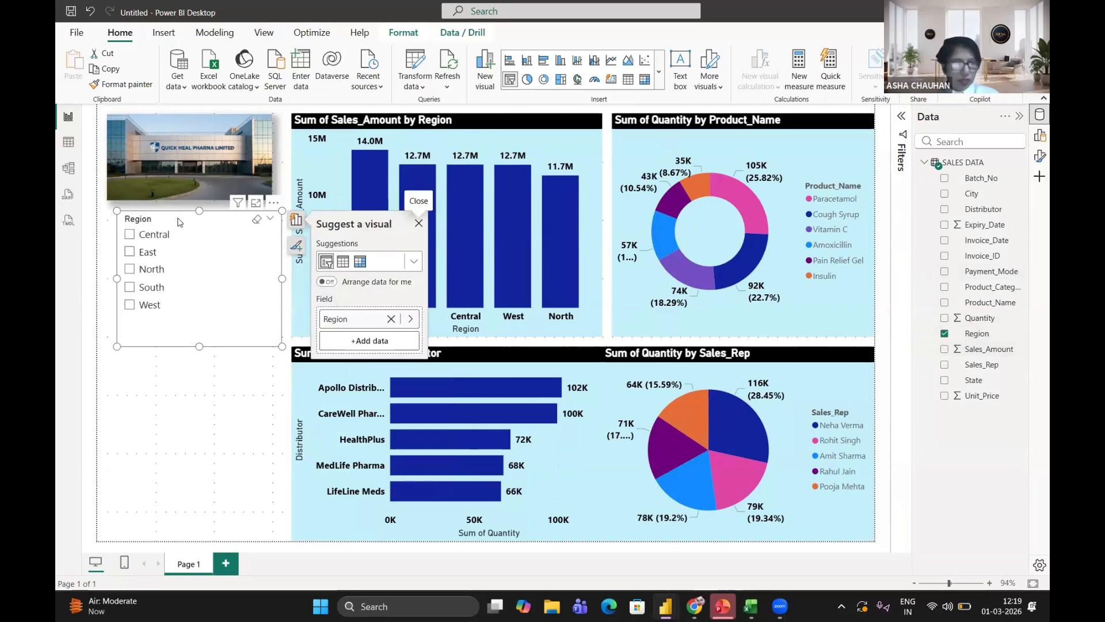
{"action": "left_click_drag", "start_coordinate": [176, 219], "coordinate": [175, 219]}
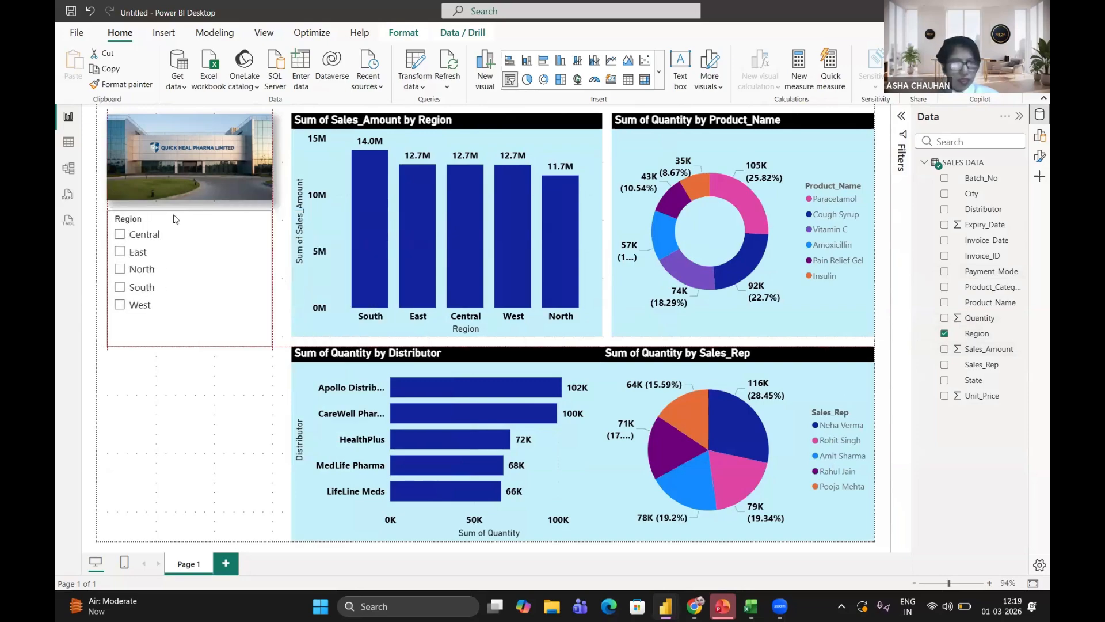
Step: Find the shadow setting for the region column chart and turn the shadow on
{"action": "left_click", "coordinate": [310, 338]}
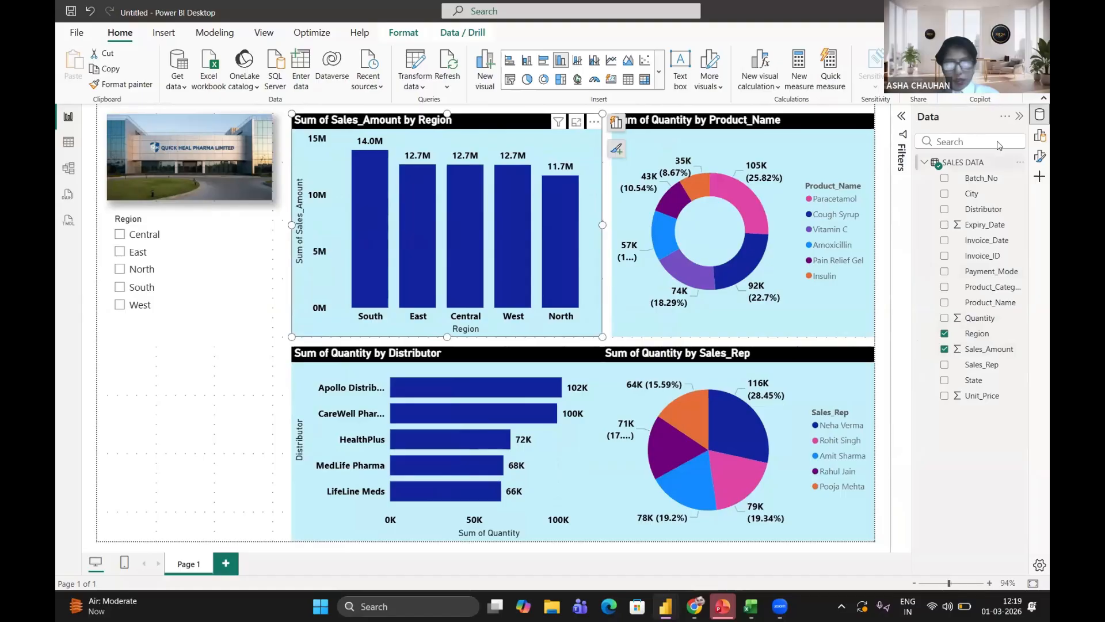
{"action": "left_click", "coordinate": [1040, 156]}
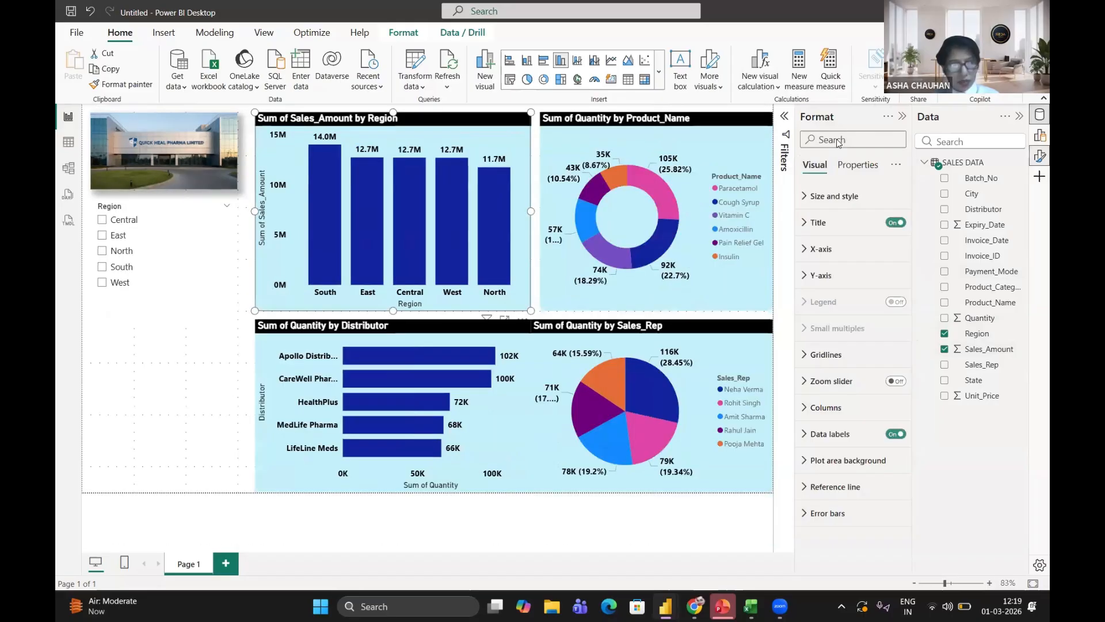
{"action": "left_click", "coordinate": [837, 139]}
{"action": "type", "text": "s"}
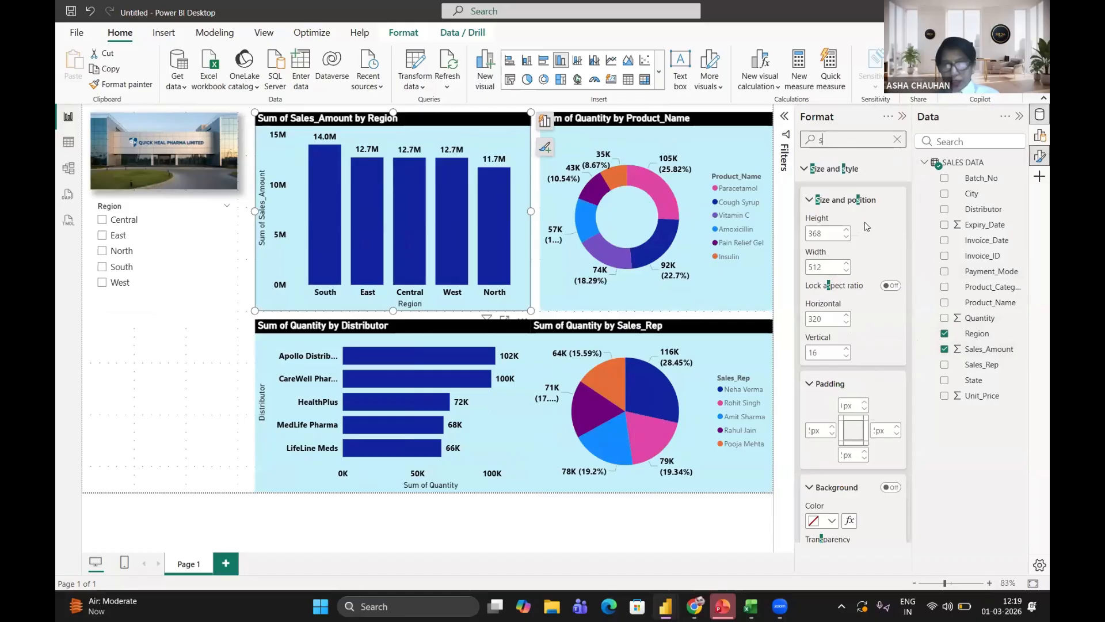
{"action": "type", "text": "hadow"}
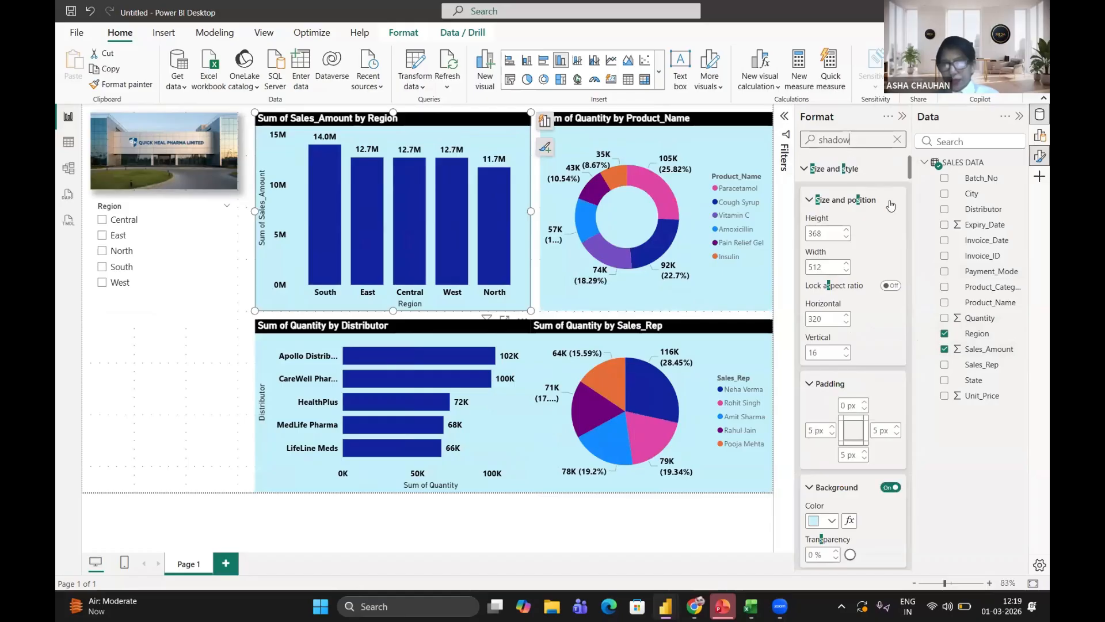
{"action": "left_click", "coordinate": [891, 200]}
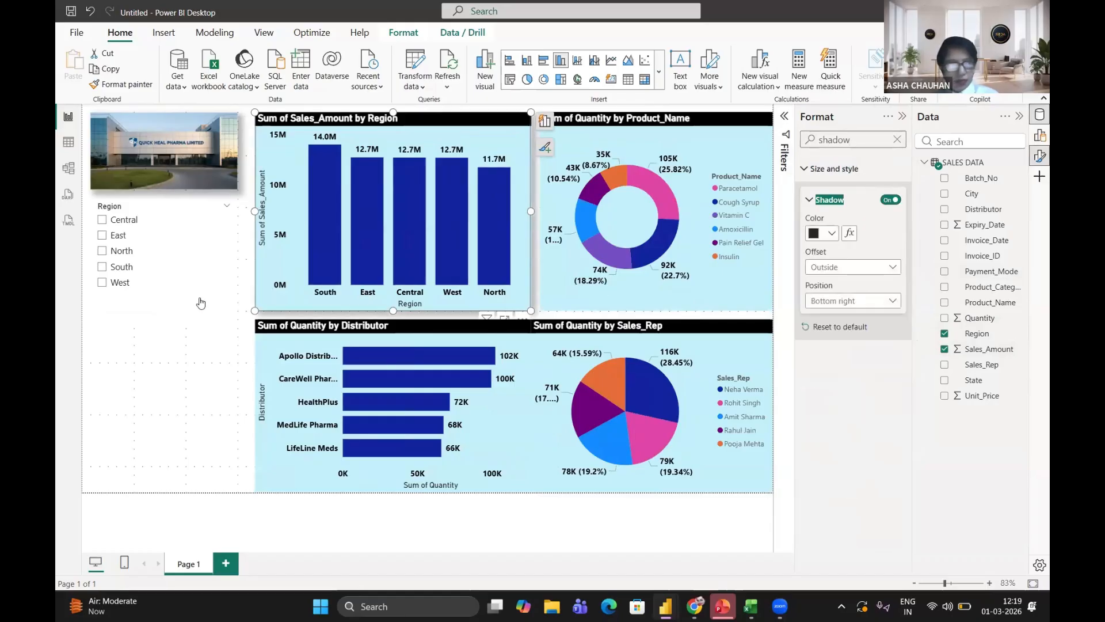
Step: Find the border setting for the region column chart and turn on a black 1 px visual border
{"action": "double_click", "coordinate": [850, 137]}
{"action": "key", "text": "BackSpace"}
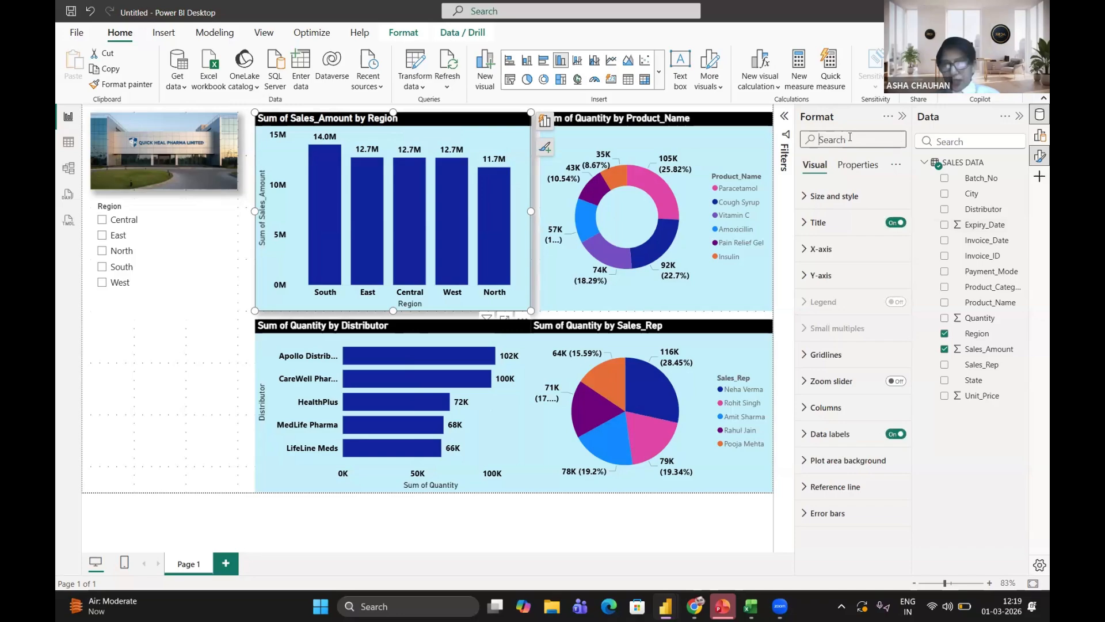
{"action": "type", "text": "border"}
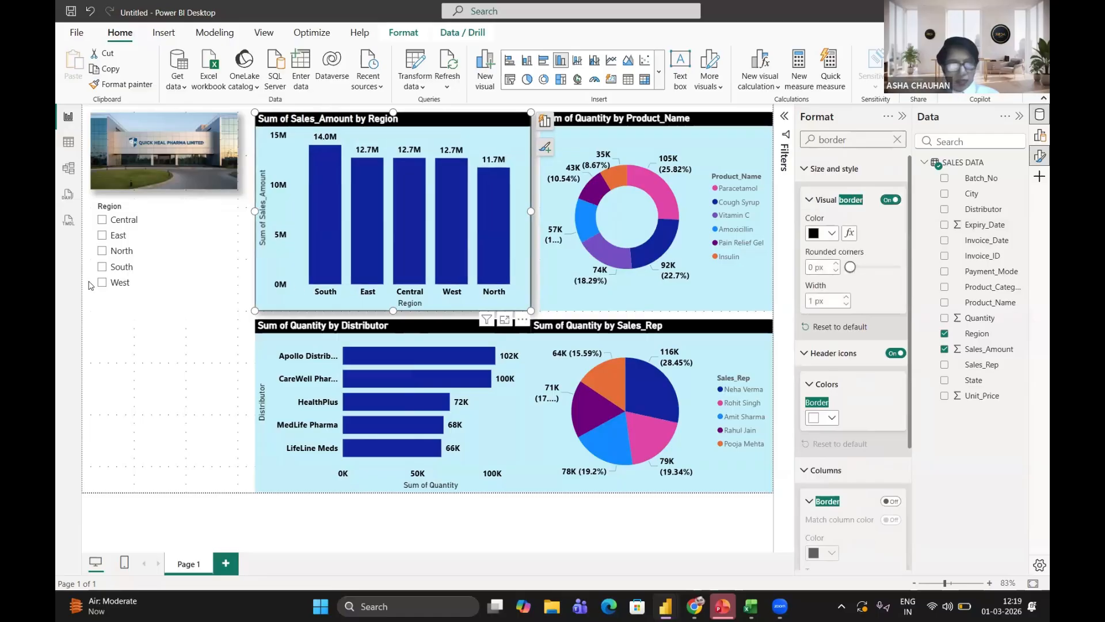
Step: Copy the region chart's formatting onto the Region slicer with Format painter, and shorten the slicer to fit its five items
{"action": "left_click", "coordinate": [145, 85]}
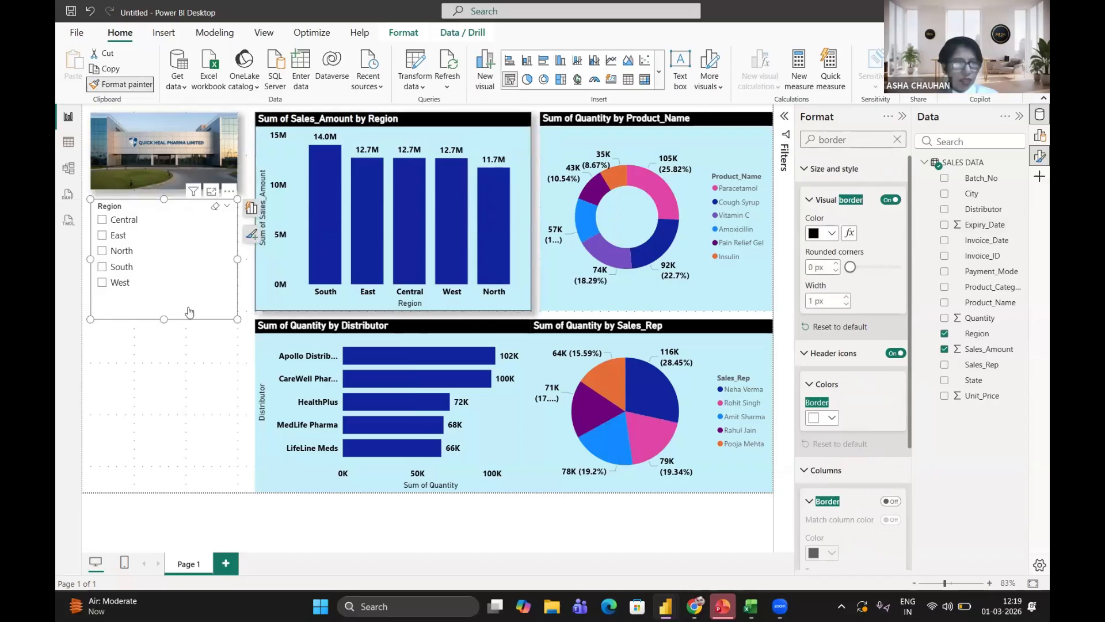
{"action": "left_click", "coordinate": [167, 316]}
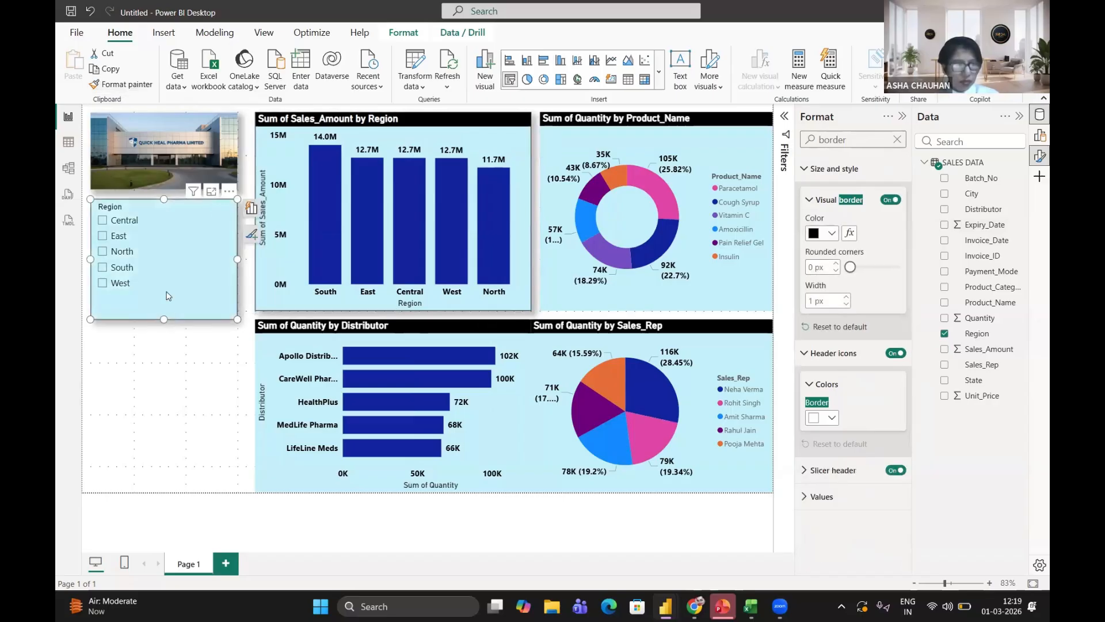
{"action": "mouse_move", "coordinate": [165, 319]}
{"action": "left_mouse_down"}
{"action": "mouse_move", "coordinate": [168, 291]}
{"action": "mouse_move", "coordinate": [169, 304]}
{"action": "left_mouse_up"}
{"action": "left_click_drag", "start_coordinate": [180, 355], "coordinate": [175, 320]}
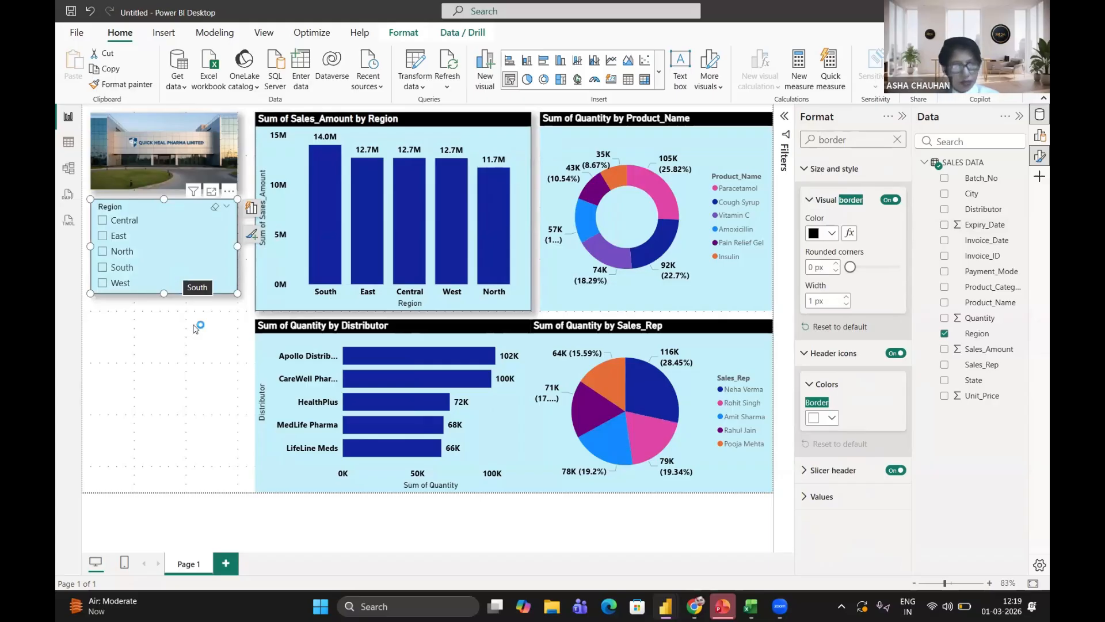
Step: Duplicate the Region slicer, place the copy directly below the original, and replace its field with Product_Category
{"action": "key", "text": "ctrl+c"}
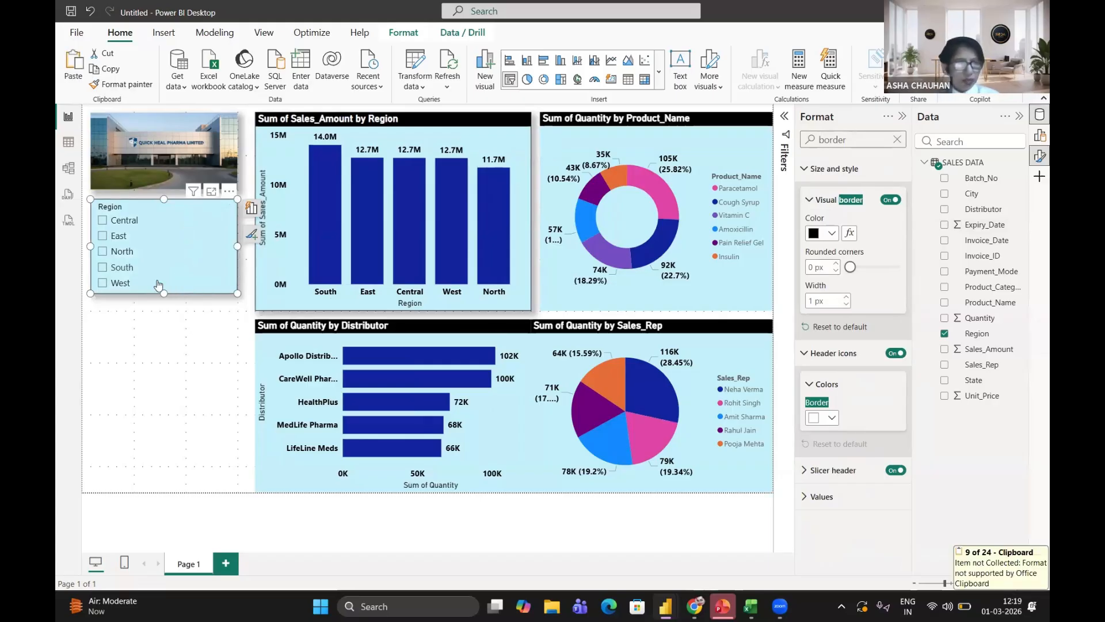
{"action": "key", "text": "ctrl+v"}
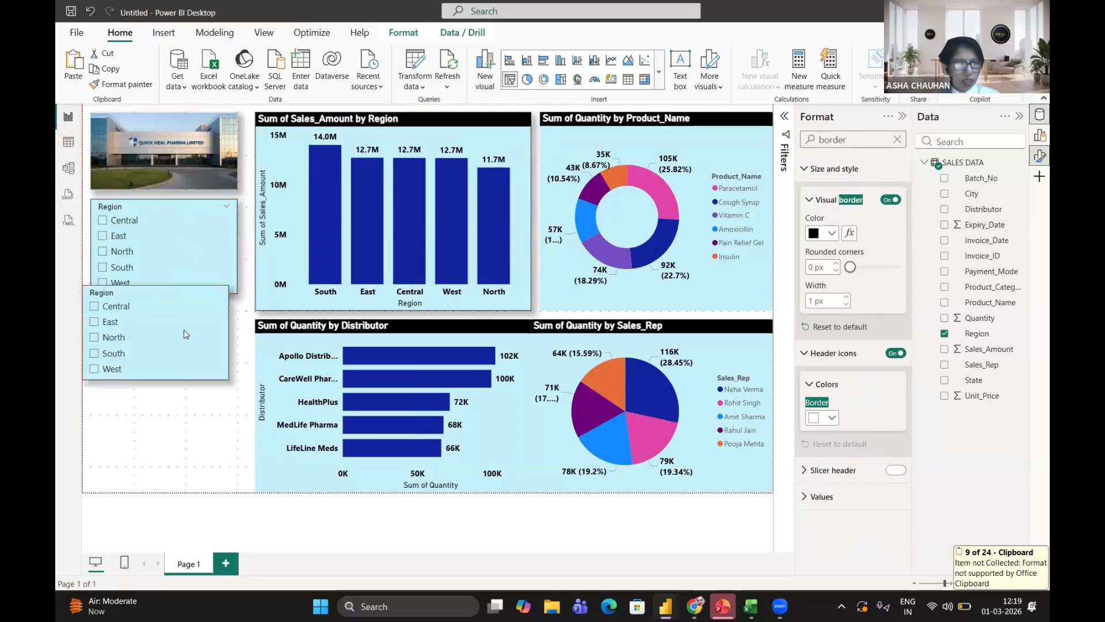
{"action": "mouse_move", "coordinate": [185, 330]}
{"action": "left_mouse_down"}
{"action": "mouse_move", "coordinate": [180, 310]}
{"action": "mouse_move", "coordinate": [182, 326]}
{"action": "left_mouse_up"}
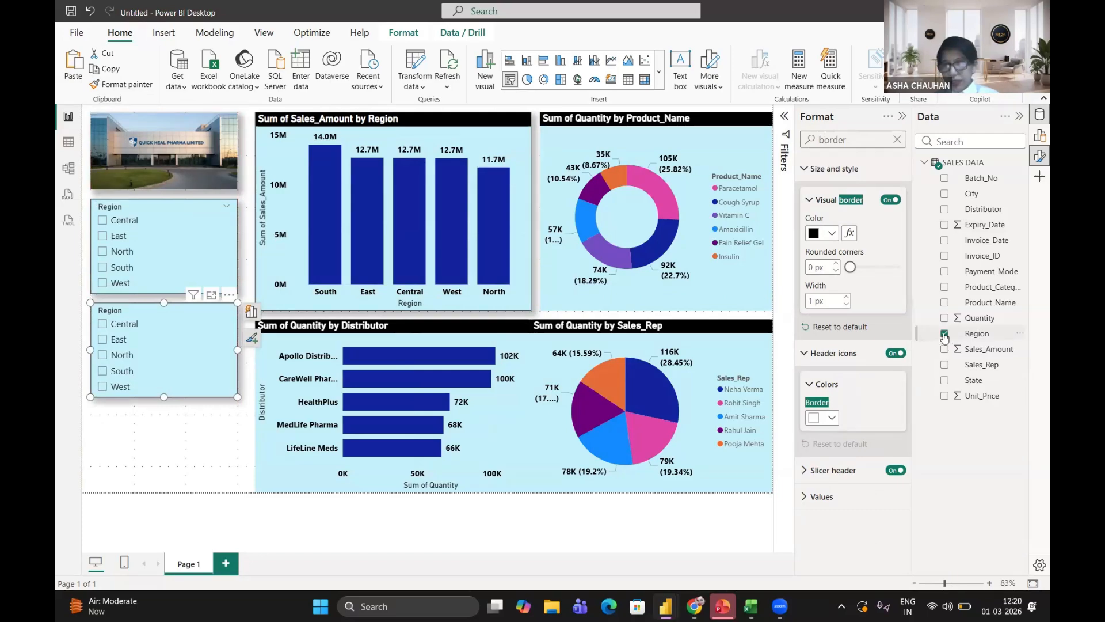
{"action": "left_click", "coordinate": [944, 338]}
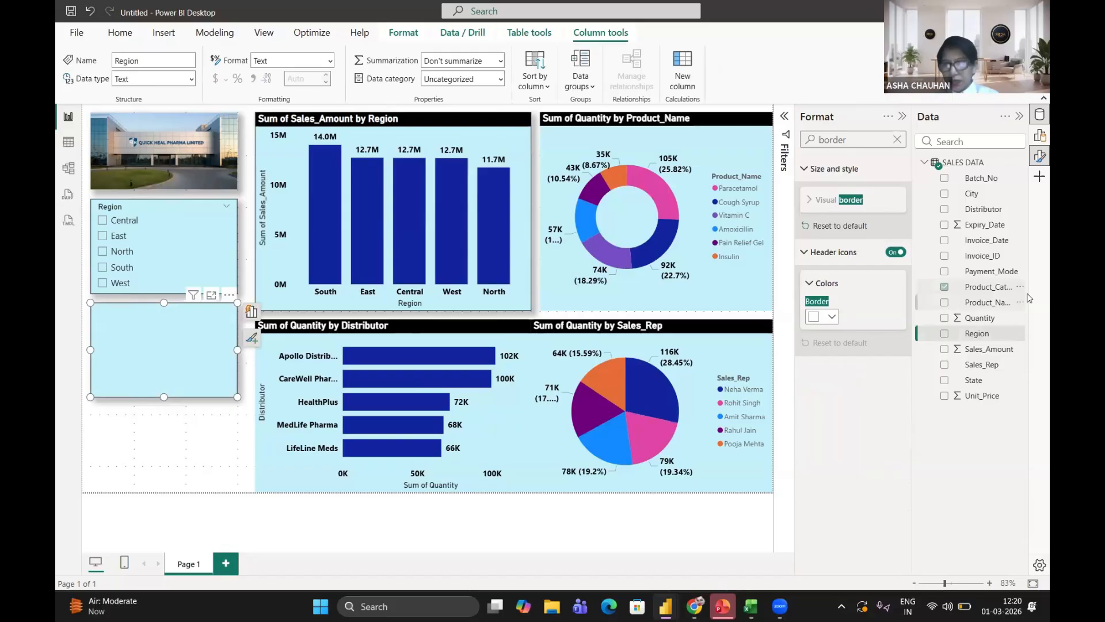
{"action": "left_click", "coordinate": [944, 287]}
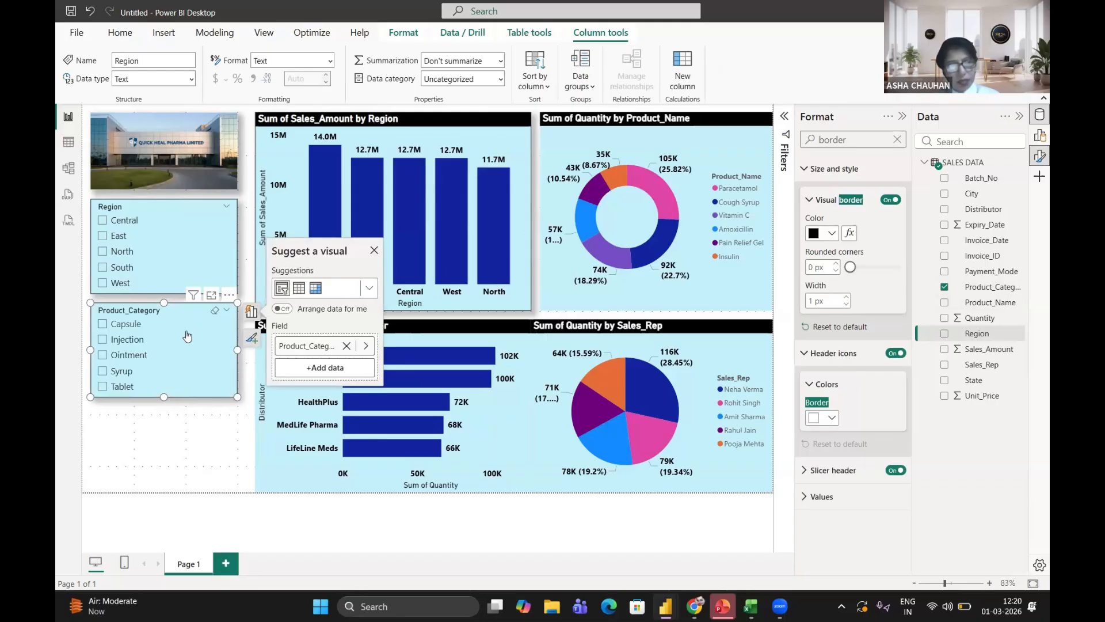
Step: Duplicate the Product_Category slicer, replace the copy's field with State, and place it directly below the original
{"action": "key", "text": "ctrl+c"}
{"action": "key", "text": "ctrl+v"}
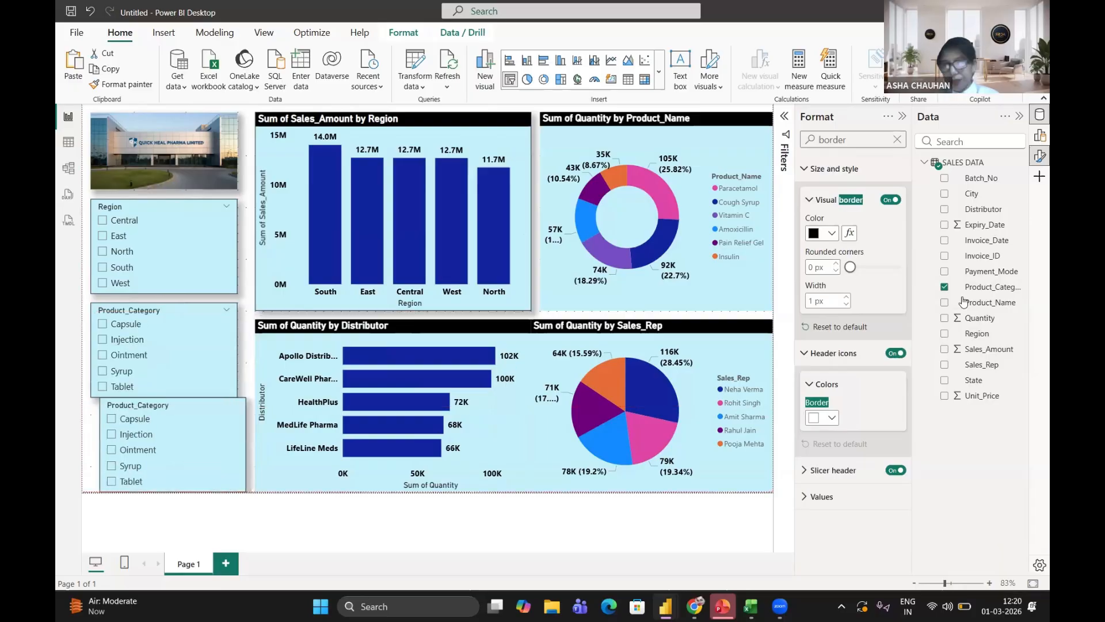
{"action": "left_click", "coordinate": [944, 287]}
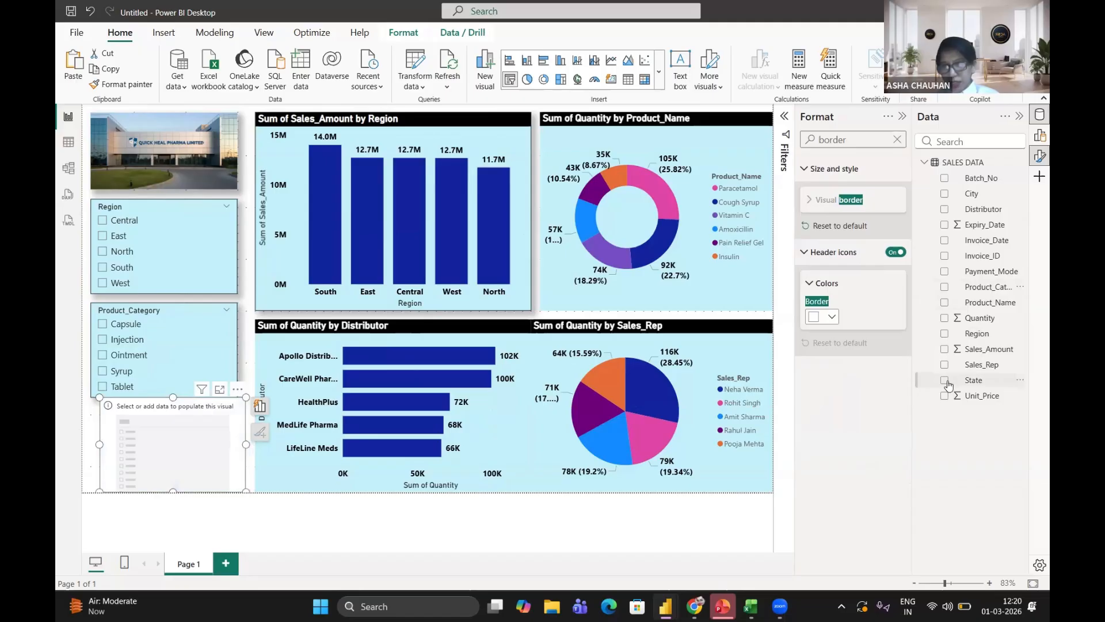
{"action": "left_click", "coordinate": [944, 380]}
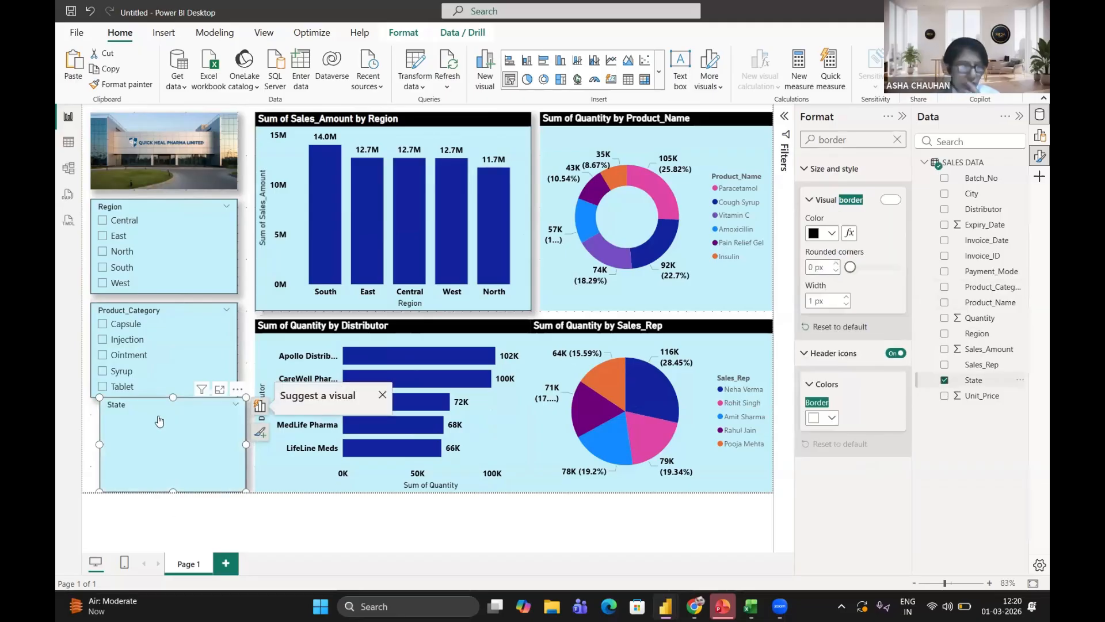
{"action": "left_click_drag", "start_coordinate": [171, 417], "coordinate": [152, 446]}
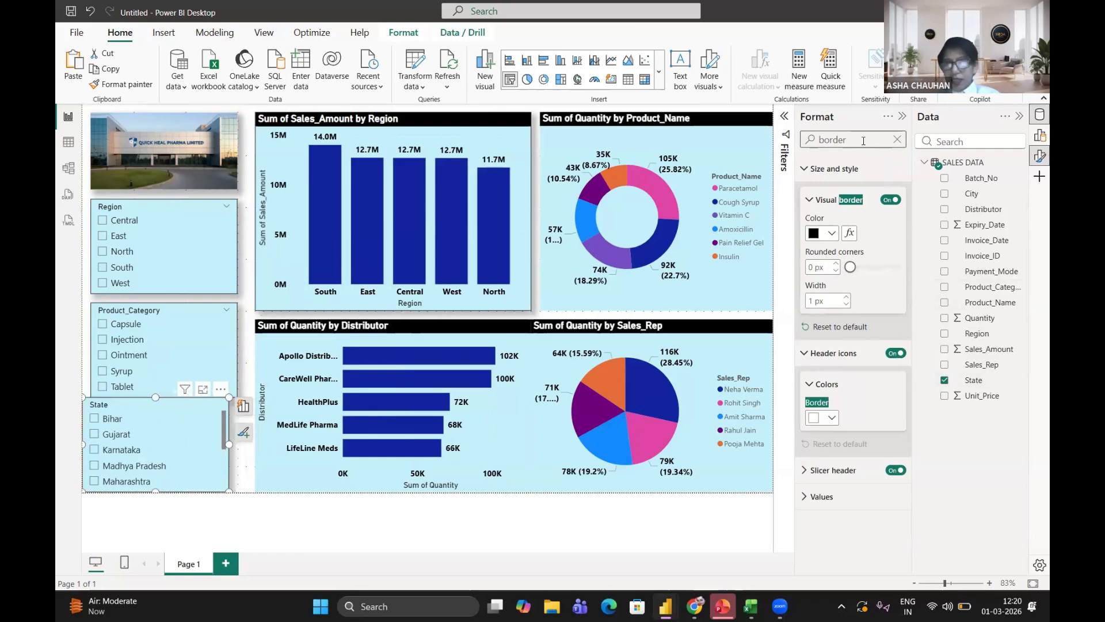
Step: Set the State slicer's style to Dropdown, shorten it with a small gap below the Product_Category slicer, and collapse the side panes
{"action": "key", "text": "BackSpace"}
{"action": "key", "text": "BackSpace"}
{"action": "key", "text": "BackSpace"}
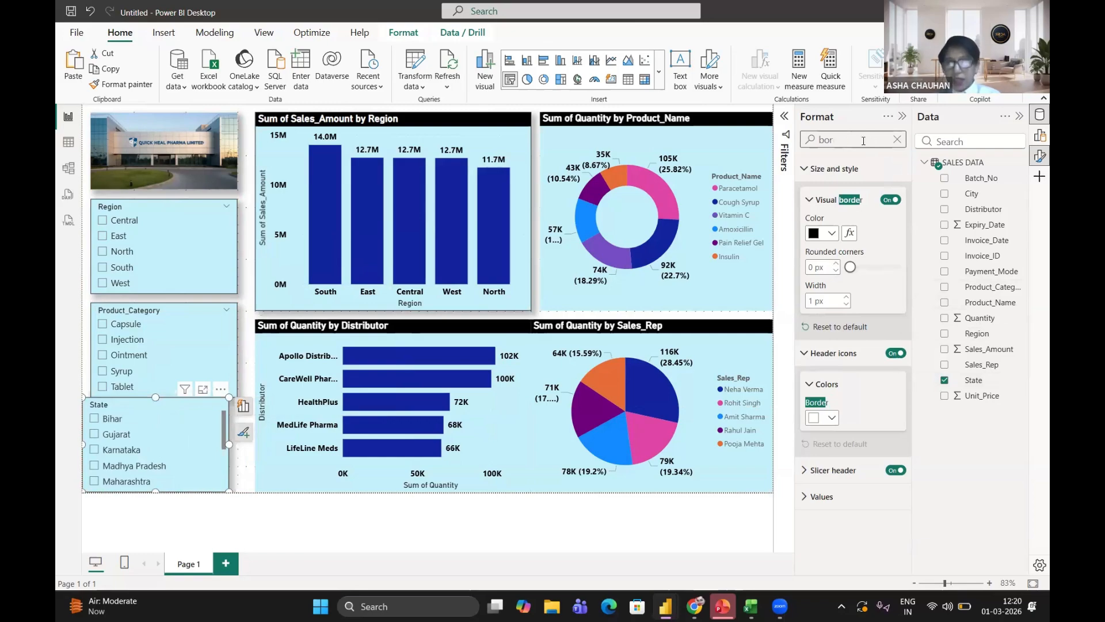
{"action": "key", "text": "BackSpace"}
{"action": "key", "text": "BackSpace"}
{"action": "key", "text": "BackSpace"}
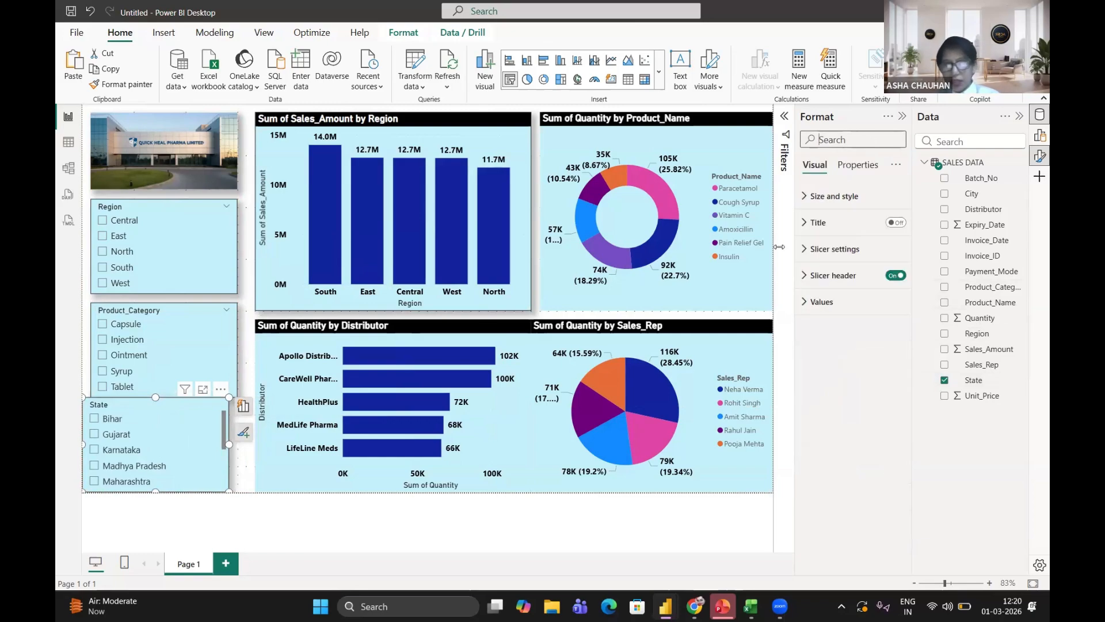
{"action": "left_click", "coordinate": [808, 254]}
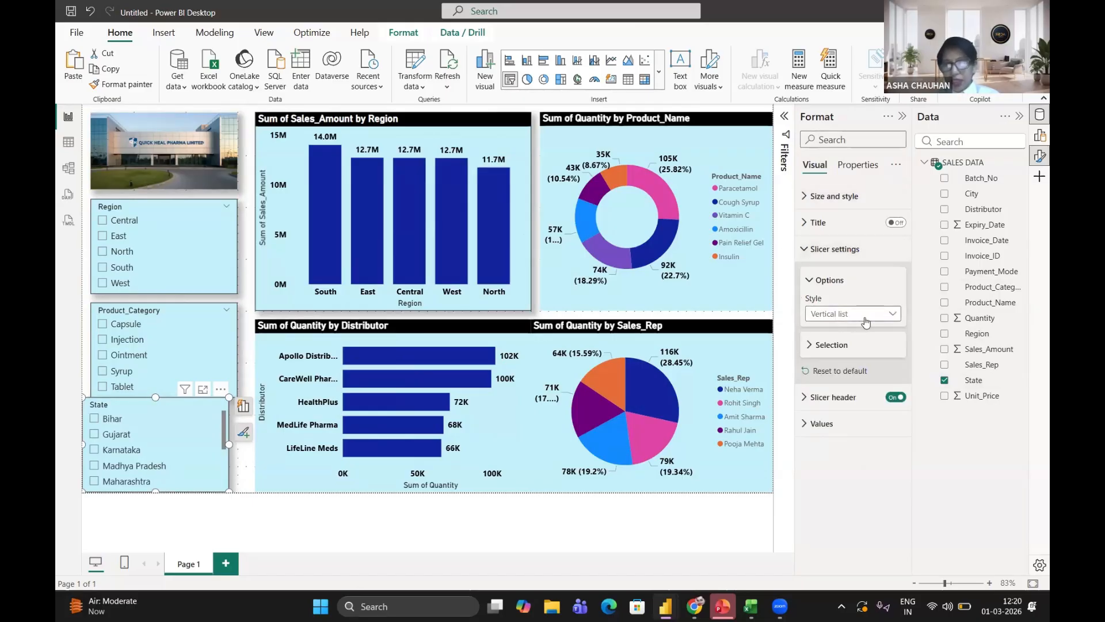
{"action": "left_click", "coordinate": [866, 321]}
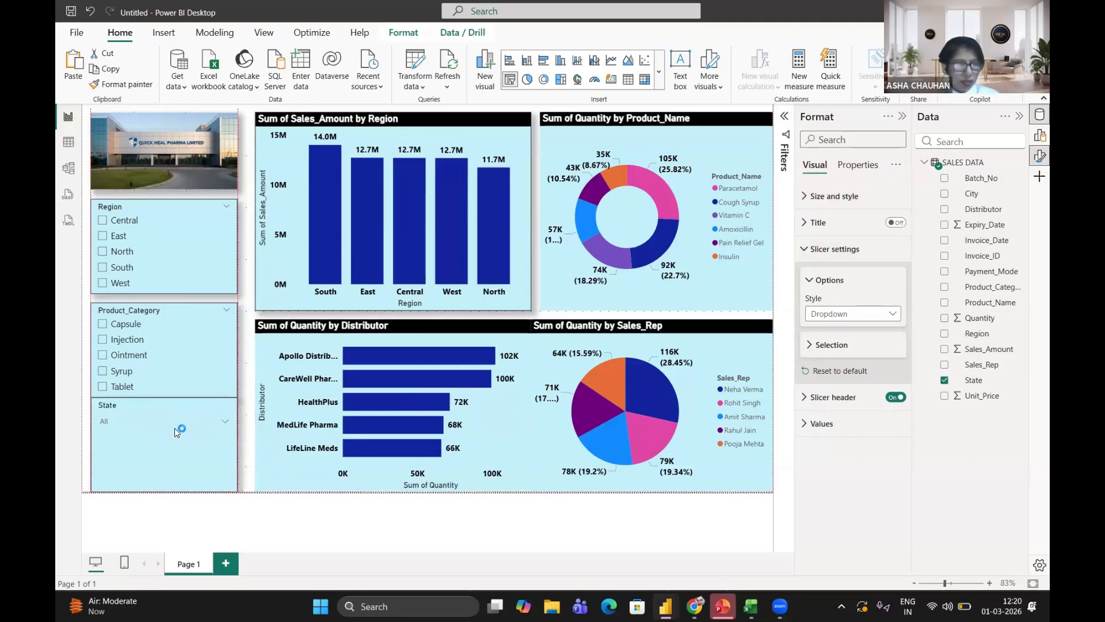
{"action": "mouse_move", "coordinate": [165, 397]}
{"action": "left_mouse_down"}
{"action": "mouse_move", "coordinate": [166, 432]}
{"action": "mouse_move", "coordinate": [177, 411]}
{"action": "left_mouse_up"}
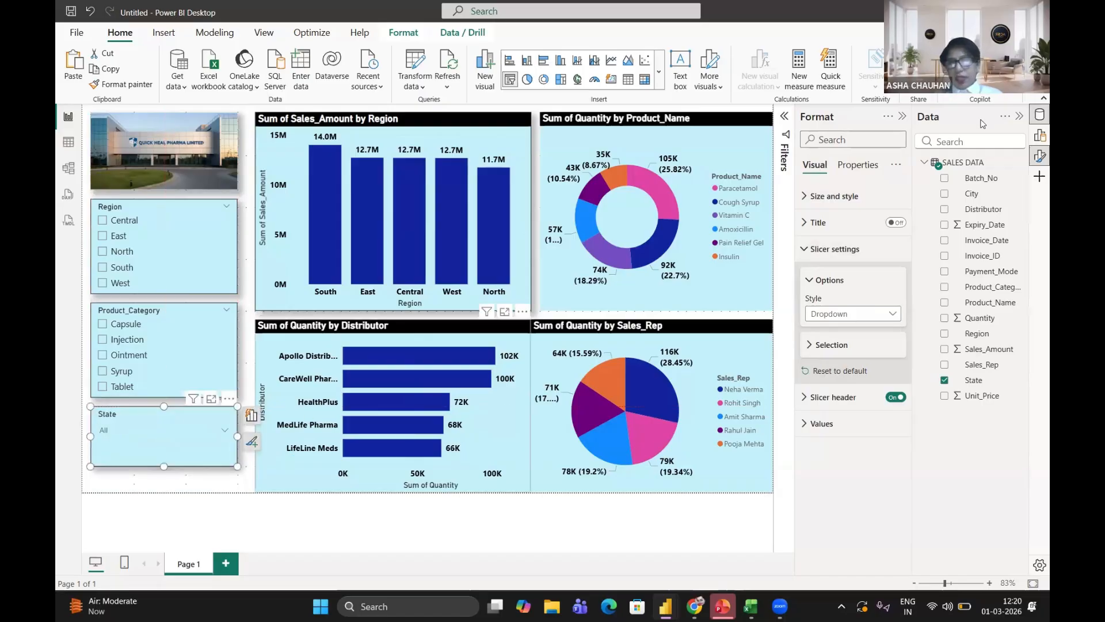
{"action": "left_click", "coordinate": [902, 117]}
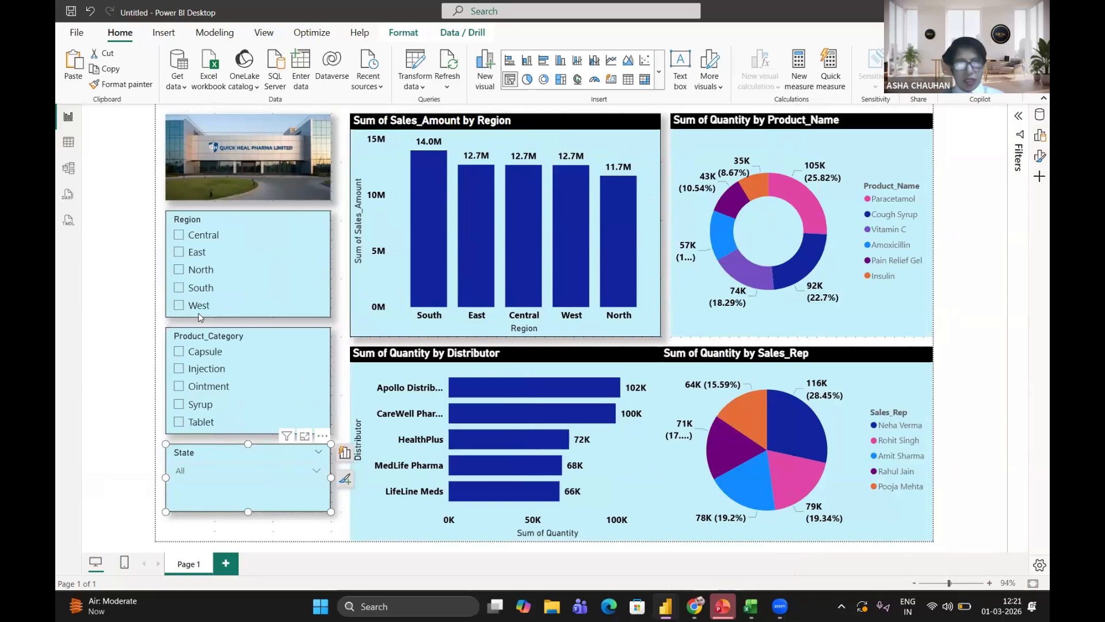
Step: Switch to the SAMPLE PHARMA SALES DATA workbook in Excel to view its dashboard slicers, and return to the Power BI report
{"action": "key", "text": "alt+Tab"}
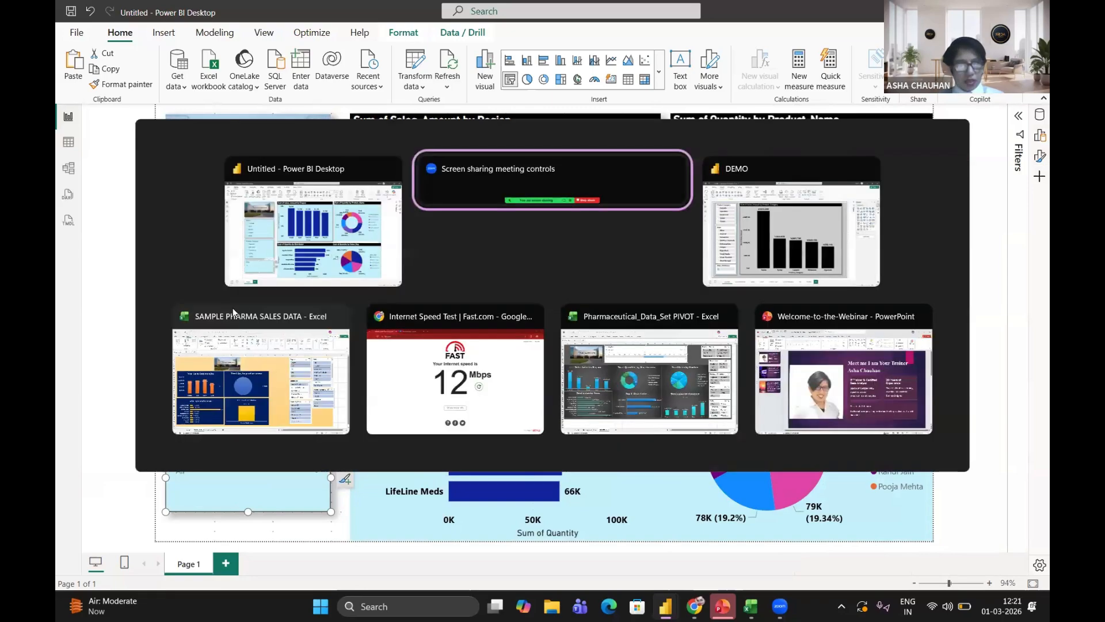
{"action": "key", "text": "Tab"}
{"action": "key", "text": "Tab"}
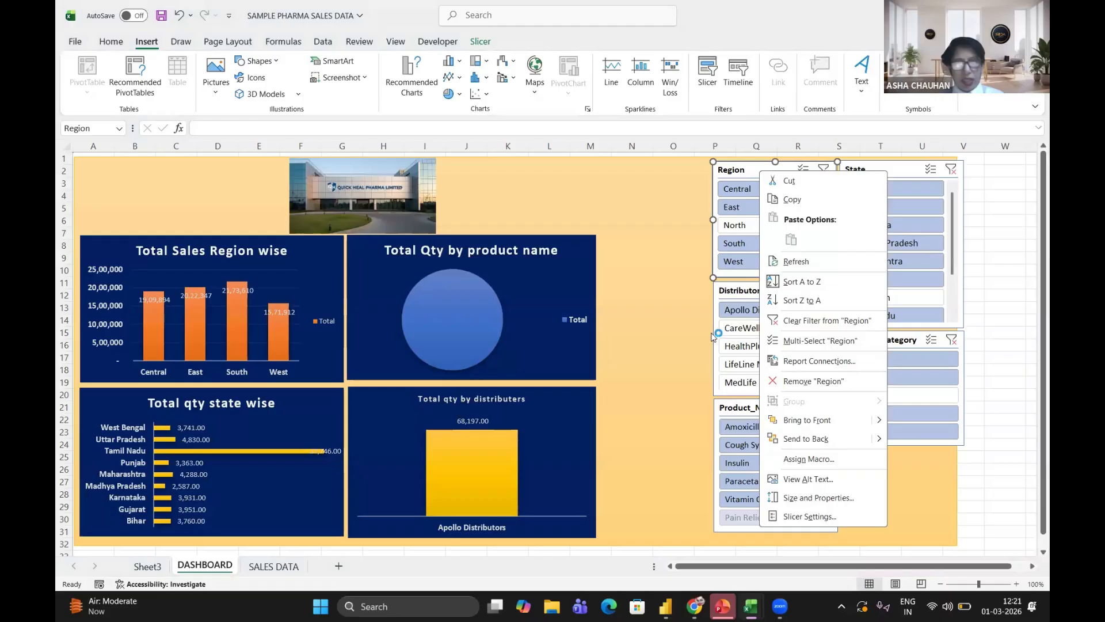
{"action": "key", "text": "alt+Tab"}
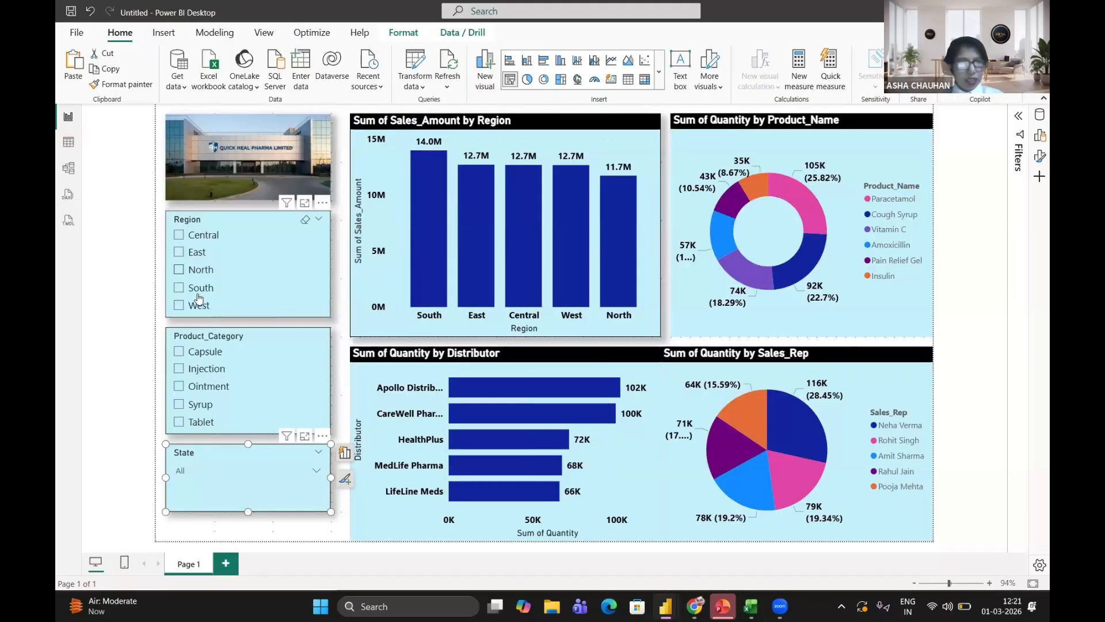
Step: Filter the report with the slicers to the North region, the Injection category and the state Punjab
{"action": "left_click", "coordinate": [218, 277]}
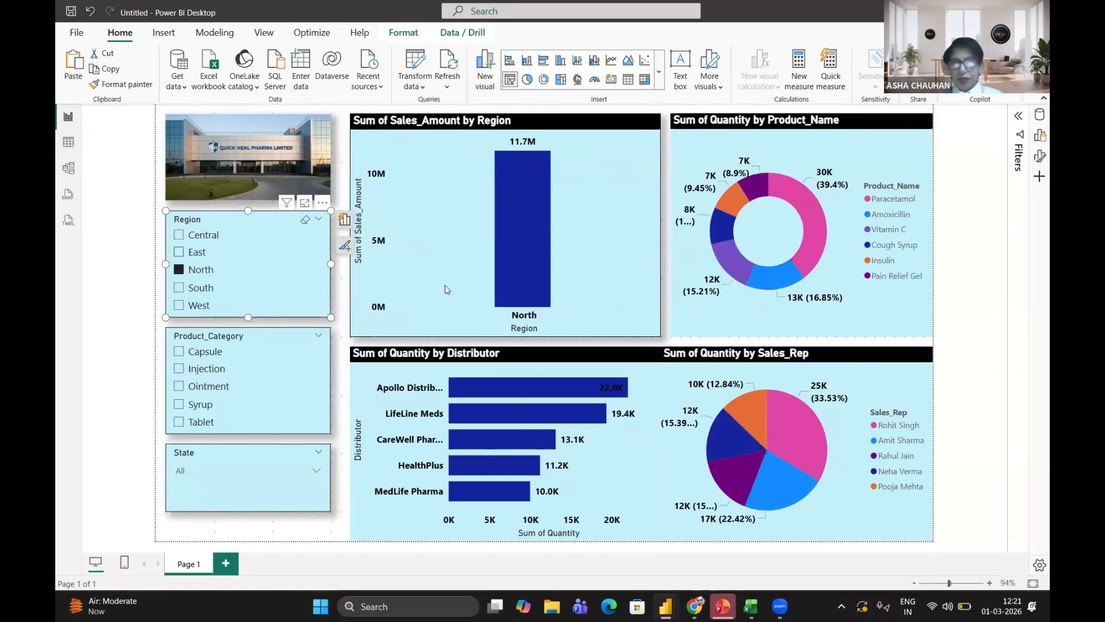
{"action": "left_click", "coordinate": [181, 370]}
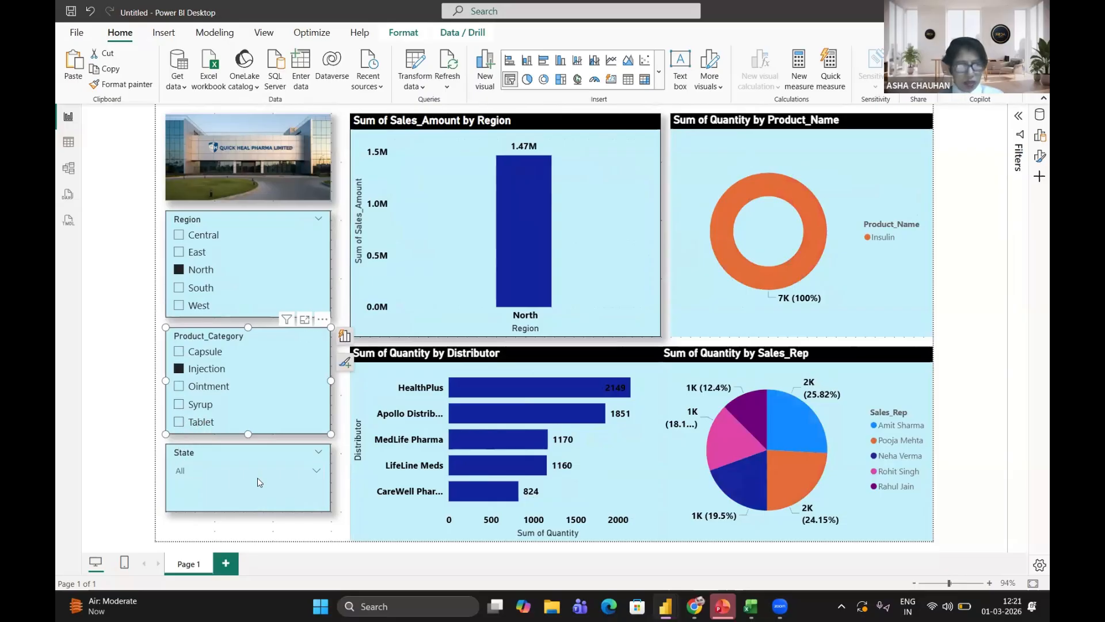
{"action": "left_click", "coordinate": [317, 472]}
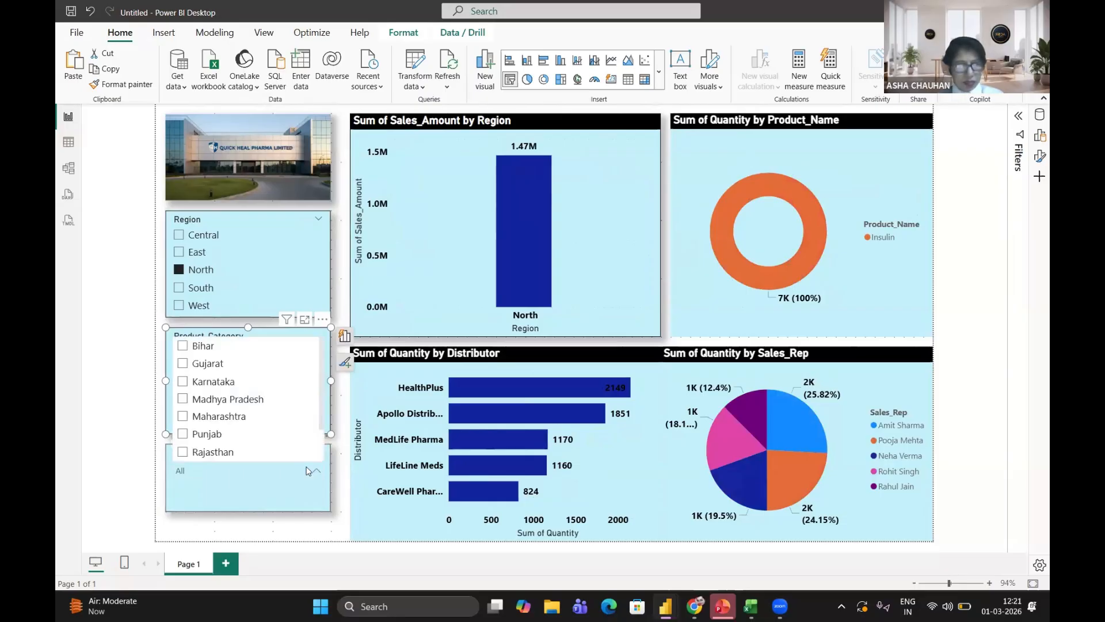
{"action": "left_click", "coordinate": [184, 439]}
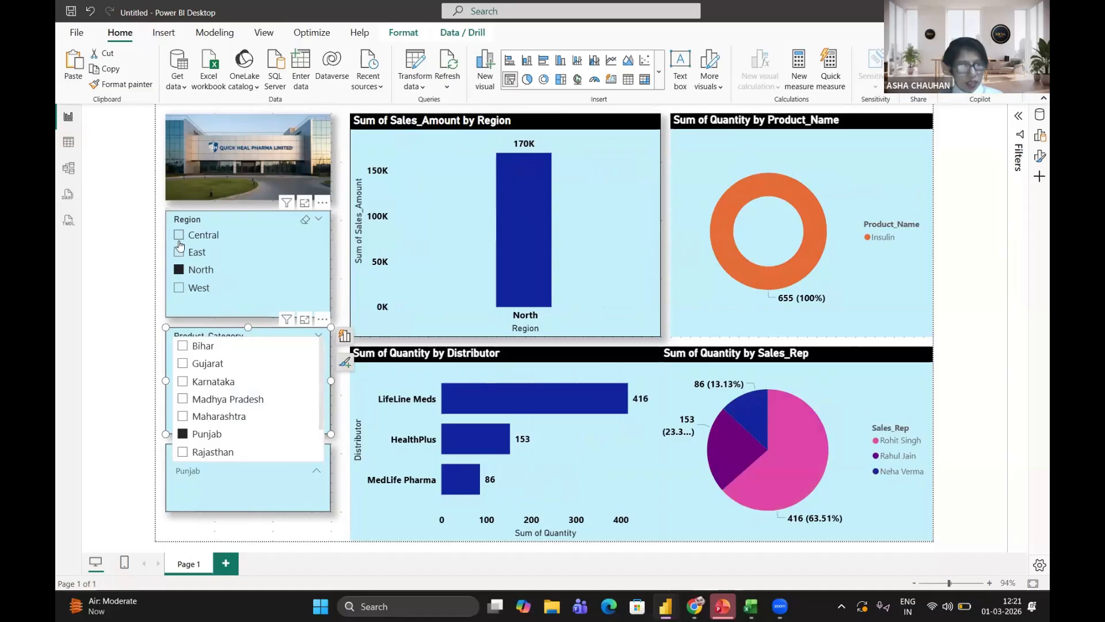
Step: Add Central to the Region selection and Syrup to the Product_Category selection, and check which filters affect the State slicer
{"action": "left_click", "coordinate": [197, 269]}
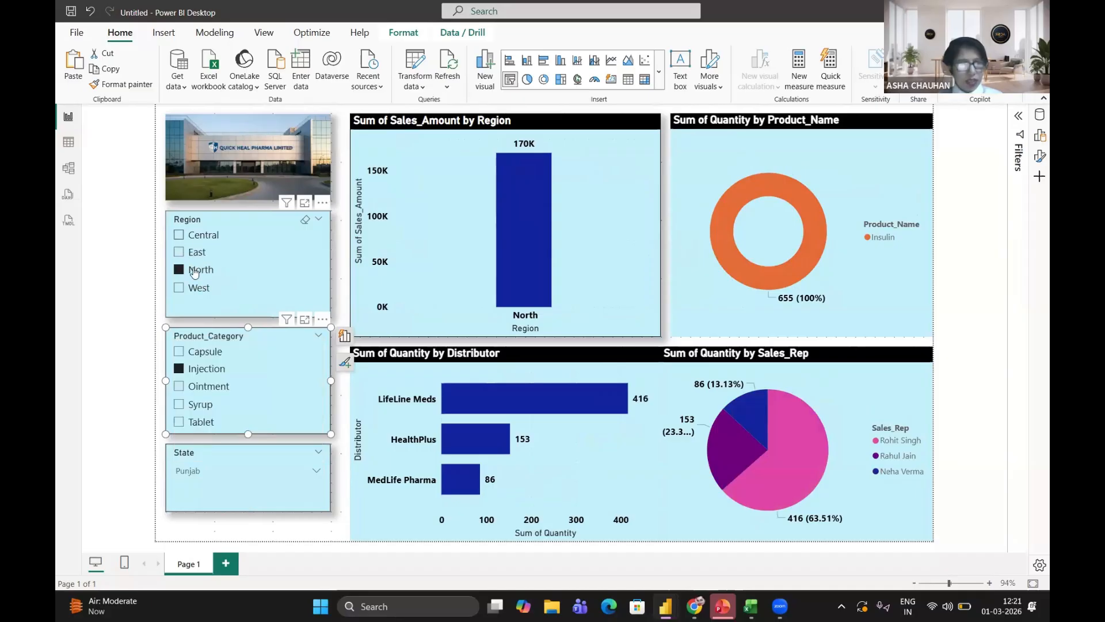
{"action": "left_click", "coordinate": [179, 235], "text": "ctrl"}
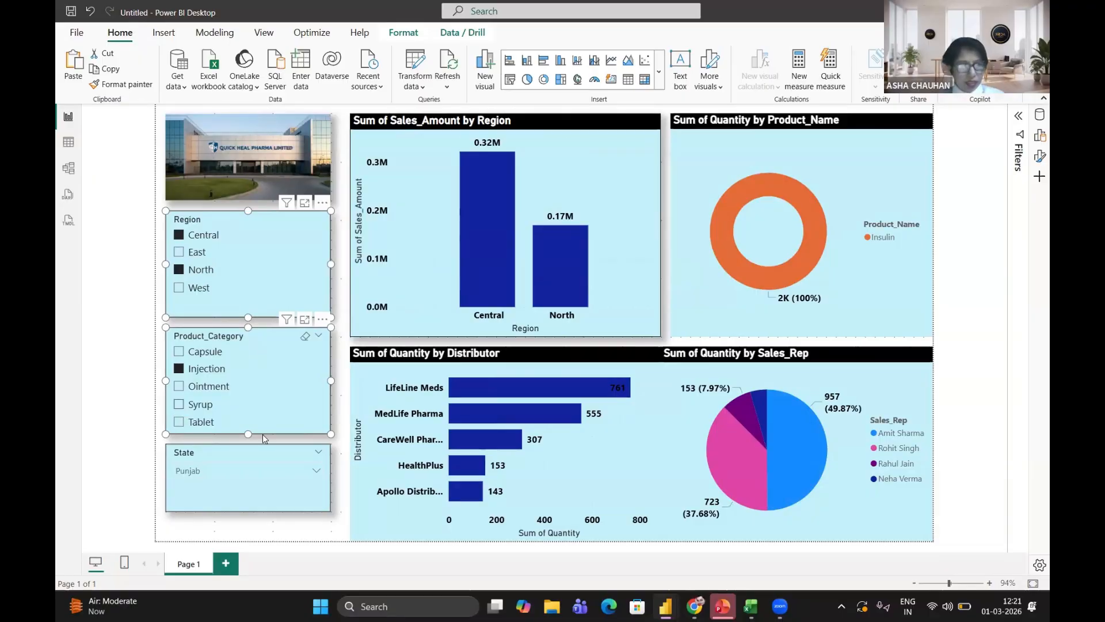
{"action": "left_click", "coordinate": [201, 404]}
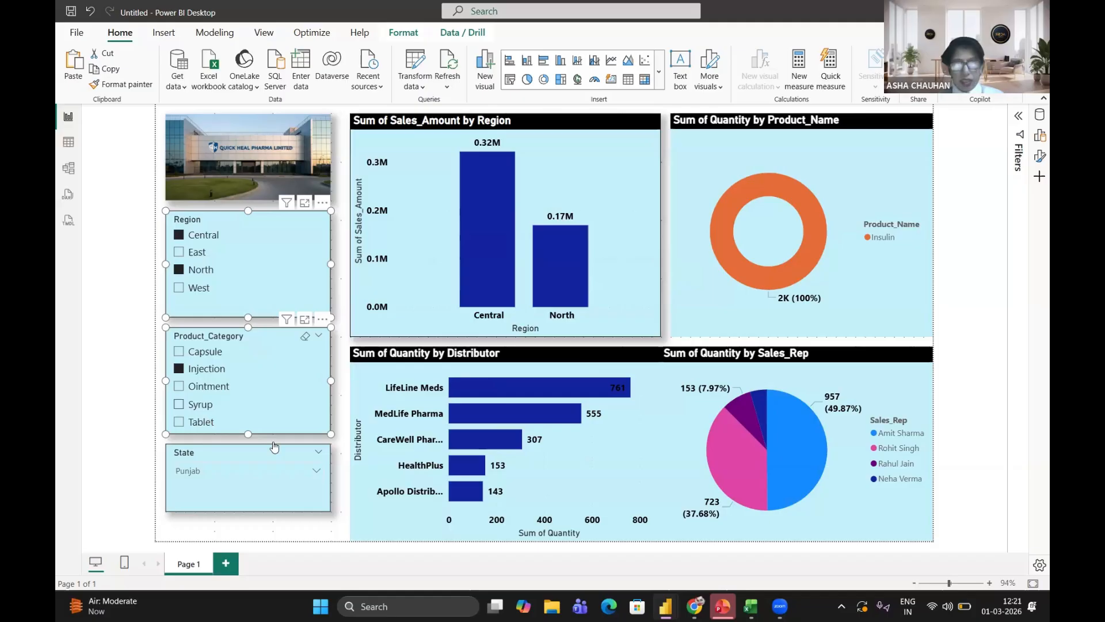
{"action": "mouse_move", "coordinate": [288, 439]}
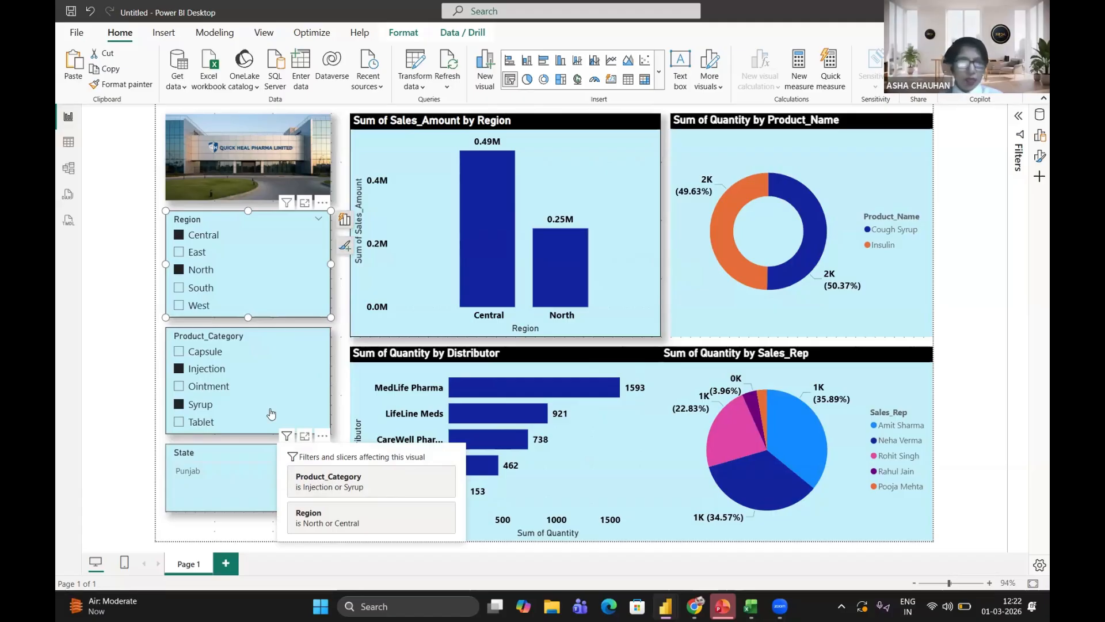
Step: Clear all selections in the Region and Product_Category slicers, keeping the state filter
{"action": "left_click", "coordinate": [179, 235]}
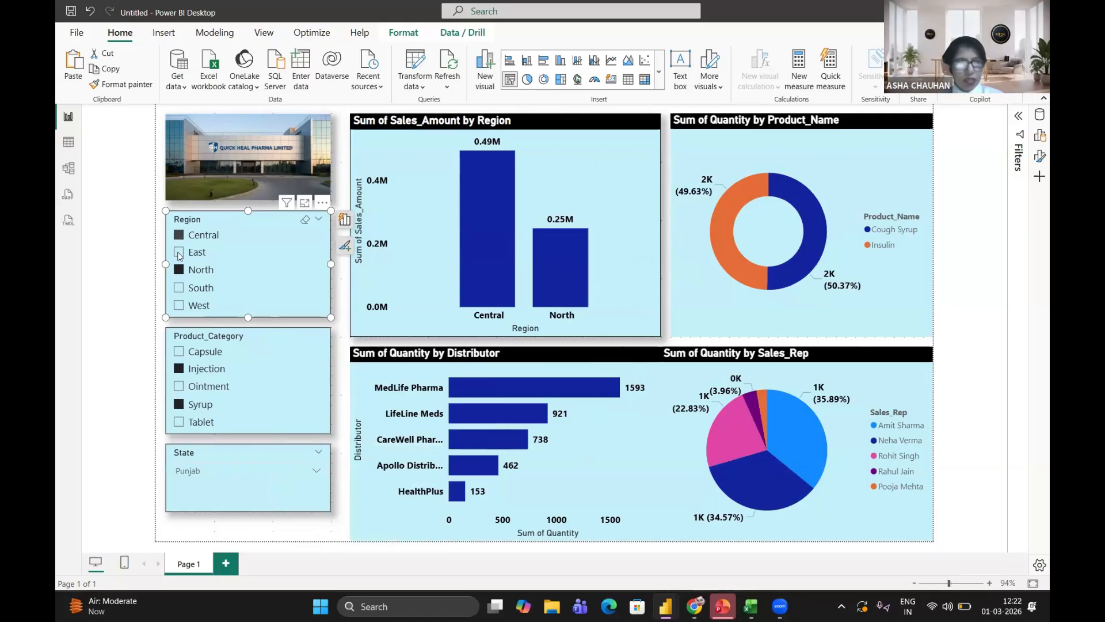
{"action": "left_click", "coordinate": [179, 269]}
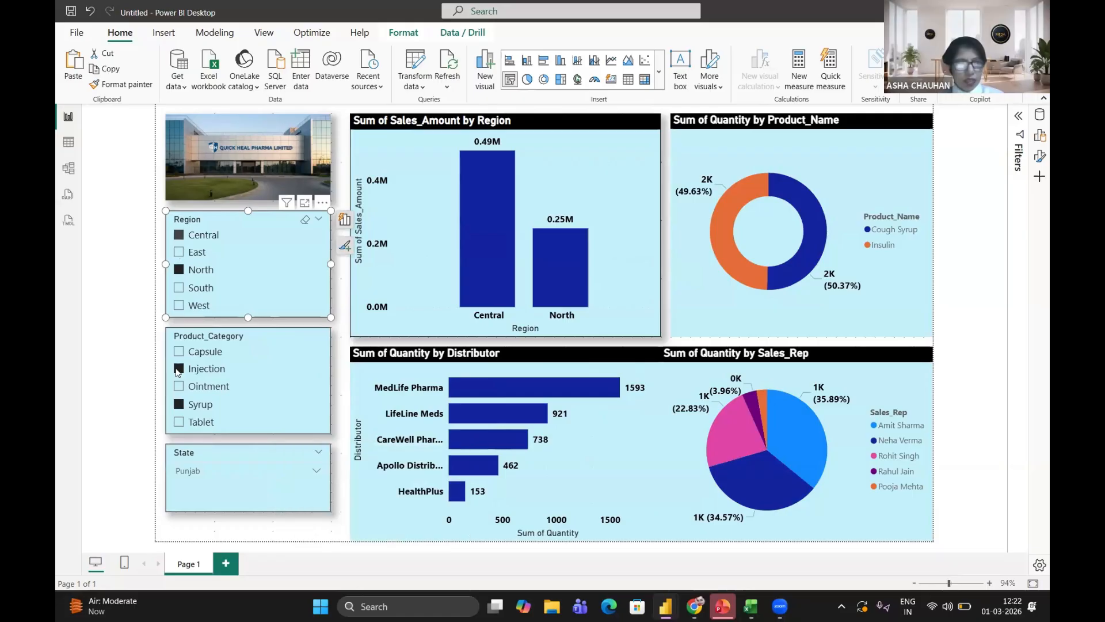
{"action": "left_click", "coordinate": [183, 403]}
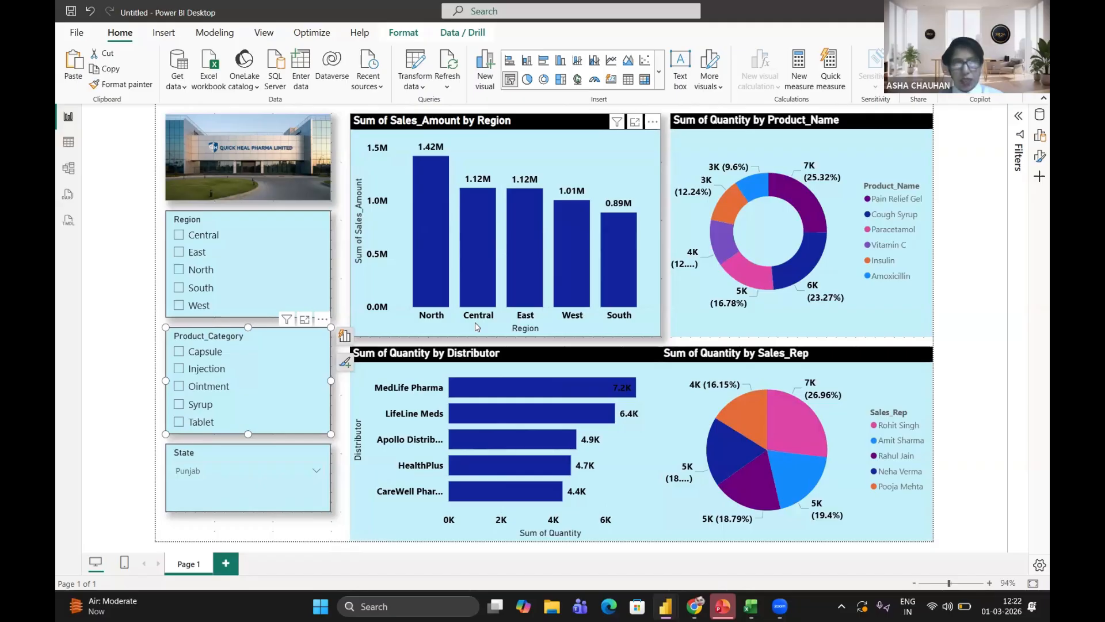
Step: Switch to the DEMO report and test its Product_Category slicer with Ointment and Tablet, leaving nothing selected
{"action": "key", "text": "alt+Tab"}
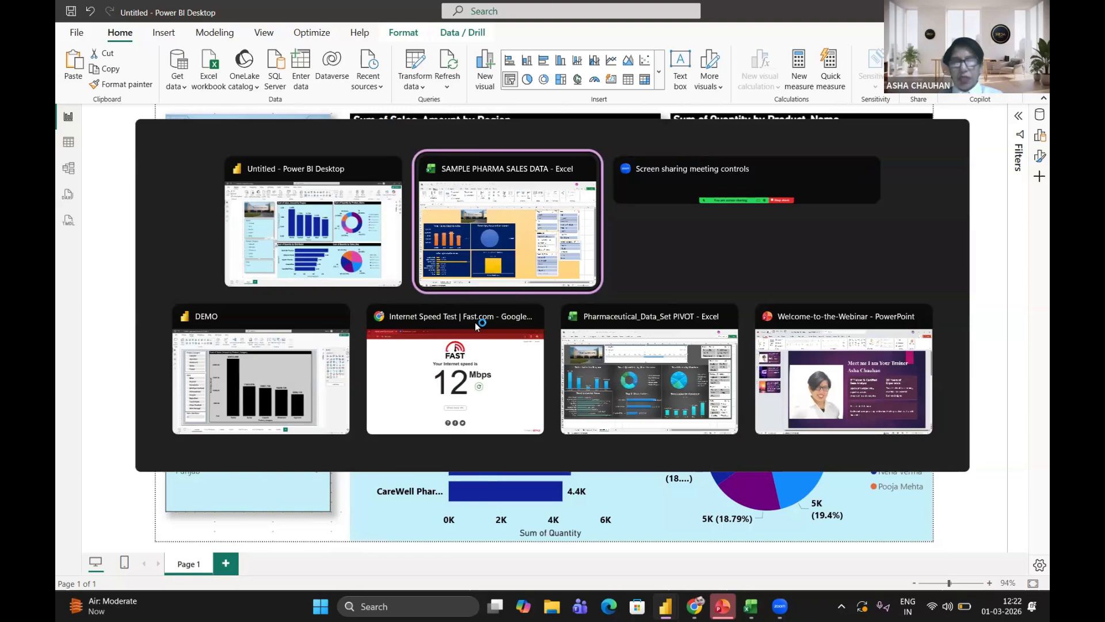
{"action": "key", "text": "Tab"}
{"action": "key", "text": "Tab"}
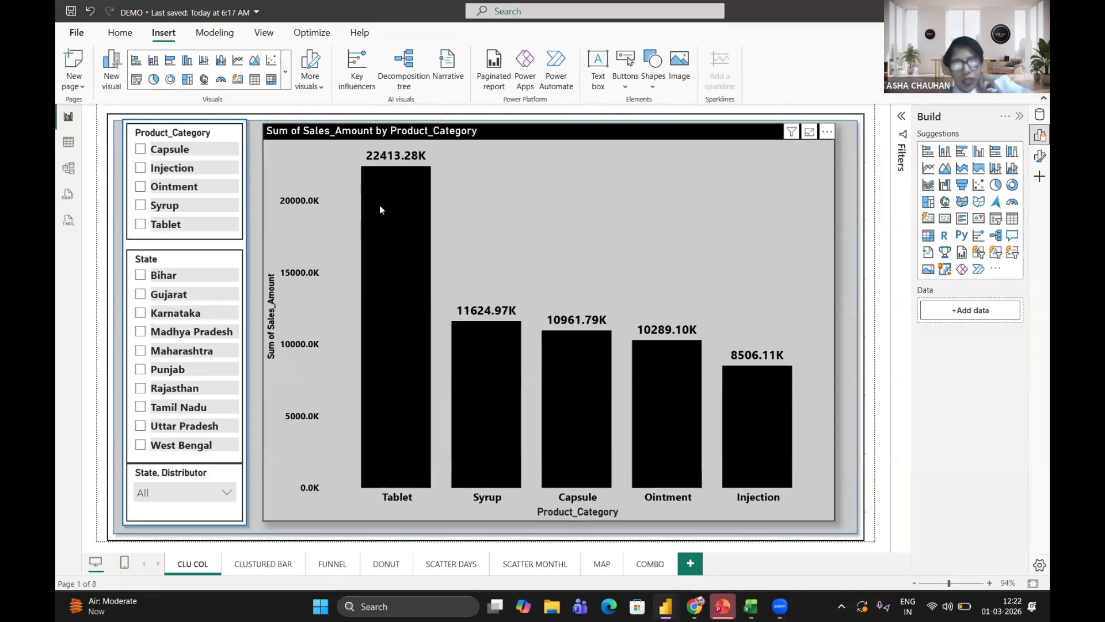
{"action": "left_click", "coordinate": [140, 187]}
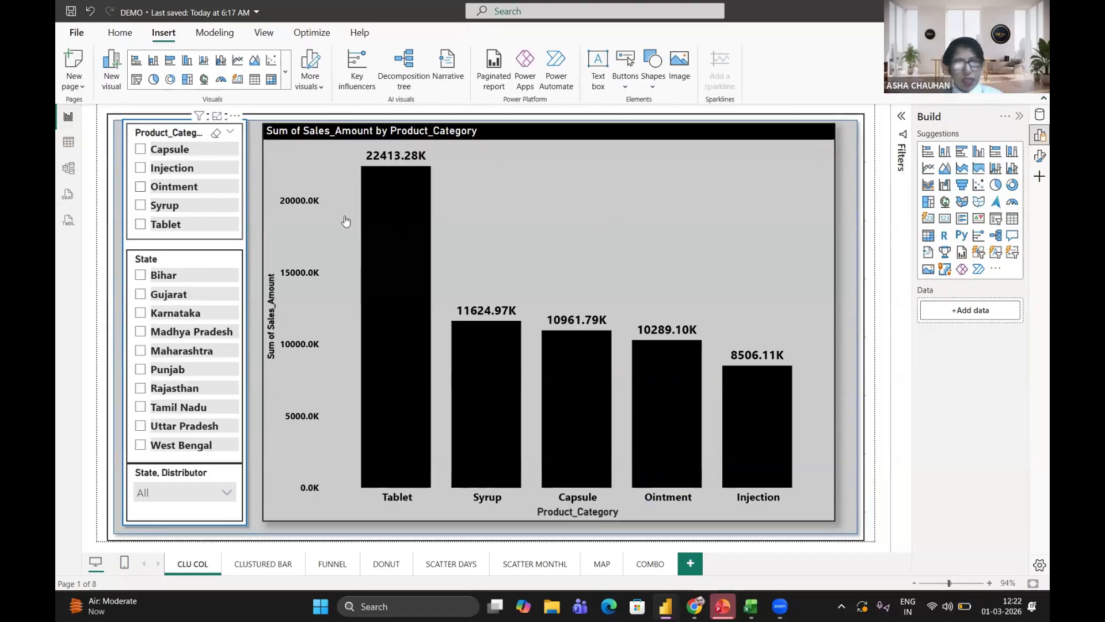
{"action": "left_click", "coordinate": [141, 224], "text": "ctrl"}
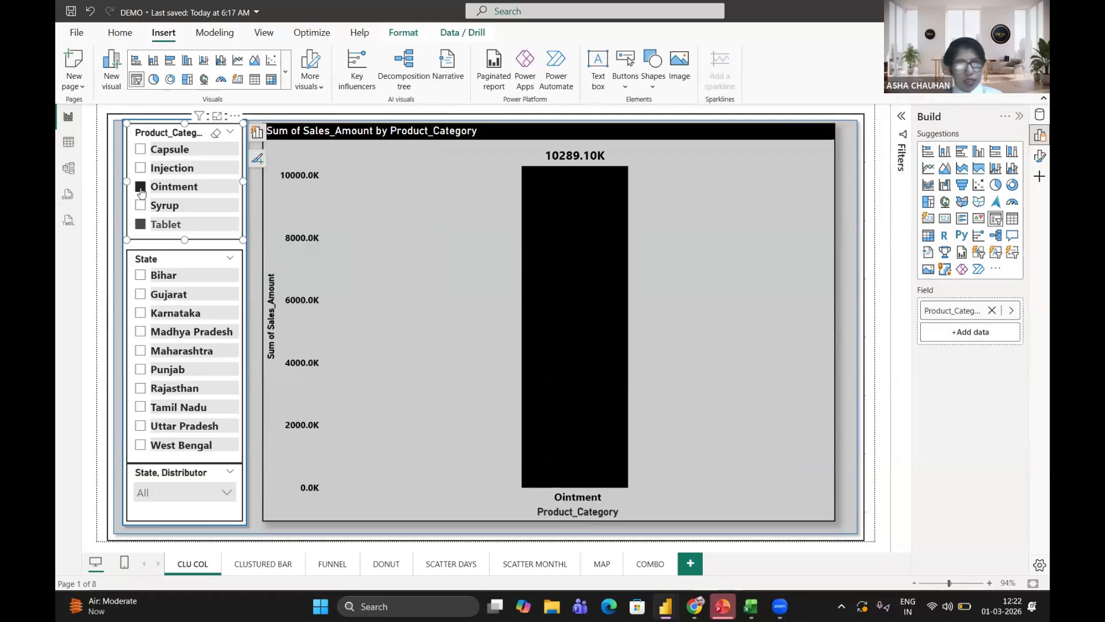
{"action": "left_click", "coordinate": [141, 225]}
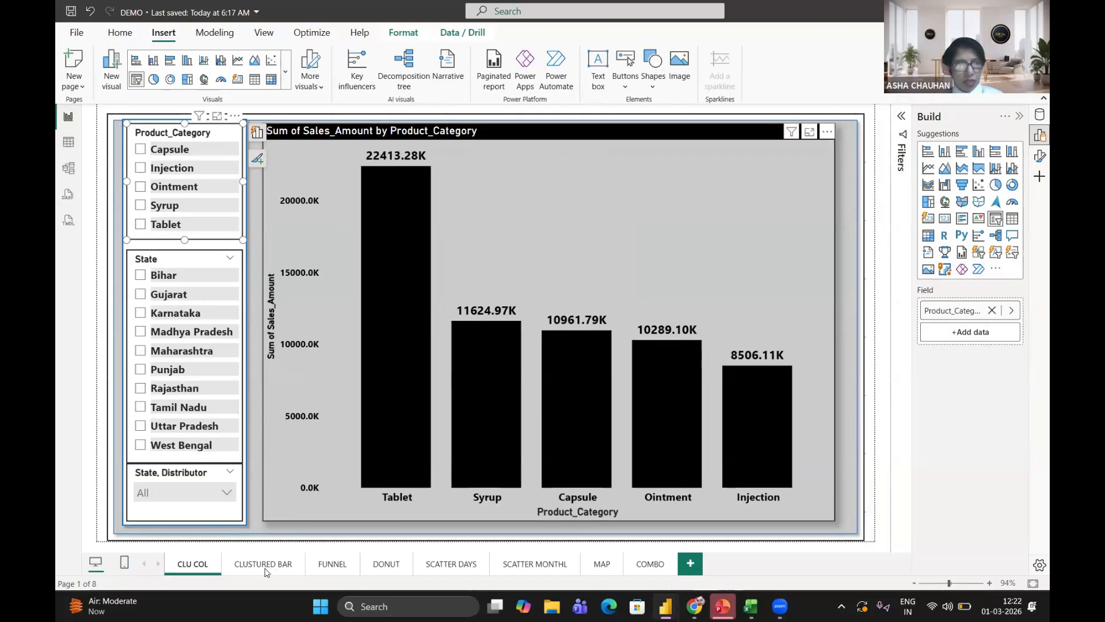
Step: View the CLUSTURED BAR, FUNNEL and DONUT pages, and return to the CLU COL page with the Build pane collapsed
{"action": "left_click", "coordinate": [269, 571]}
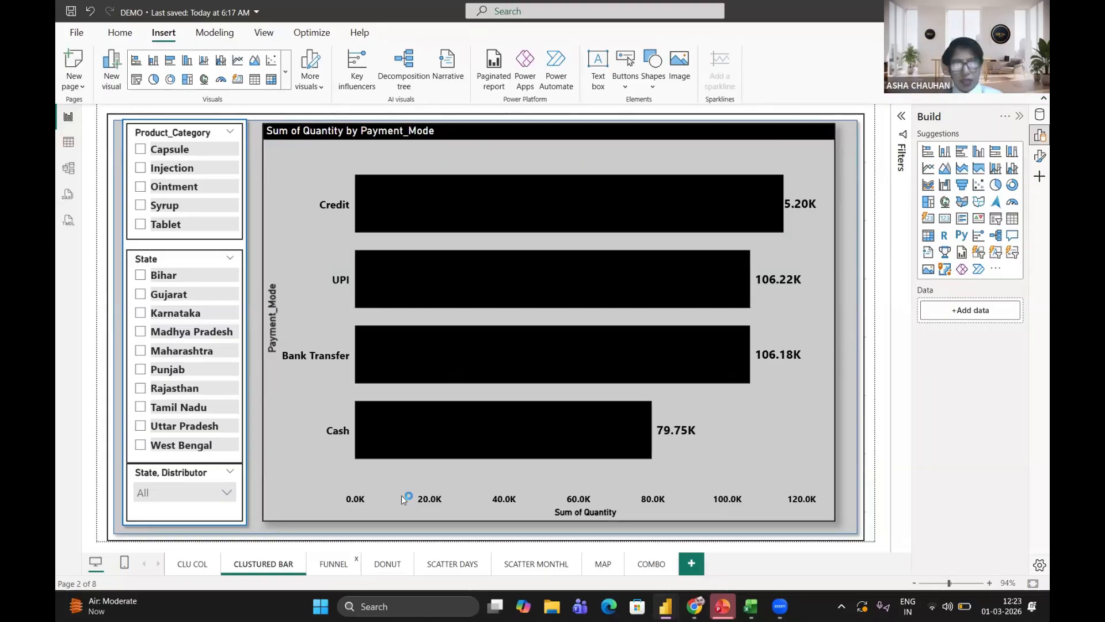
{"action": "left_click", "coordinate": [334, 564]}
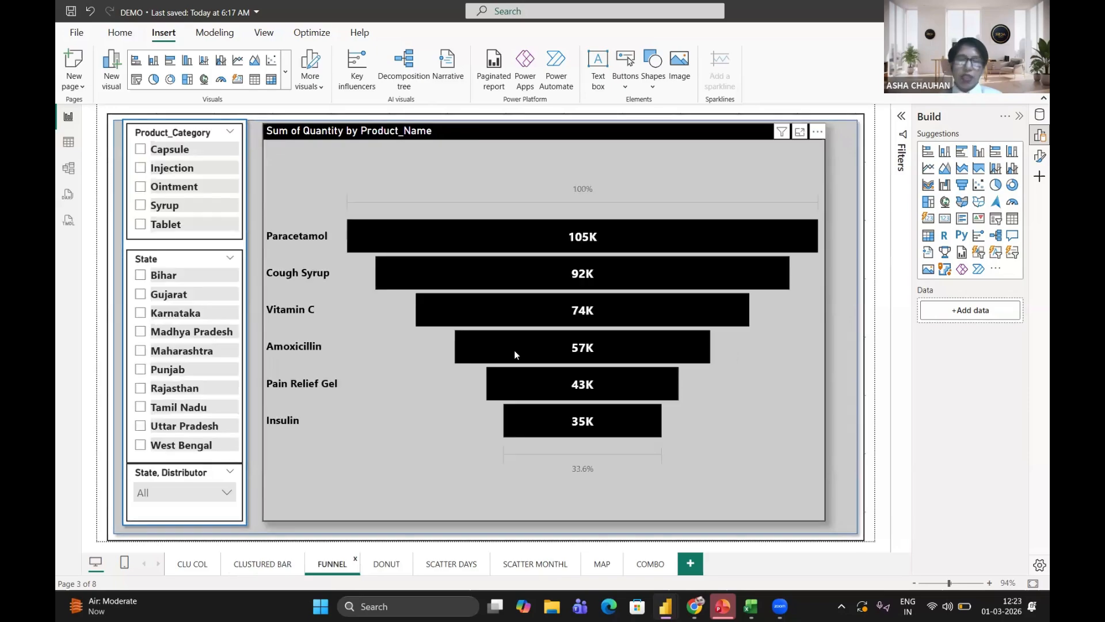
{"action": "mouse_move", "coordinate": [613, 423]}
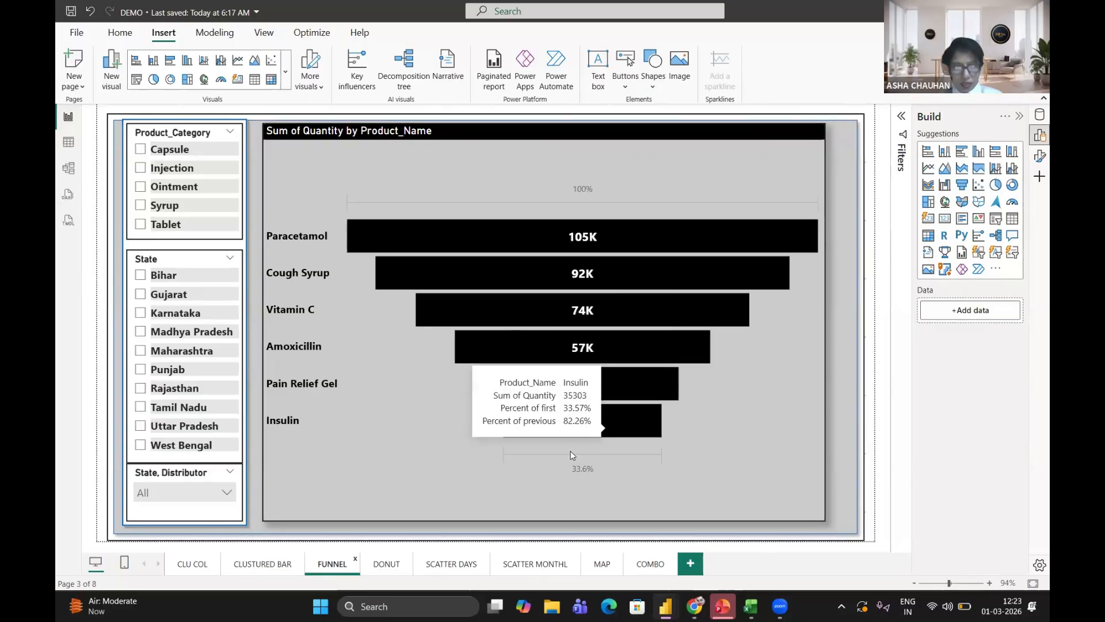
{"action": "left_click", "coordinate": [387, 563]}
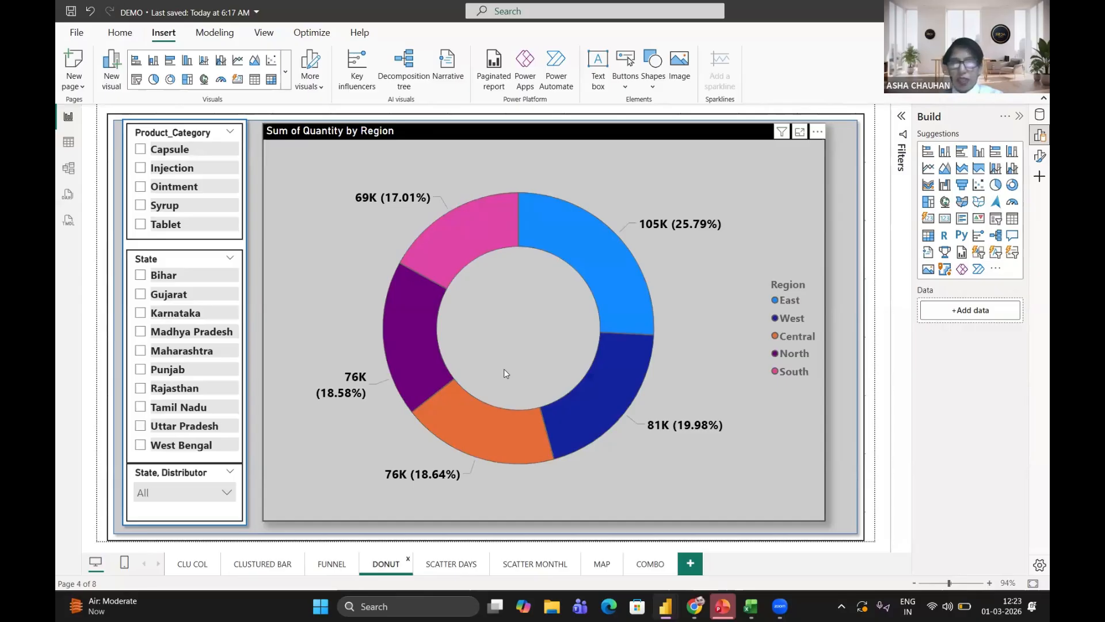
{"action": "left_click", "coordinate": [192, 564]}
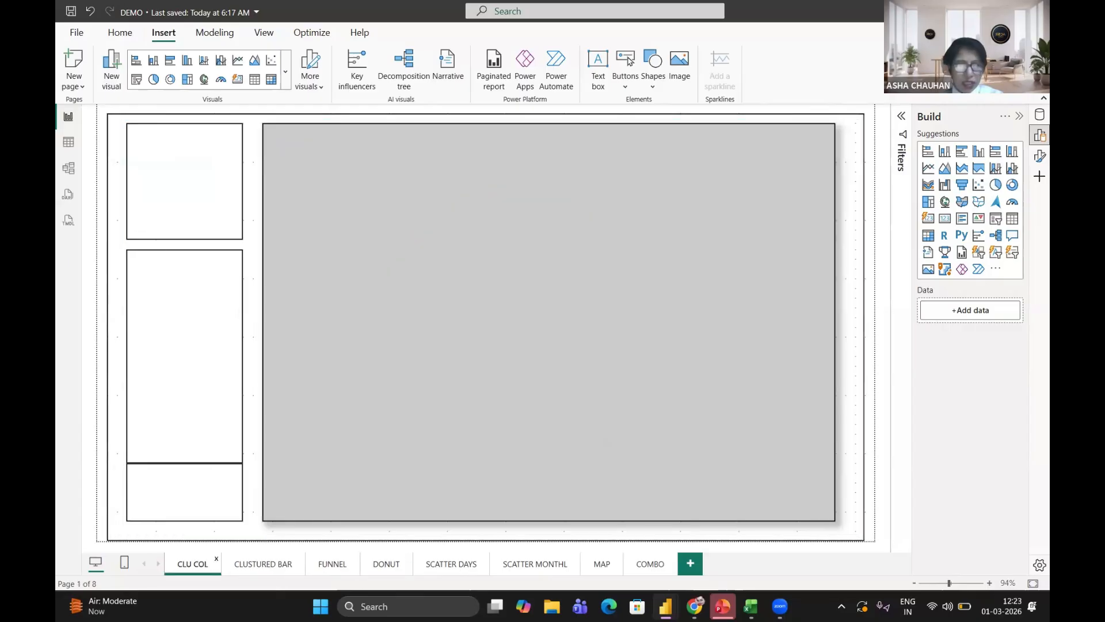
{"action": "left_click", "coordinate": [1019, 122]}
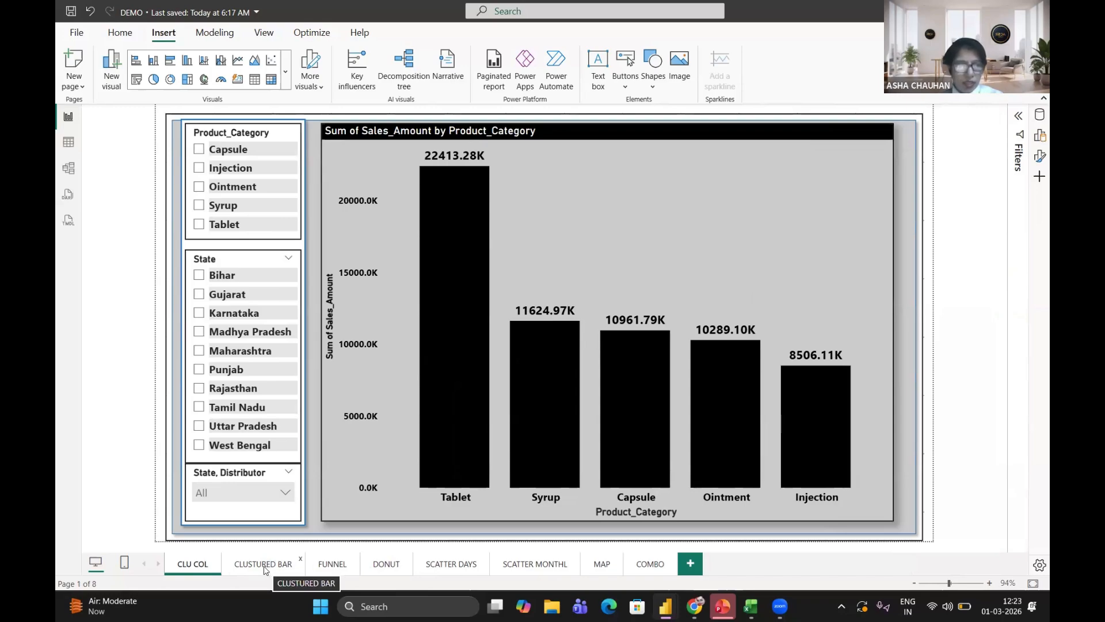
Step: Page through CLUSTURED BAR, FUNNEL and DONUT to SCATTER DAYS, and play its scatter chart's animation by Invoice_Date
{"action": "left_click", "coordinate": [297, 576]}
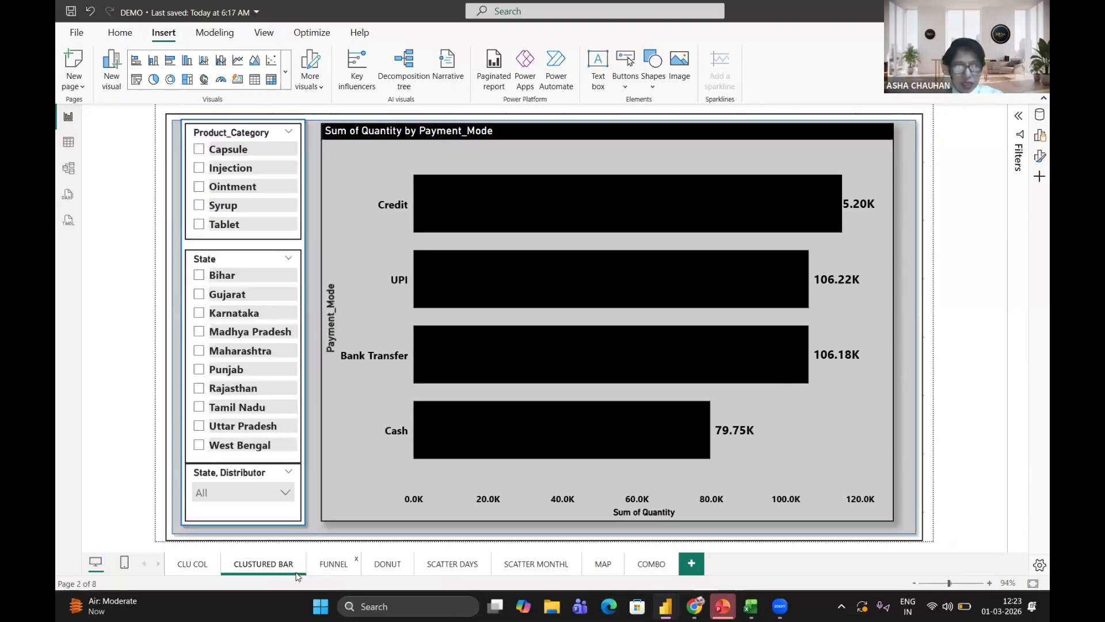
{"action": "key", "text": "ctrl+Page_Down"}
{"action": "key", "text": "ctrl+Page_Down"}
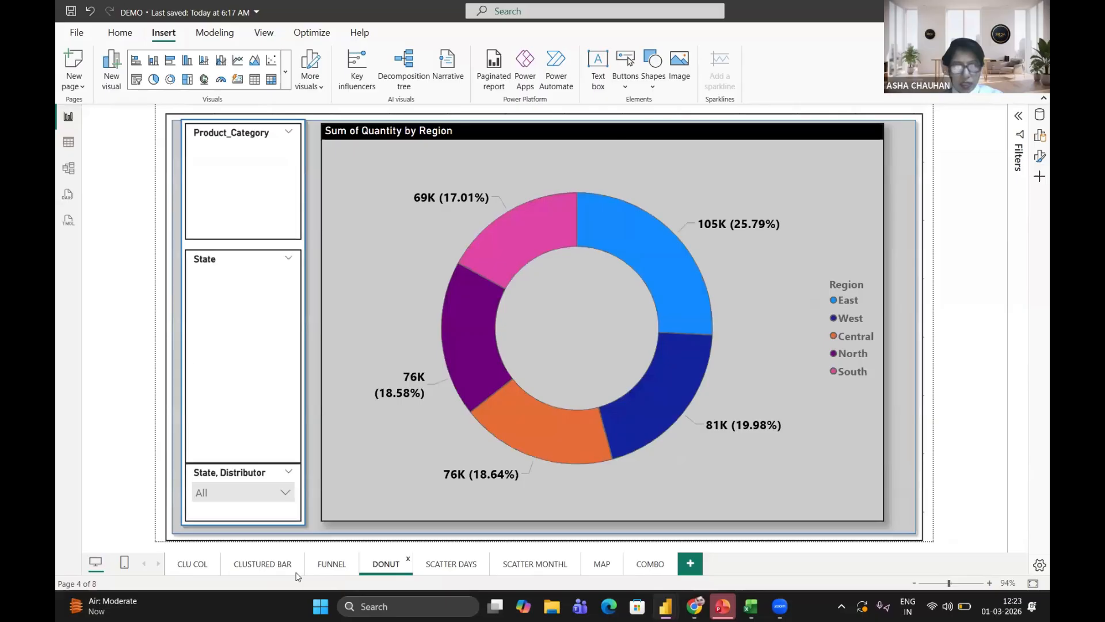
{"action": "key", "text": "ctrl+Page_Down"}
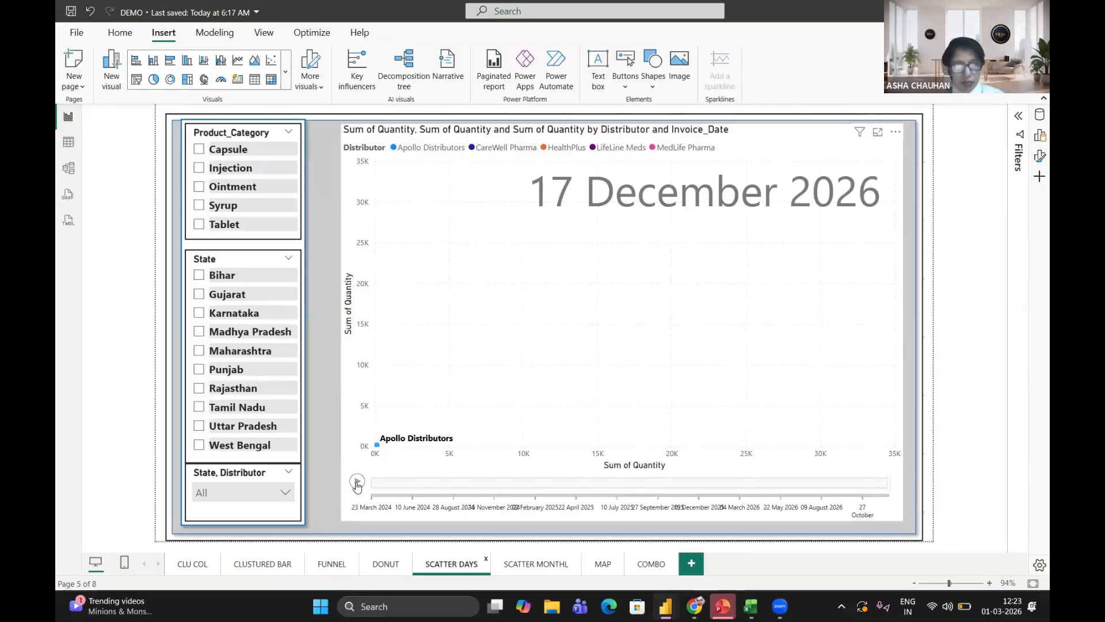
{"action": "left_click", "coordinate": [586, 384]}
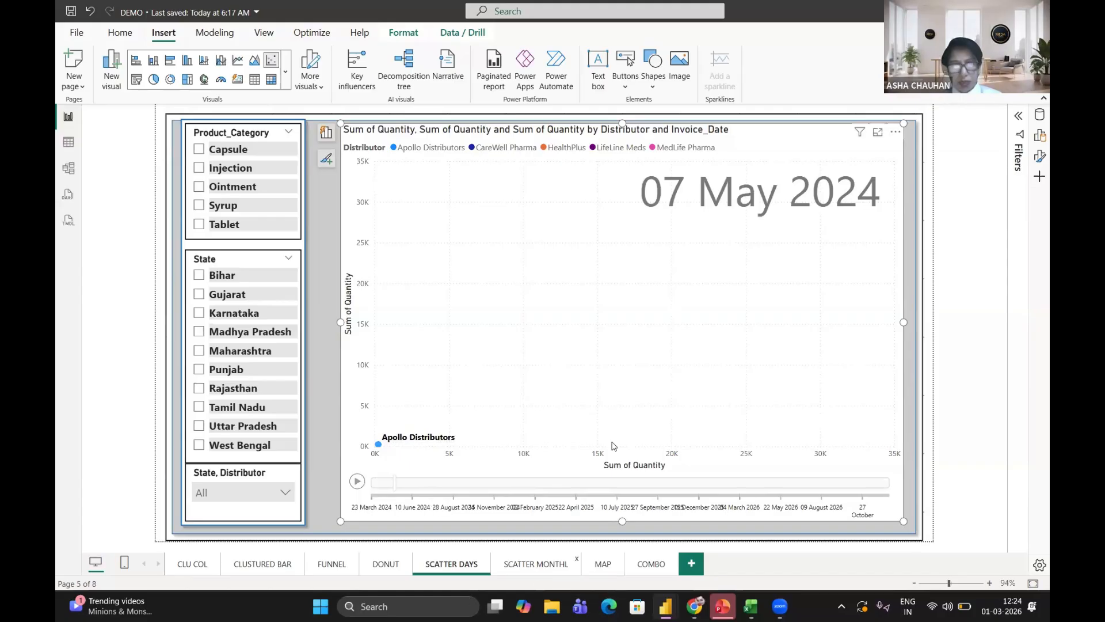
Step: Open the SCATTER MONTHL page and play its scatter chart's month-by-month animation, stopping it partway
{"action": "left_click", "coordinate": [535, 564]}
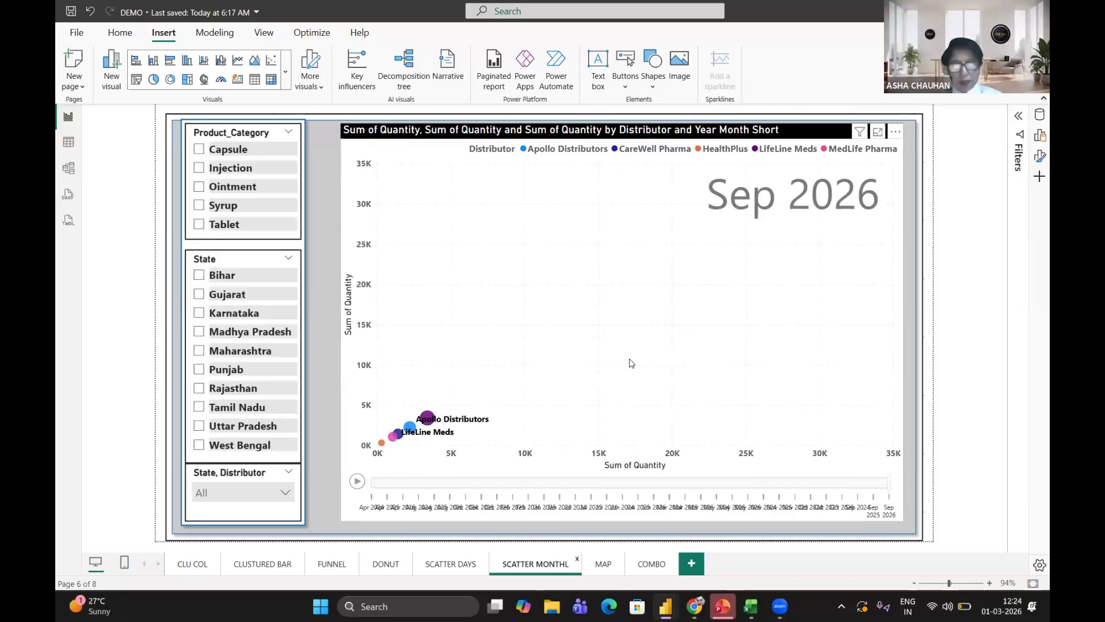
{"action": "left_click", "coordinate": [631, 363]}
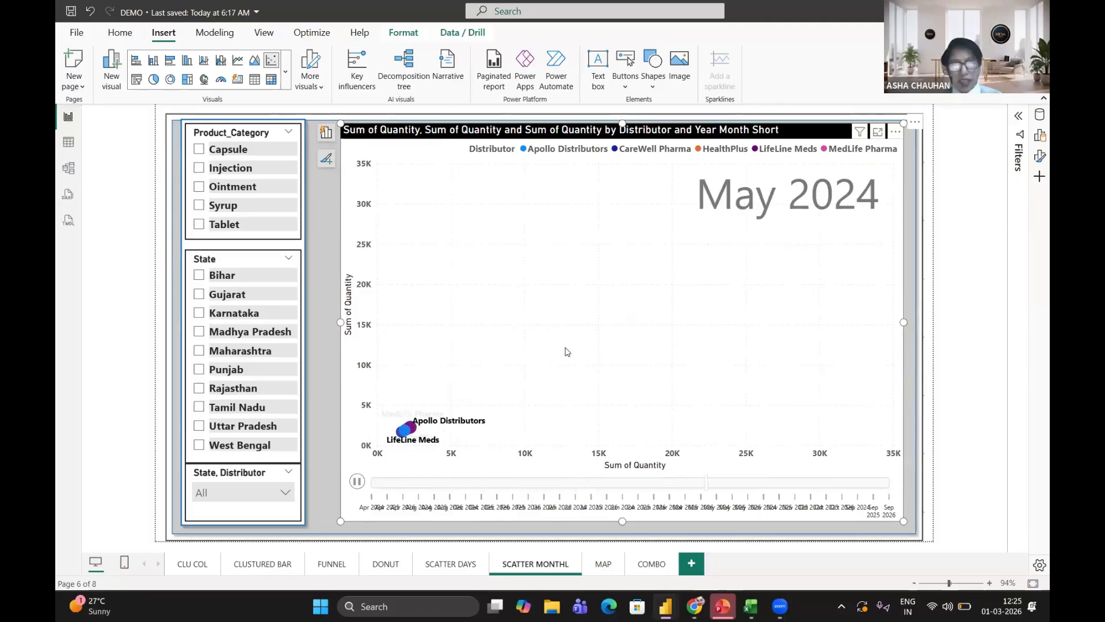
{"action": "left_click", "coordinate": [548, 434]}
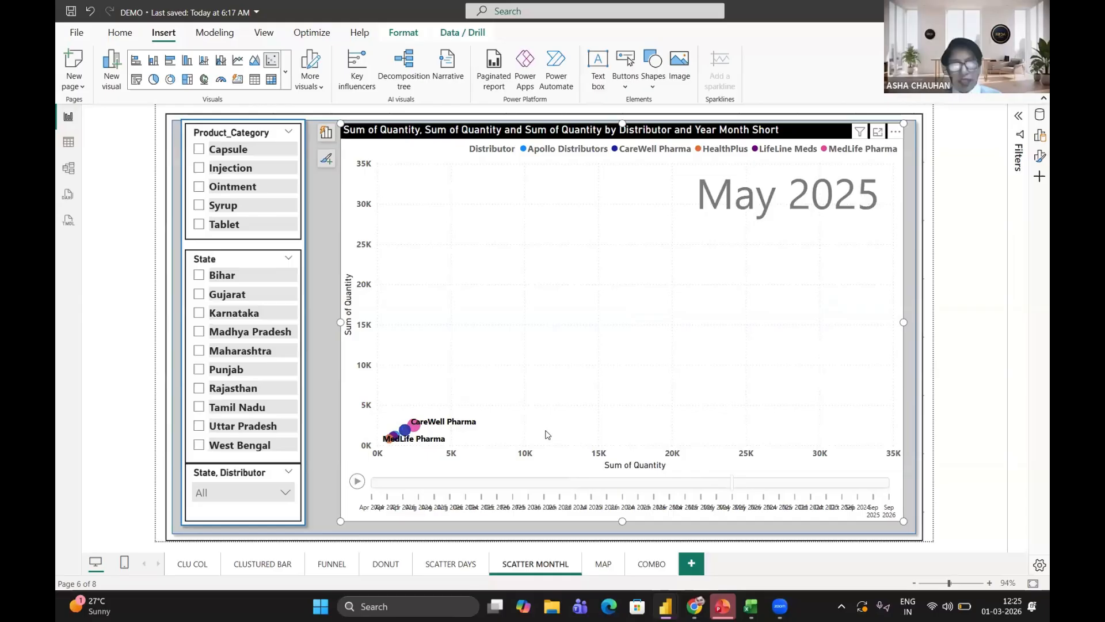
Step: View the MAP page, test Capsule in the COMBO page's Product_Category slicer, and return to CLUSTURED BAR with the selection cleared
{"action": "key", "text": "ctrl+Page_Down"}
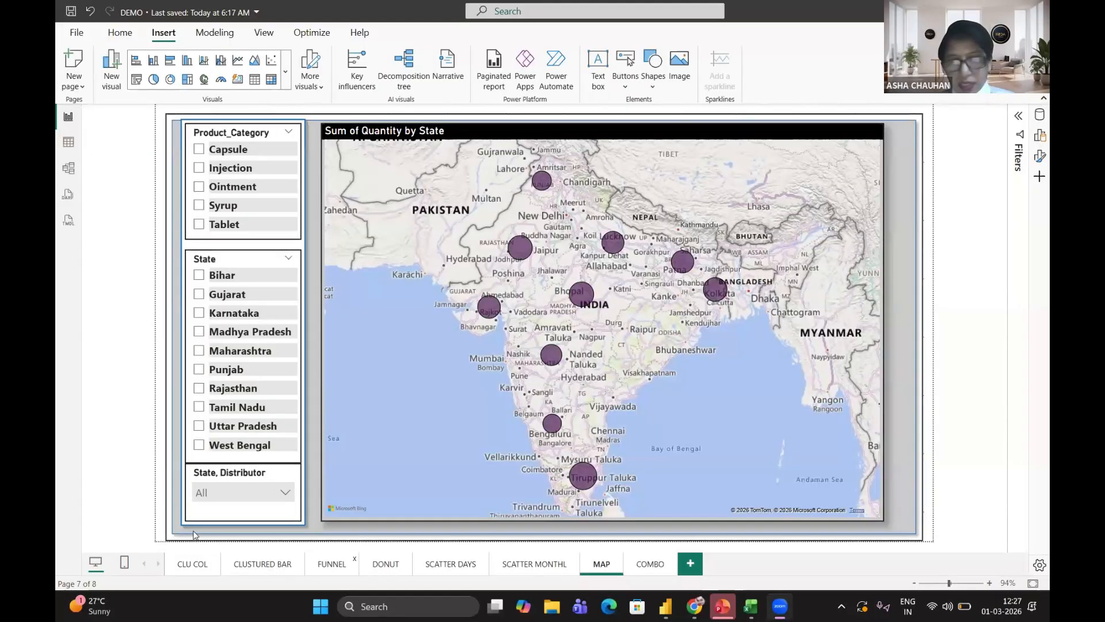
{"action": "left_click", "coordinate": [666, 606]}
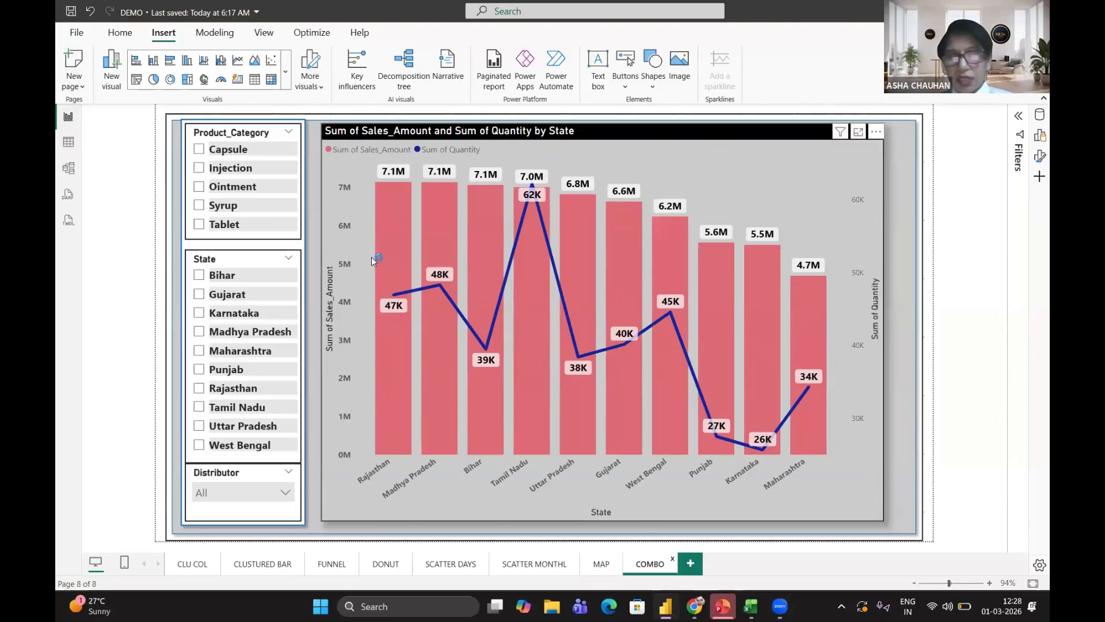
{"action": "left_click", "coordinate": [199, 151]}
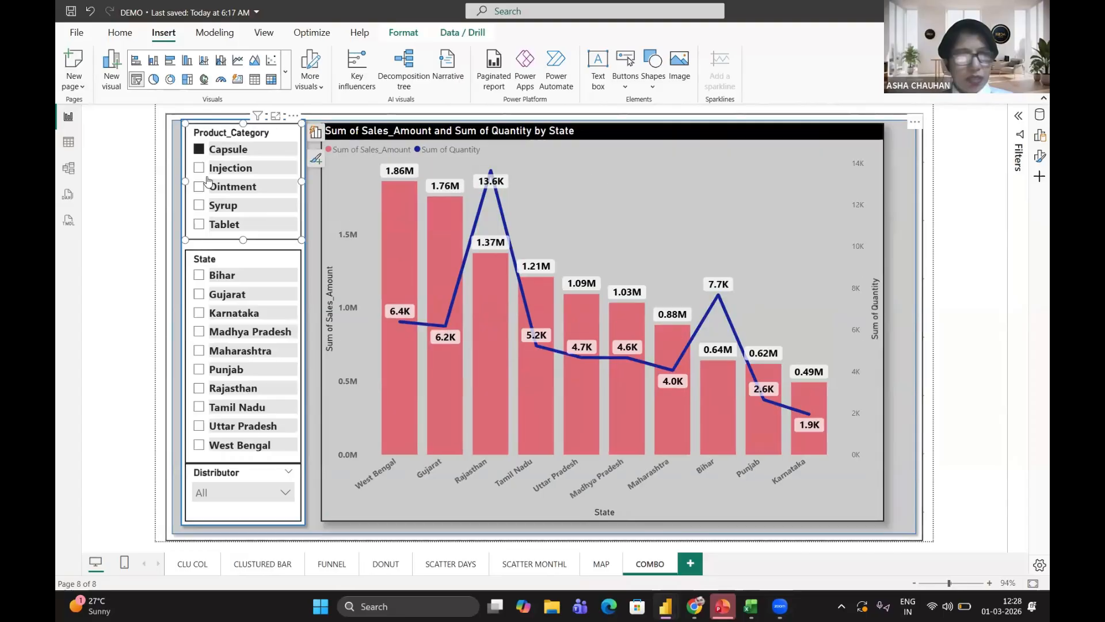
{"action": "left_click", "coordinate": [199, 150]}
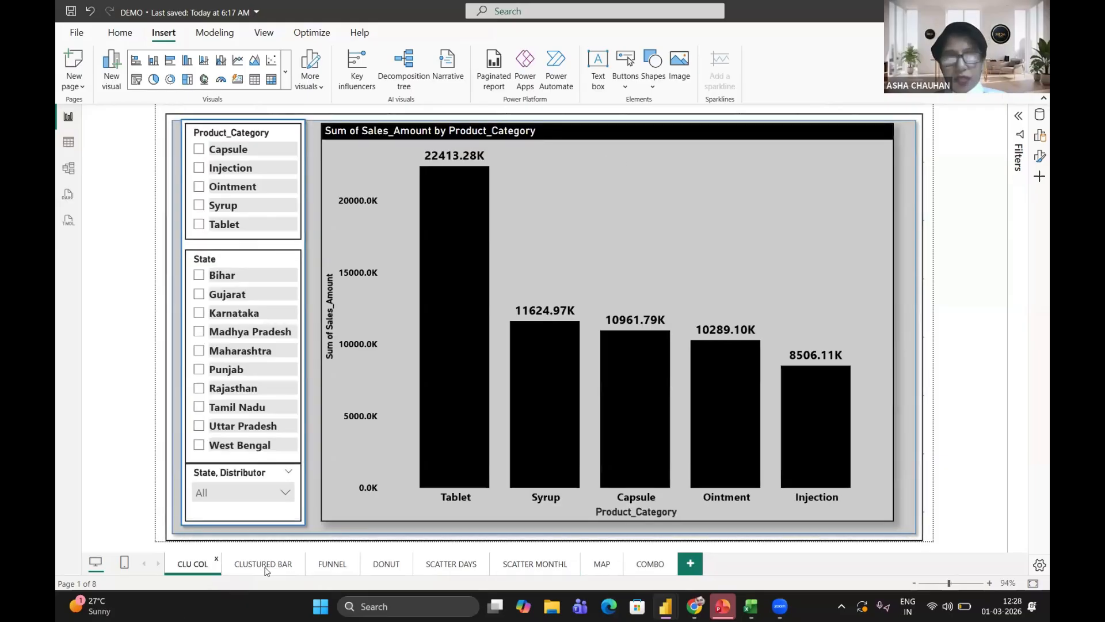
{"action": "left_click", "coordinate": [265, 565]}
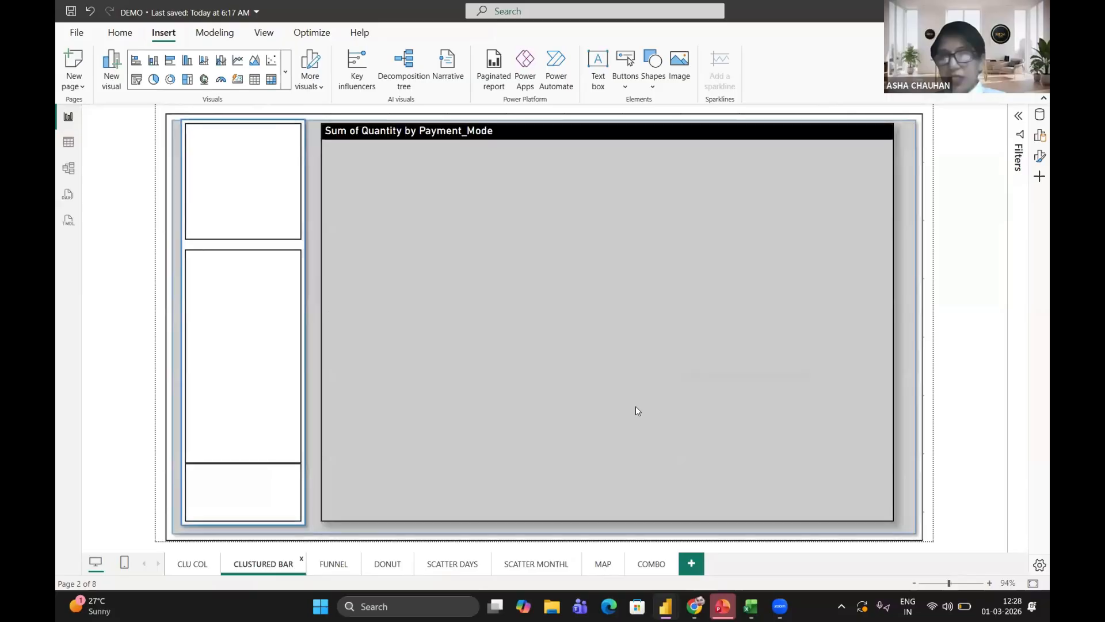